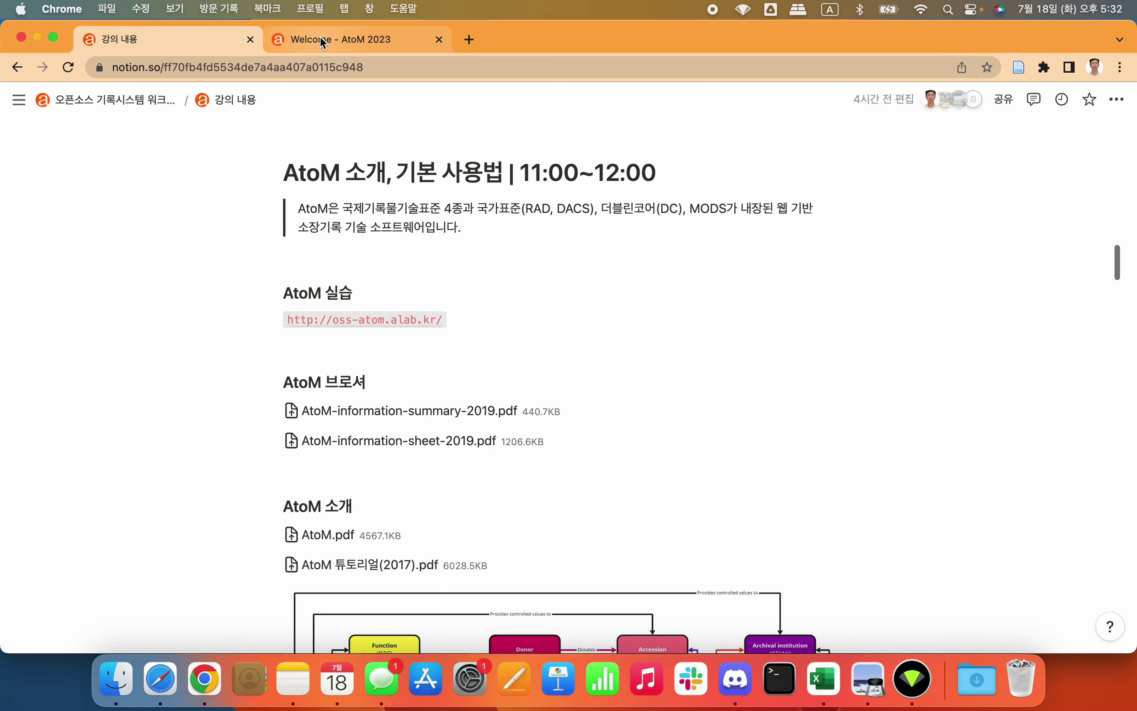
Step: Switch from the Notion lecture notes to the 'Welcome - AtoM 2023' browser tab
left_click(320, 35)
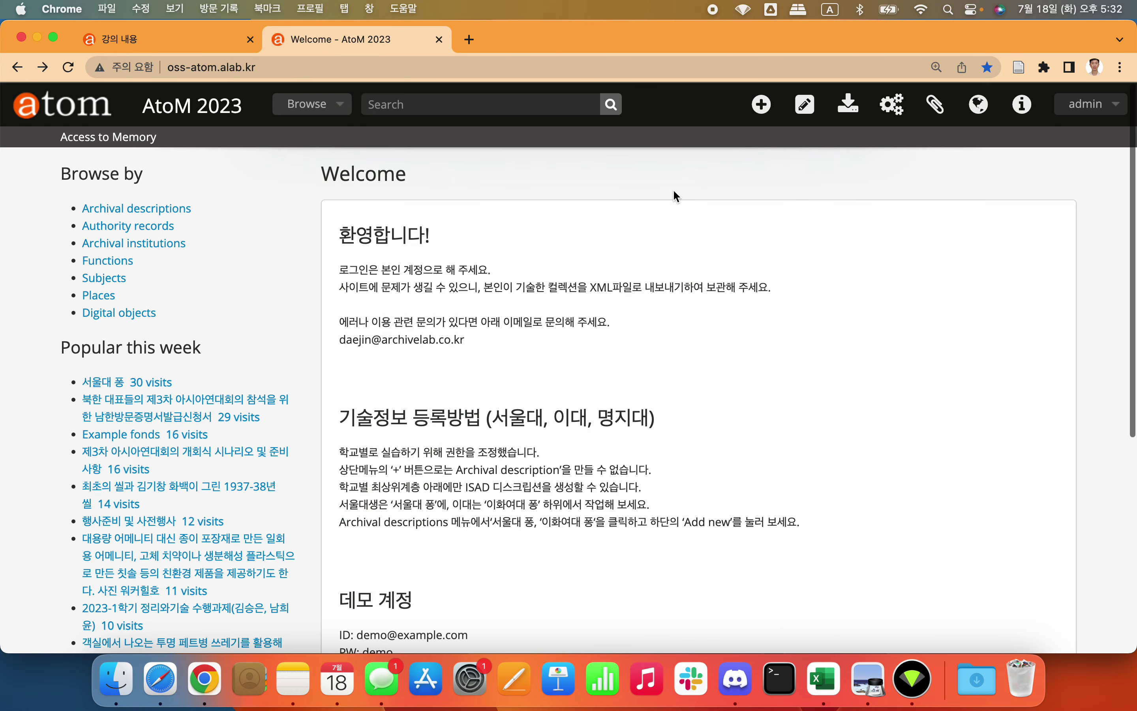
Step: Look over the signed-in account options and the Add menu's record types
left_click(1096, 115)
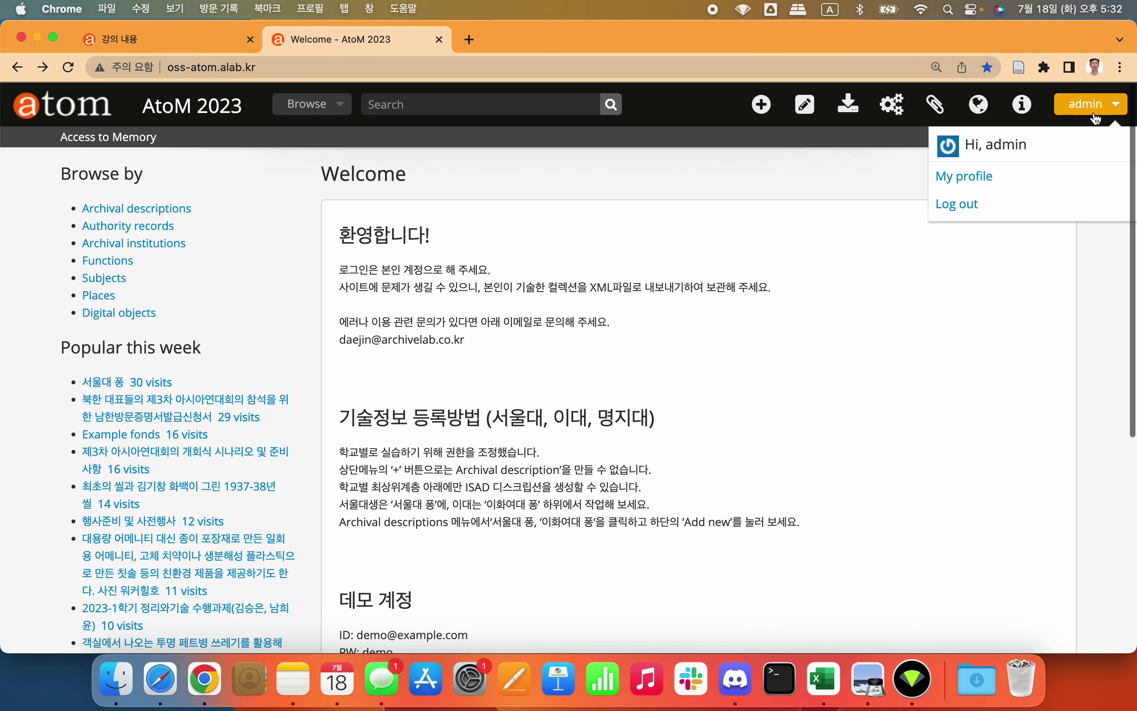
left_click(1026, 299)
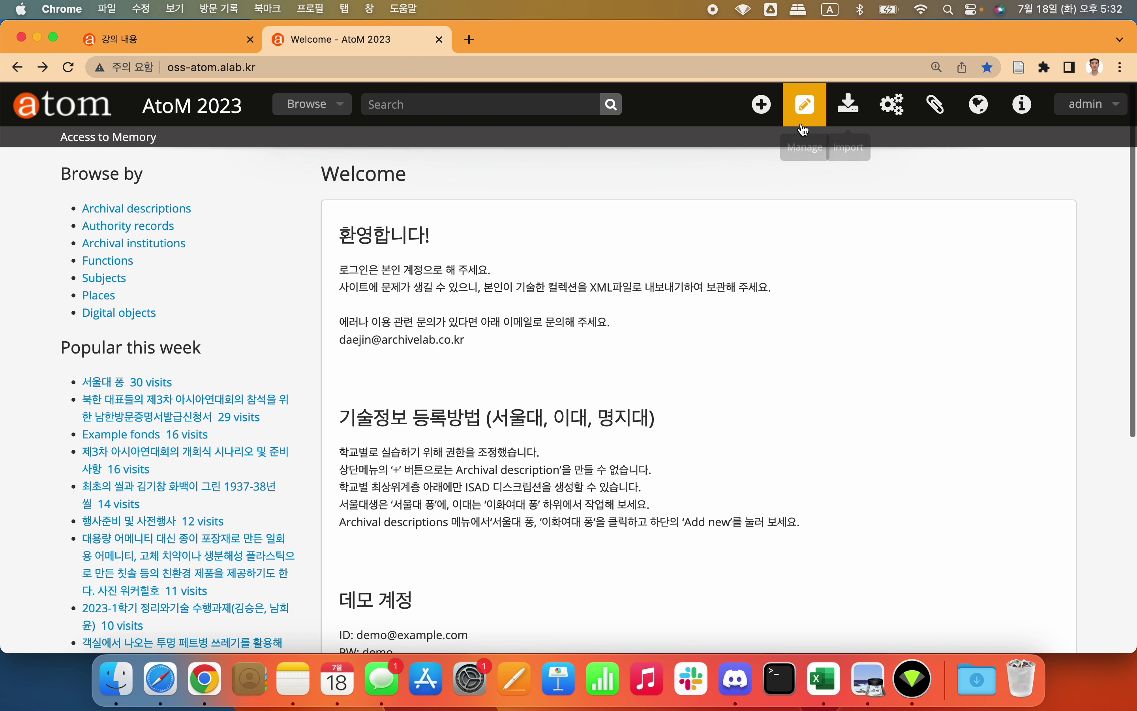
left_click(763, 105)
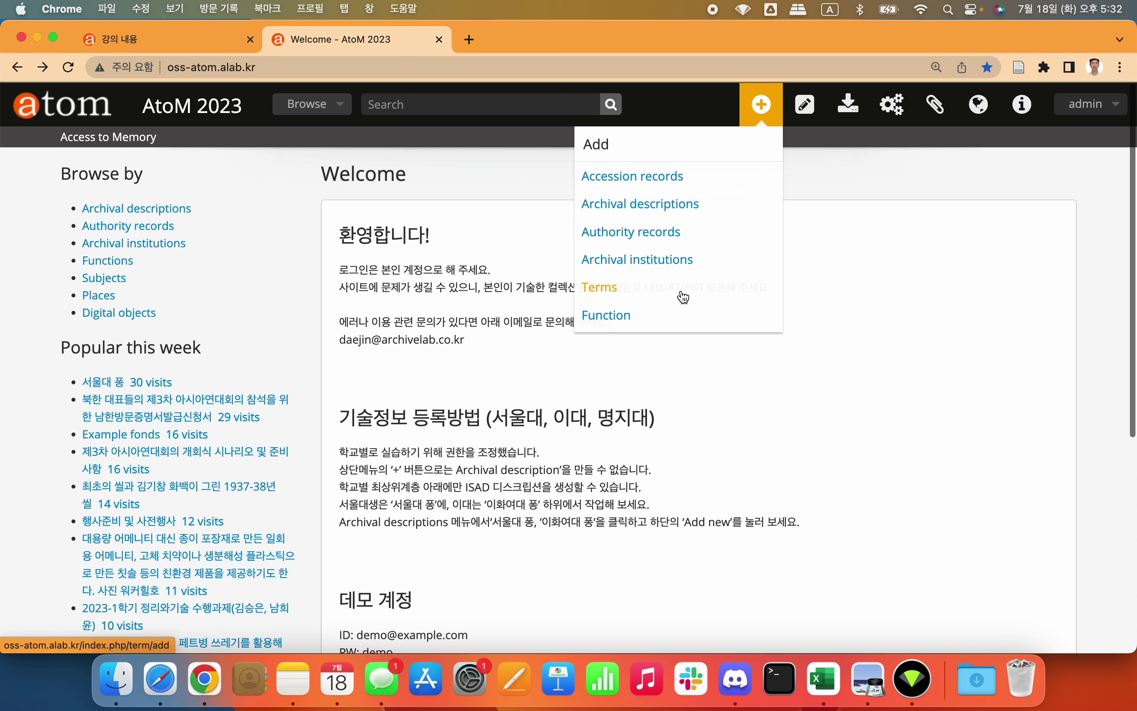
left_click(948, 253)
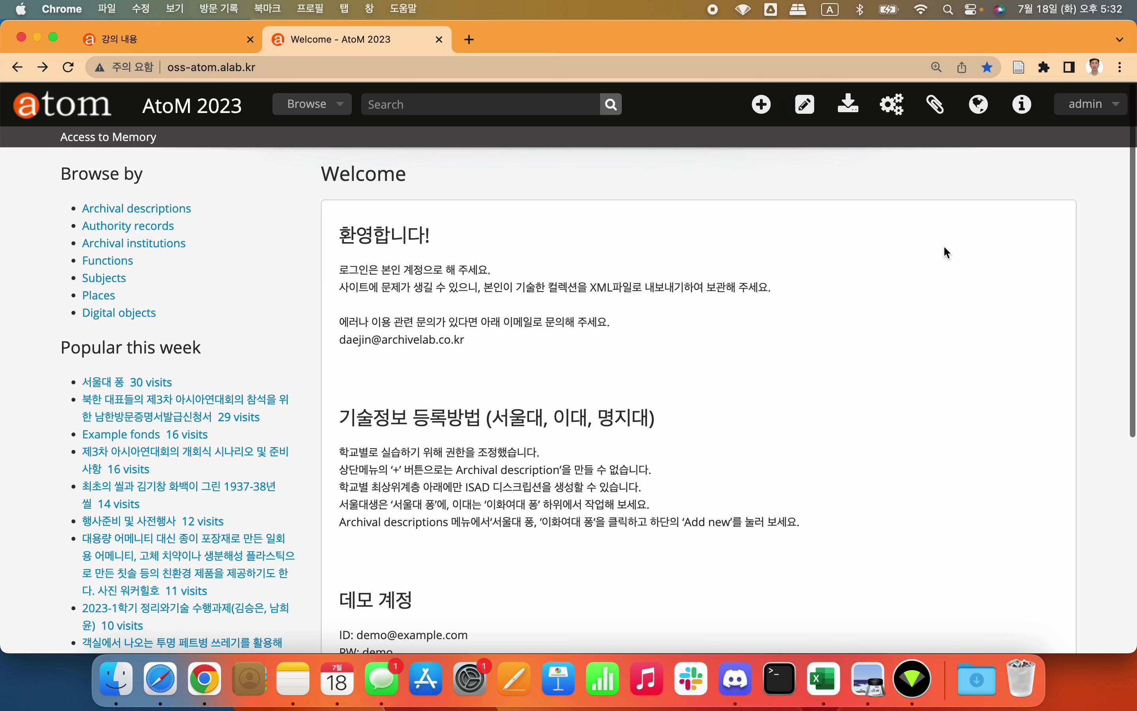
Step: Review the Manage and Import menus, leaving the Admin gear menu open
left_click(814, 111)
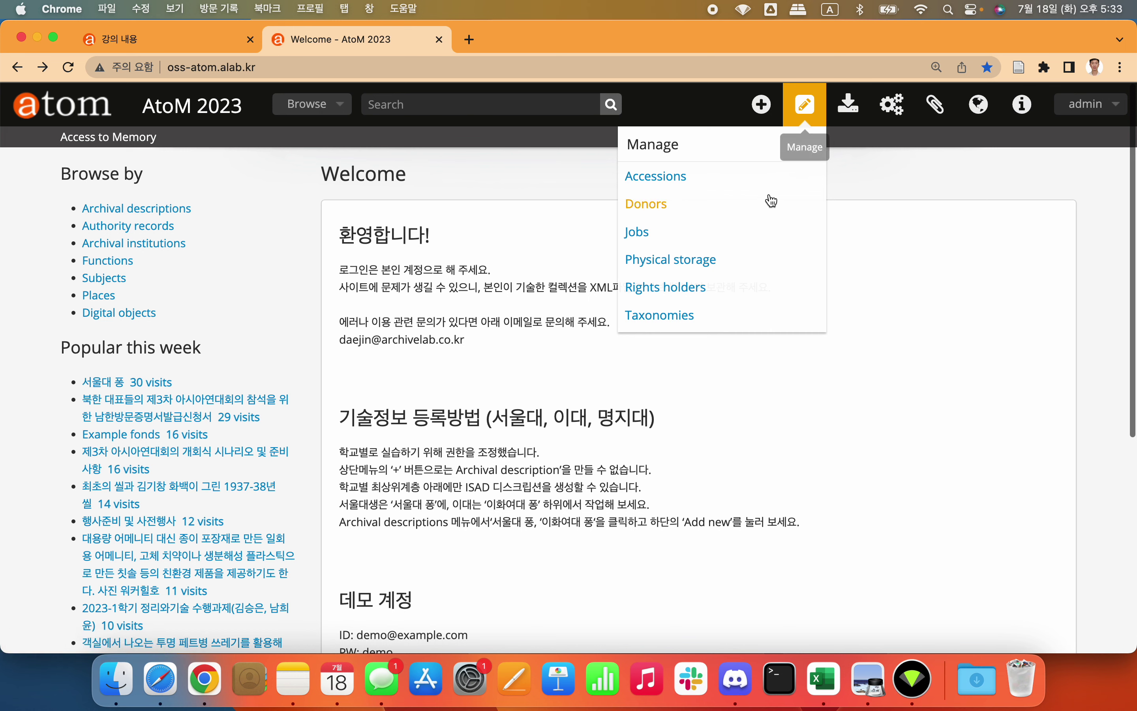
left_click(922, 200)
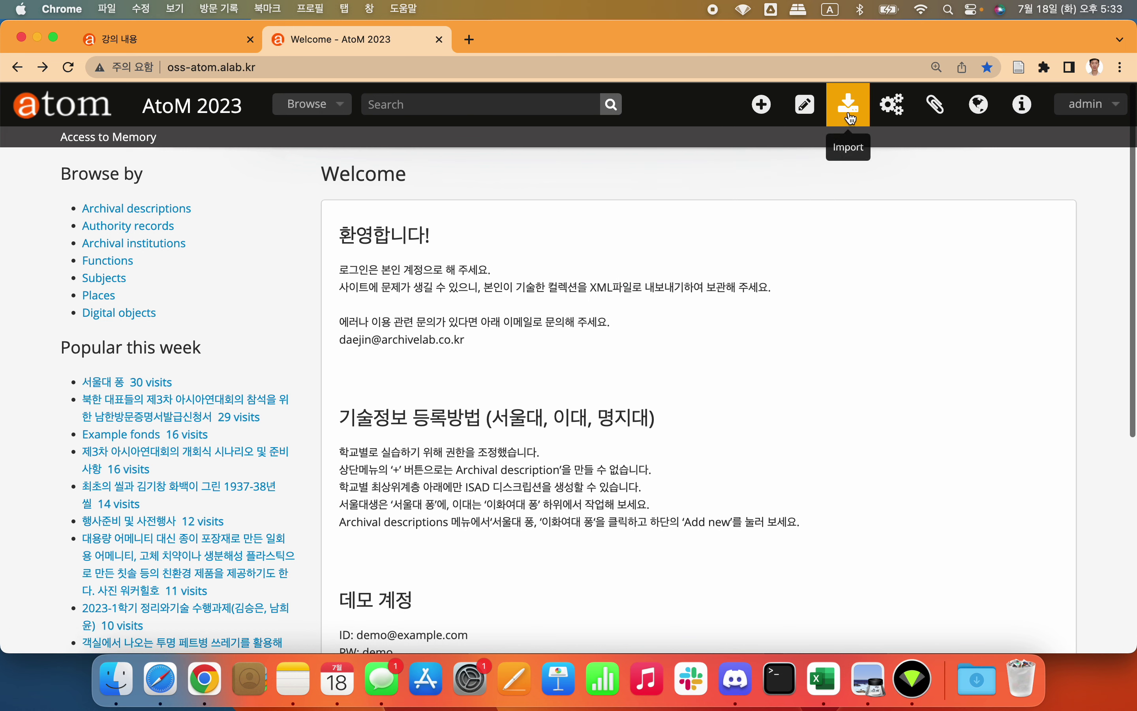
left_click(853, 121)
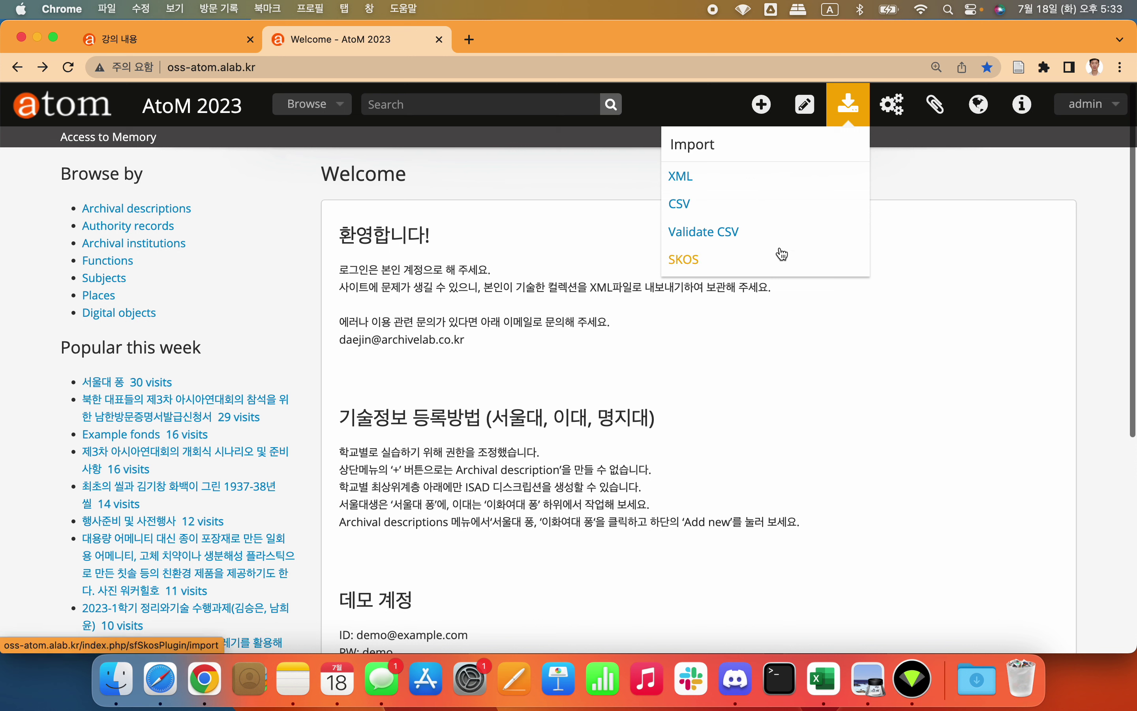
left_click(902, 119)
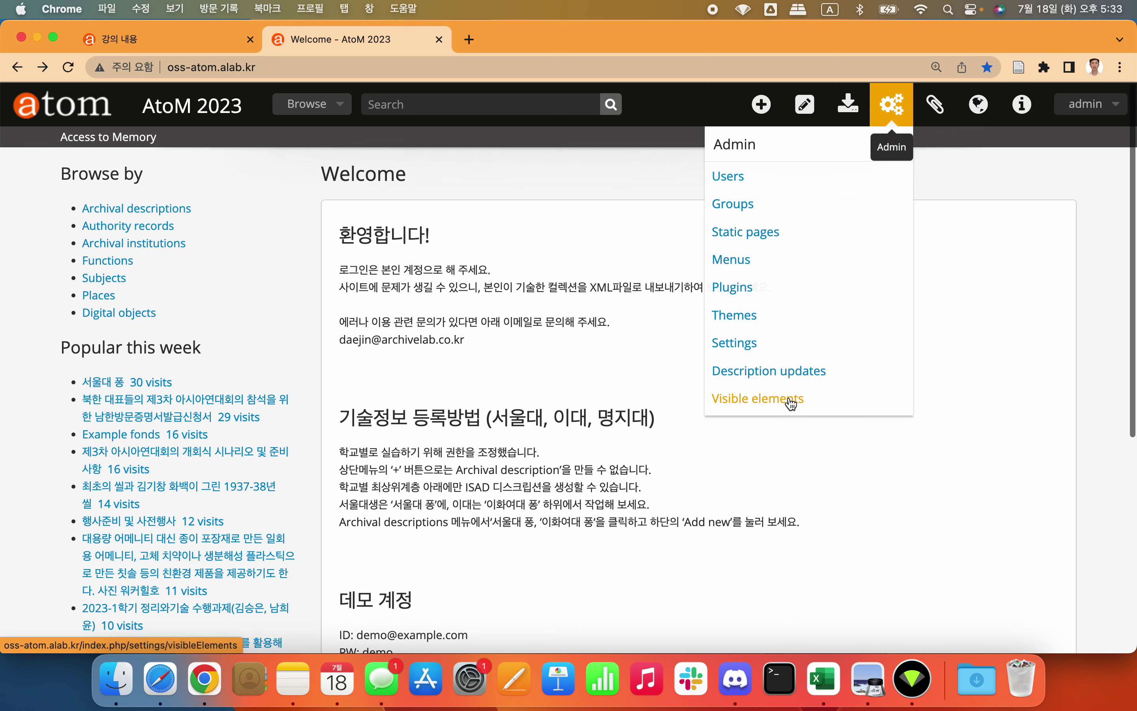
Step: Check the Clipboard, Language, Quick links and account menus, closing each to show the Welcome page
left_click(943, 110)
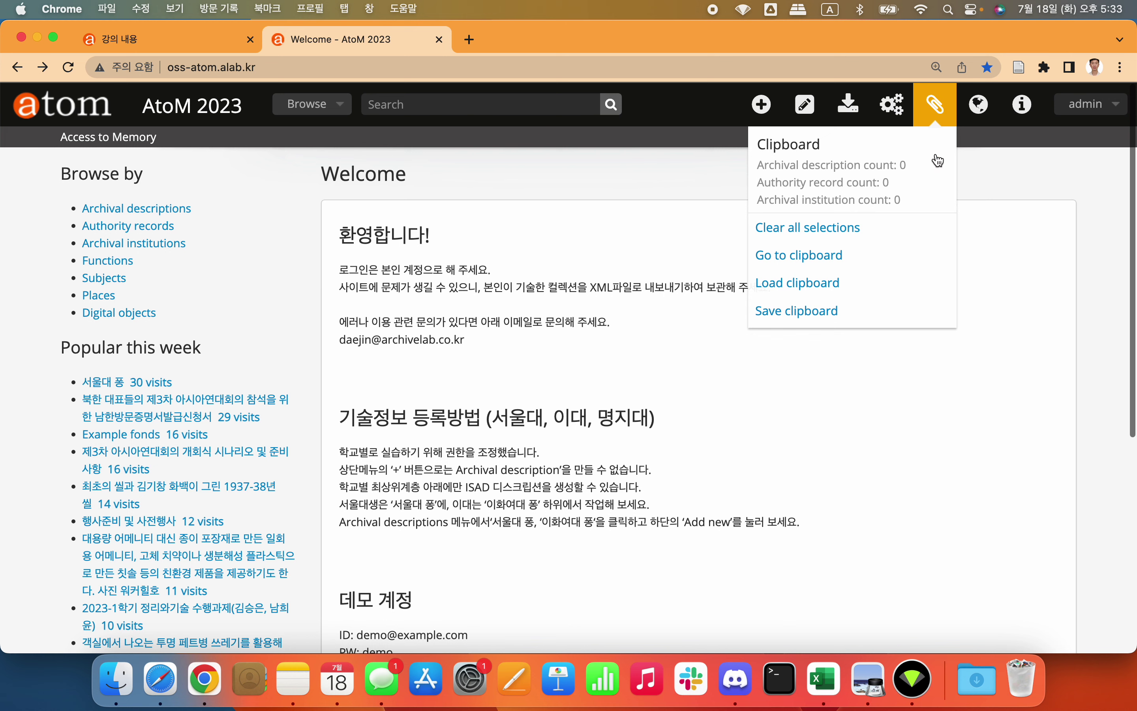
left_click(984, 109)
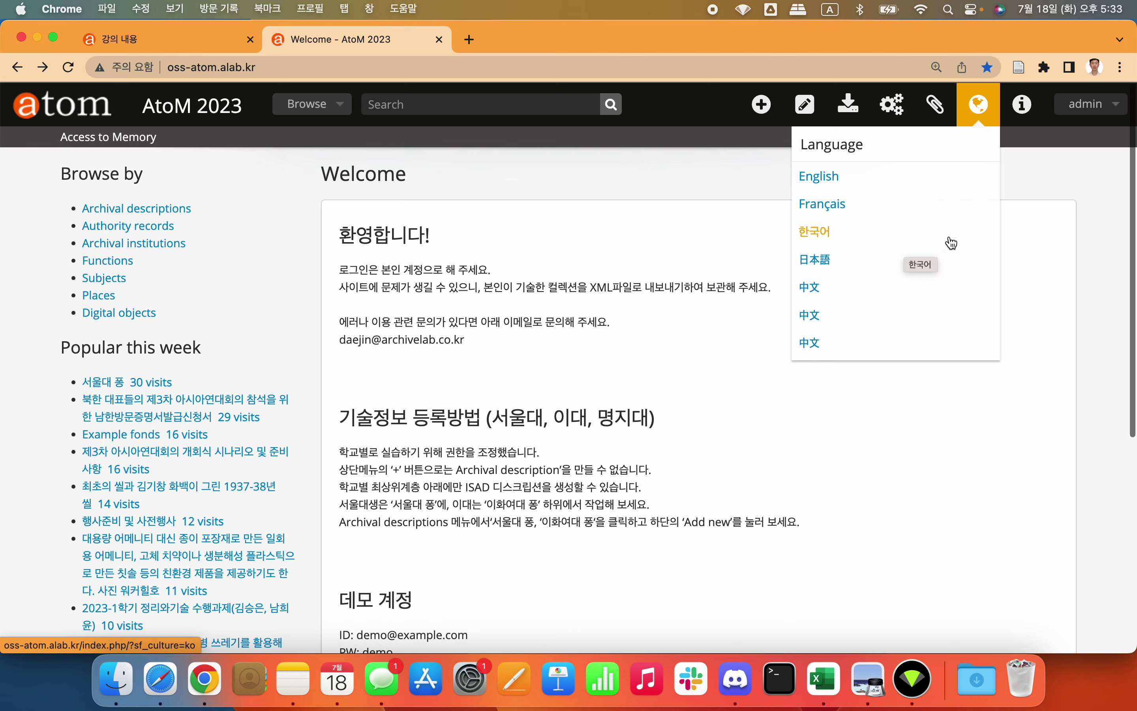
left_click(1066, 239)
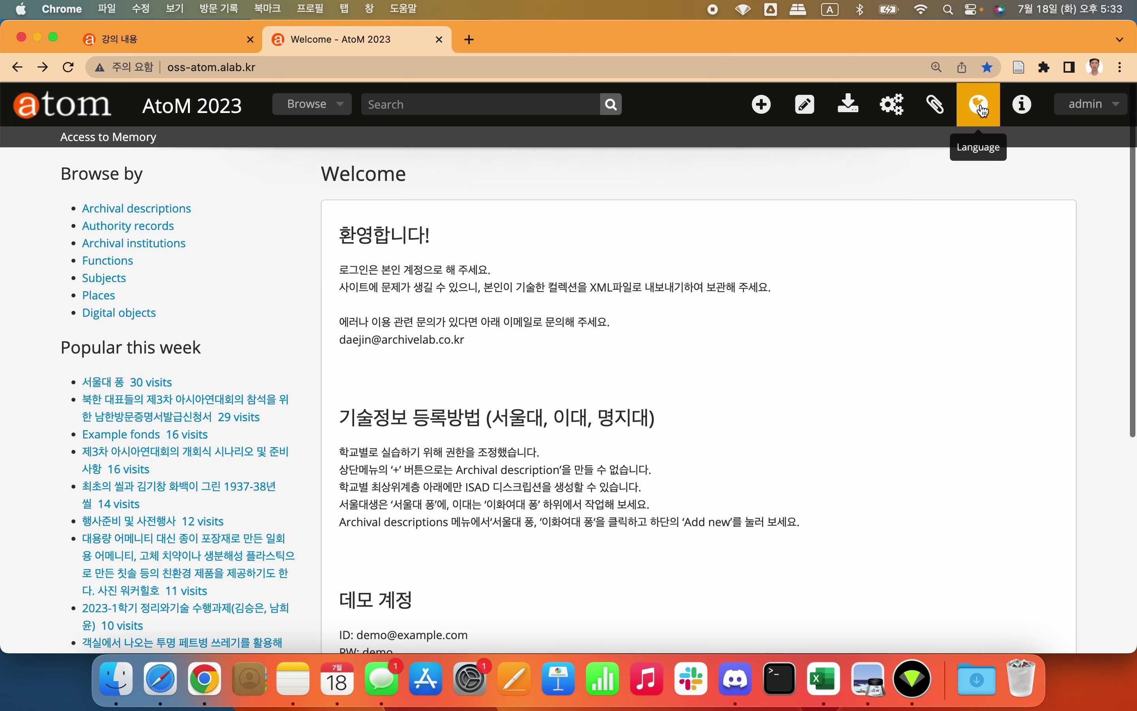
left_click(1022, 110)
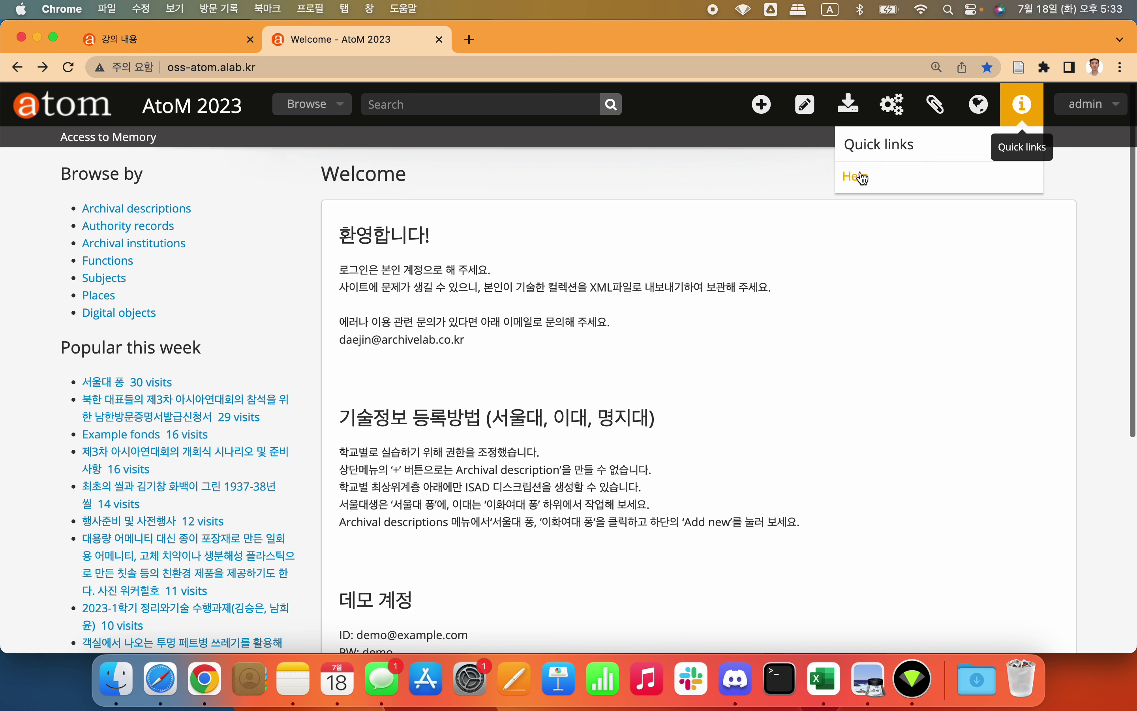
left_click(990, 291)
left_click(1104, 107)
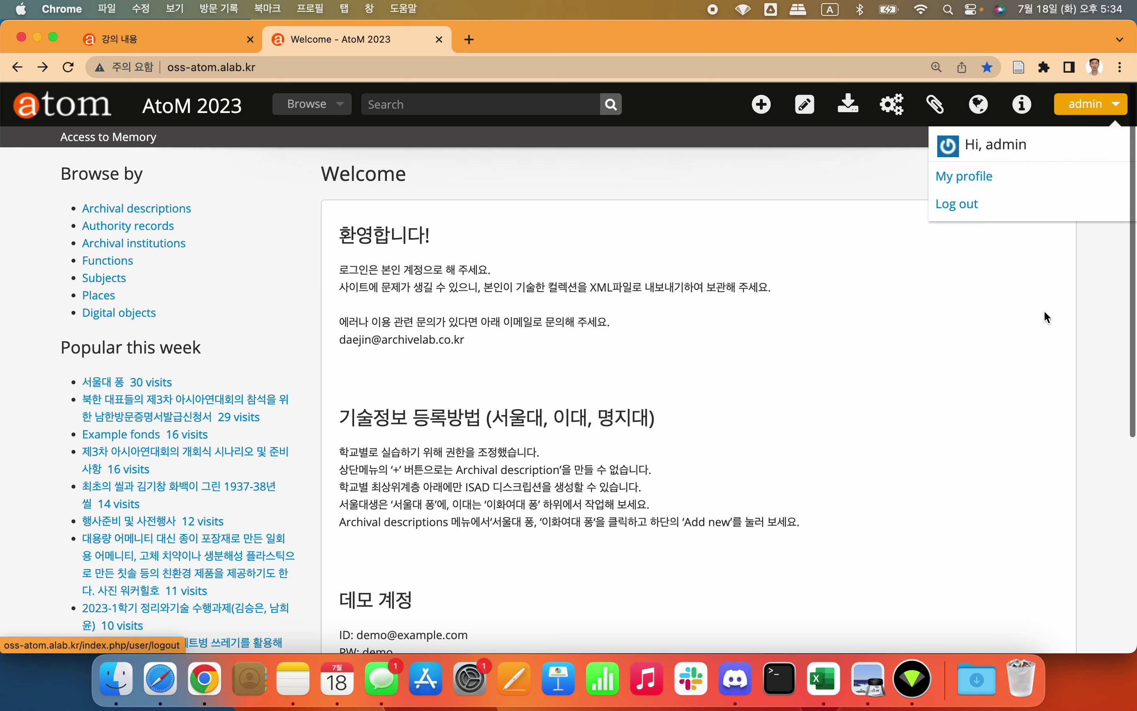
left_click(1001, 294)
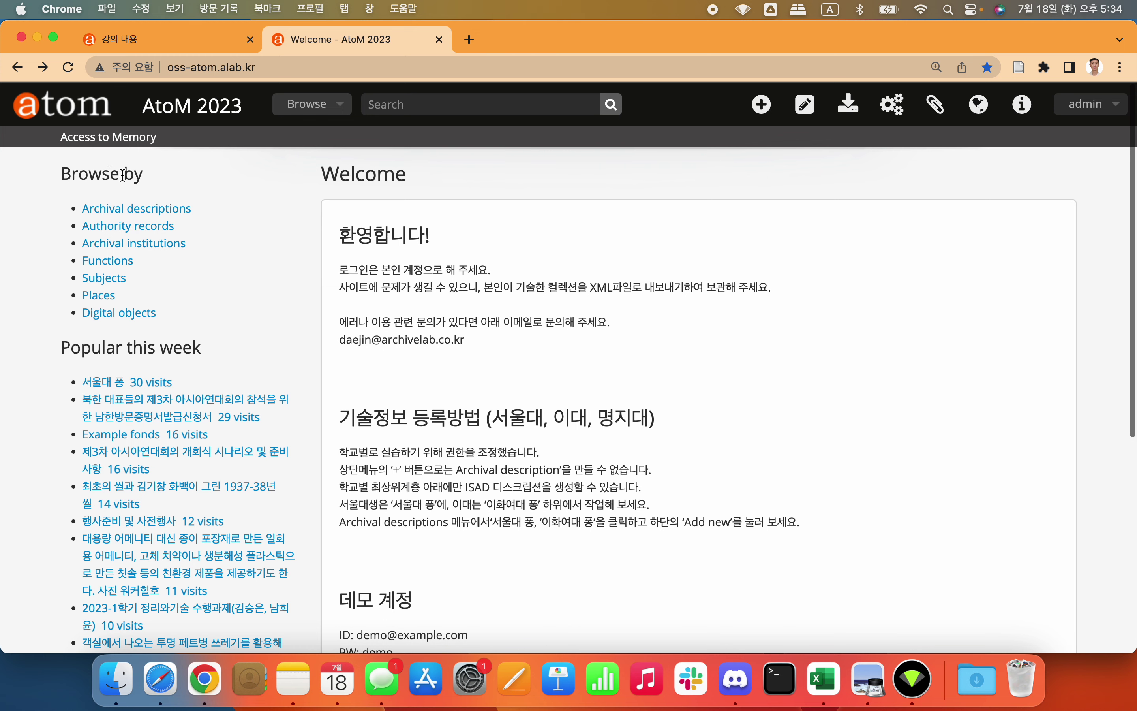
Step: Browse the archival descriptions, authority records and archival institutions lists
left_click(160, 208)
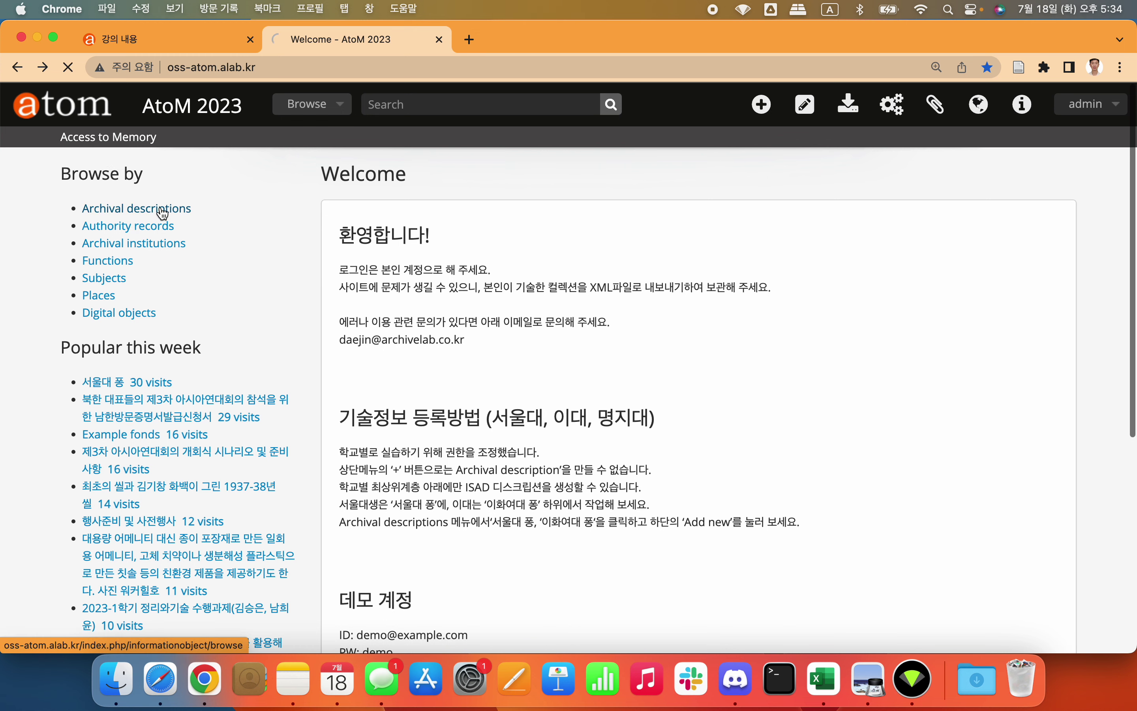
scroll(396, 200, "left", 5)
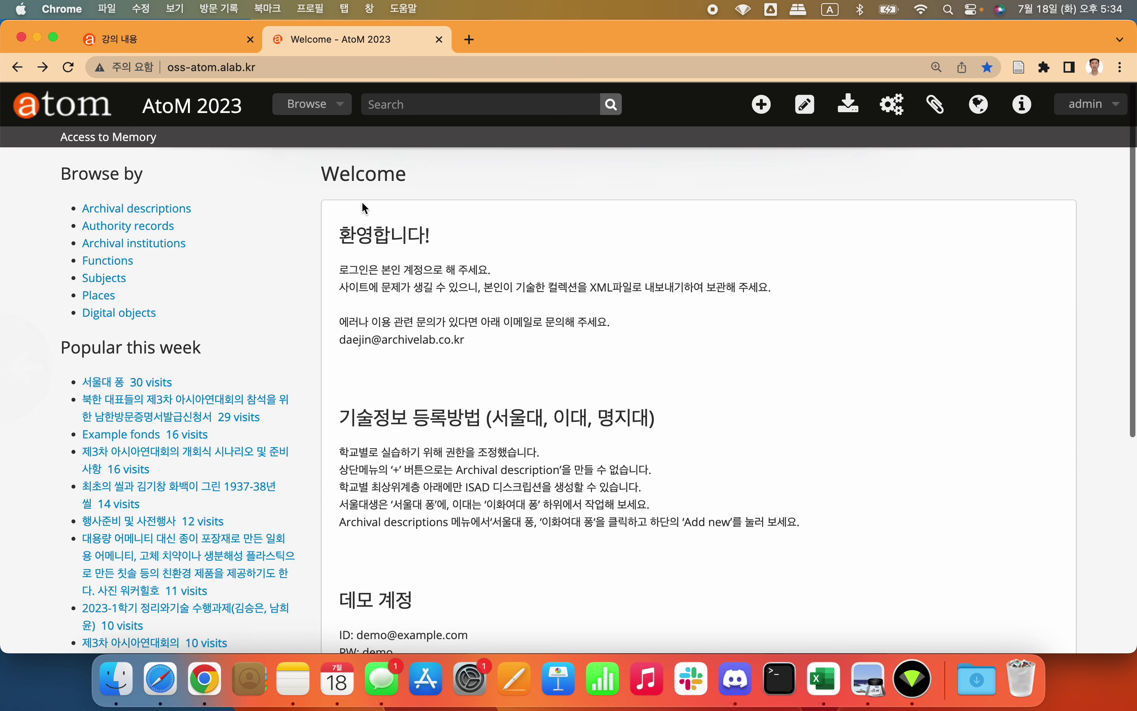
left_click(143, 228)
scroll(476, 371, "down", 10)
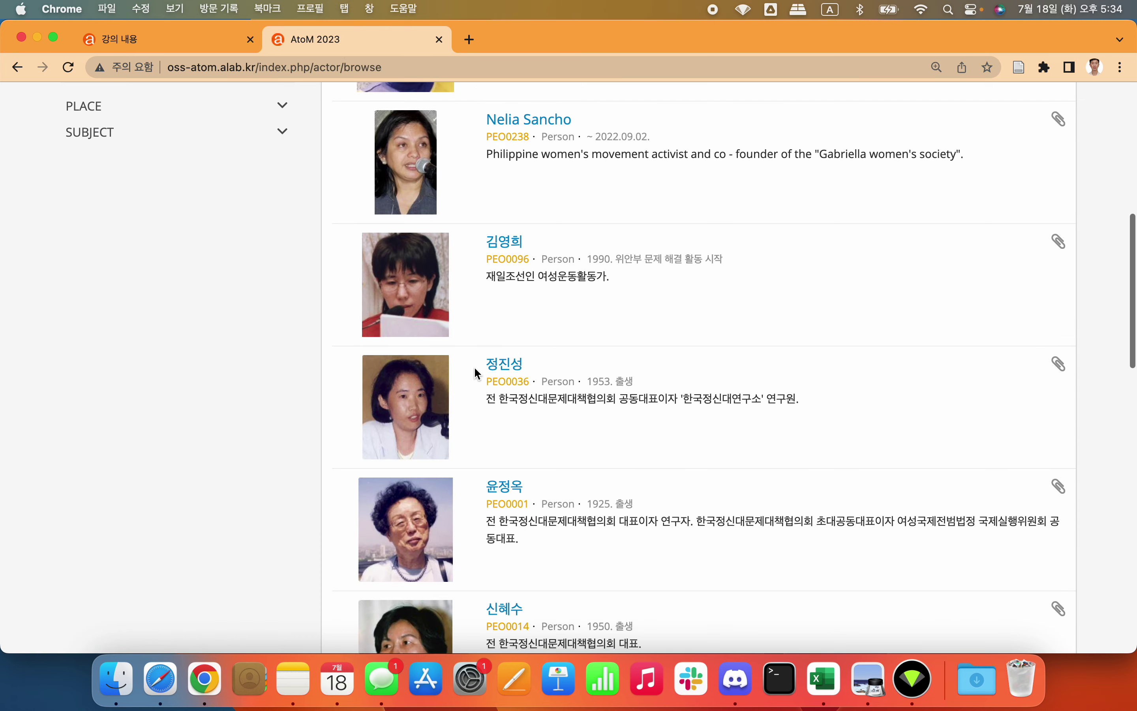
scroll(474, 366, "left", 5)
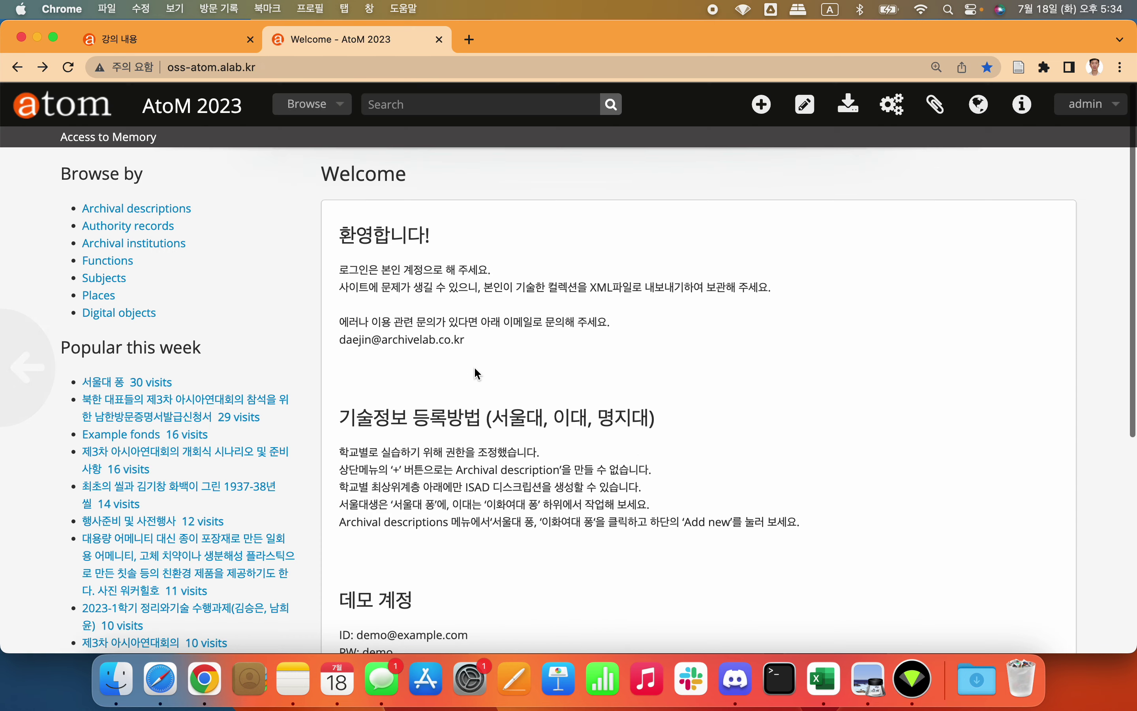
left_click(160, 246)
scroll(486, 364, "down", 10)
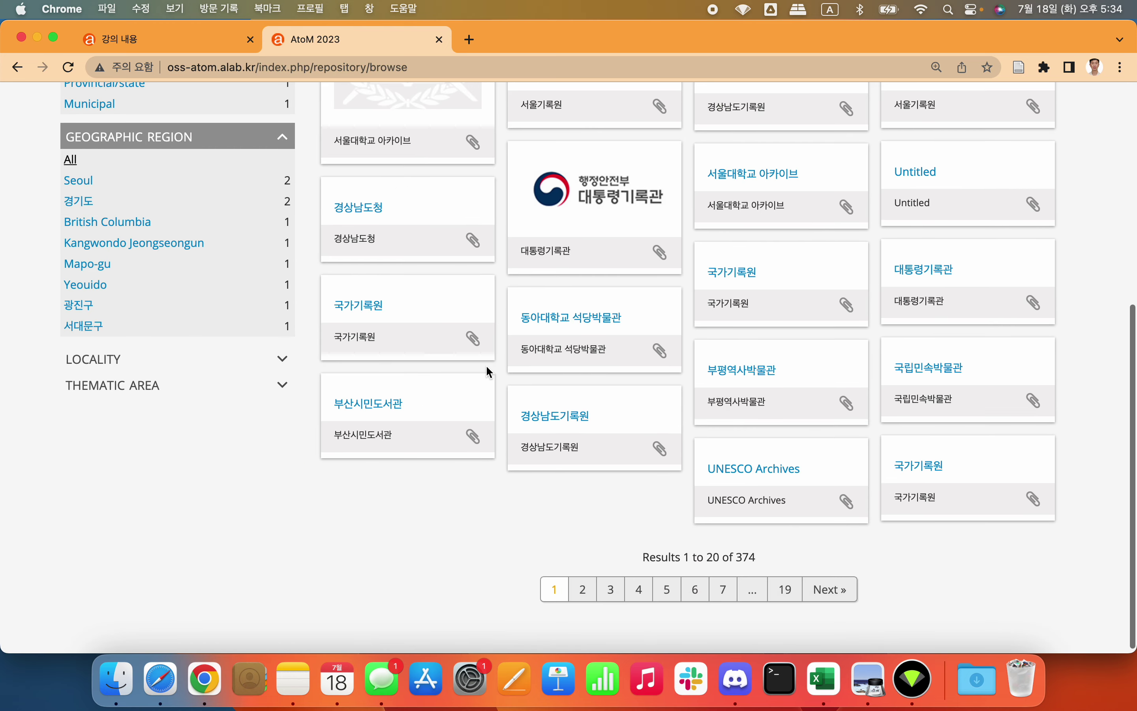
scroll(489, 371, "up", 10)
scroll(489, 371, "down", 10)
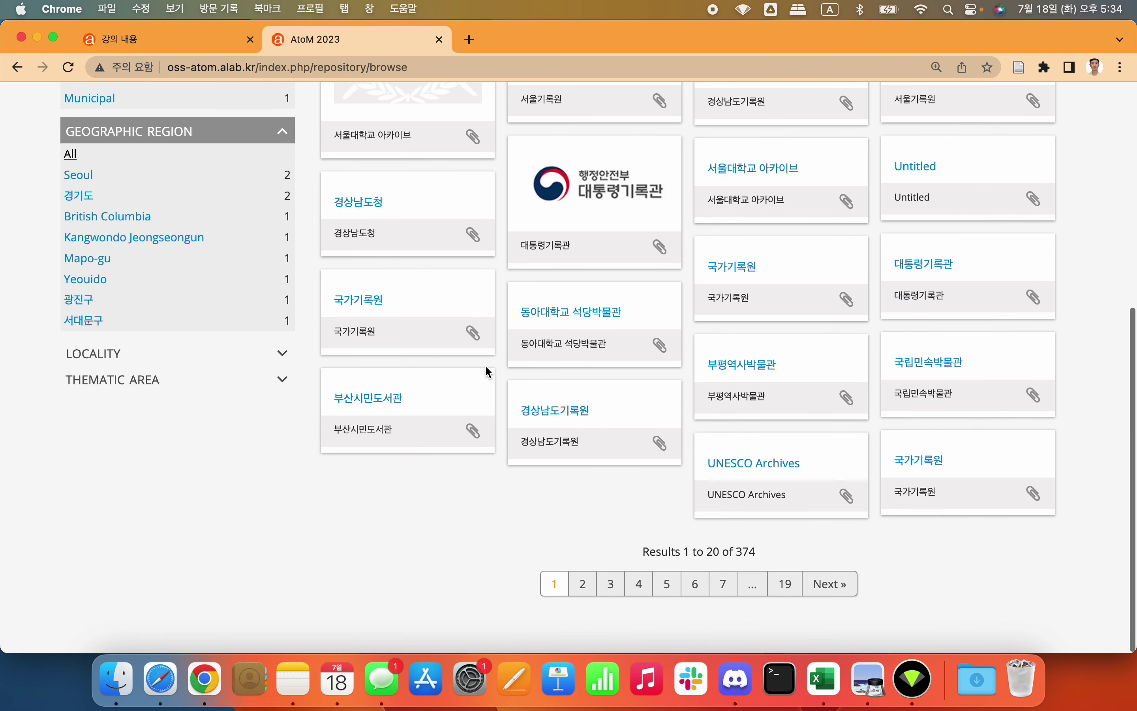
scroll(489, 371, "up", 10)
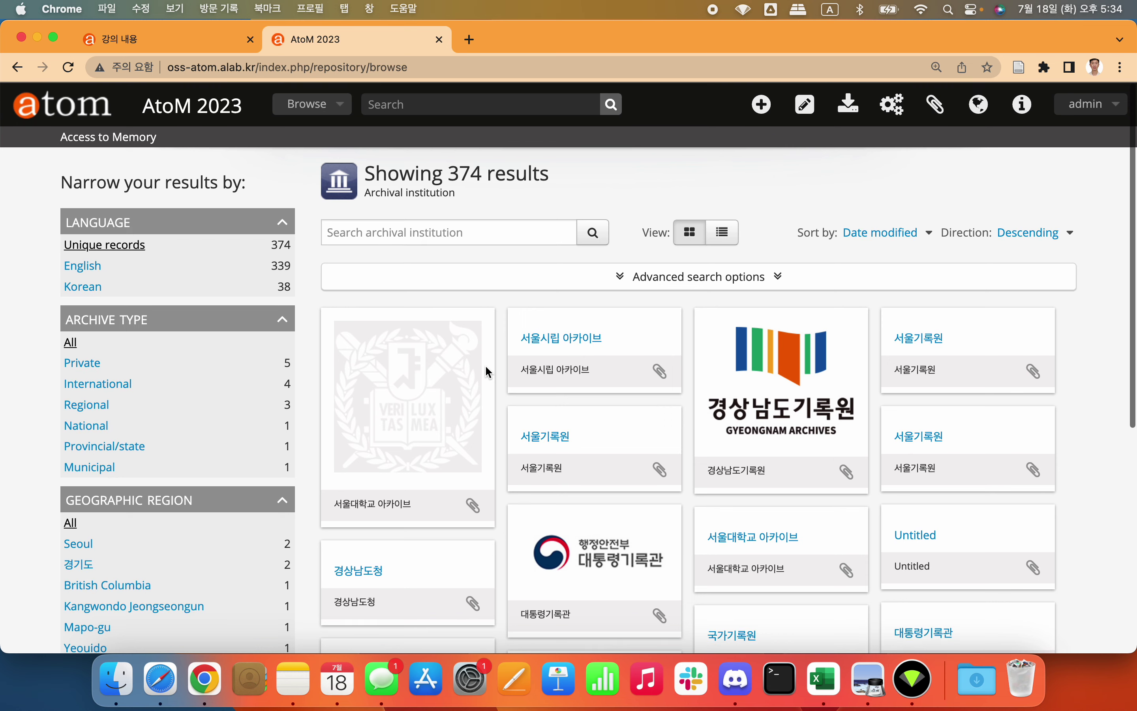
scroll(489, 371, "left", 5)
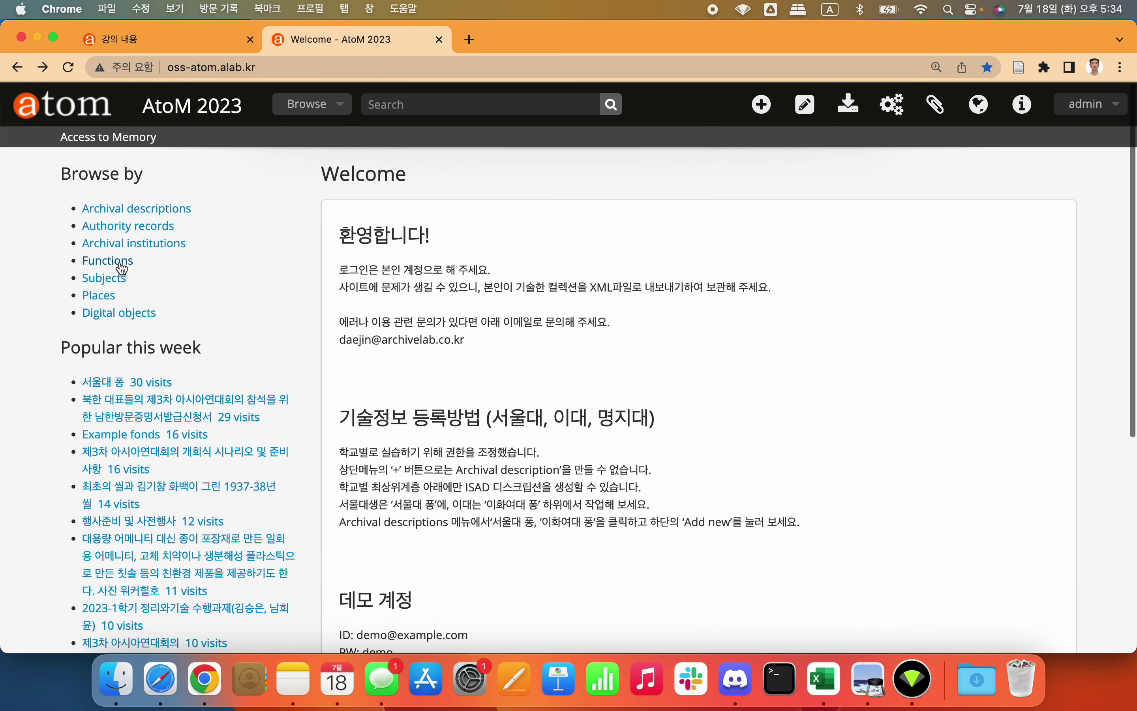
Step: Glance at functions, subjects and places, ending on the 911 digital-object descriptions as cards
left_click(124, 262)
scroll(244, 326, "down", 5)
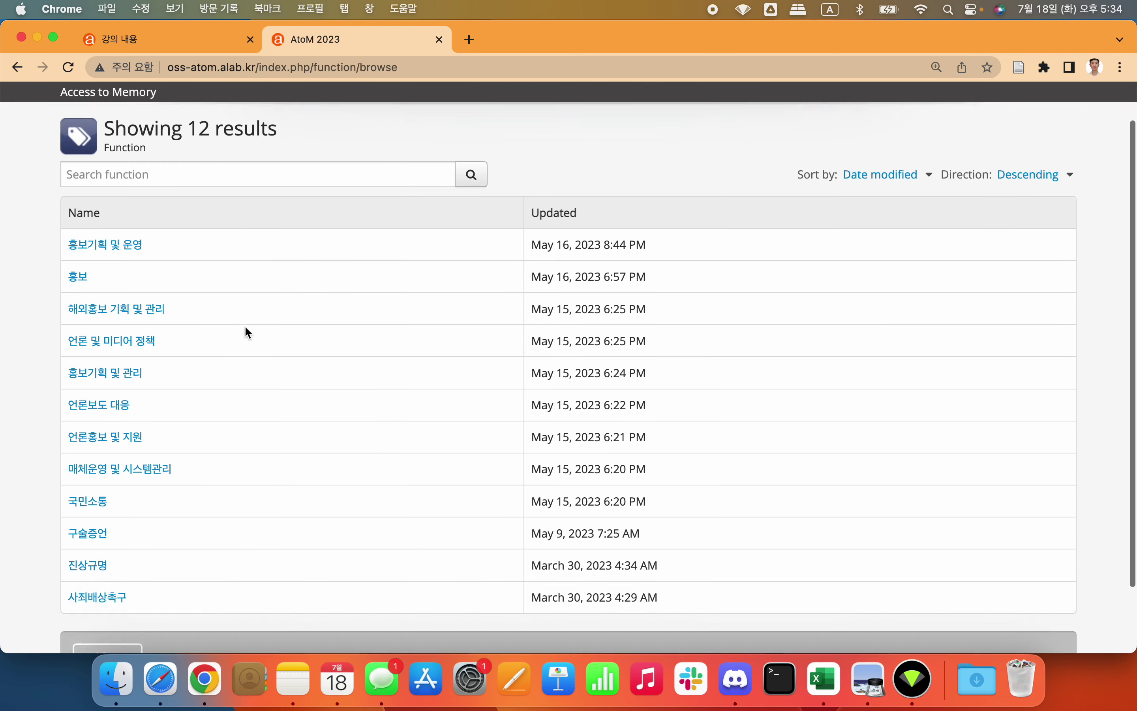
scroll(244, 326, "up", 5)
scroll(248, 305, "left", 5)
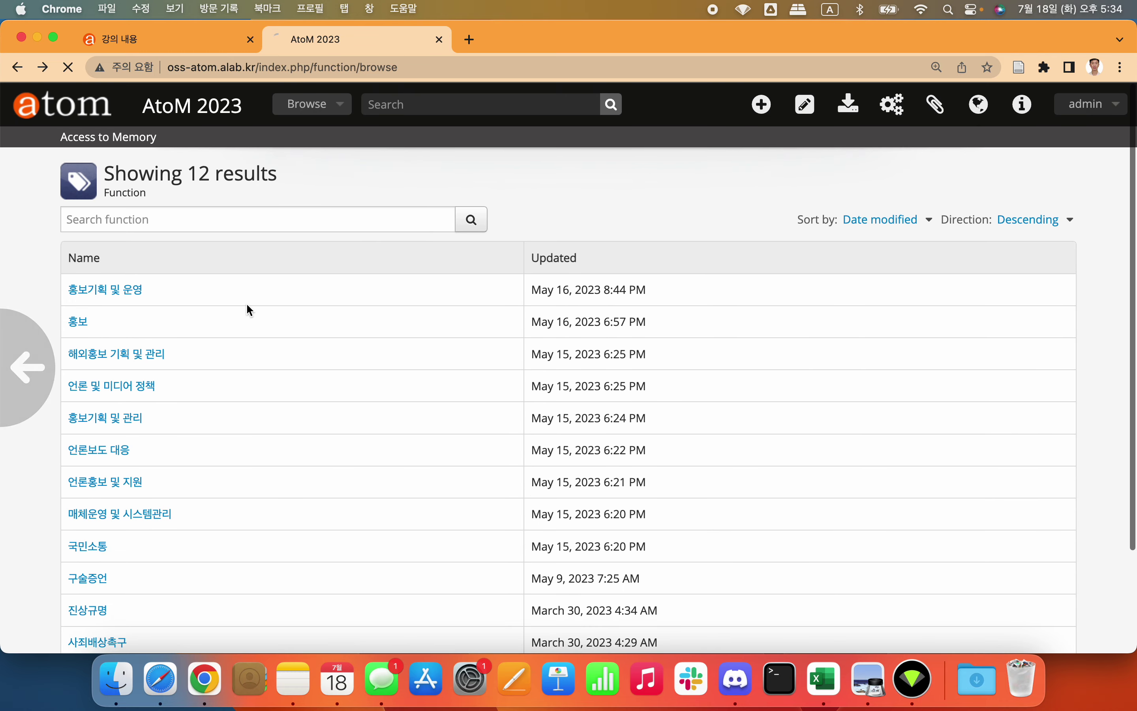
left_click(118, 280)
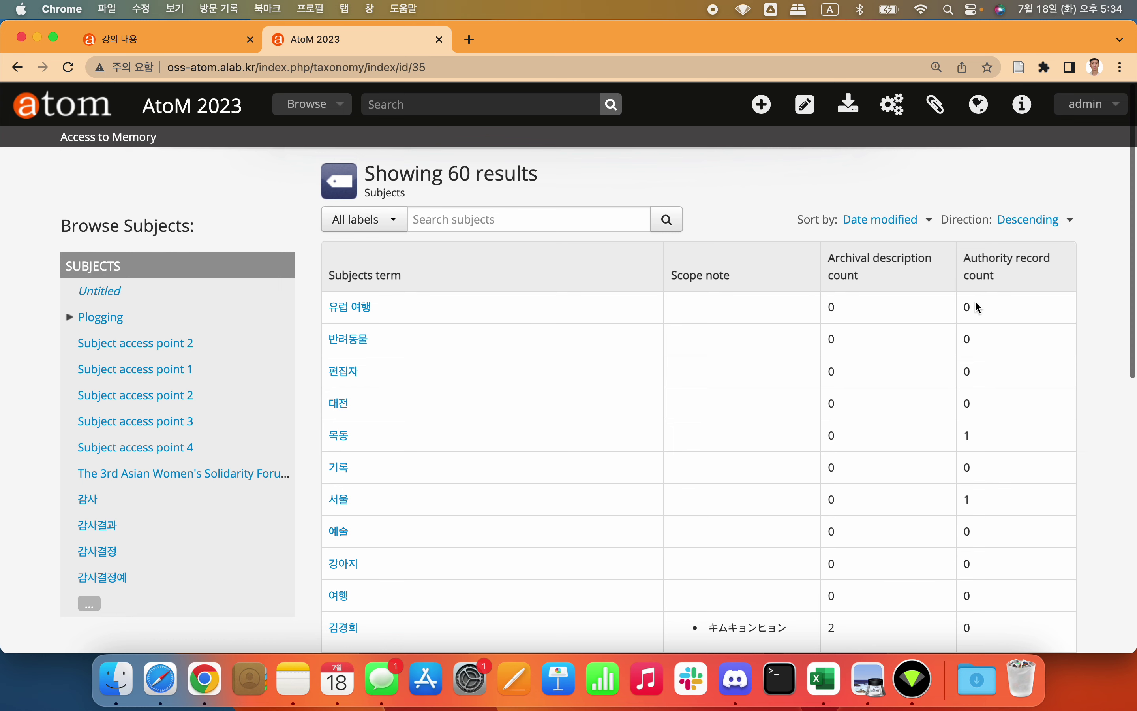
scroll(987, 311, "down", 10)
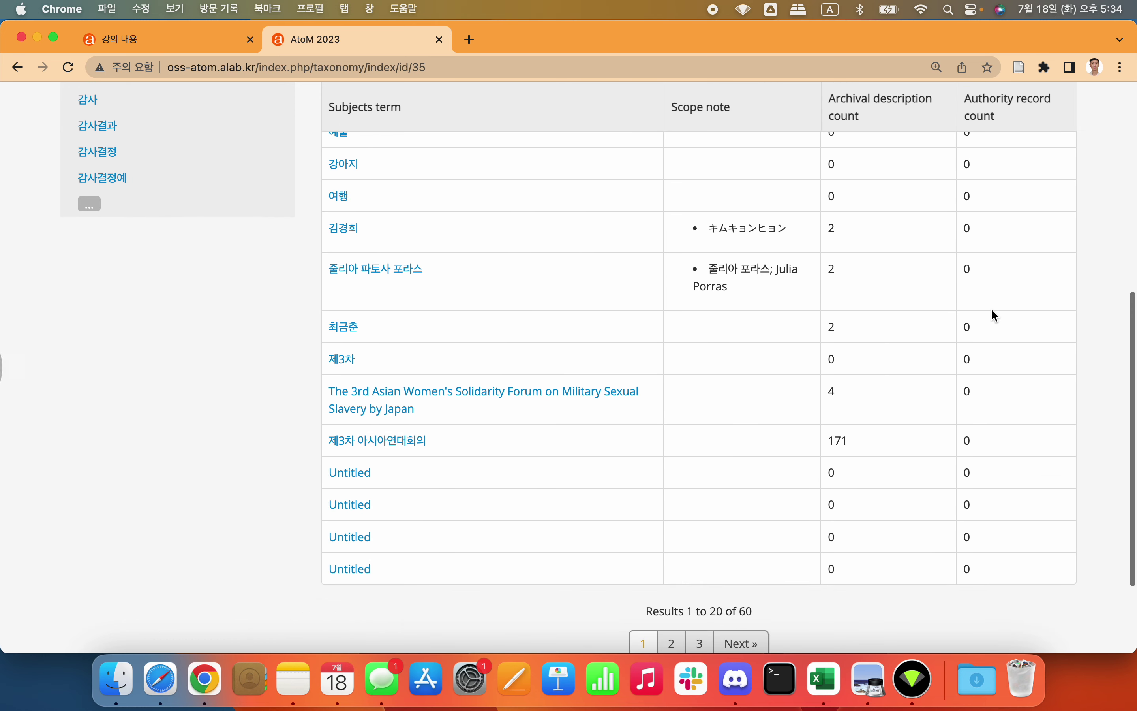
scroll(991, 315, "left", 5)
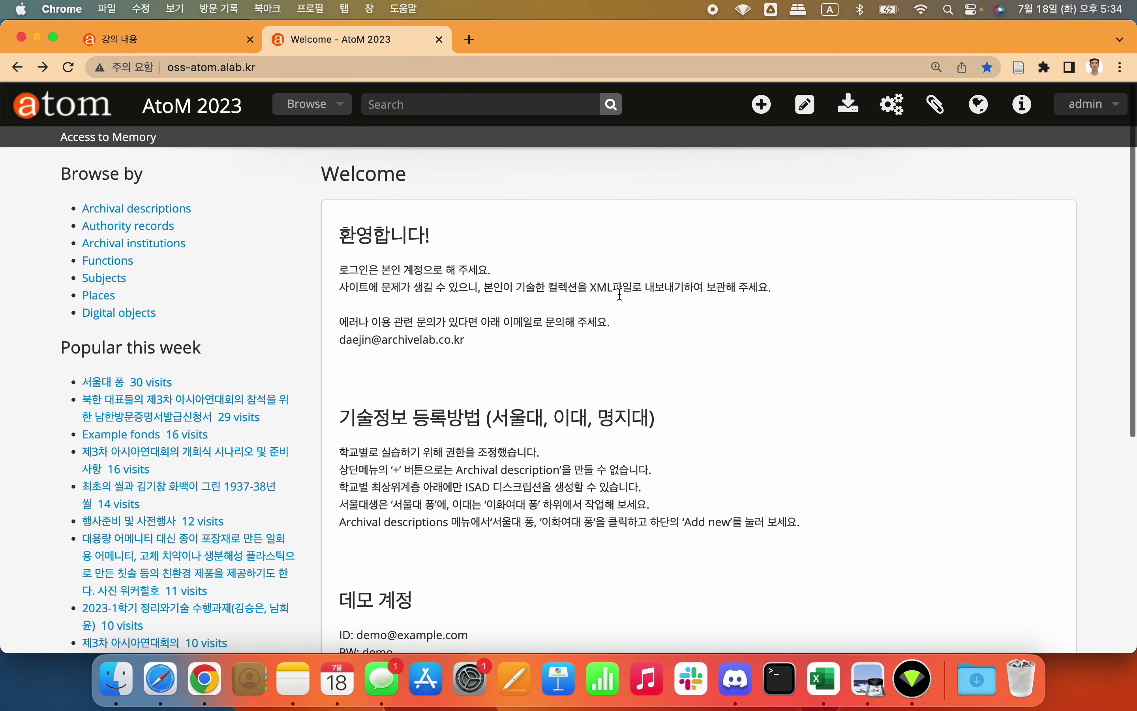
left_click(100, 296)
scroll(445, 315, "down", 5)
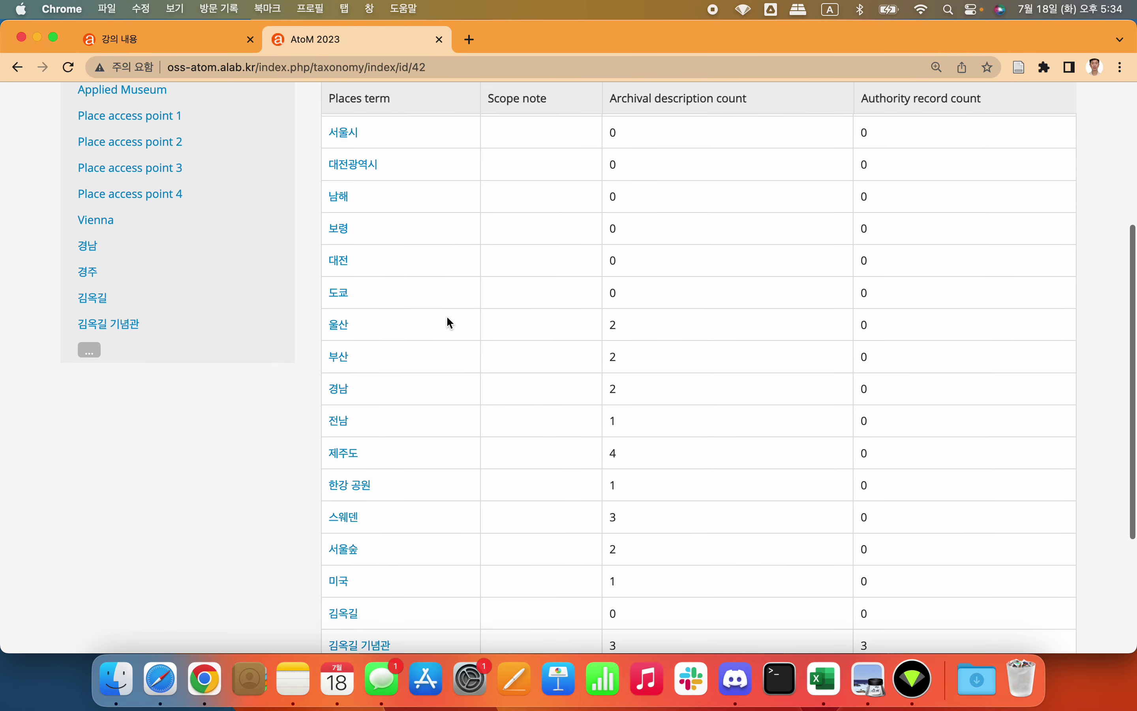
scroll(447, 317, "down", 1)
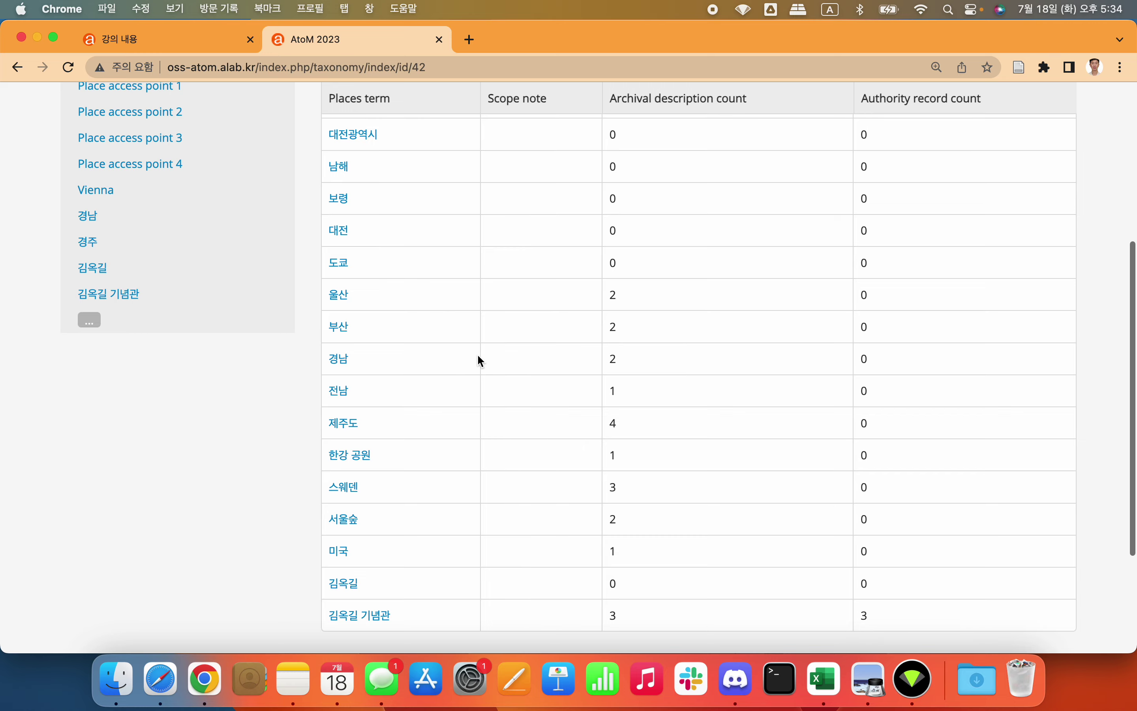
scroll(435, 360, "left", 5)
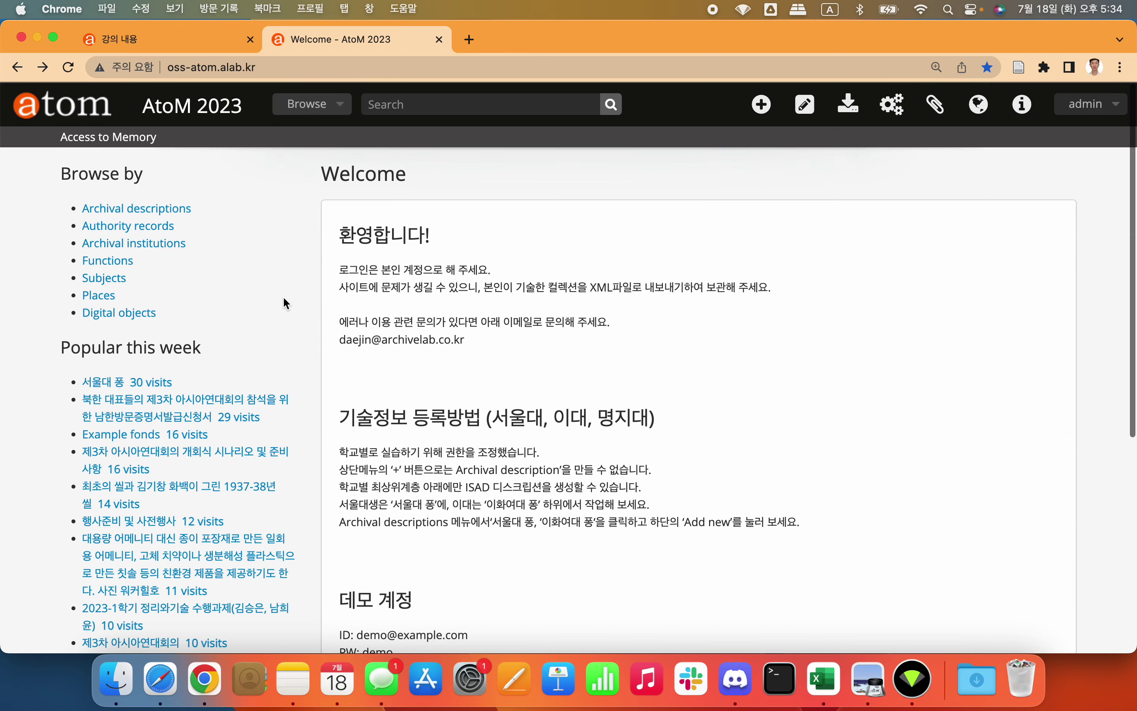
left_click(142, 315)
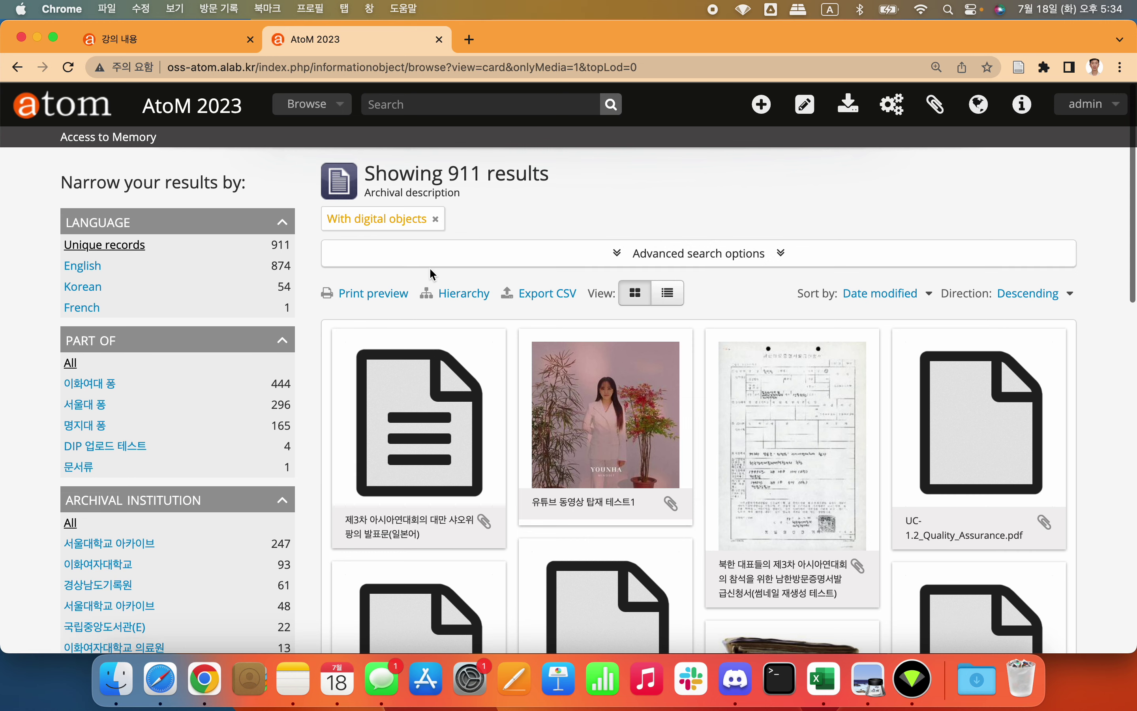
Step: Filter the digital objects to the 24 Video results, then return to the Welcome page
scroll(265, 305, "down", 7)
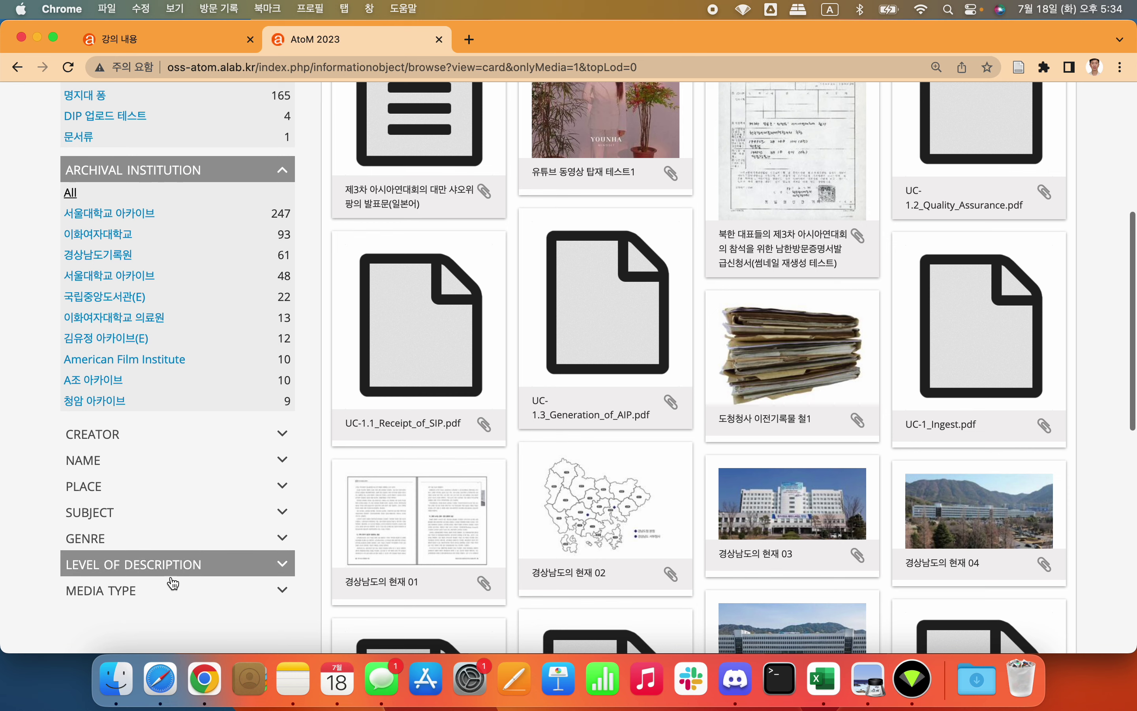
left_click(161, 590)
scroll(161, 583, "down", 5)
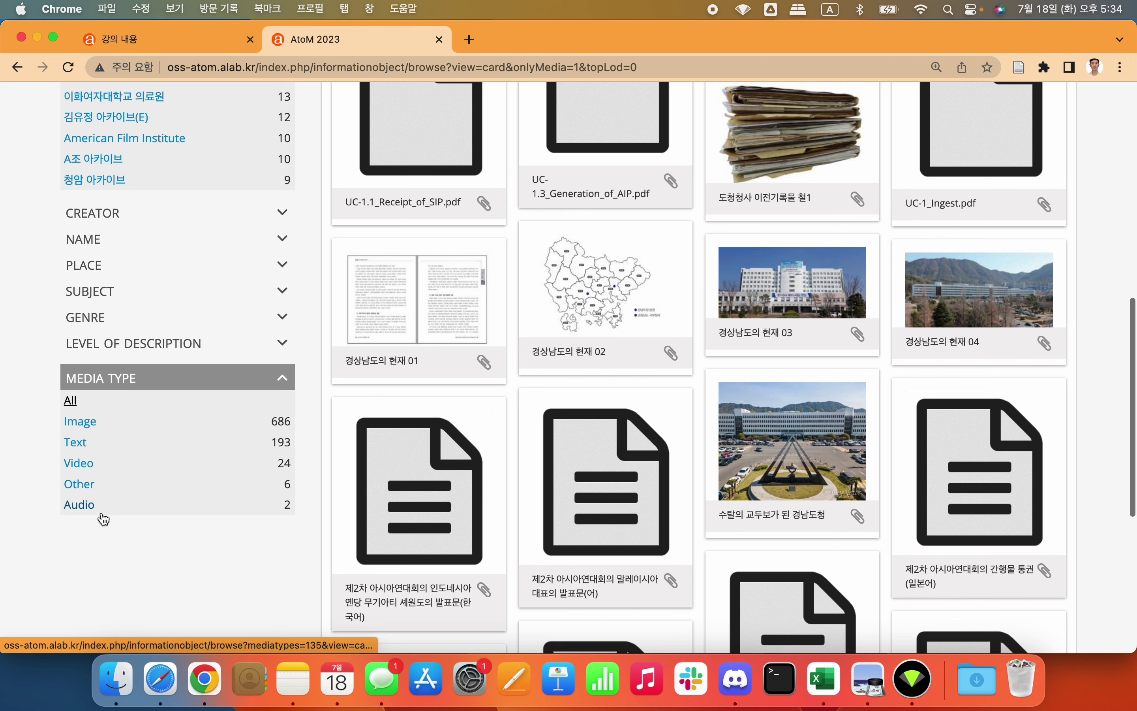
left_click(88, 467)
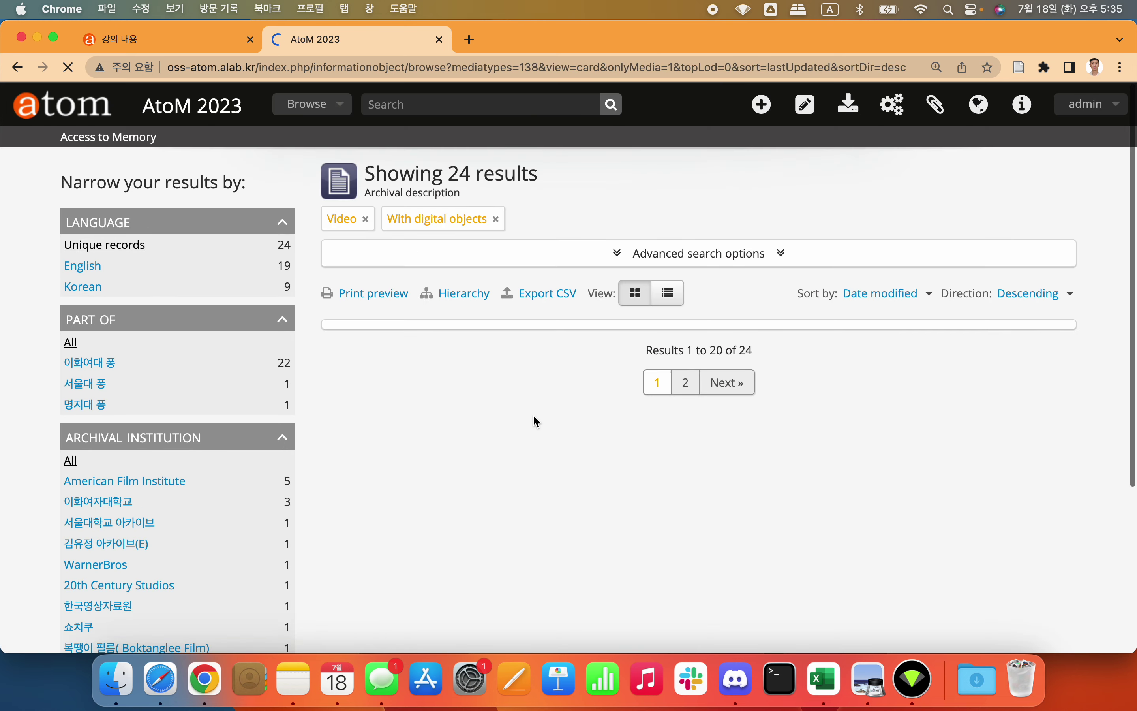
scroll(533, 414, "down", 5)
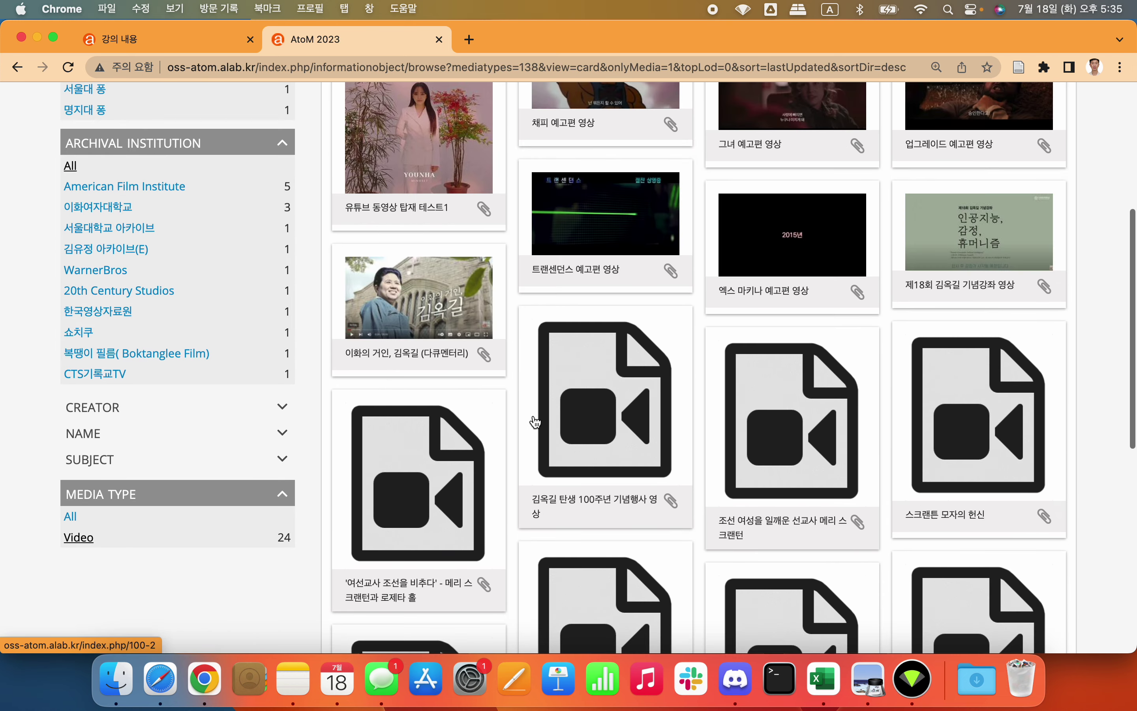
scroll(535, 421, "left", 5)
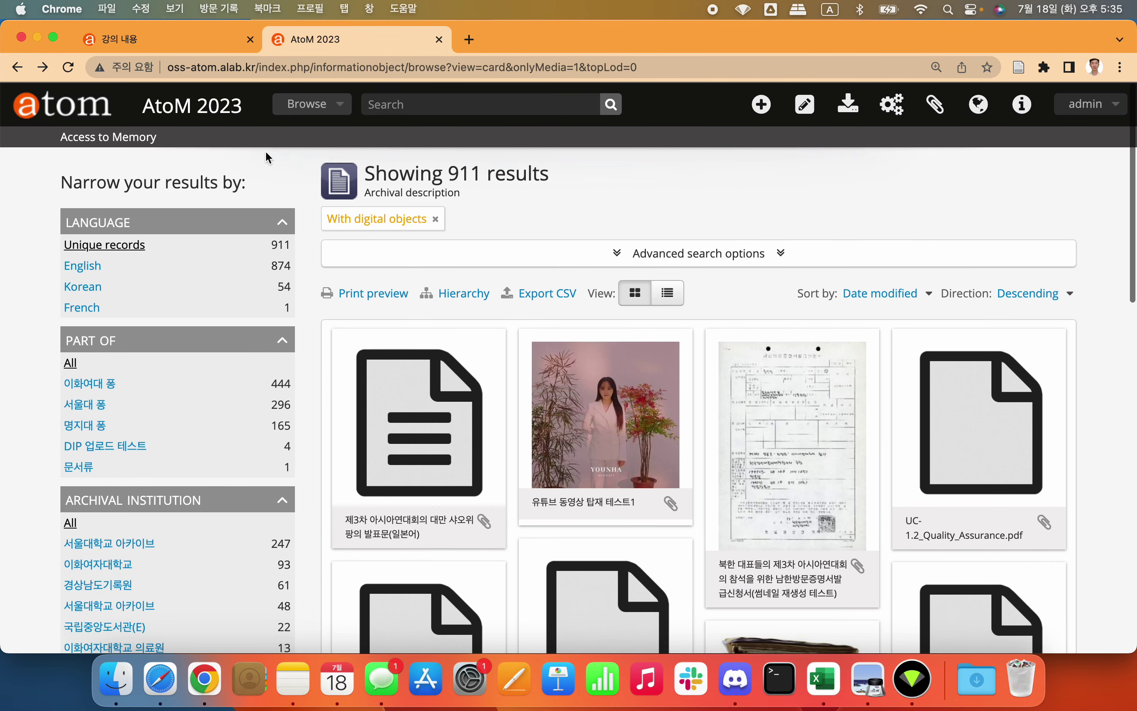
left_click(85, 106)
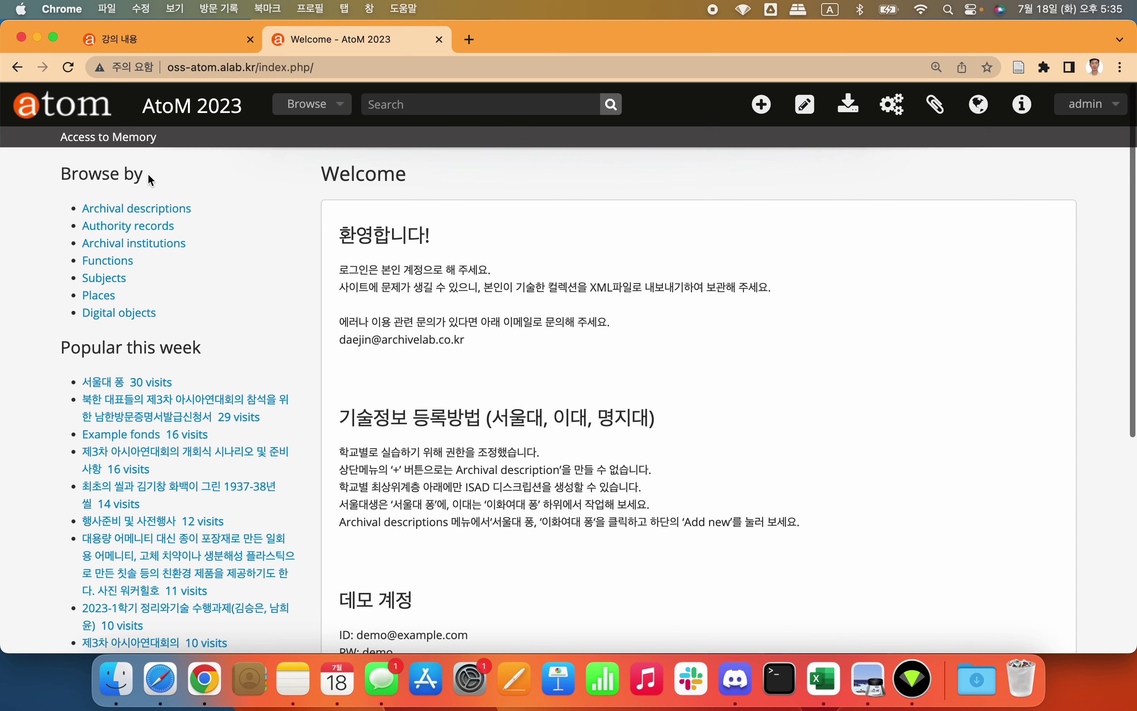
scroll(267, 223, "down", 3)
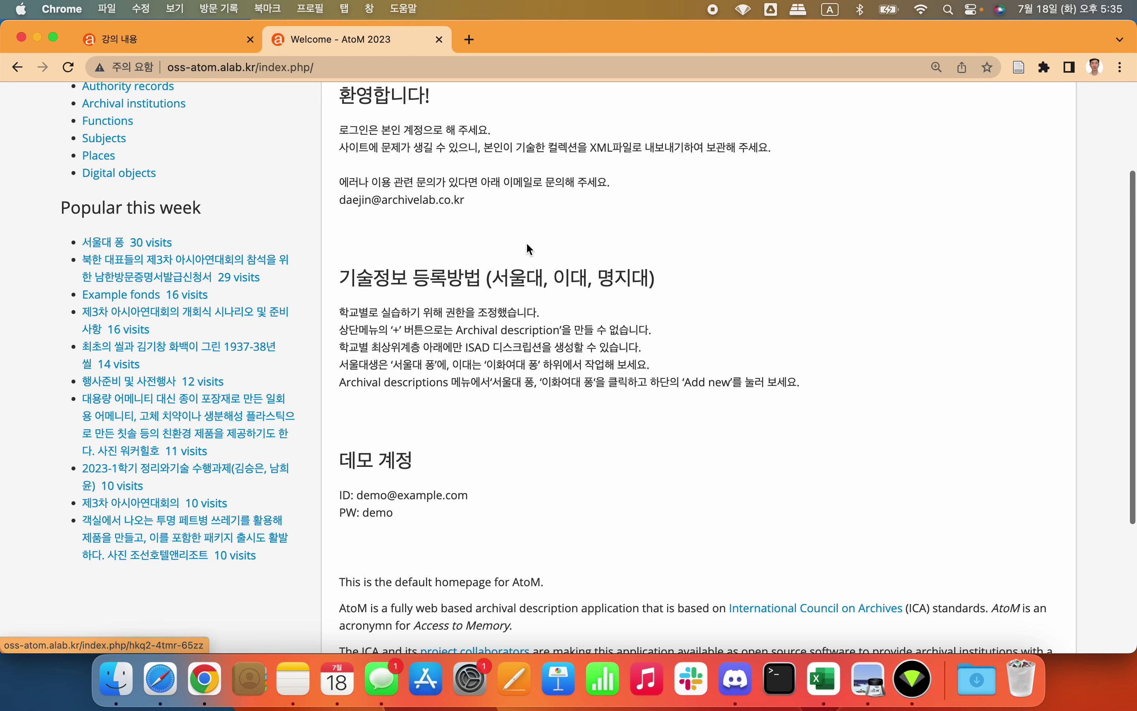
scroll(526, 242, "up", 3)
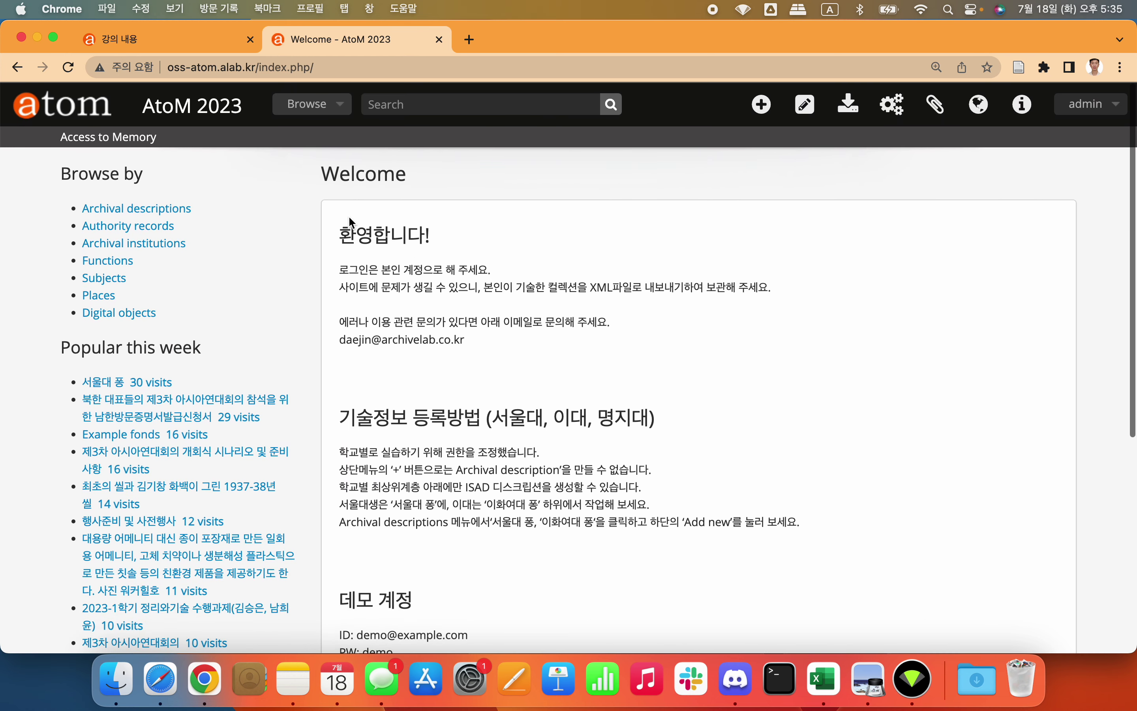
left_click_drag(348, 218, 583, 474)
left_click(776, 456)
left_click_drag(373, 223, 761, 346)
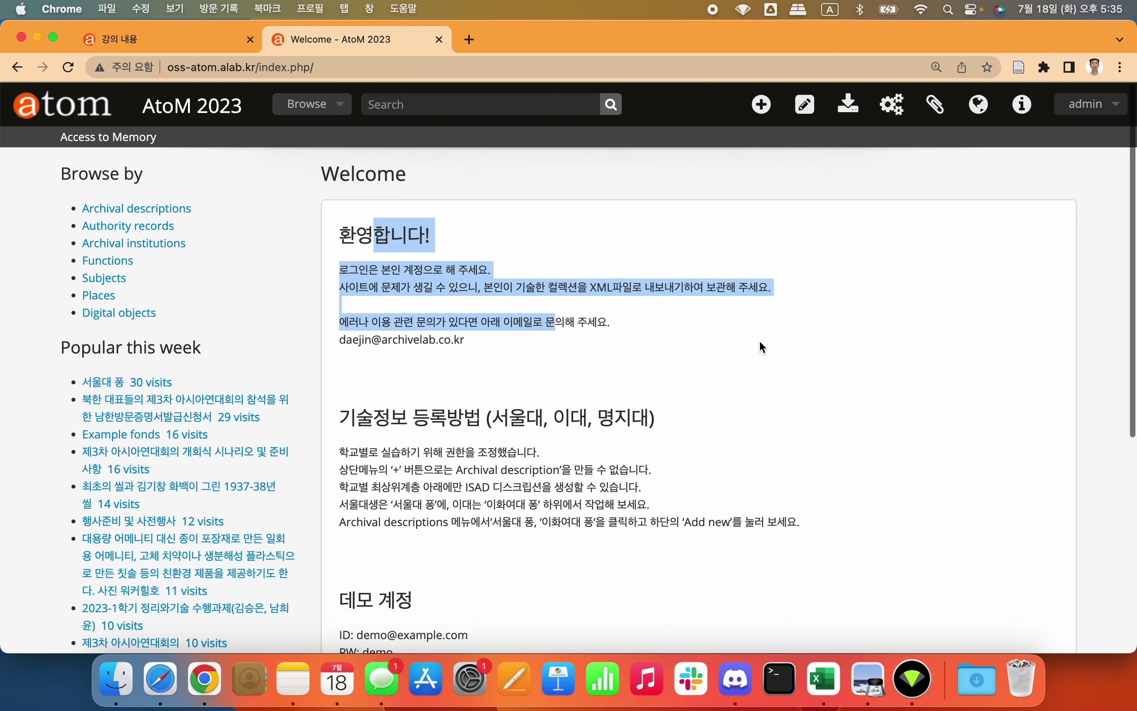
left_click(762, 346)
scroll(763, 347, "down", 4)
scroll(762, 347, "down", 4)
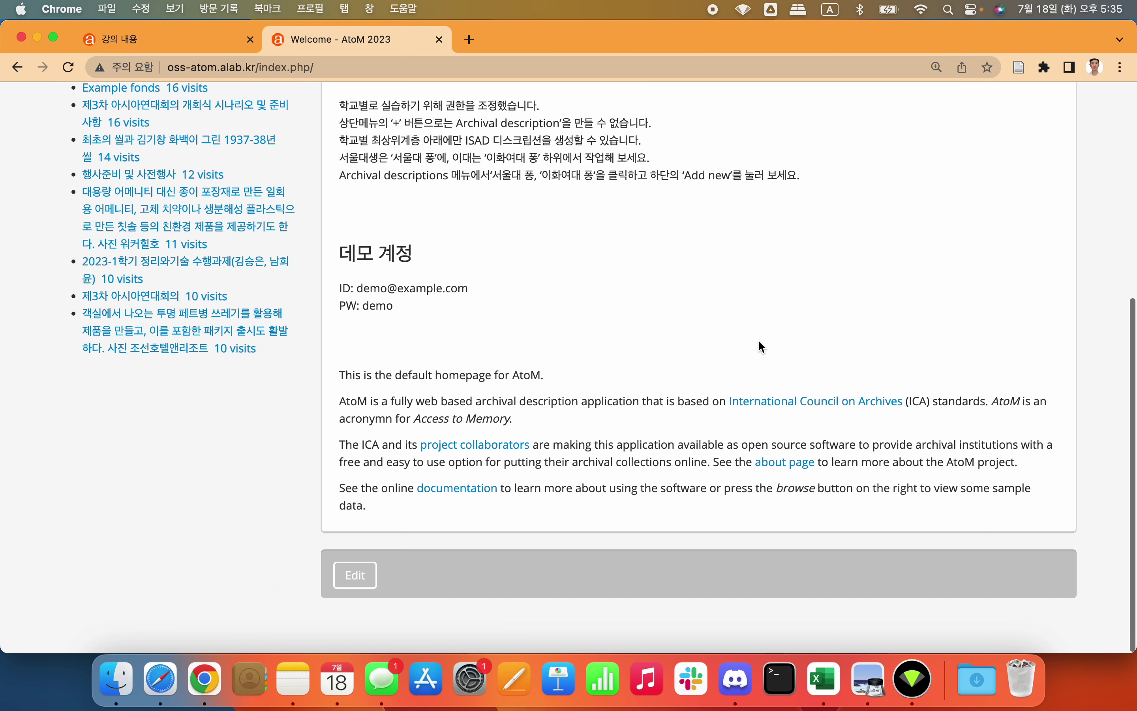
left_click(355, 579)
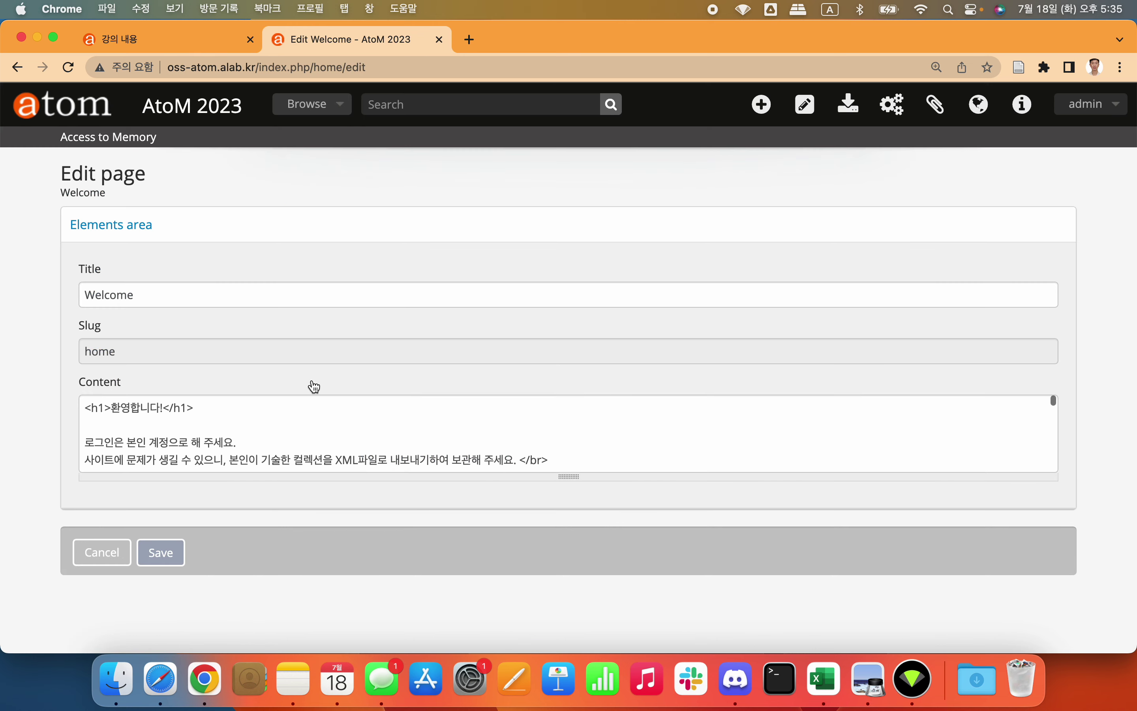
left_click(252, 428)
scroll(251, 427, "down", 10)
scroll(252, 428, "left", 5)
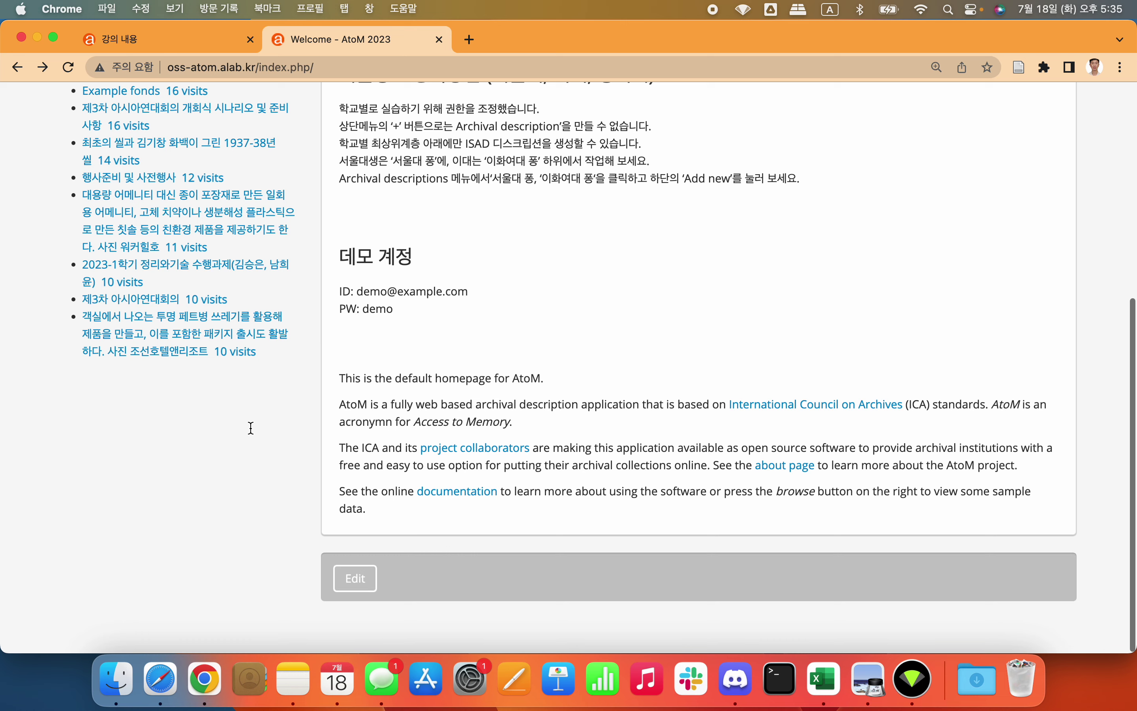
scroll(509, 272, "up", 10)
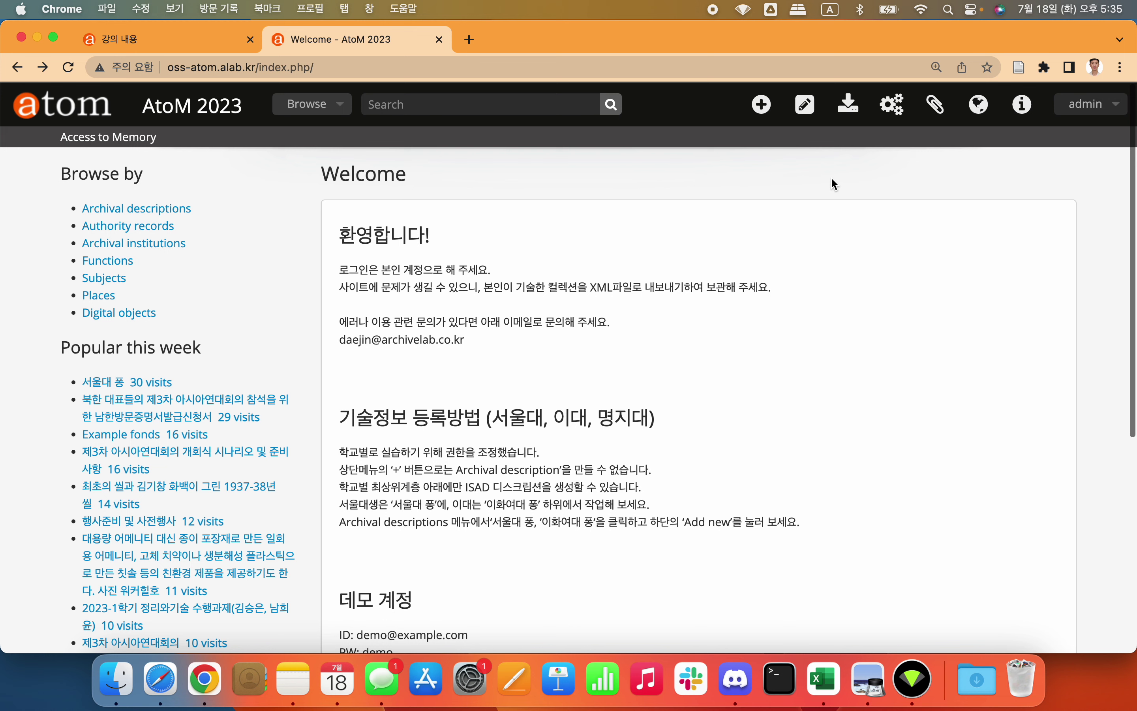
Step: Log out and sign back in as the administrator using Chrome's saved login
left_click(1091, 104)
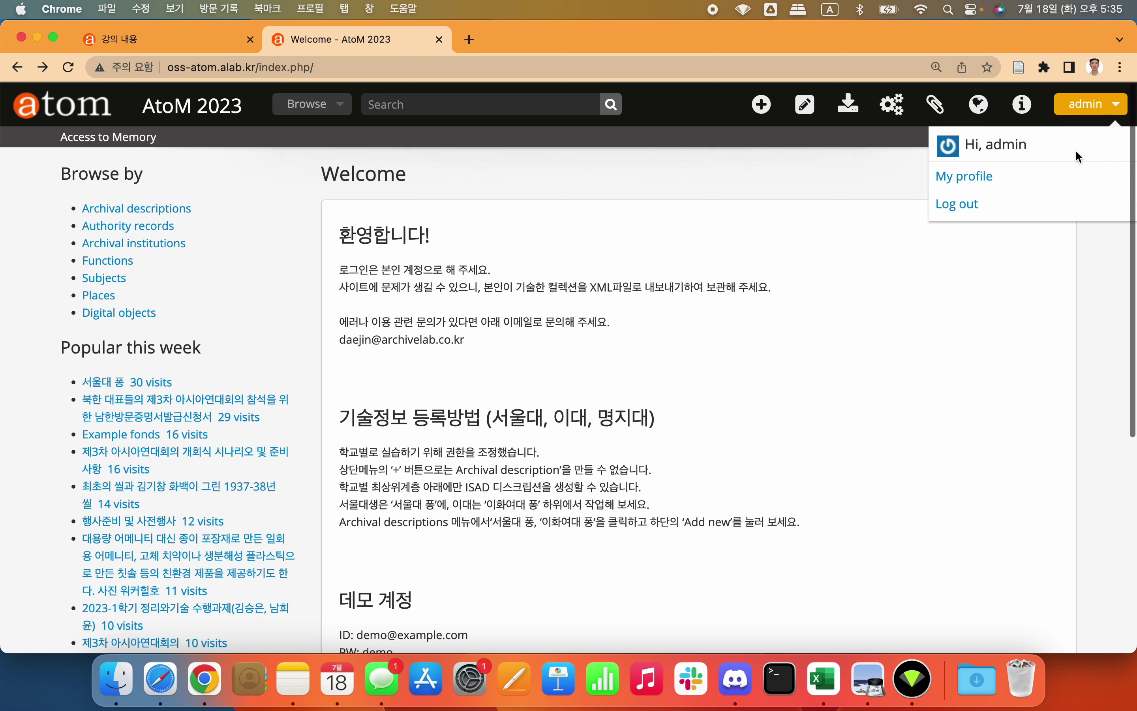
left_click(1029, 211)
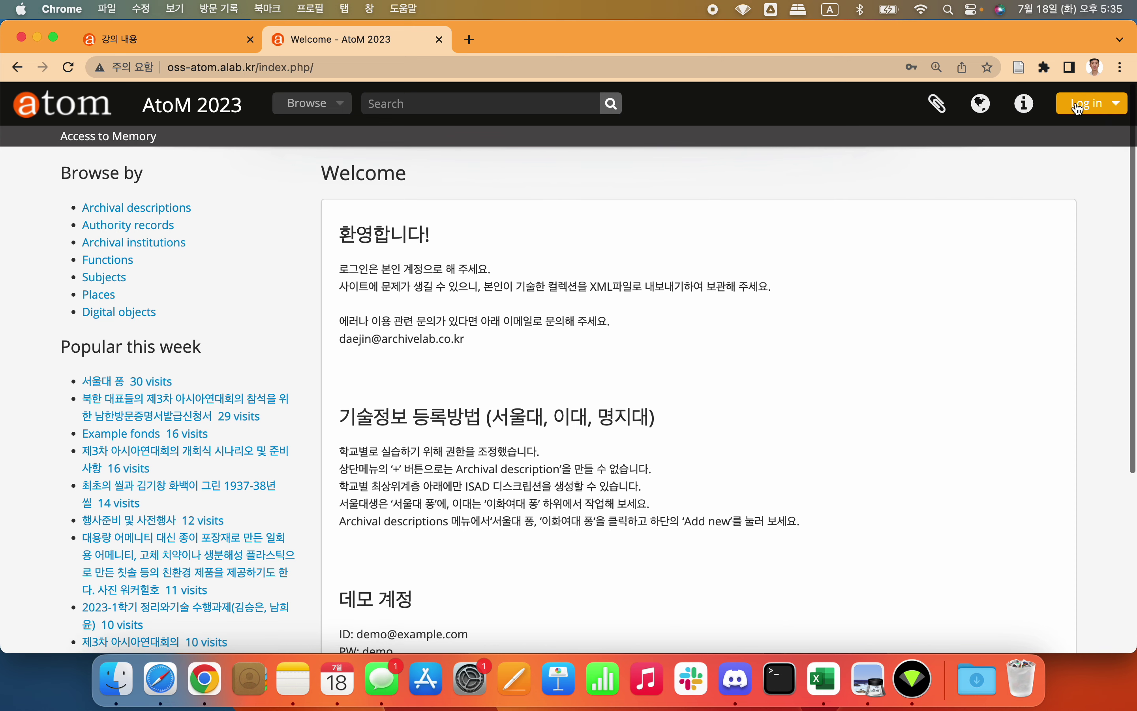
left_click(1099, 106)
left_click(1007, 203)
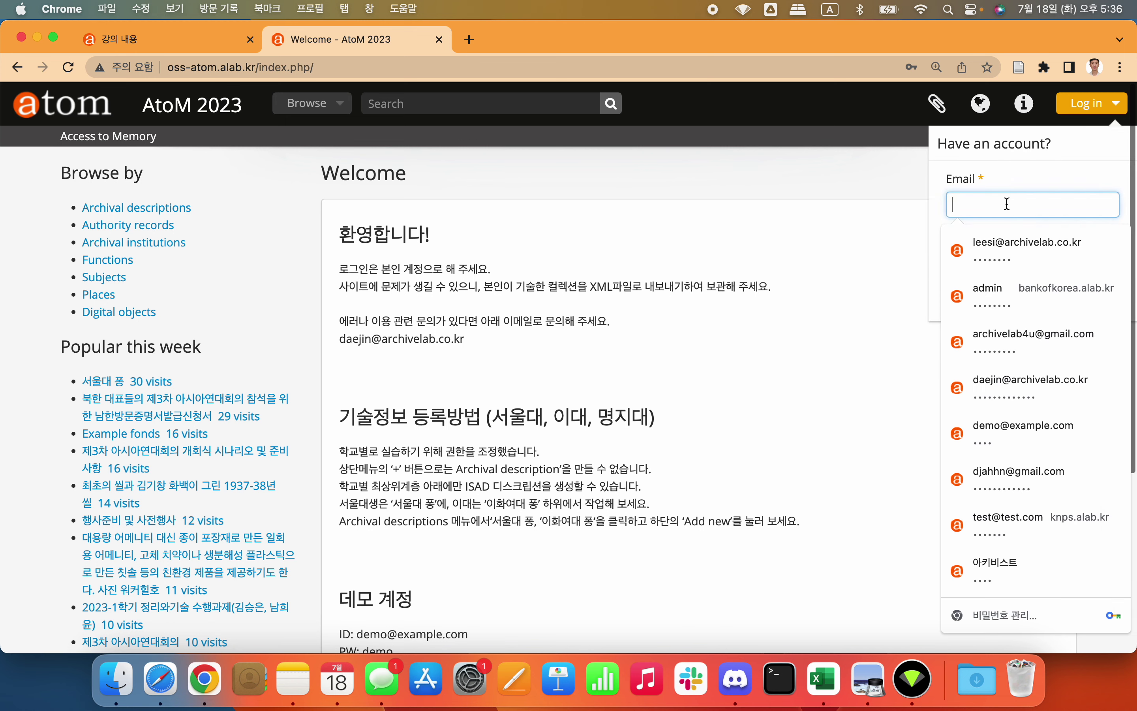
left_click(1006, 241)
left_click(973, 295)
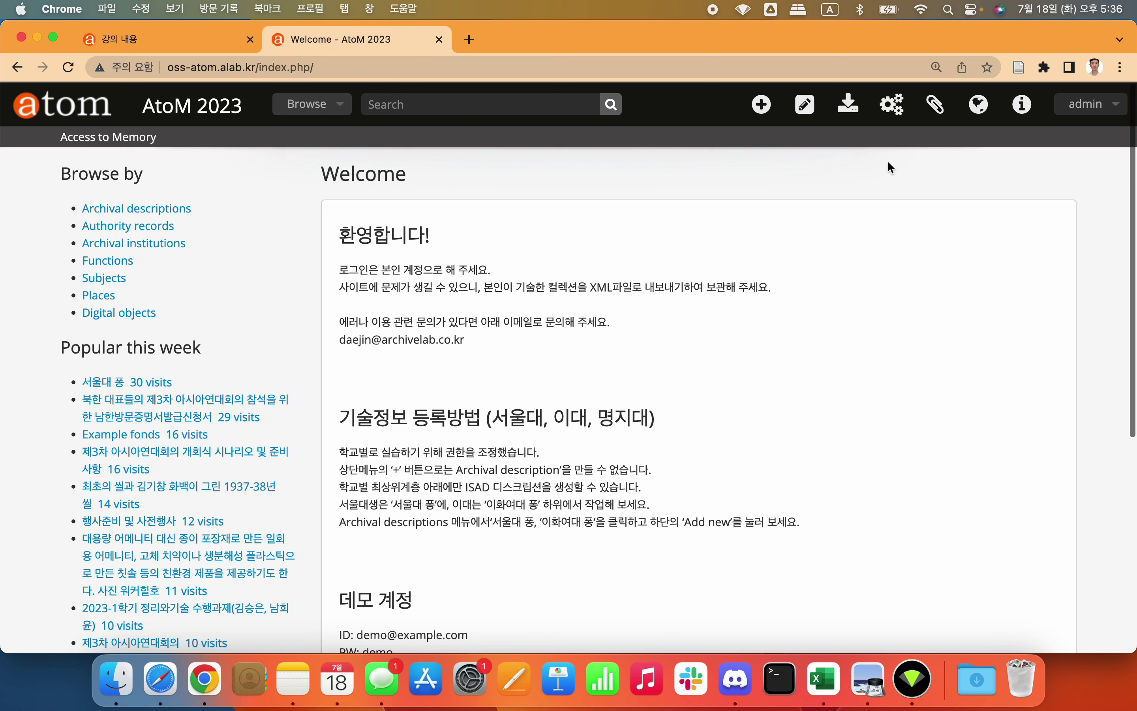
Step: Open the Browse accessions list from the Manage menu and look over its heading
left_click(807, 113)
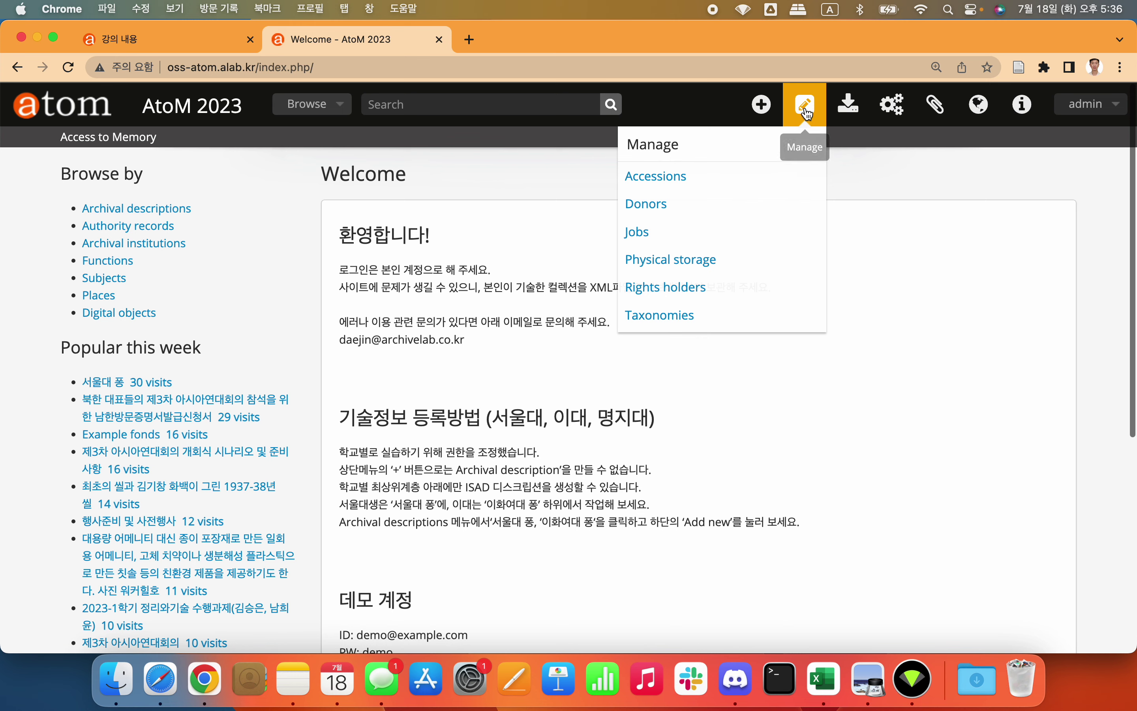
left_click(713, 178)
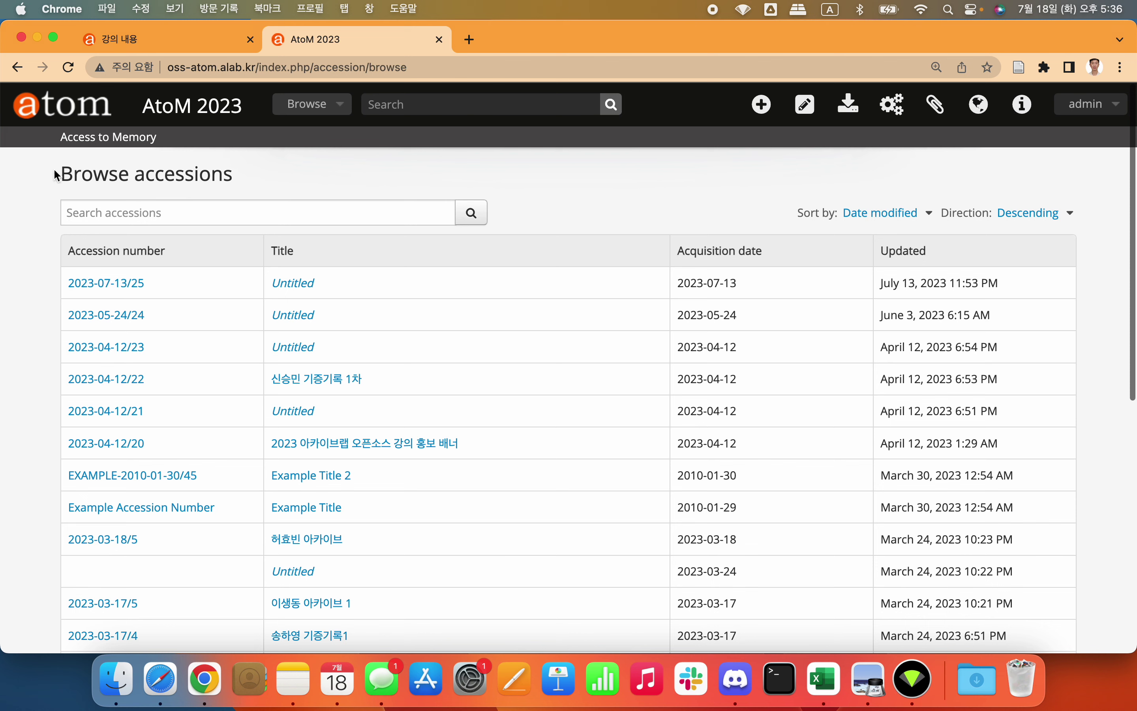
left_click_drag(59, 178, 274, 202)
left_click(275, 202)
left_click_drag(136, 175, 235, 175)
left_click(275, 172)
scroll(541, 207, "down", 3)
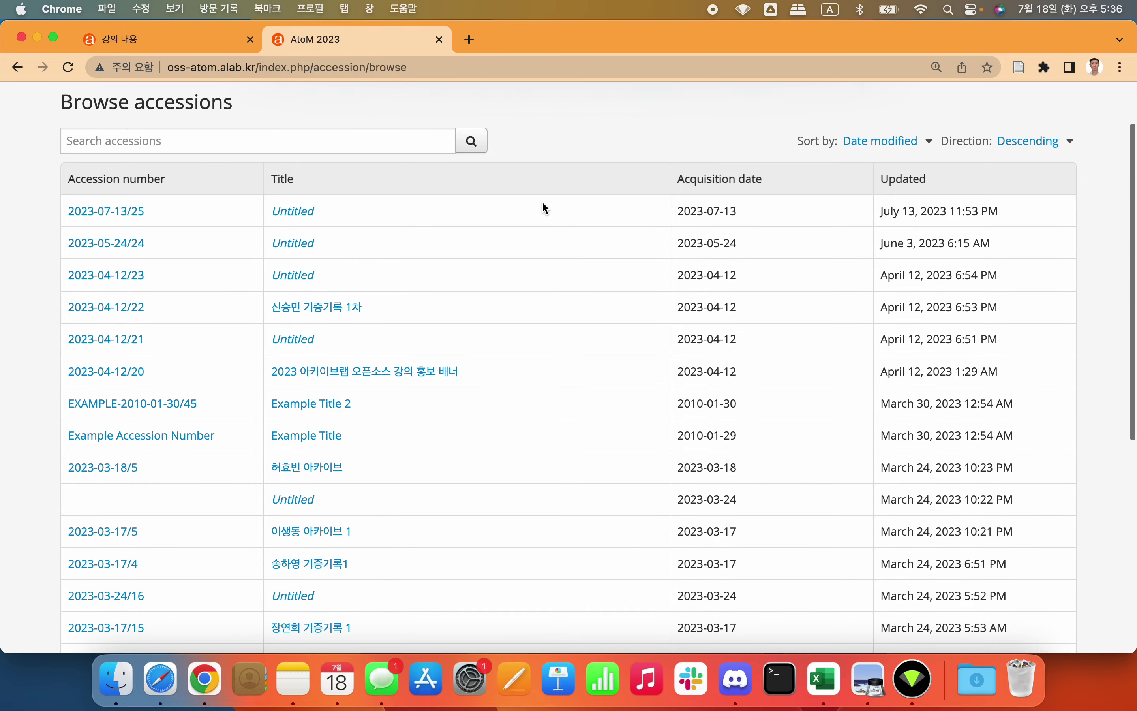
scroll(543, 203, "down", 15)
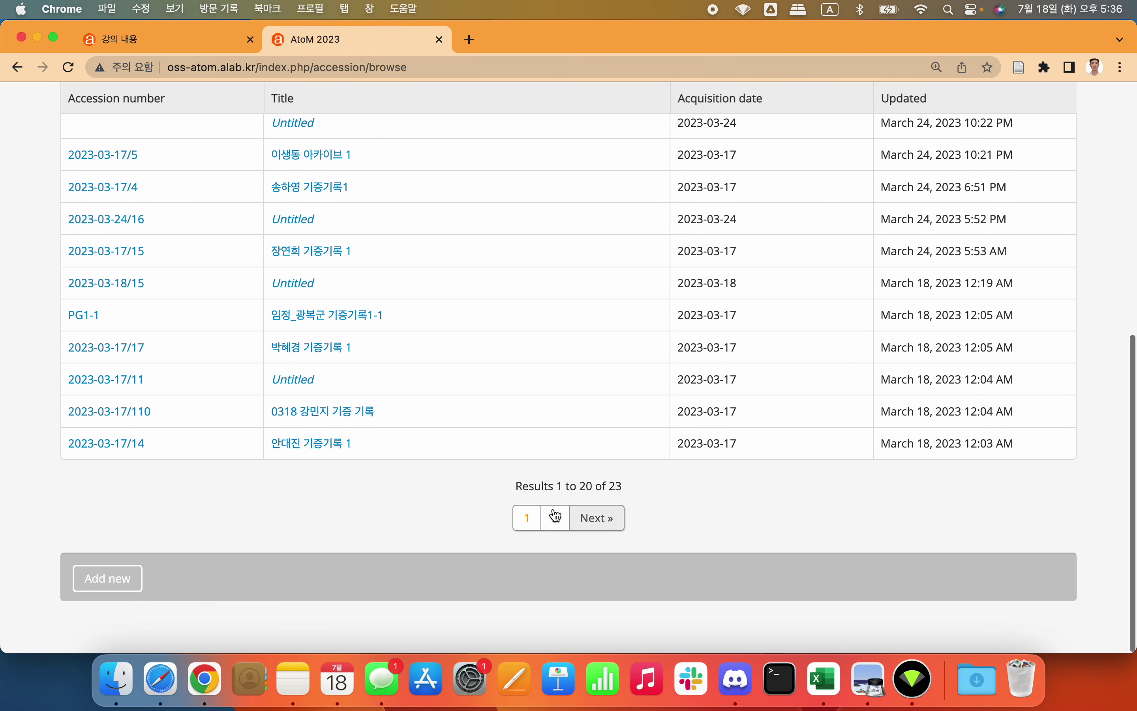
Step: Page through both pages of the 23 accessions, then scroll the first page's table
left_click(555, 518)
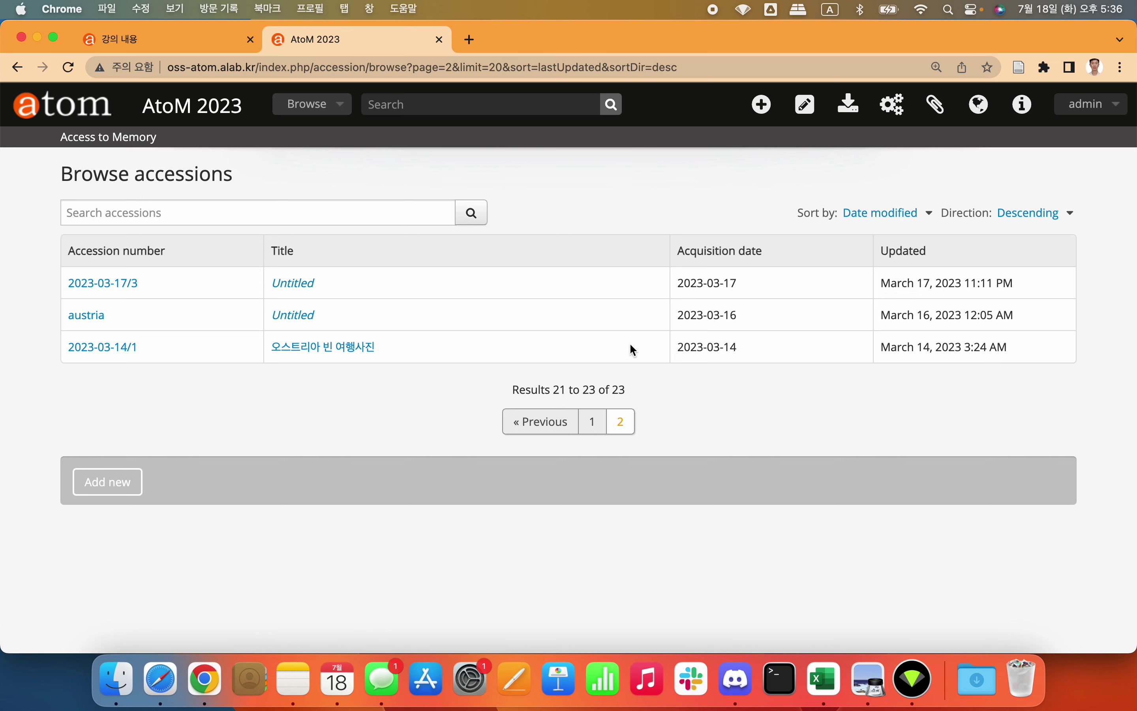
left_click_drag(680, 254, 784, 246)
left_click(793, 247)
left_click(594, 423)
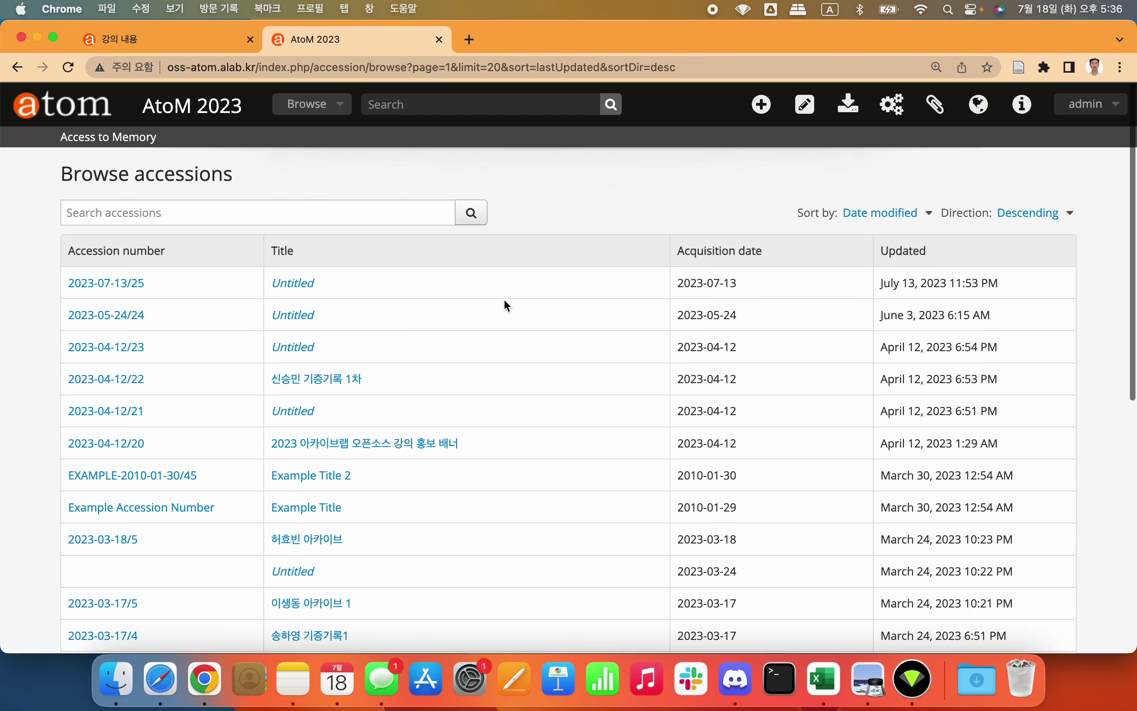
scroll(505, 304, "down", 5)
scroll(505, 305, "up", 5)
scroll(508, 306, "down", 3)
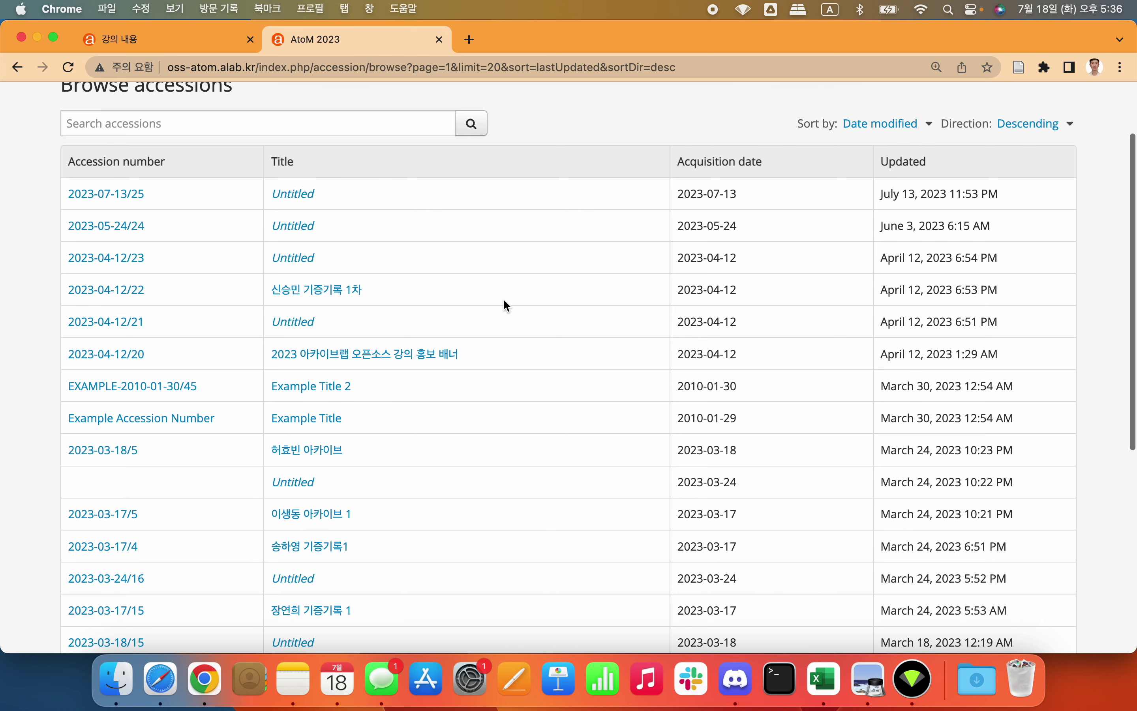
scroll(505, 303, "up", 2)
scroll(505, 303, "down", 5)
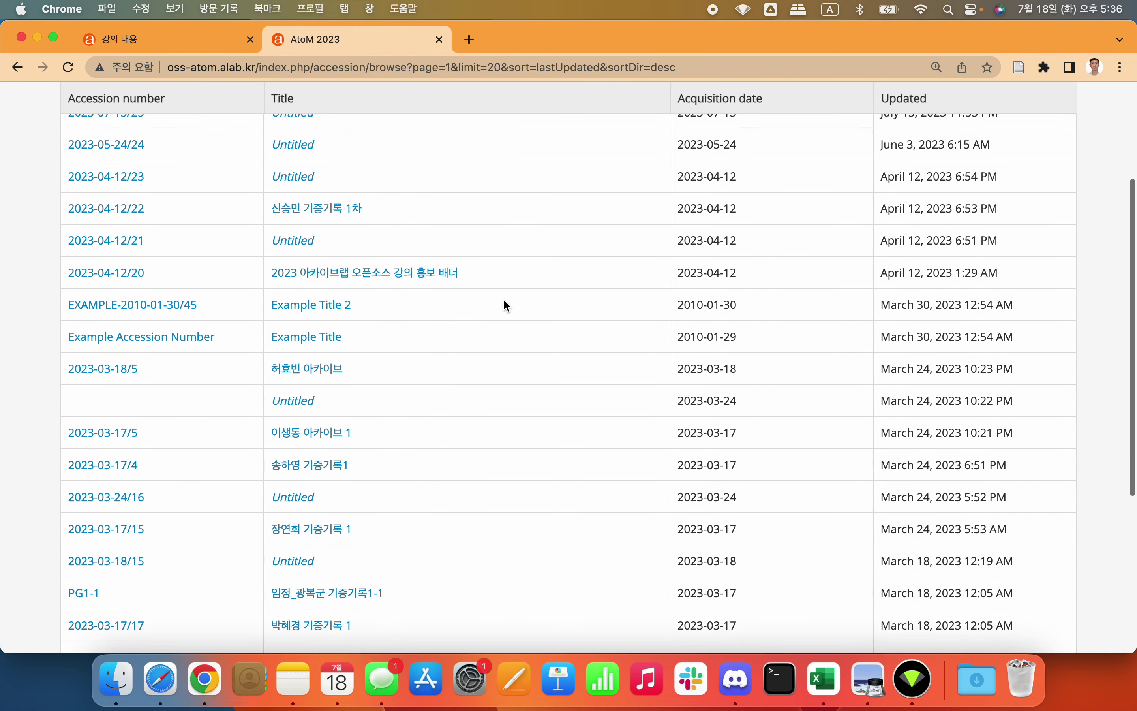
scroll(472, 330, "down", 3)
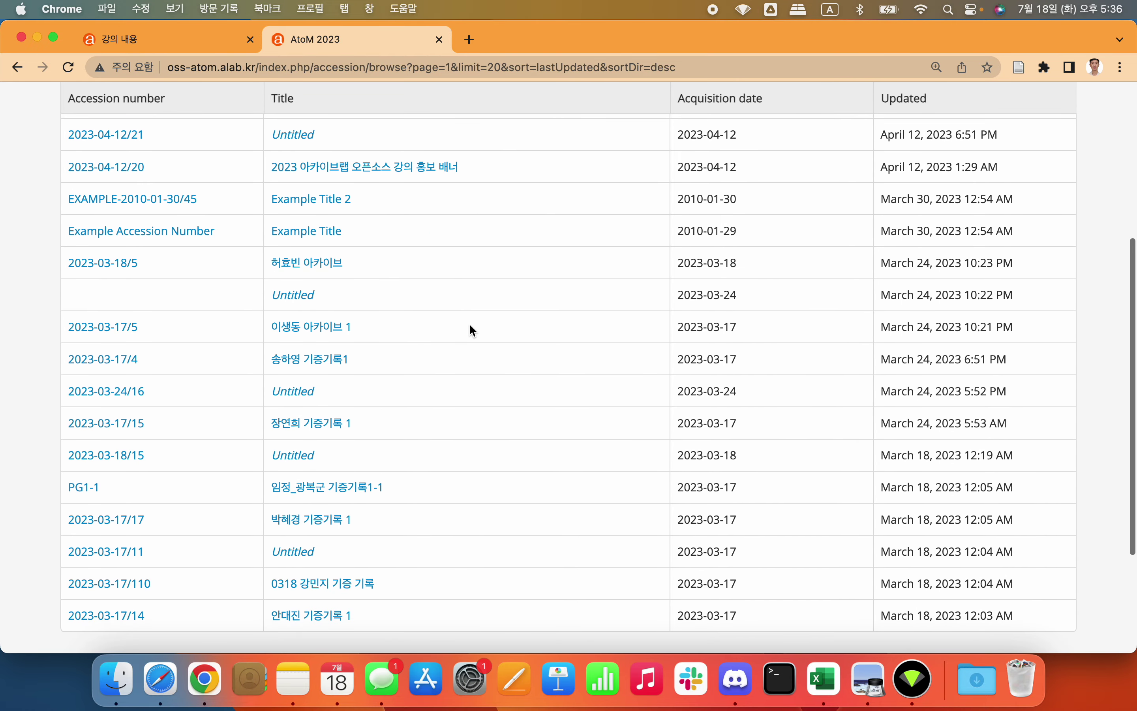
scroll(472, 330, "down", 4)
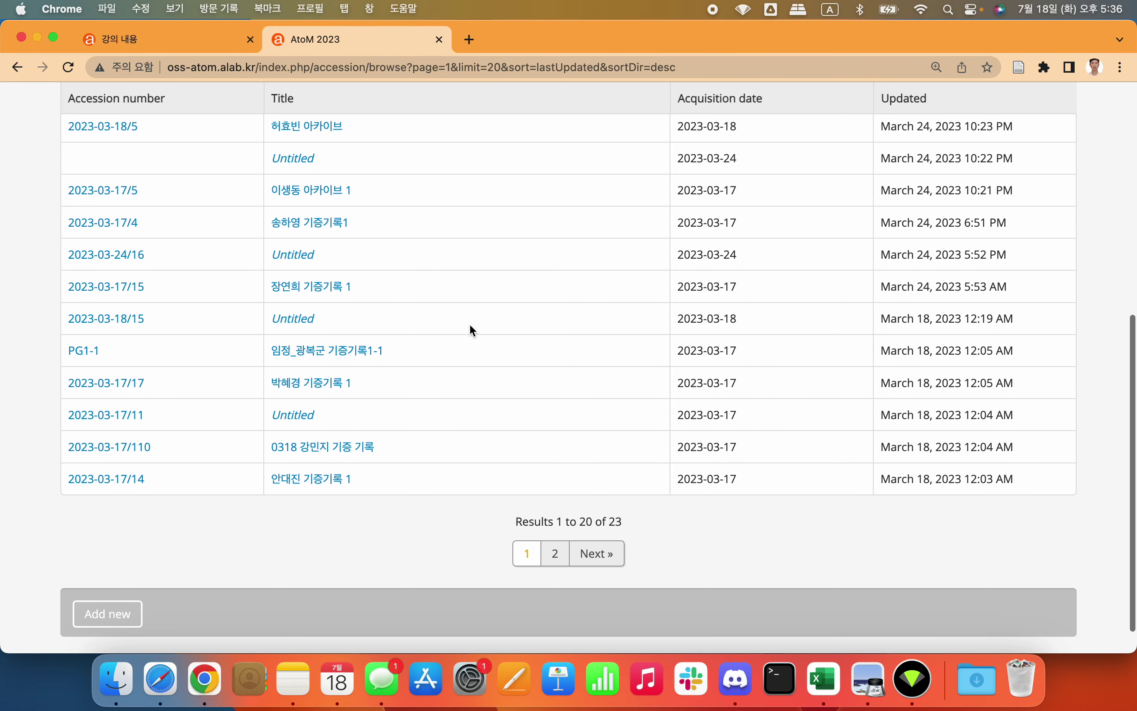
left_click(303, 481)
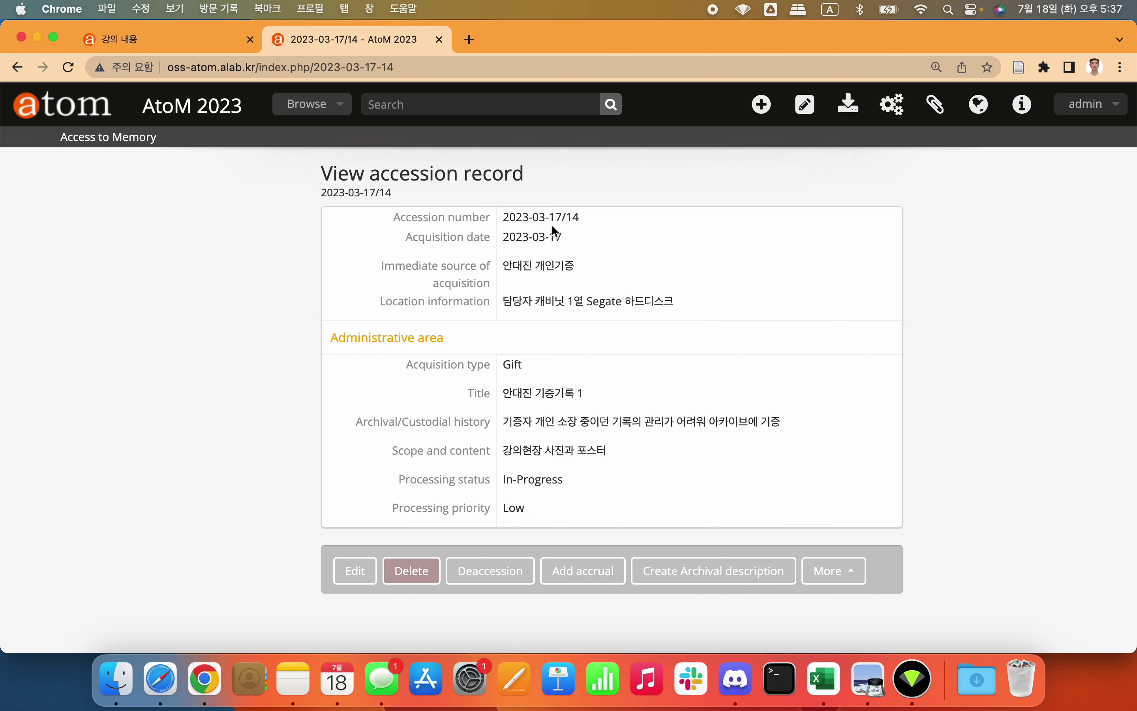
triple_click(527, 266)
left_click(579, 272)
left_click_drag(507, 308, 566, 302)
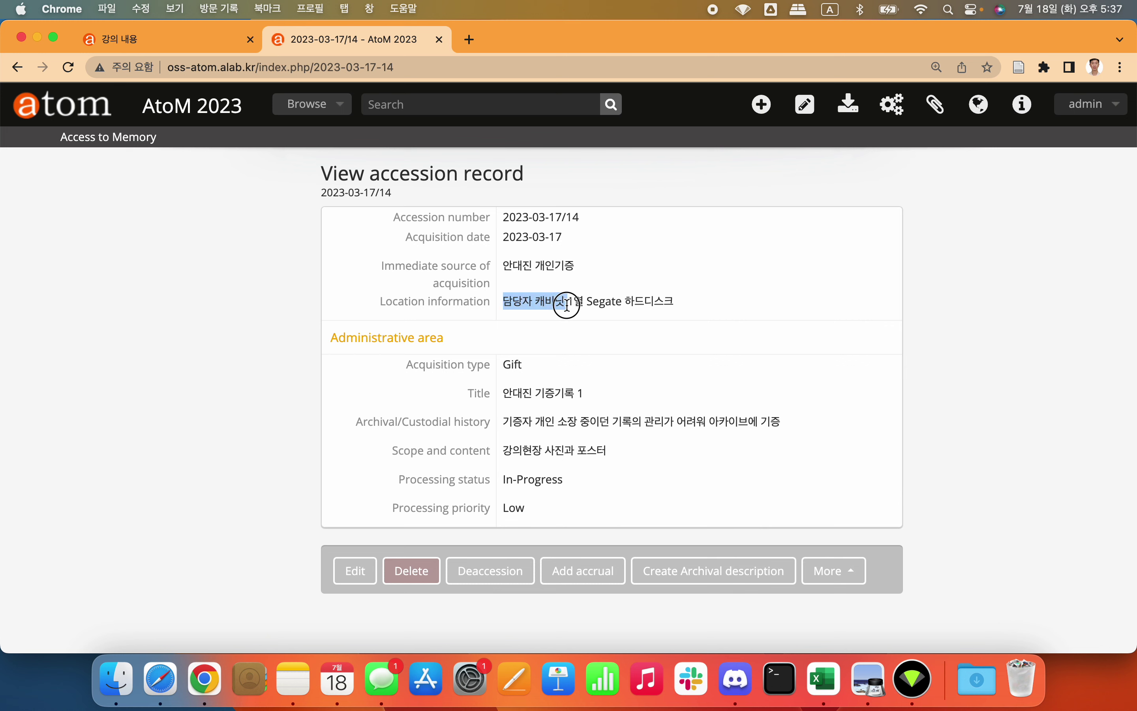
left_click(589, 301)
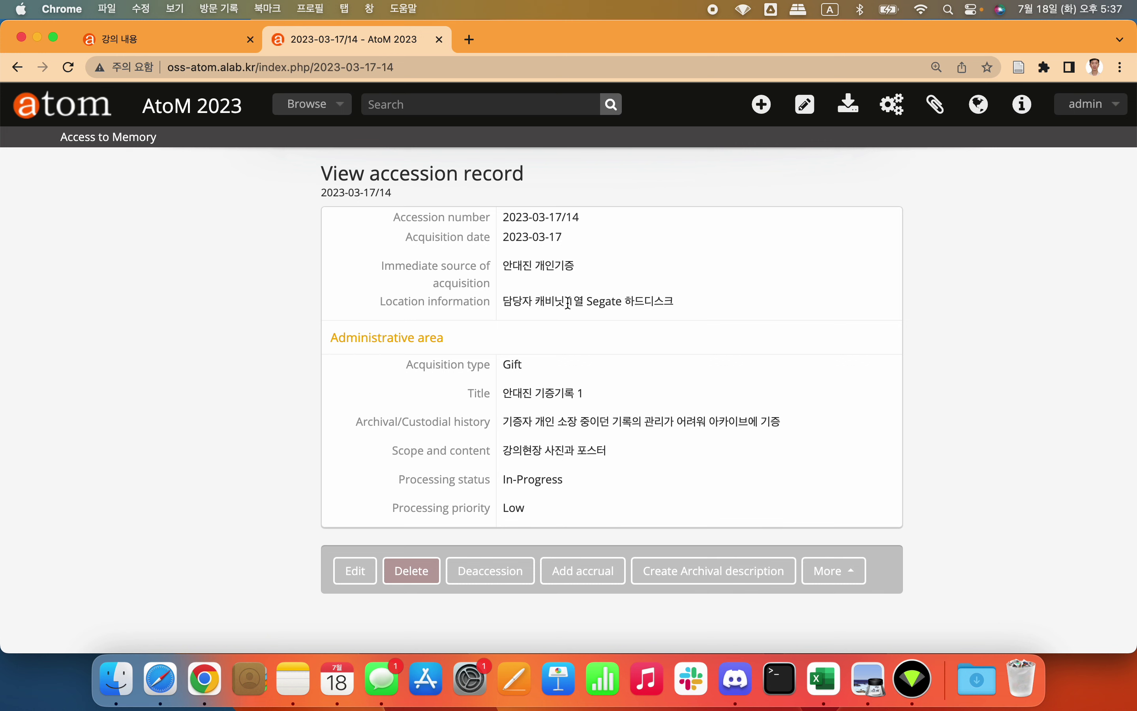
left_click_drag(569, 303, 610, 300)
left_click(641, 299)
triple_click(625, 303)
left_click(762, 284)
left_click(579, 363)
triple_click(531, 394)
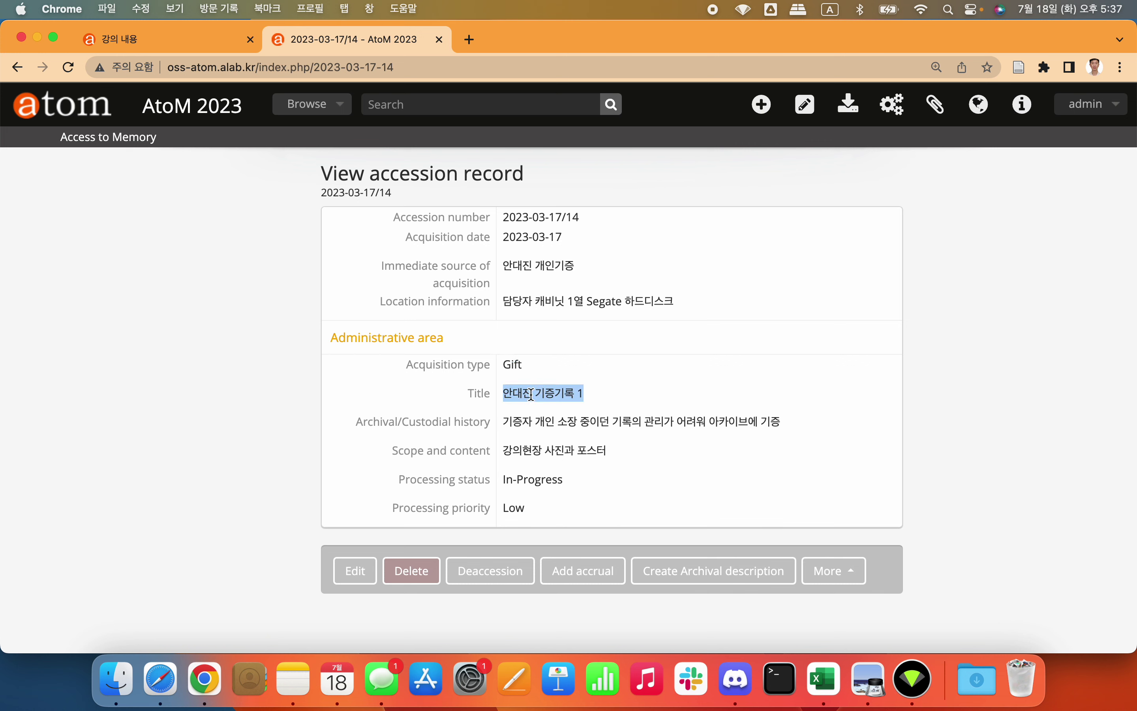
left_click(601, 394)
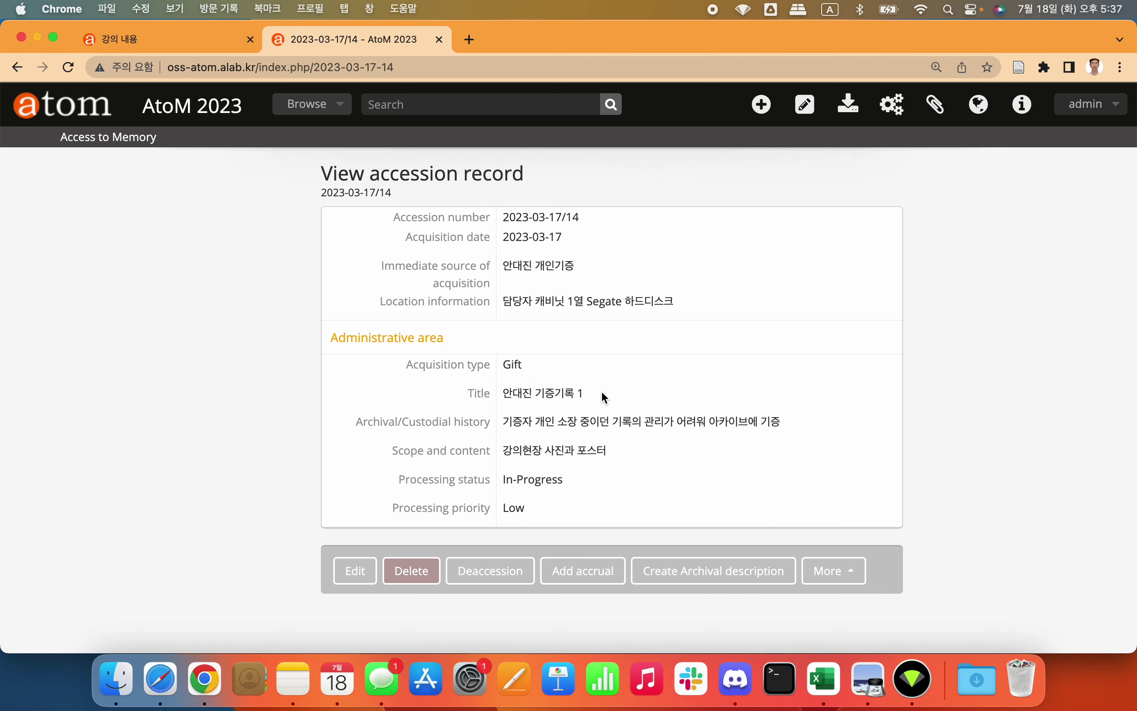
left_click(551, 413)
triple_click(551, 412)
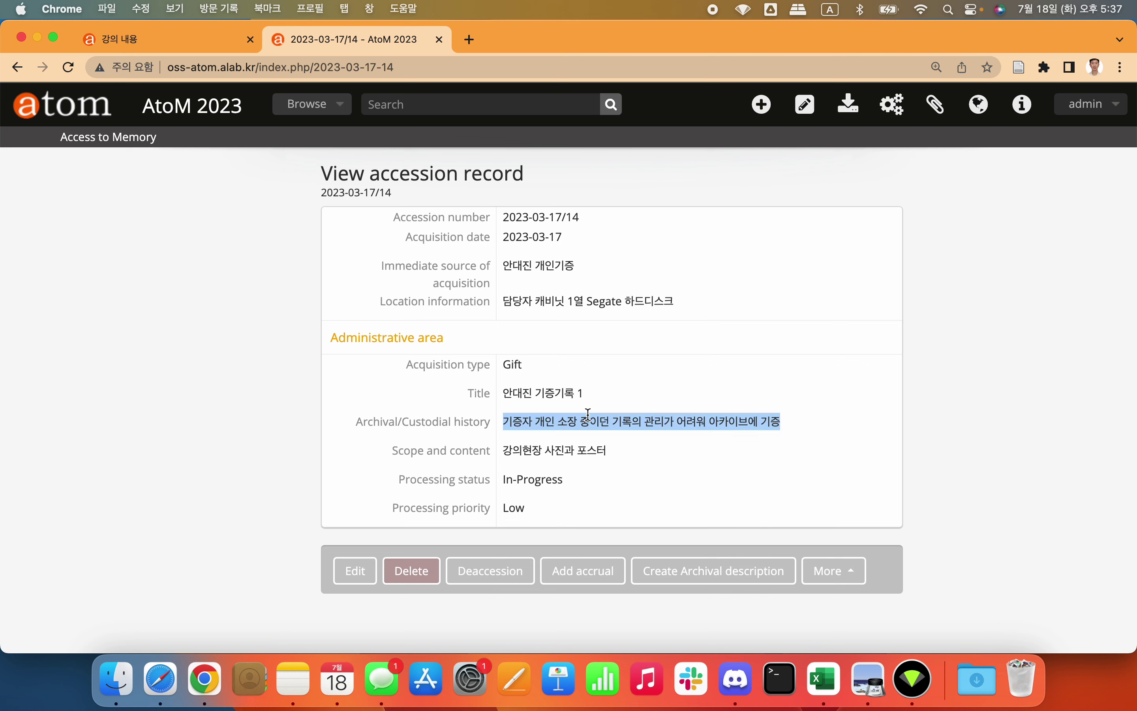
left_click(588, 414)
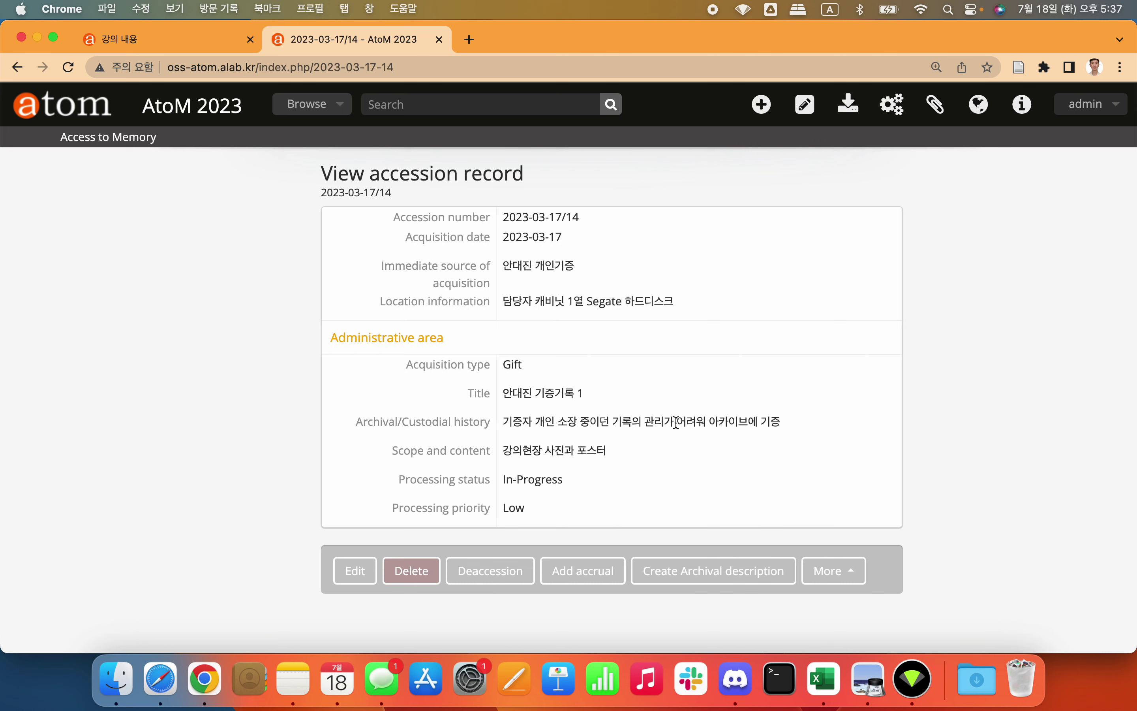
triple_click(752, 429)
left_click(751, 429)
triple_click(522, 454)
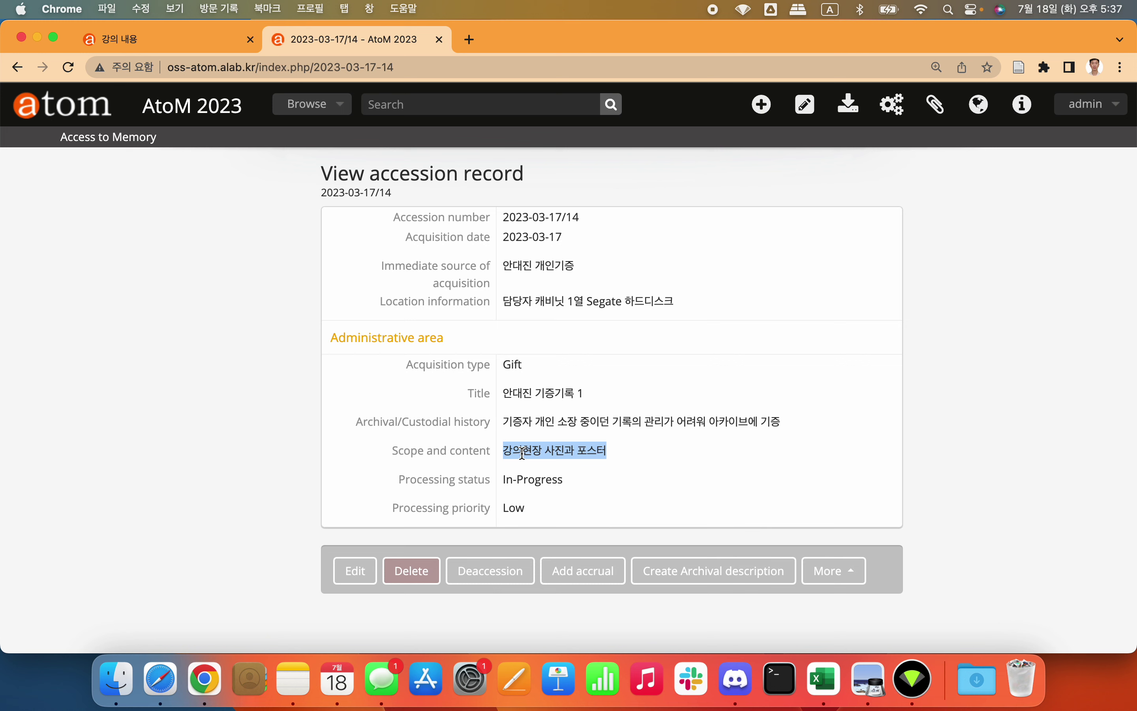
left_click(605, 455)
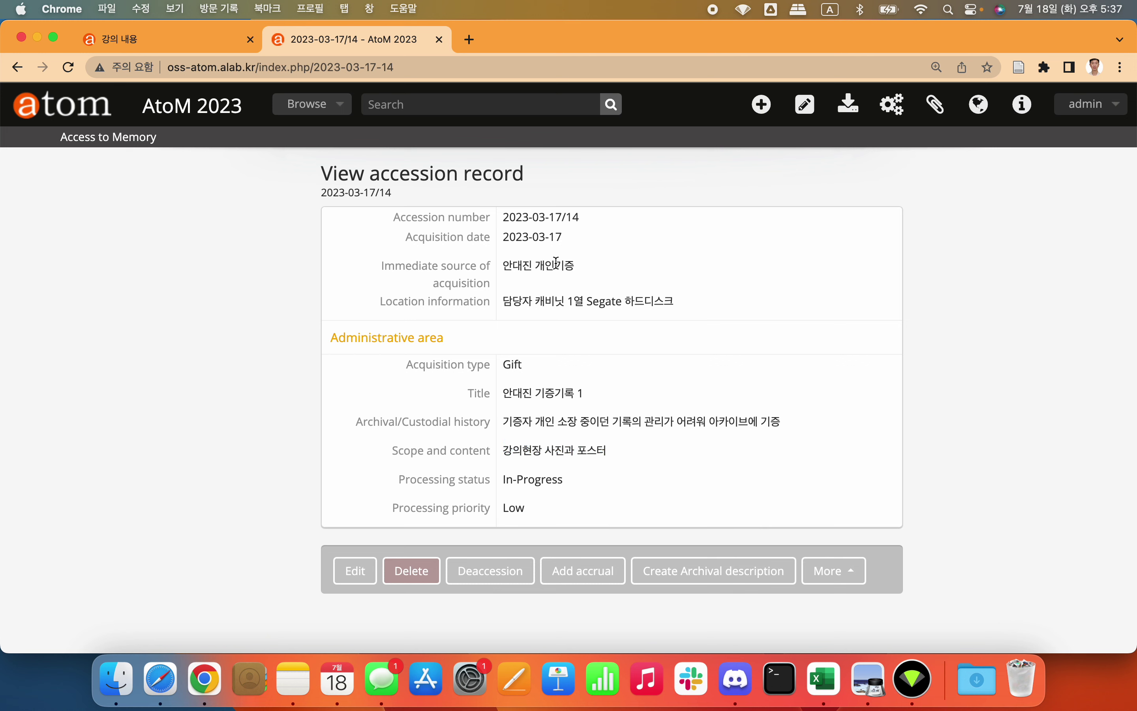
triple_click(542, 454)
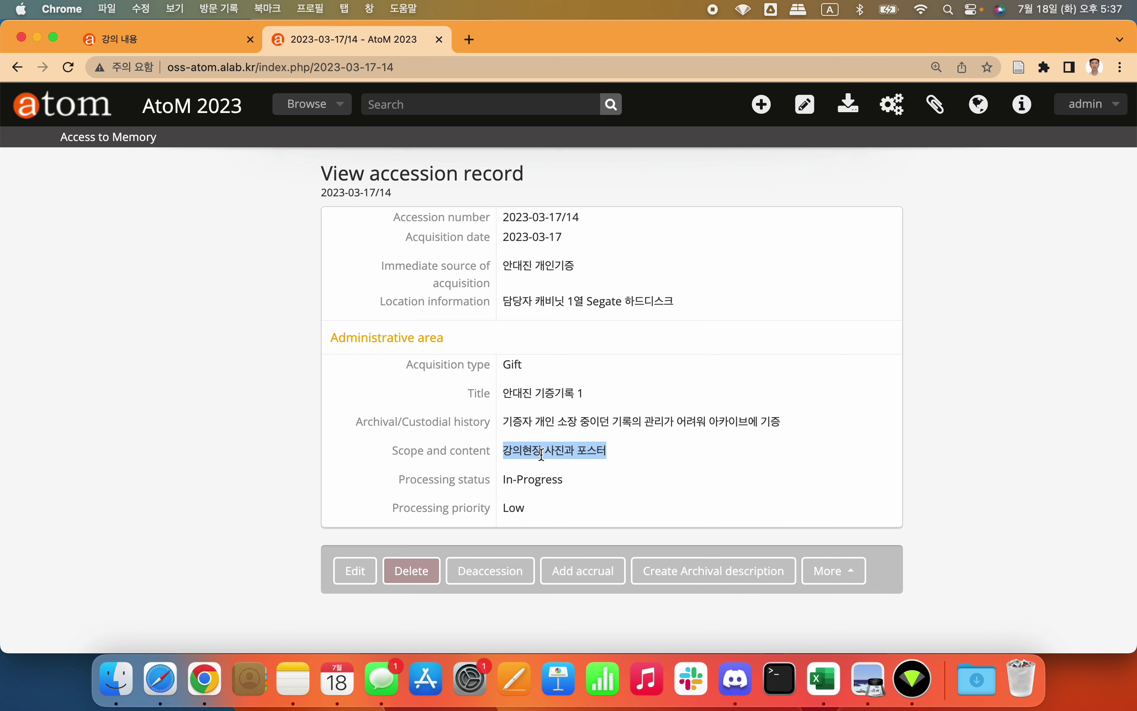
left_click(543, 454)
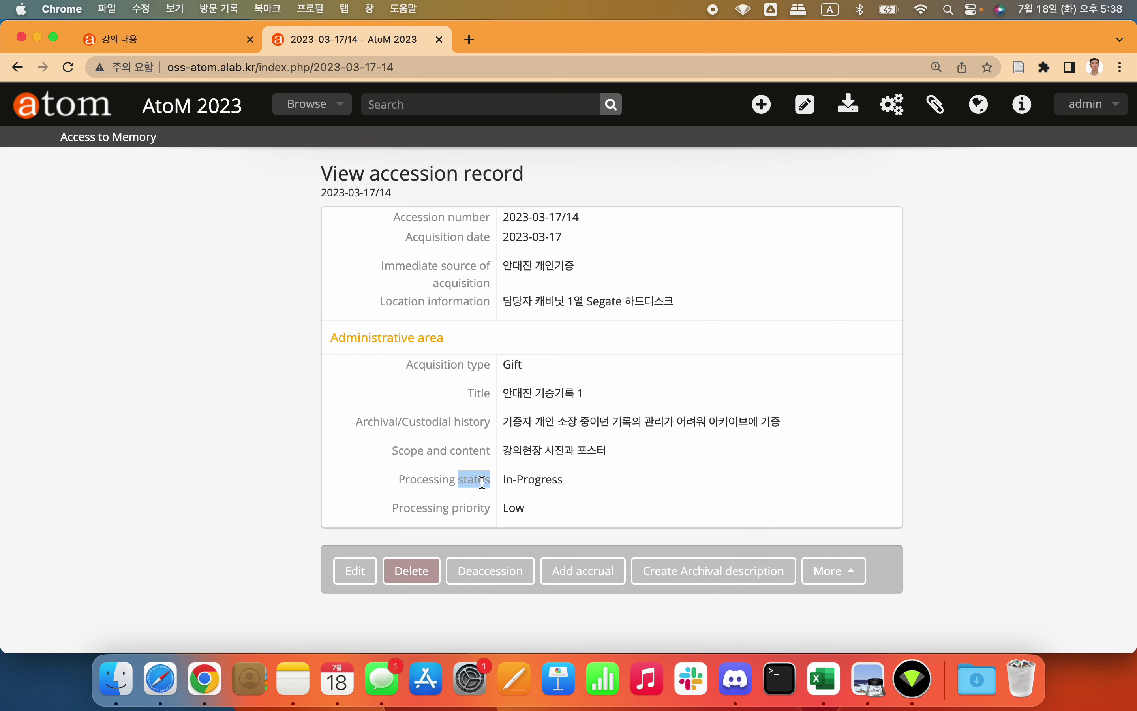
triple_click(480, 481)
triple_click(525, 479)
triple_click(525, 479)
left_click(525, 479)
left_click_drag(452, 479, 388, 478)
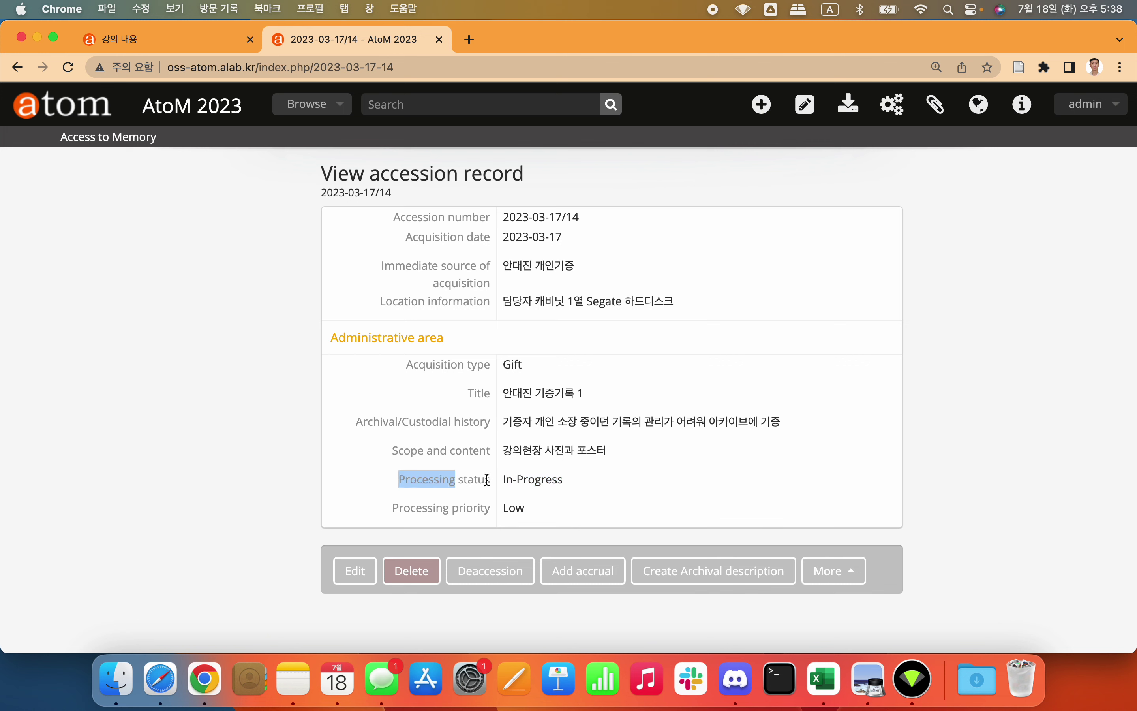
left_click(522, 479)
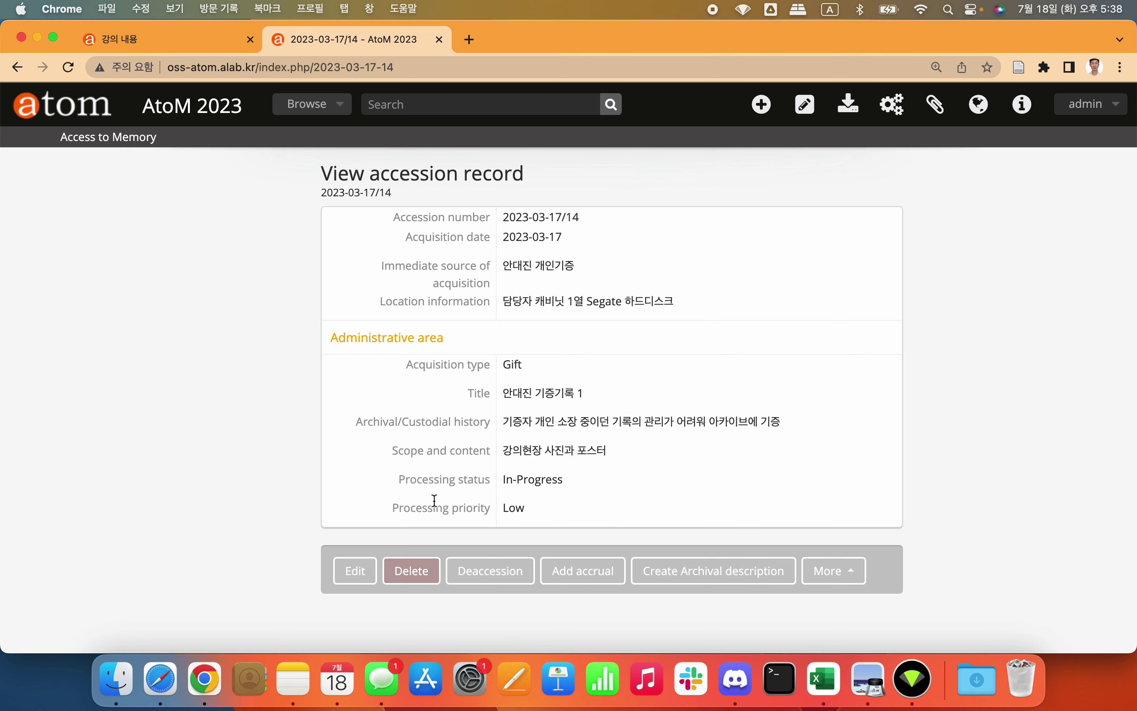
left_click(513, 511)
left_click(505, 508)
double_click(514, 508)
left_click(554, 513)
Step: Start a new accession record numbered 2023-07-18/26 and zoom the page to 125%
scroll(603, 478, "left", 5)
scroll(606, 484, "left", 5)
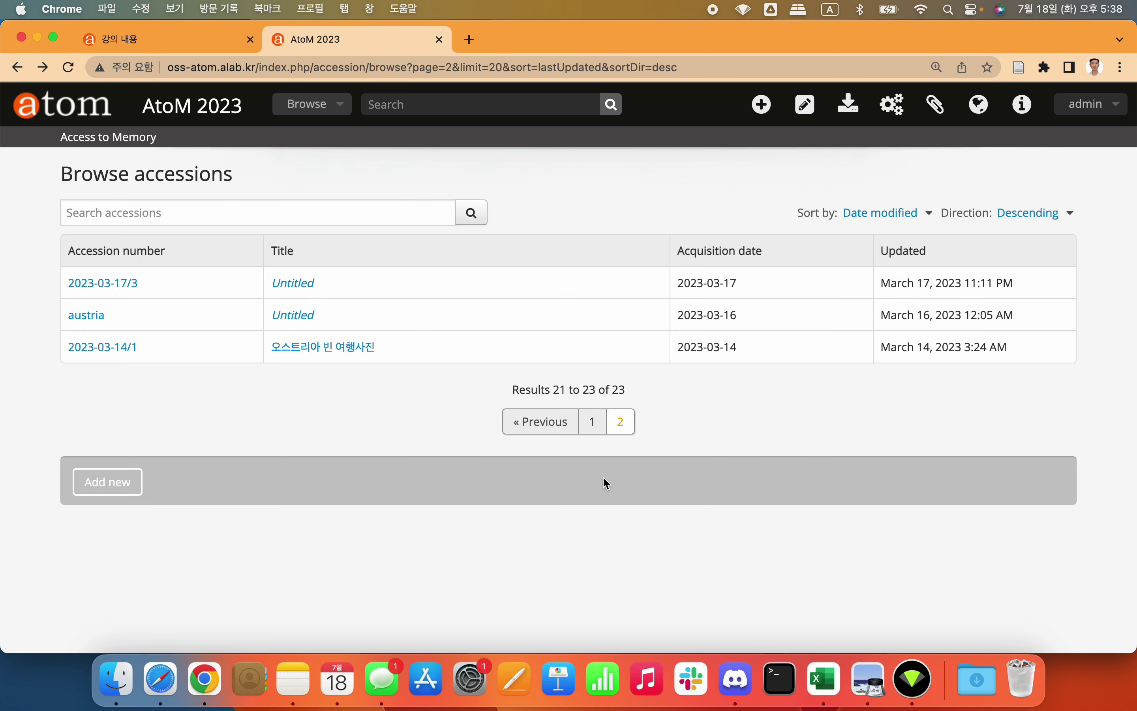
left_click(583, 422)
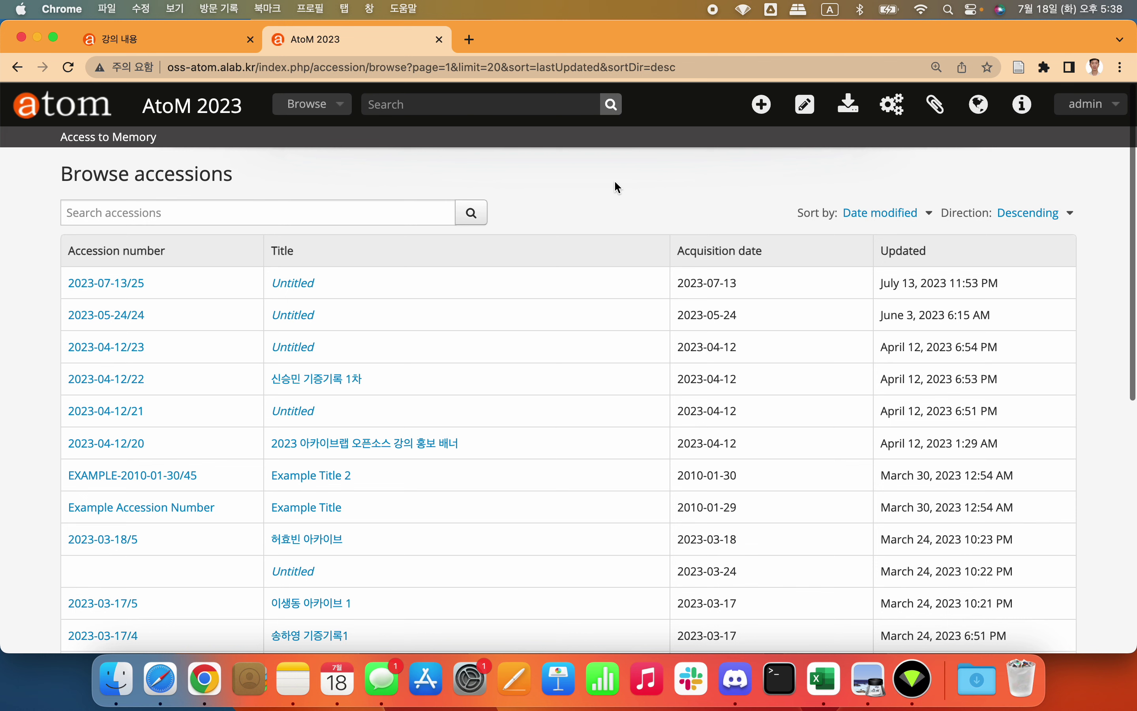
left_click(756, 107)
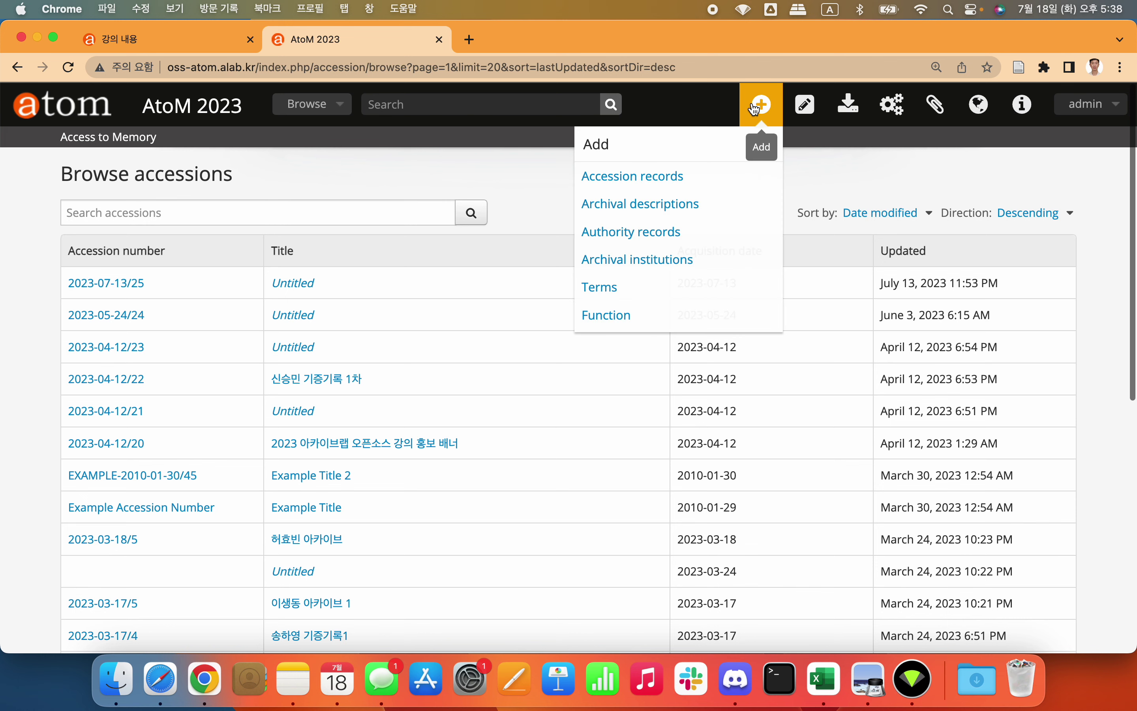
left_click(656, 177)
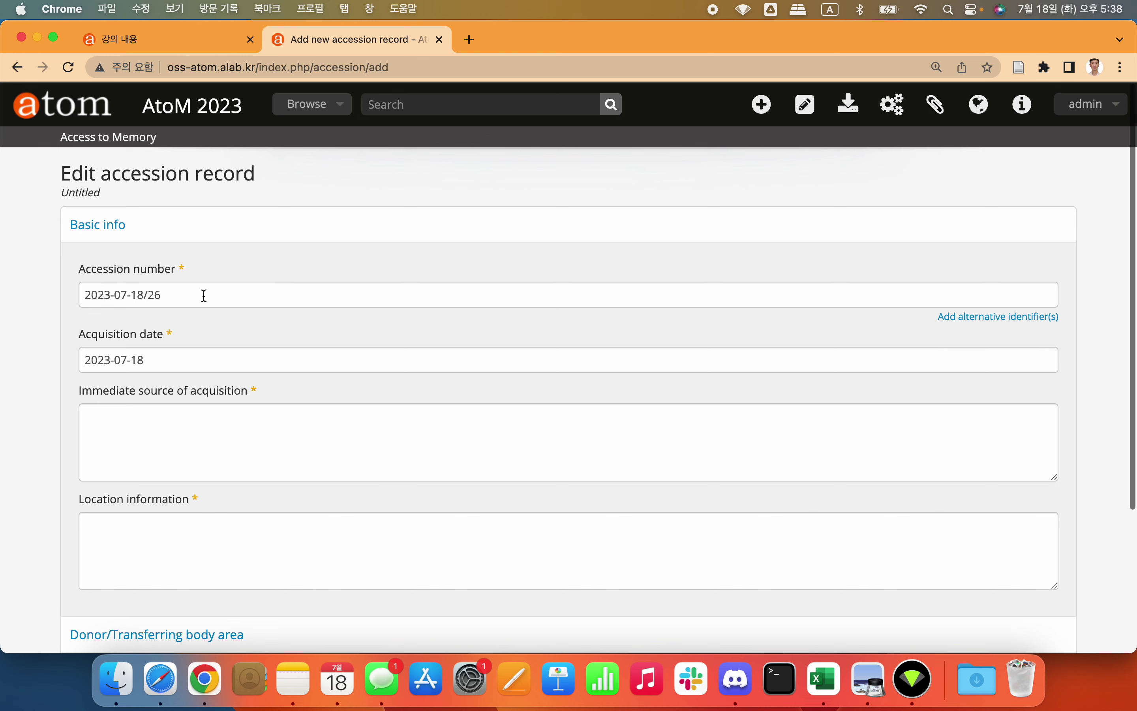
key("super+equal")
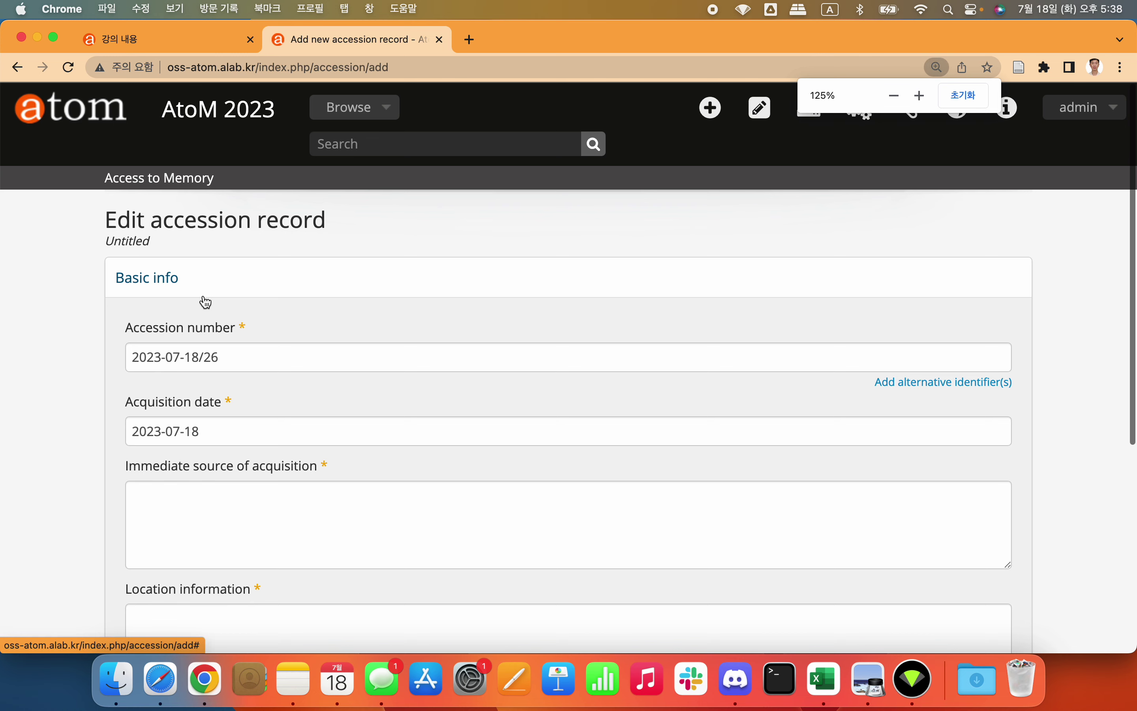
scroll(206, 302, "down", 3)
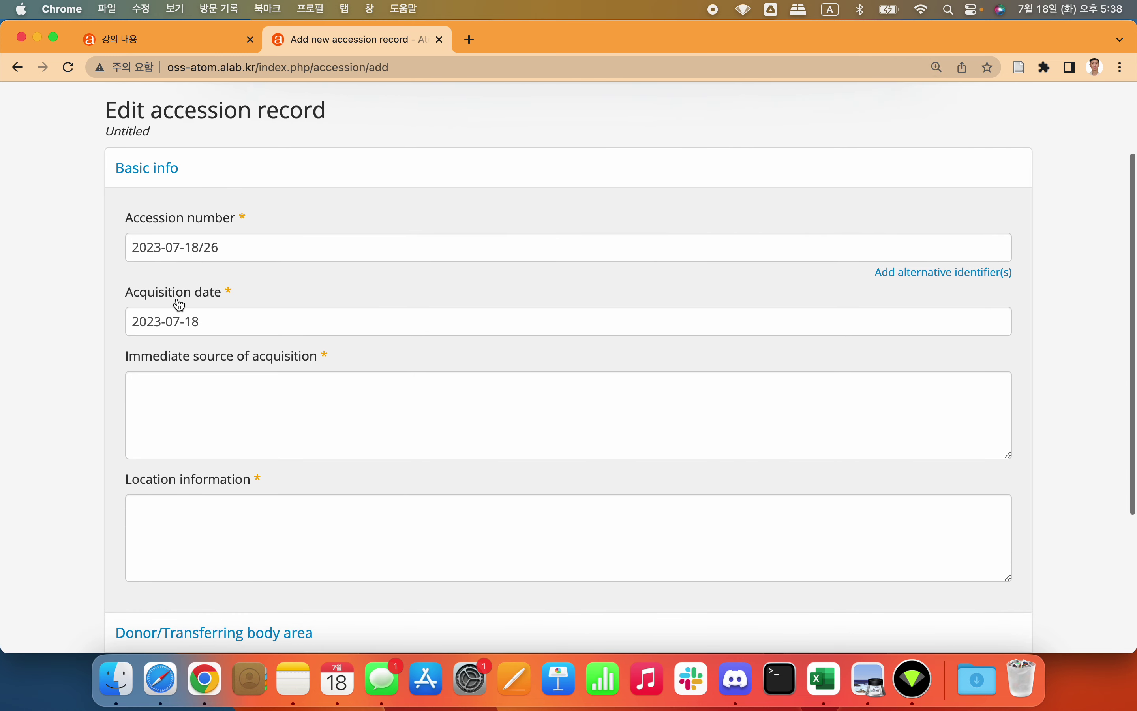
Step: Keep acquisition date 2023-07-18 and enter immediate source of acquisition '공식 기증'
left_click(217, 321)
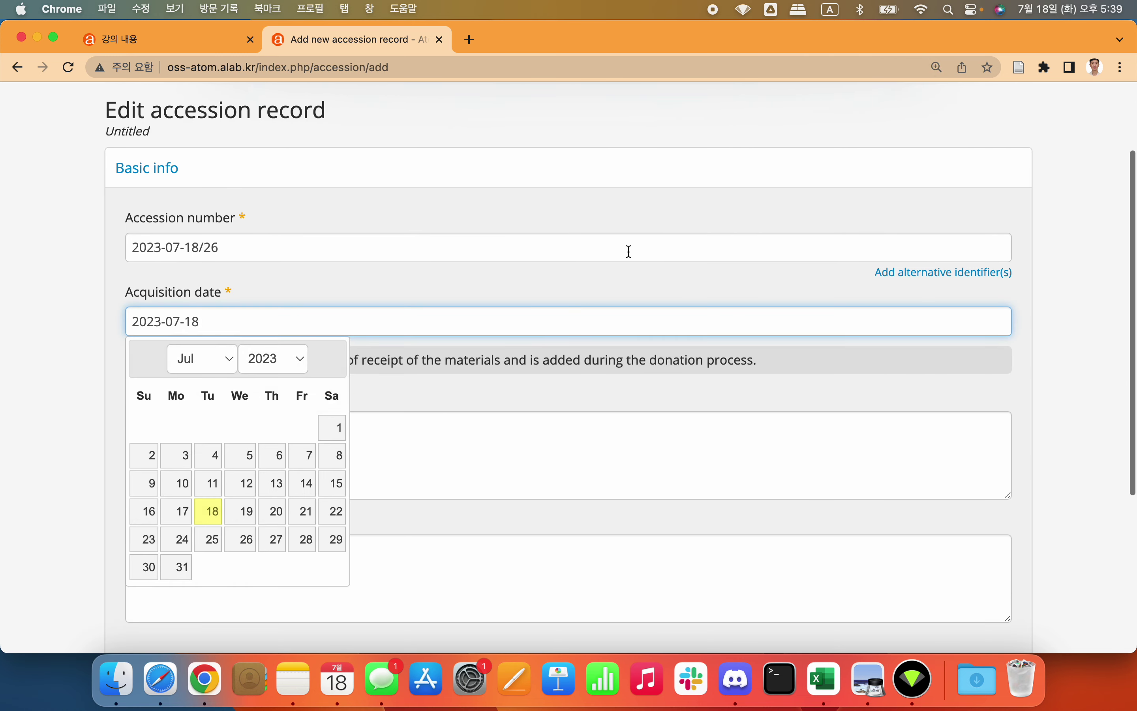
left_click(765, 198)
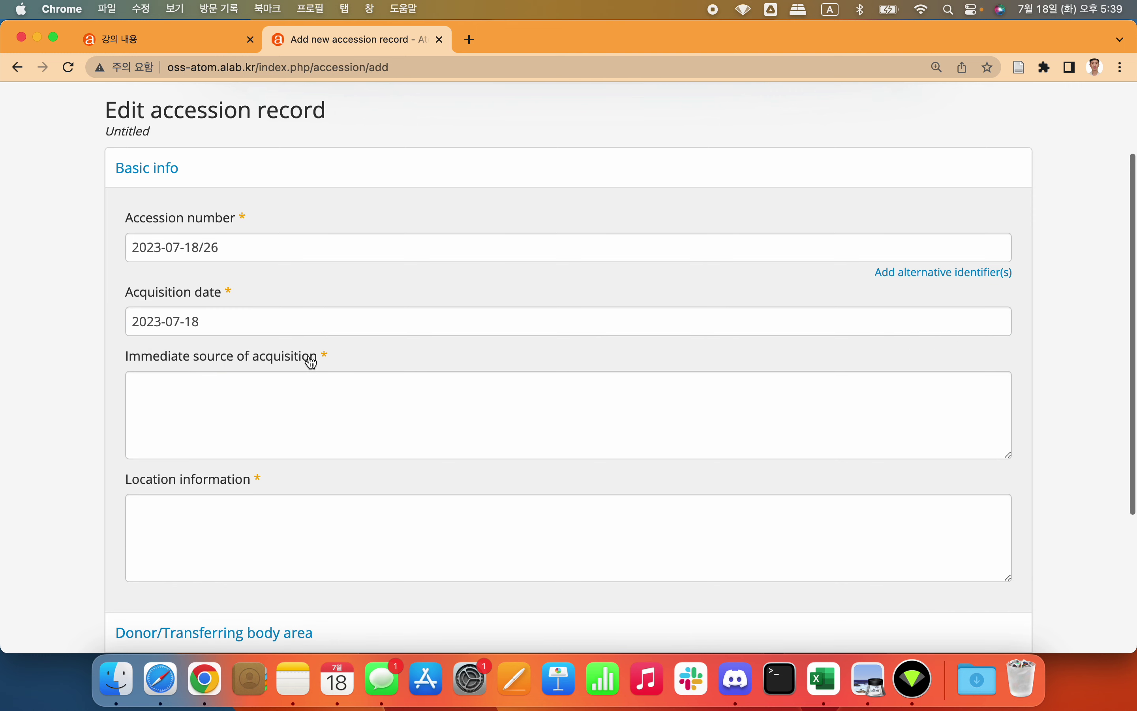
left_click(298, 409)
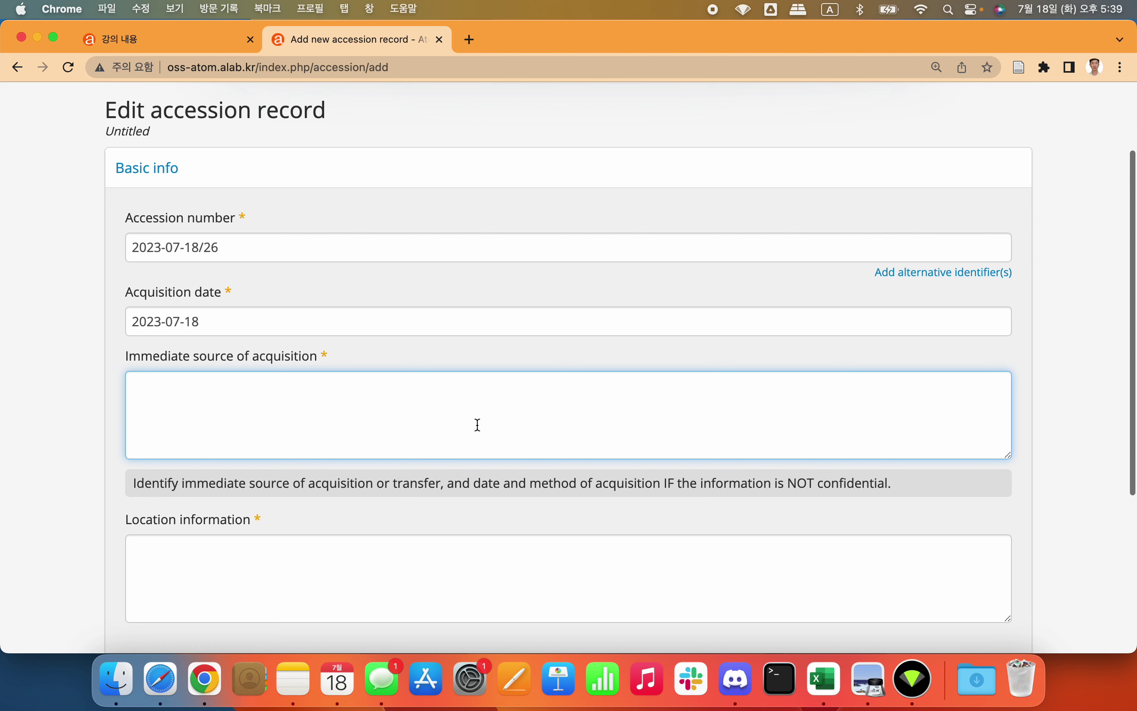
key("ctrl+space")
type("개인 기증")
key("BackSpace")
key("BackSpace")
key("BackSpace")
key("BackSpace")
key("BackSpace")
type("ㄱ")
key("BackSpace")
key("BackSpace")
type("개인 기증")
double_click(141, 386)
type("공ㅅ")
left_click(180, 386)
Step: Enter location information '기증기록 Segate HDD' and expand the Donor/Transferring body section
scroll(538, 407, "down", 3)
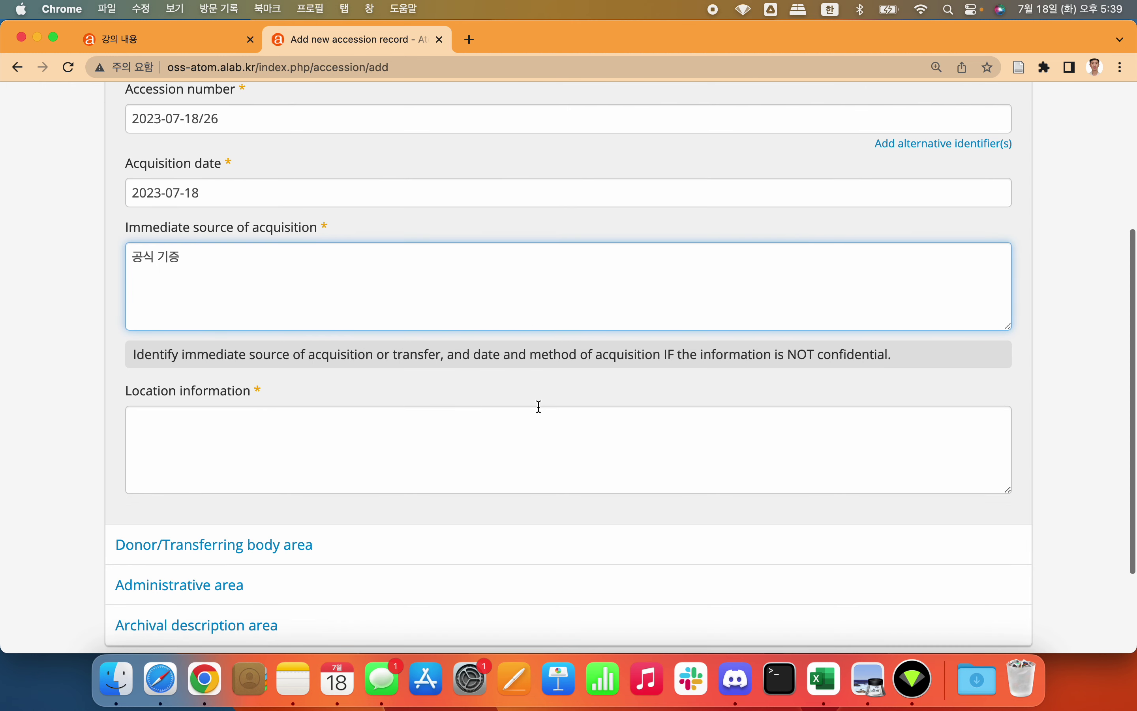
left_click(466, 431)
key("ctrl+space")
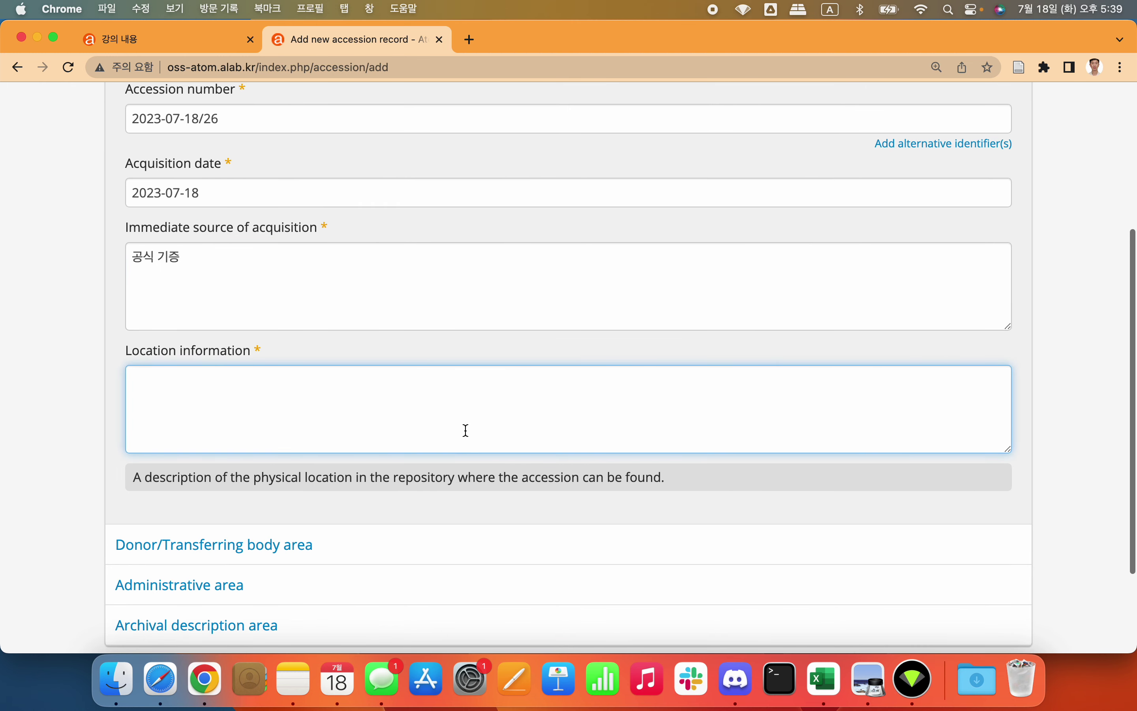
scroll(467, 431, "up", 3)
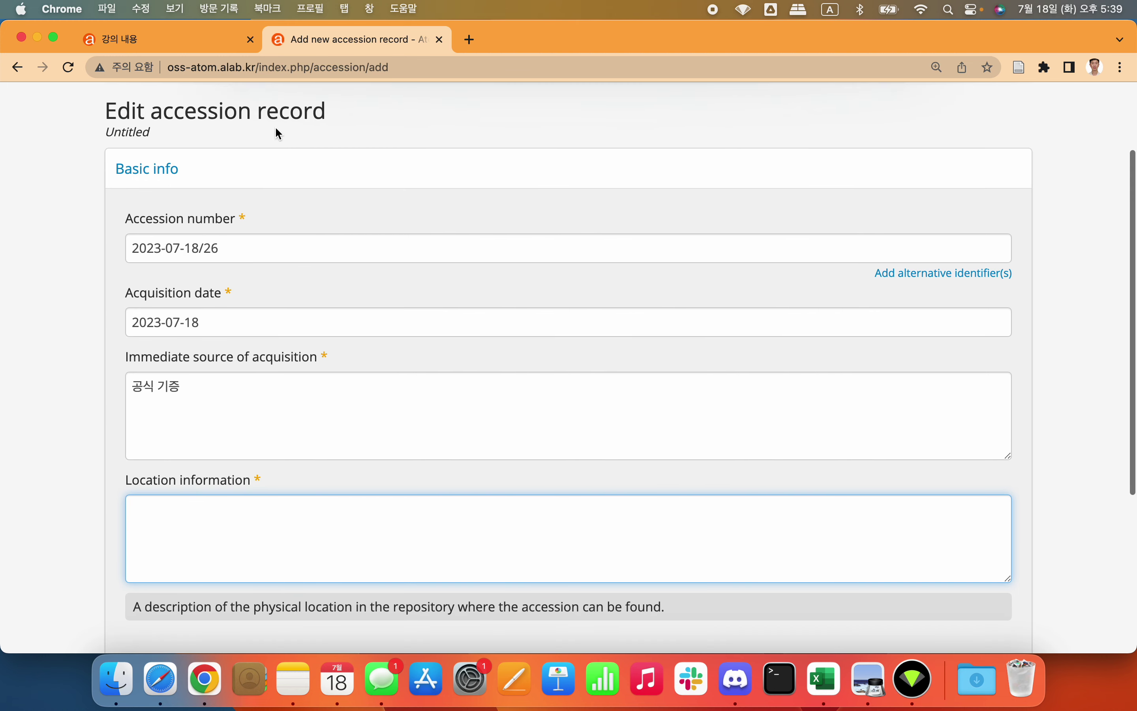
scroll(276, 390, "down", 3)
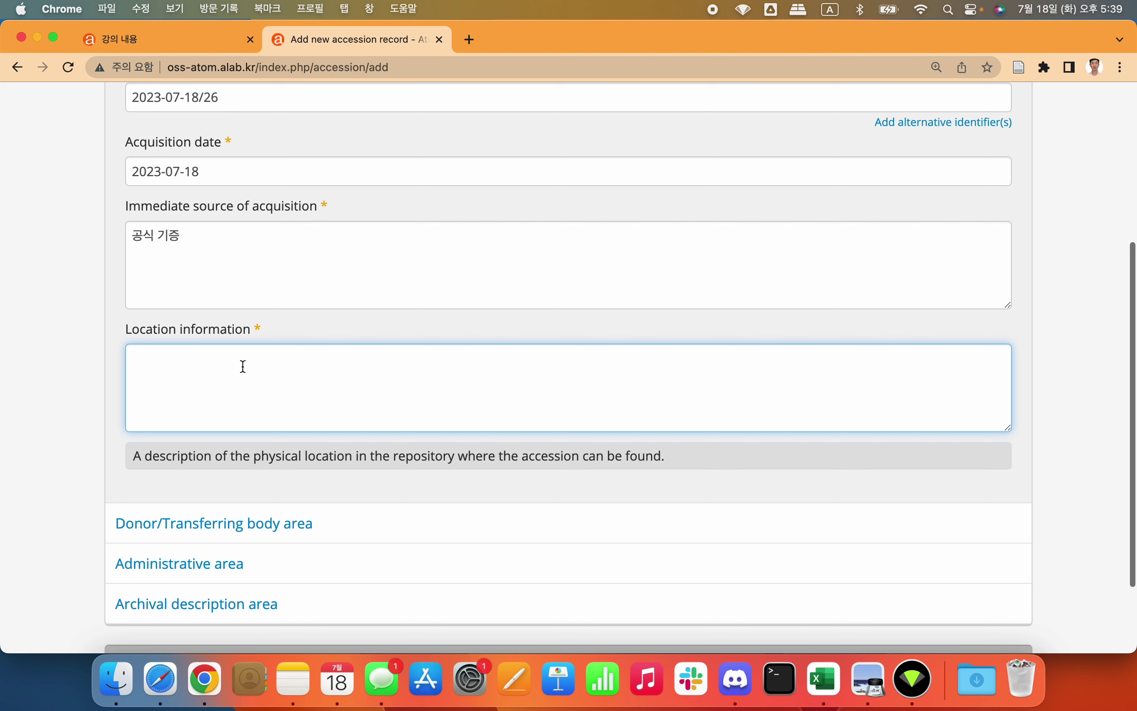
key("Caps_Lock")
type("담당자")
key("BackSpace")
key("BackSpace")
key("BackSpace")
key("ctrl+space")
type("Segate HDD")
key("super+Left")
key("ctrl+space")
type("보관")
key("BackSpace")
key("BackSpace")
key("BackSpace")
key("BackSpace")
key("BackSpace")
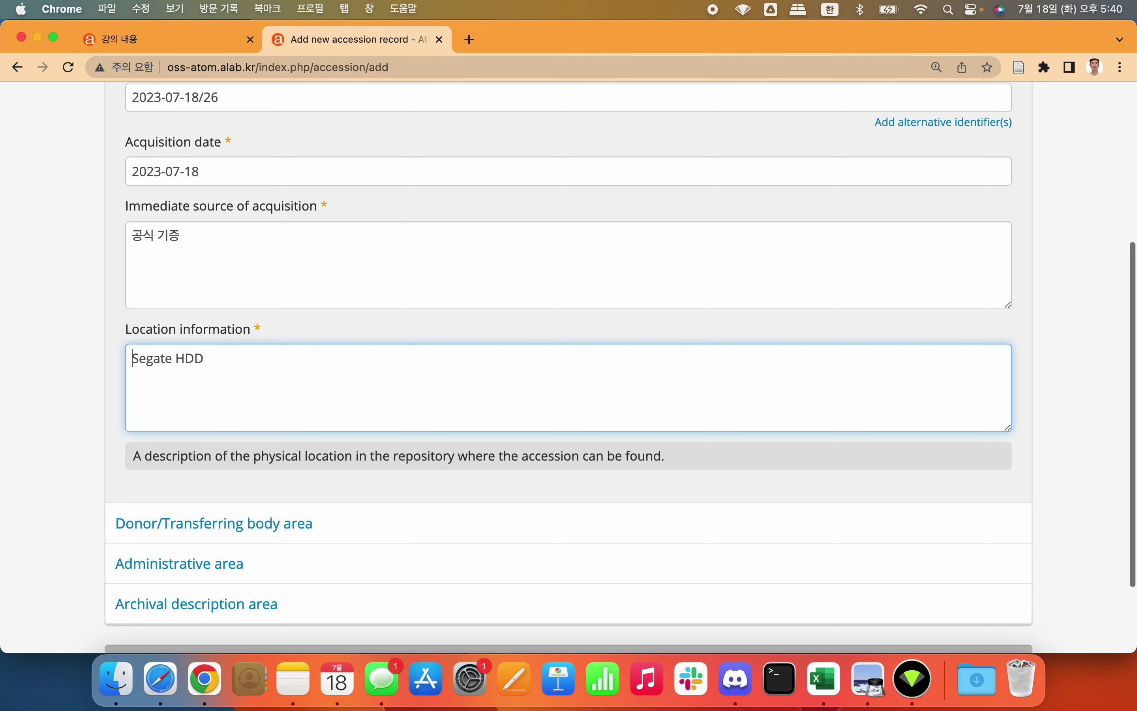
type("기증자용")
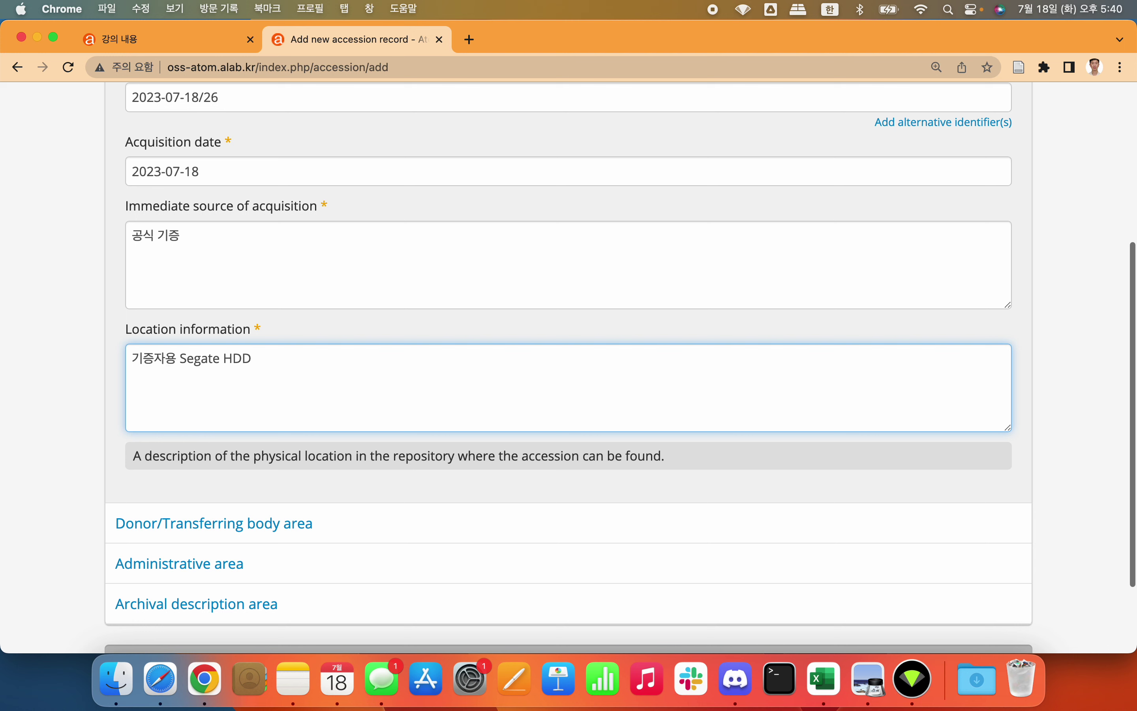
key("Right")
key("Right")
key("shift+Right")
key("shift+Right")
type("기록으")
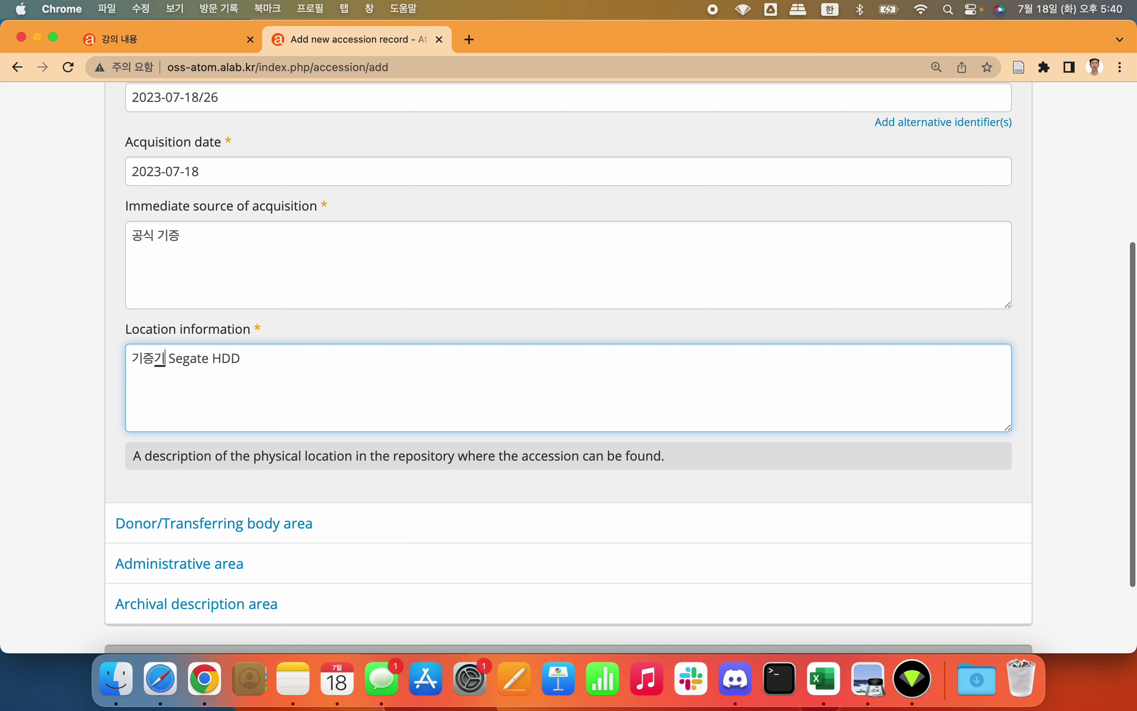
key("BackSpace")
key("BackSpace")
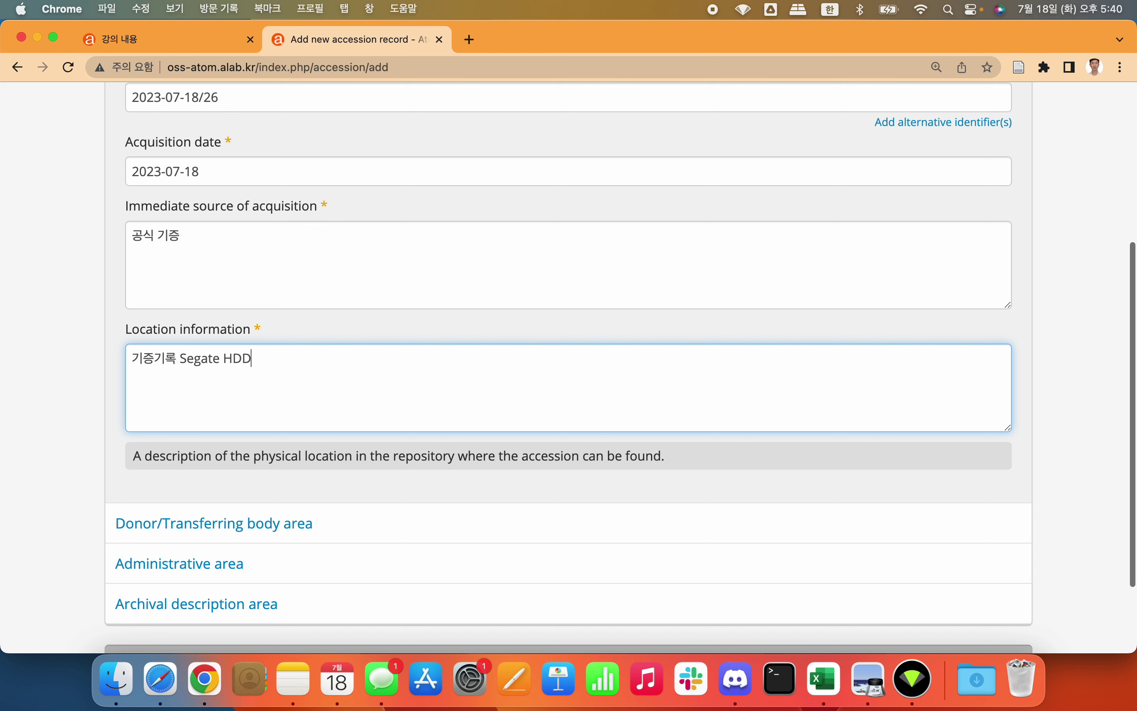
scroll(244, 373, "down", 3)
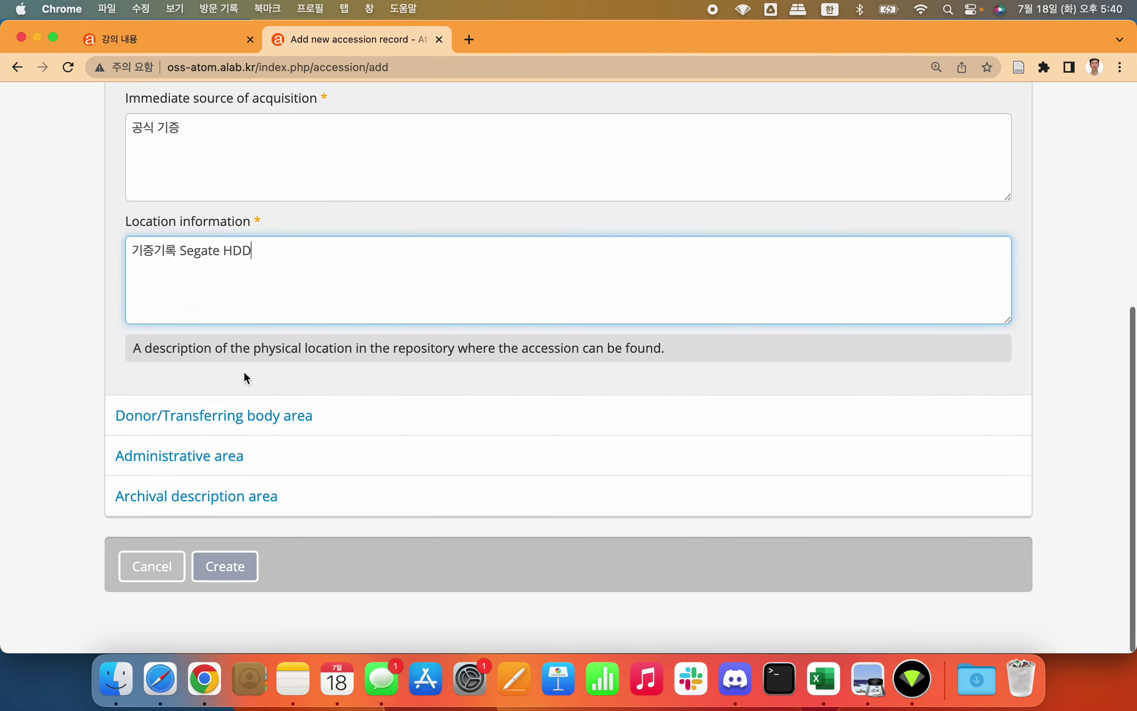
left_click(216, 416)
Step: Open the Related donor record dialog via Add new, briefly checking the 17–22 July calendar
scroll(214, 411, "down", 3)
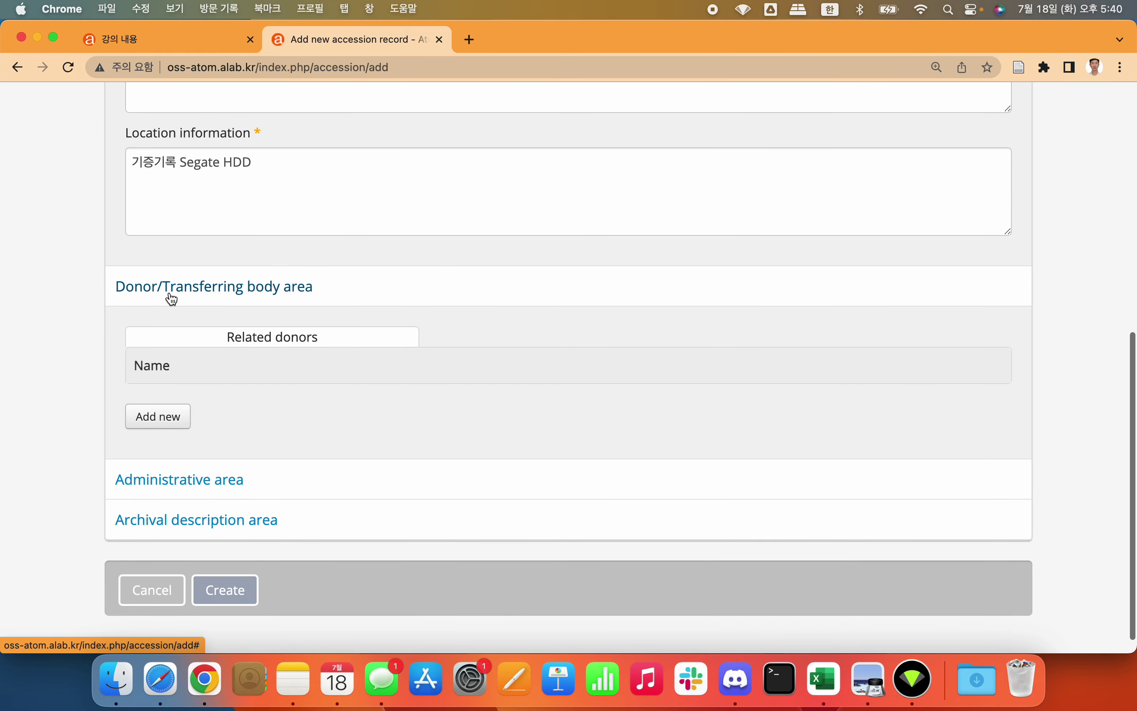
scroll(277, 302, "down", 1)
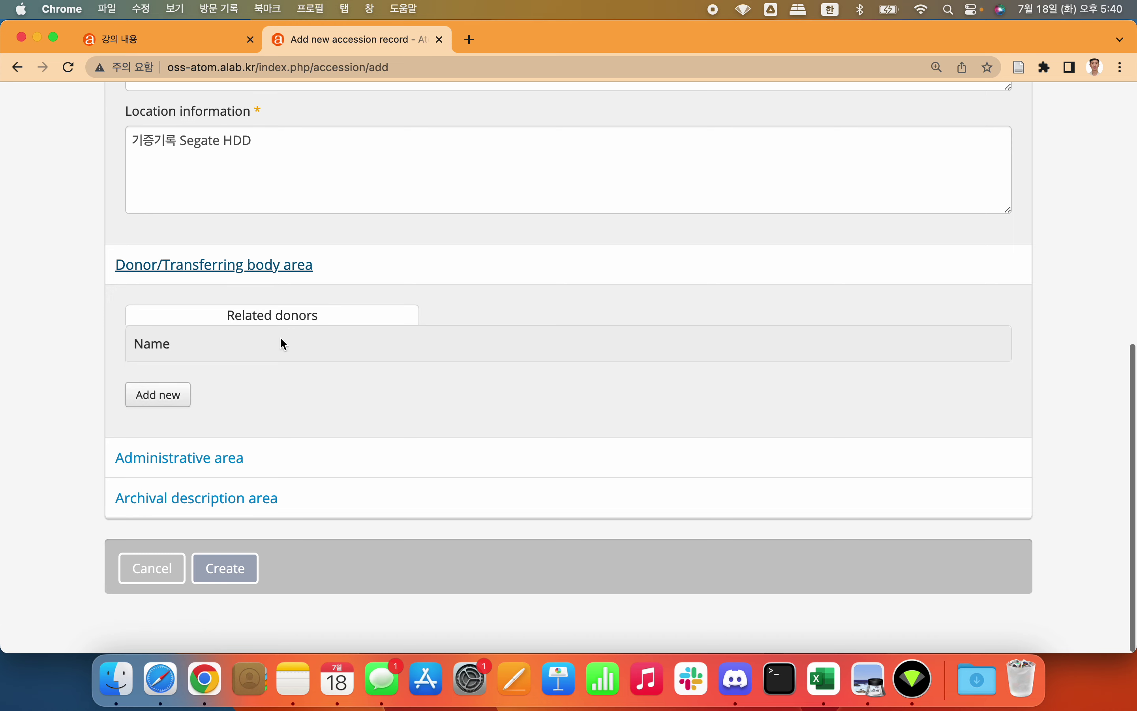
left_click(162, 395)
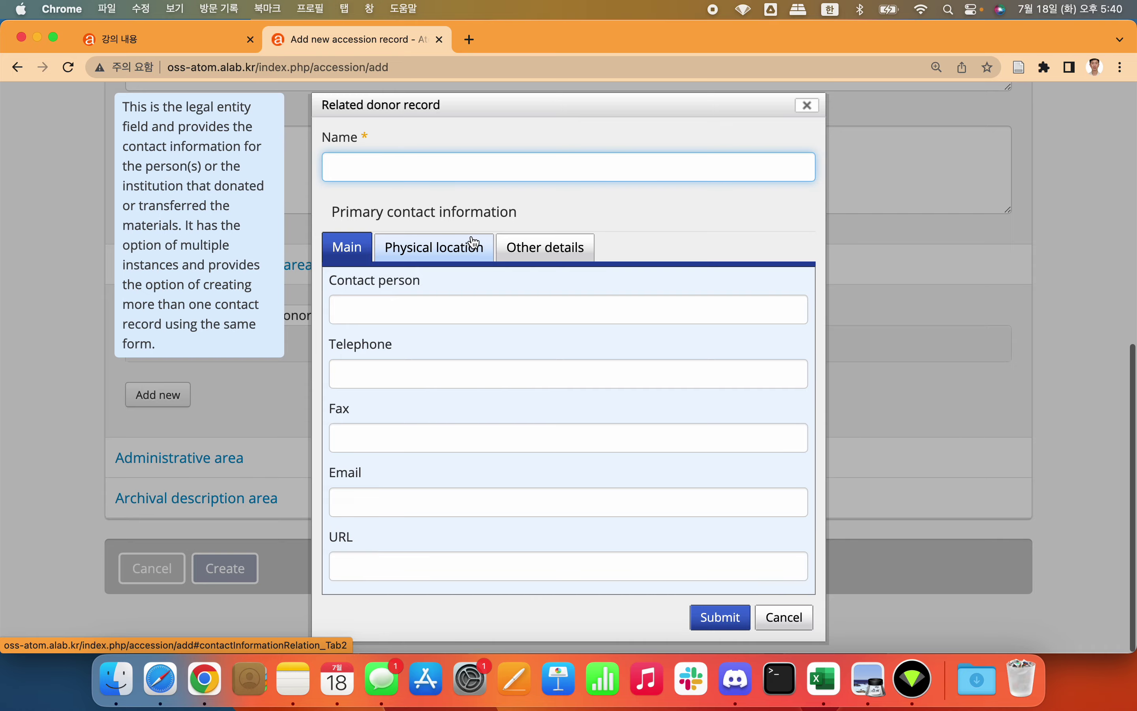
key("ctrl+Left")
key("ctrl+Right")
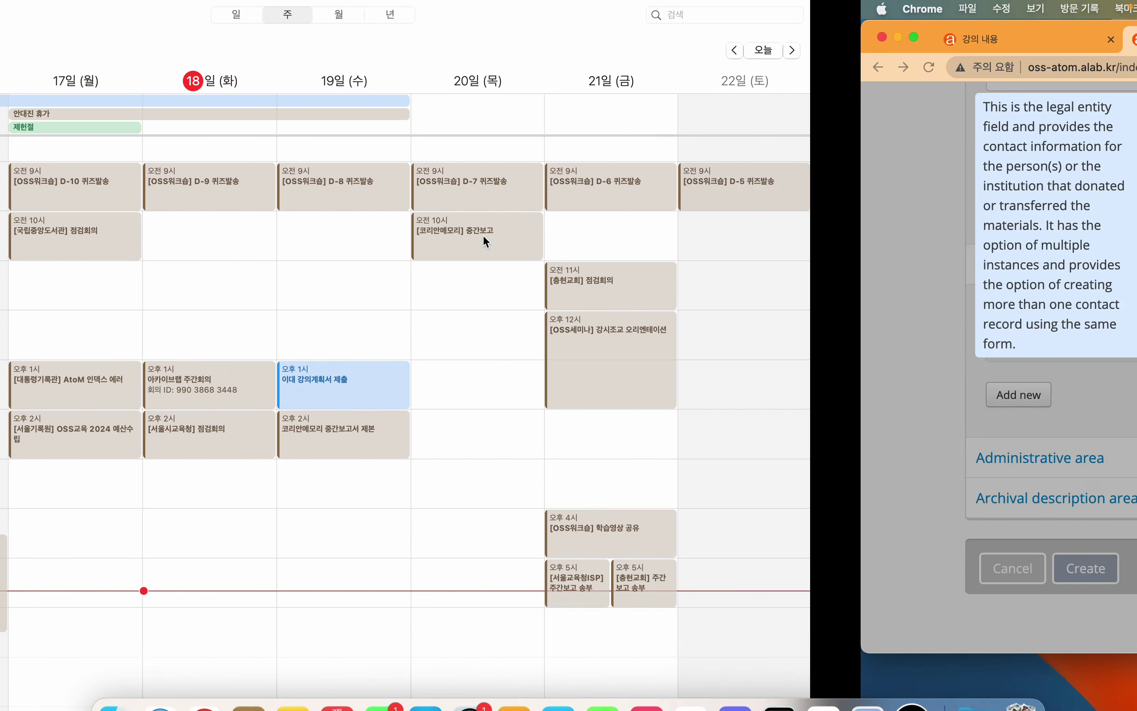
Step: Close the applicant list spreadsheet and bring the Finder window to the front
left_click_drag(109, 94, 193, 81)
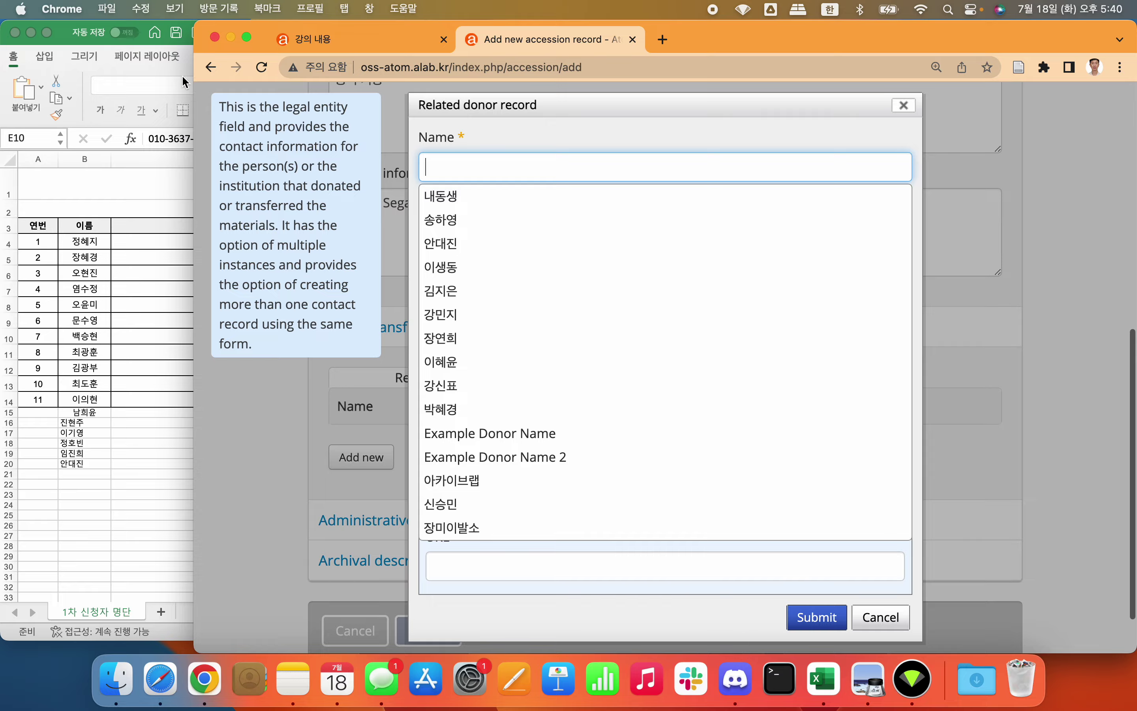
key("ctrl+Up")
left_click(202, 203)
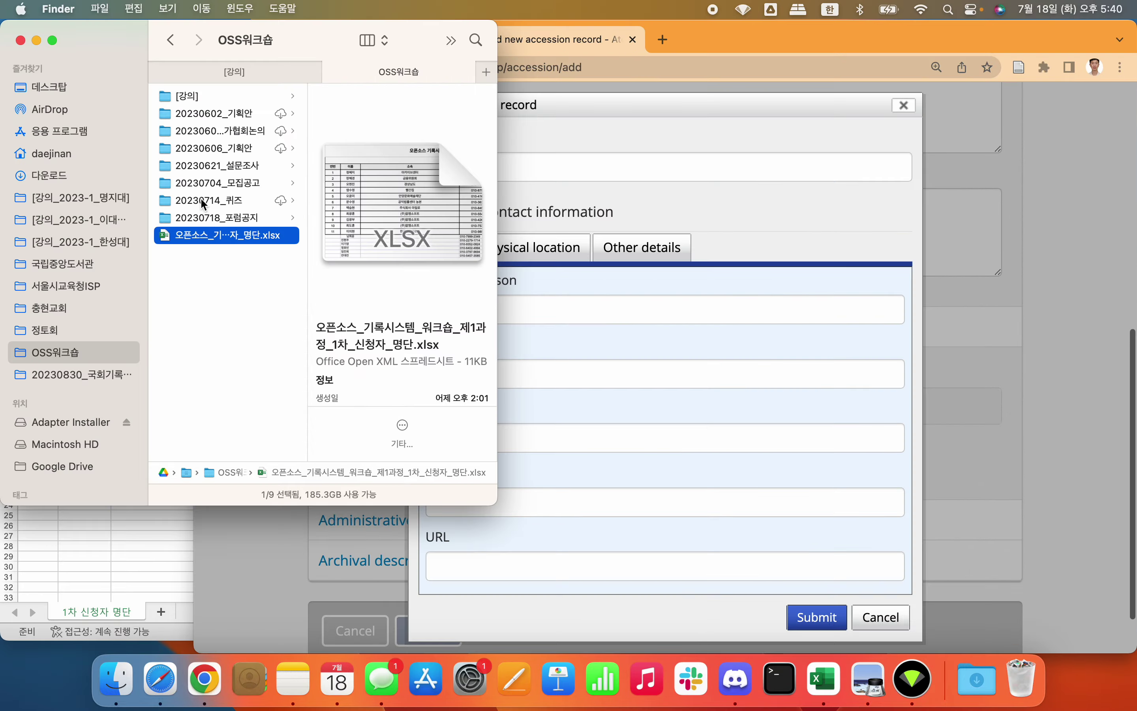
left_click(120, 542)
key("super+w")
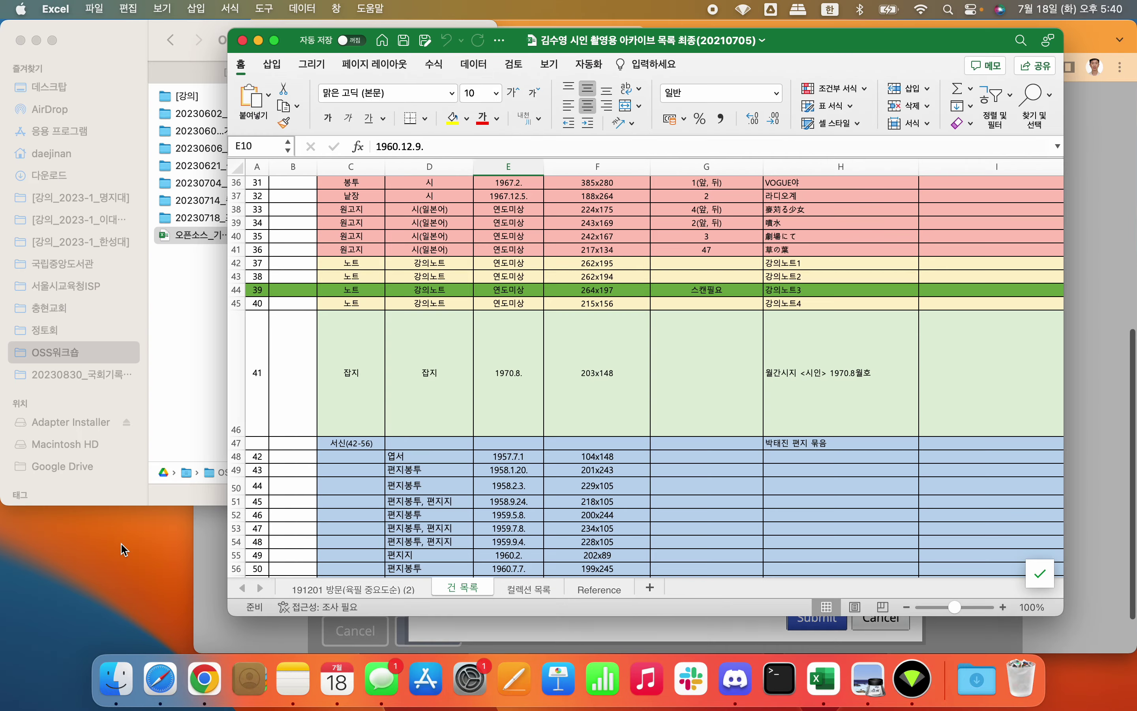
left_click(127, 37)
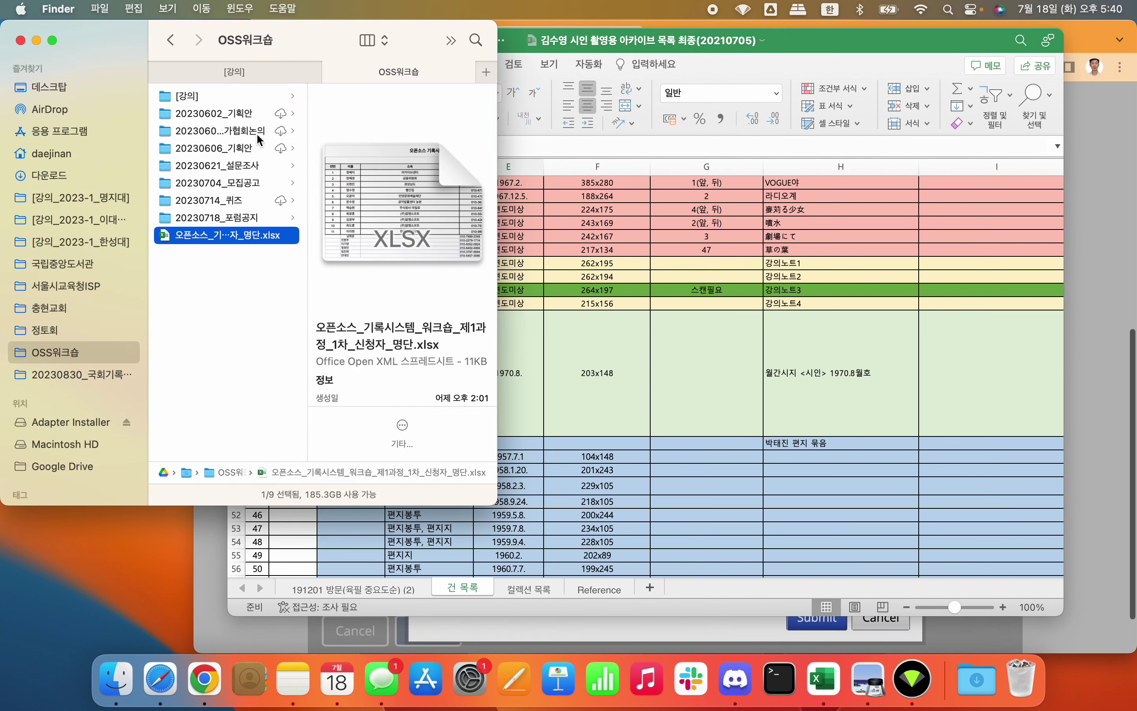
Step: Go to [강의] > 김수영컬렉션 > -저해상도_1K_rename and preview the first scanned page
left_click(234, 97)
left_click(361, 97)
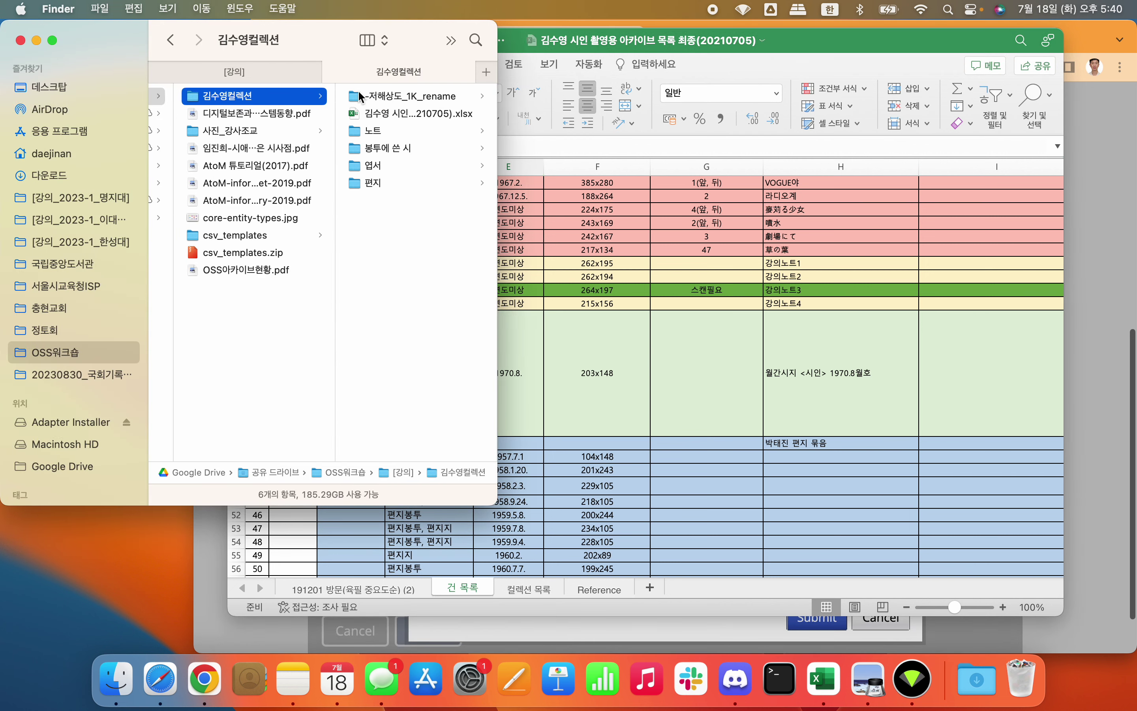
left_click(397, 98)
left_click(396, 100)
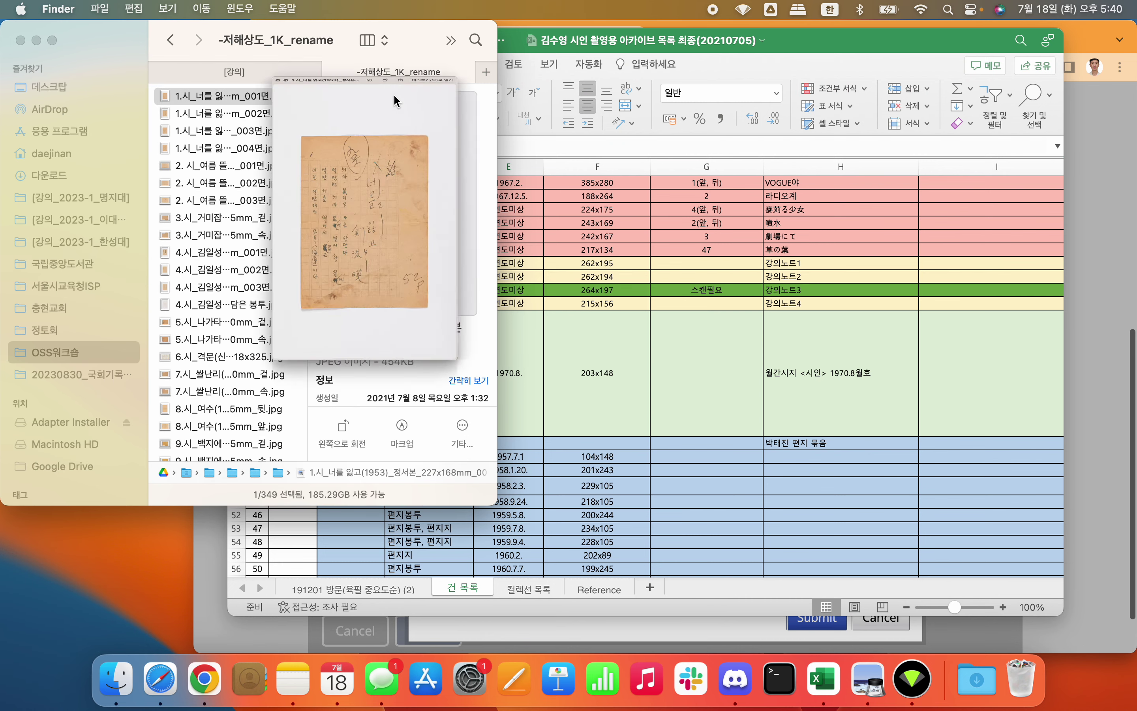
key("space")
Step: Step through the scanned pages in Quick Look, including the 38.강의노트2 notebook page
key("space")
key("Down")
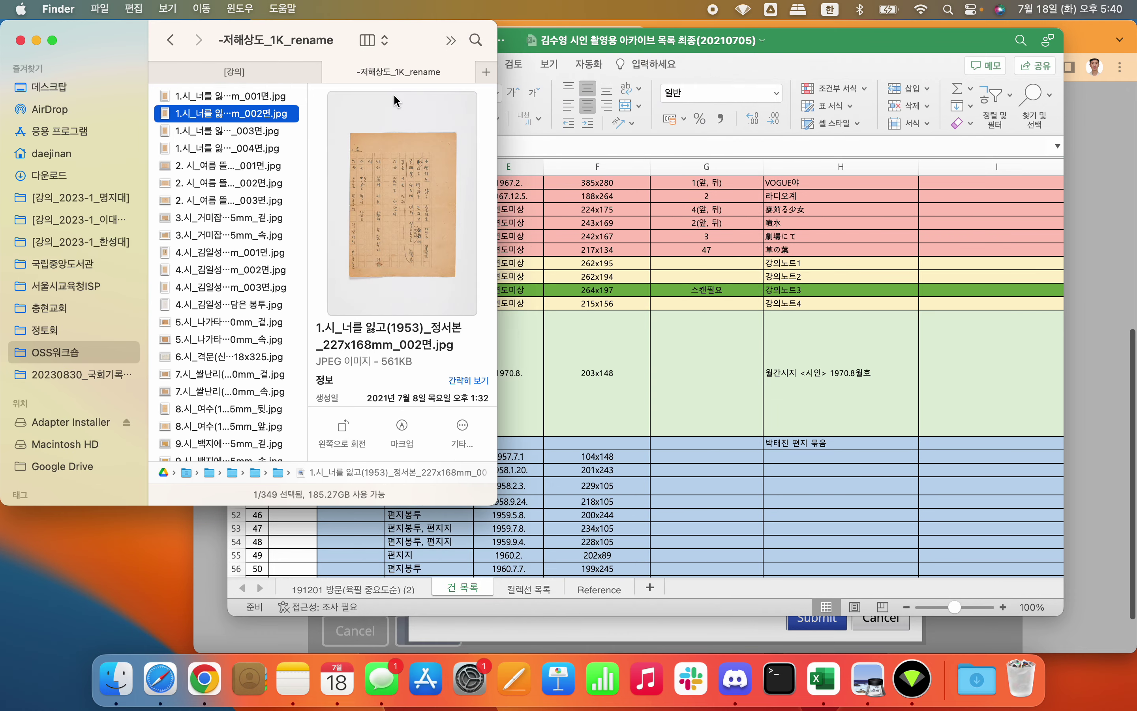
key("space")
key("space")
key("Down")
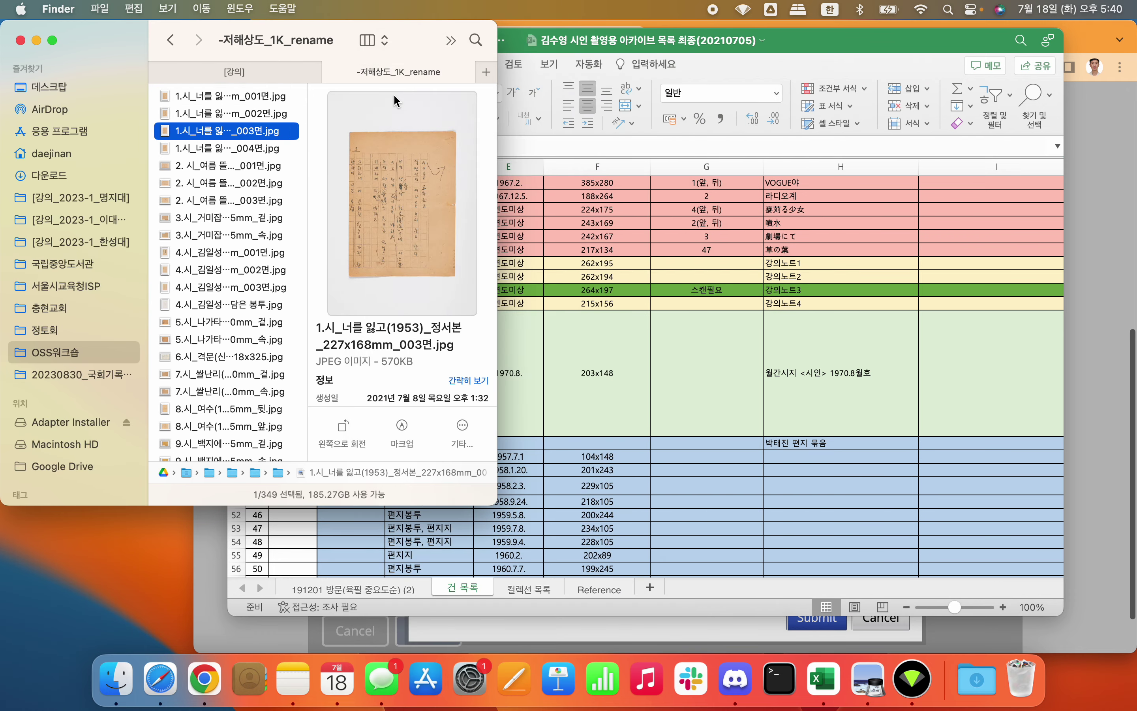
key("space")
key("space")
key("Down")
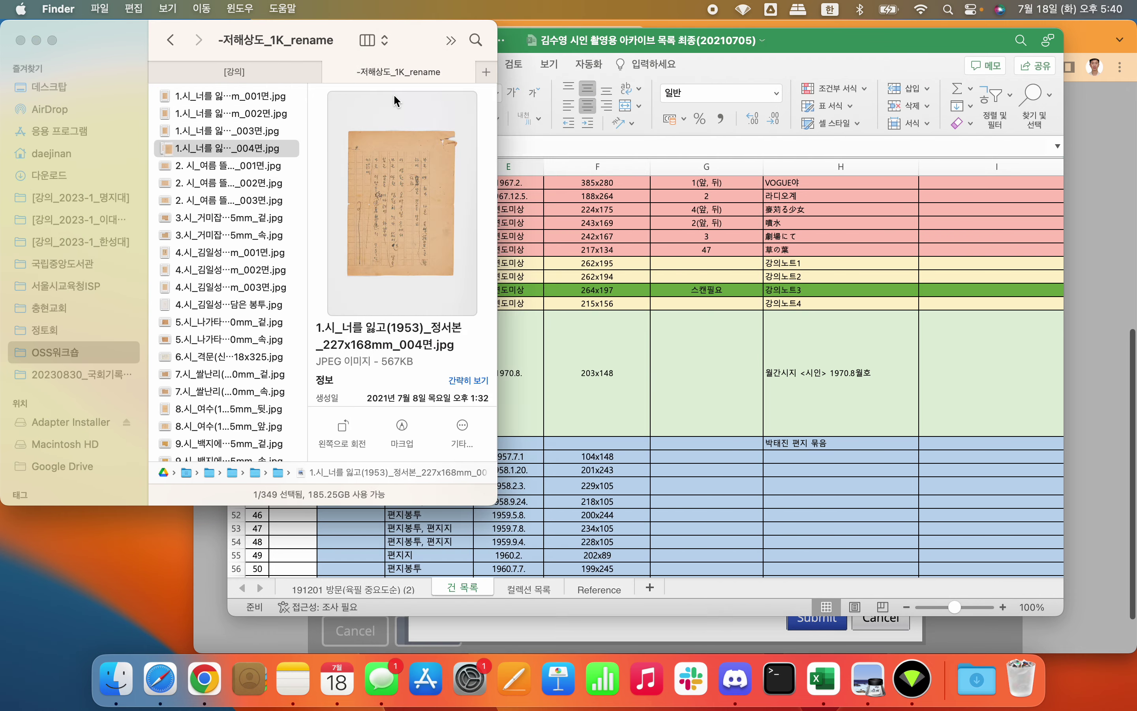
key("Down")
key("Down")
key("Down")
key("Down")
key("Down")
key("Down")
key("Down")
key("Down")
key("Down")
key("Down")
key("Down")
key("Down")
key("space")
key("Down")
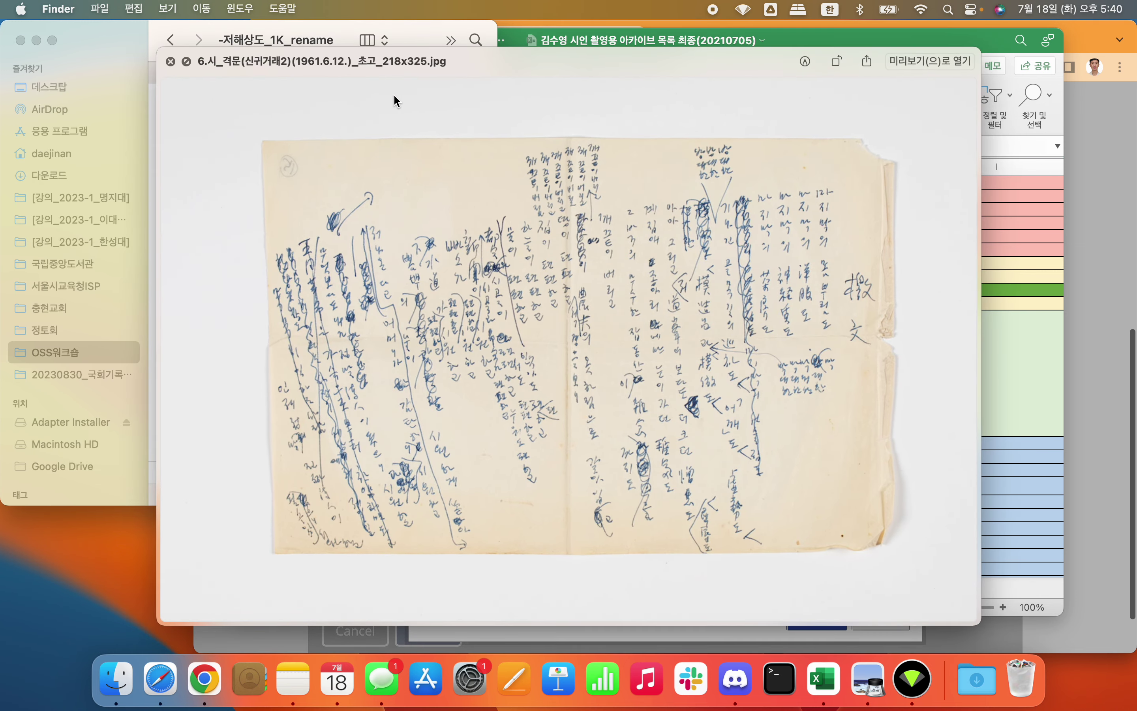
key("space")
key("Down")
key("Down")
key("Down")
key("Down")
key("Down")
key("Down")
key("Down")
key("Down")
key("Down")
key("Down")
key("Down")
key("Down")
key("Down")
key("Down")
key("Down")
key("Down")
key("Down")
key("Down")
key("Down")
key("Down")
key("Down")
key("Down")
key("Down")
key("Down")
key("Down")
key("Down")
key("Down")
key("Down")
key("Down")
key("Down")
key("Down")
key("Down")
key("Down")
key("Down")
key("Down")
key("Down")
key("Down")
key("Down")
key("Down")
key("Down")
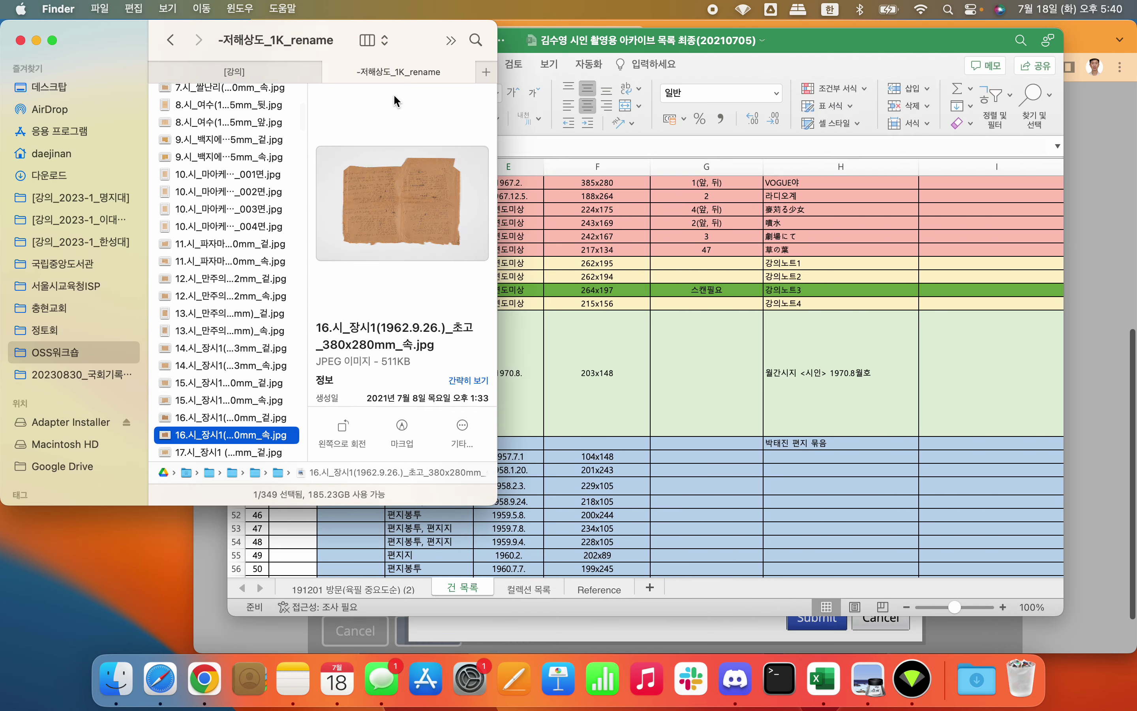
key("Down")
key("Down")
key("Down")
key("Down")
key("Down")
key("Down")
key("Down")
key("Down")
key("Down")
key("Down")
key("Down")
key("Down")
key("Down")
key("Down")
key("Down")
key("Down")
key("Down")
key("Down")
key("Down")
key("Down")
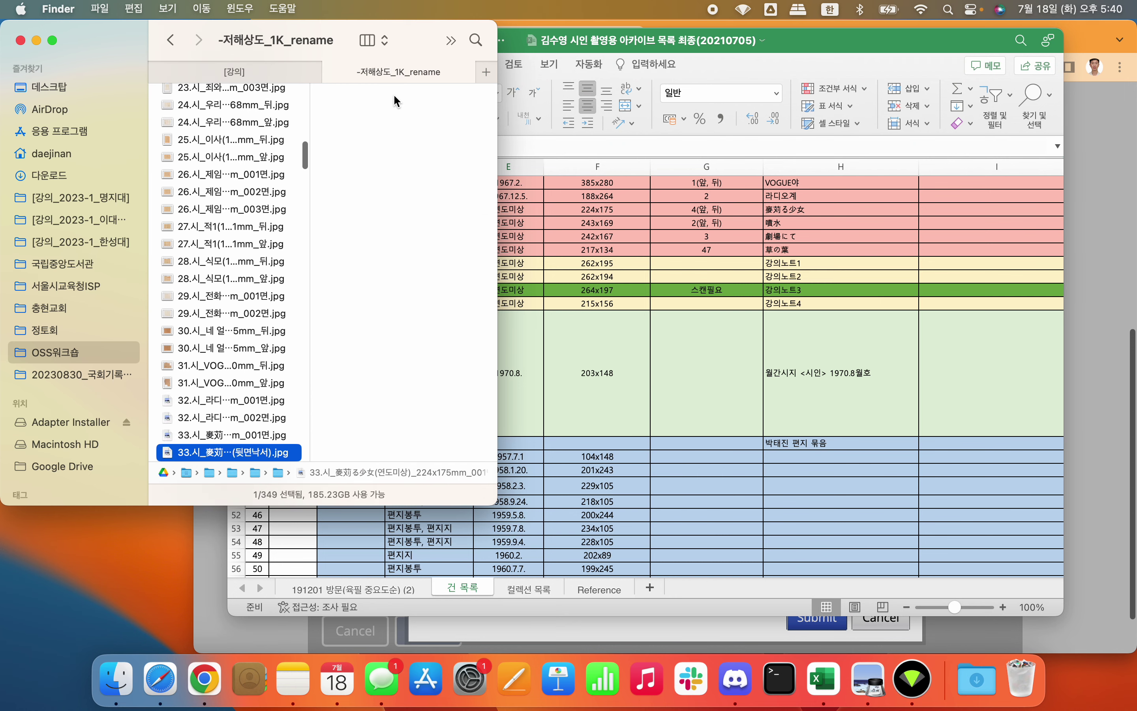
key("Down")
key("Down")
key("Down")
key("Down")
key("Down")
key("Down")
key("Down")
key("Down")
key("Down")
key("Down")
key("Down")
key("Down")
key("Down")
key("Down")
key("Down")
key("Down")
key("Down")
key("Down")
key("Down")
key("Down")
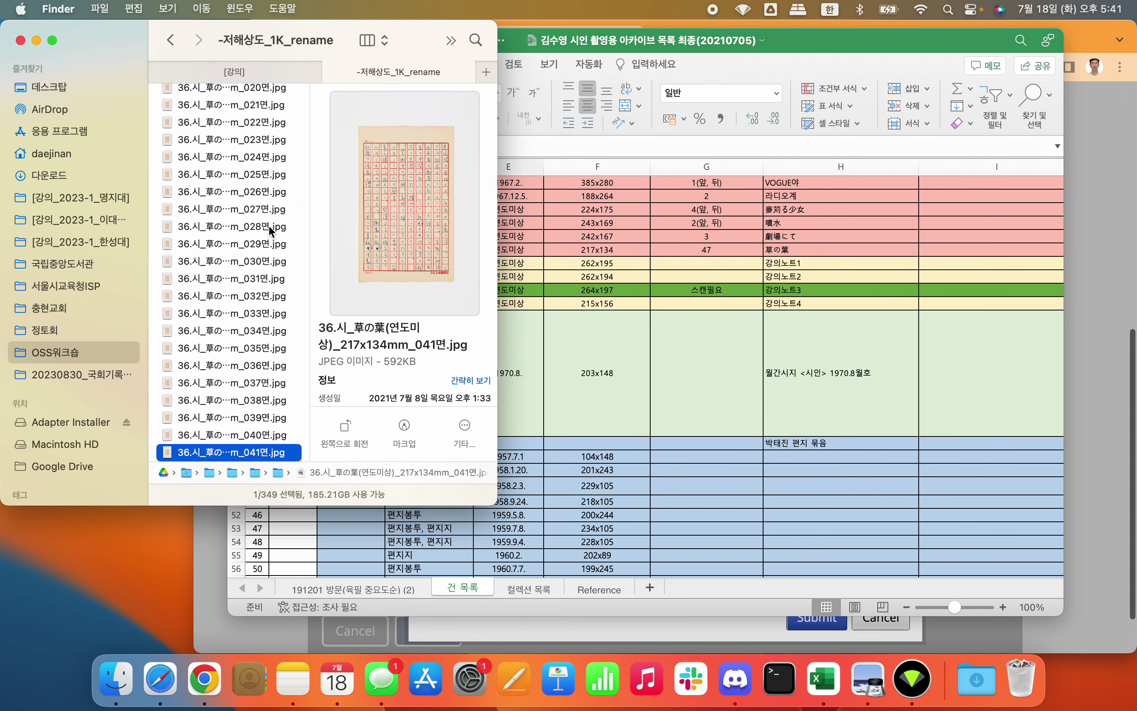
scroll(269, 228, "down", 10)
left_click(220, 265)
key("space")
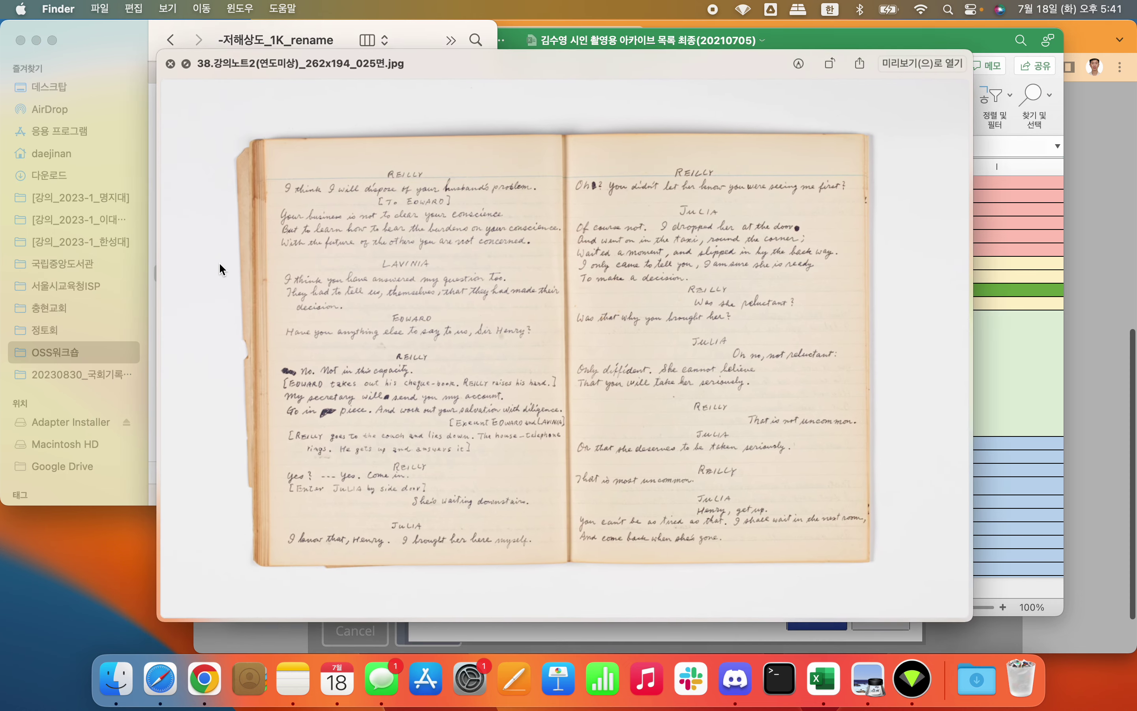
key("space")
Step: Reselect the first image, then switch spaces back to Chrome's donor form
scroll(219, 262, "up", 20)
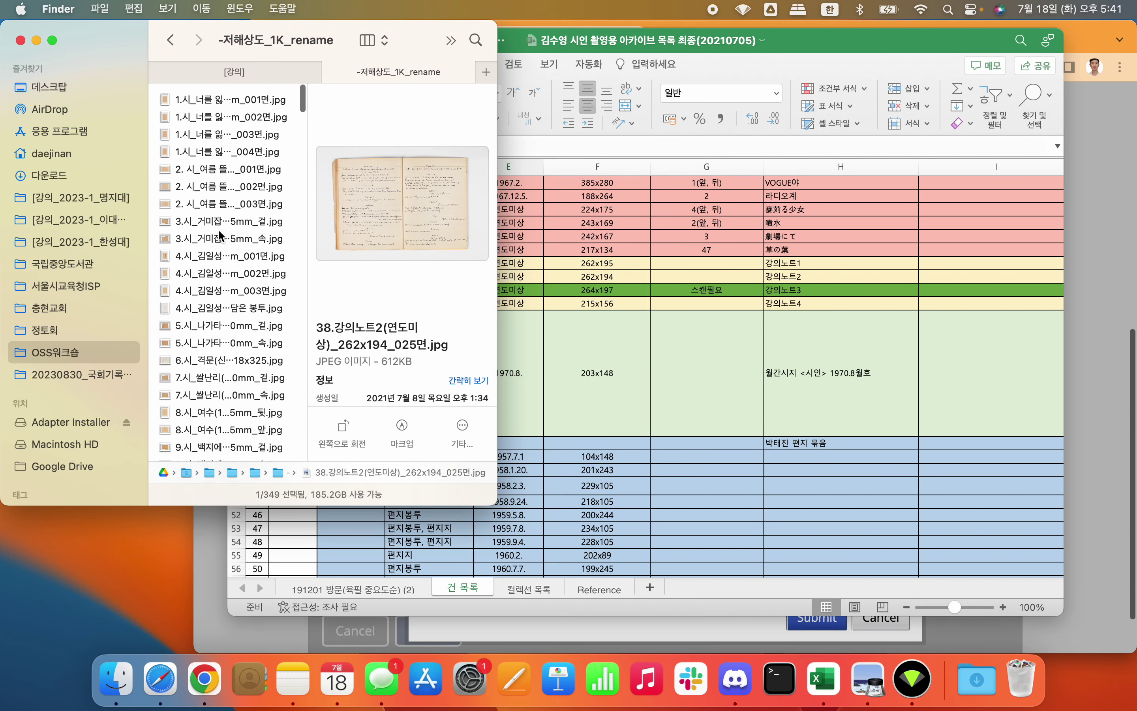
left_click(241, 97)
key("ctrl+Right")
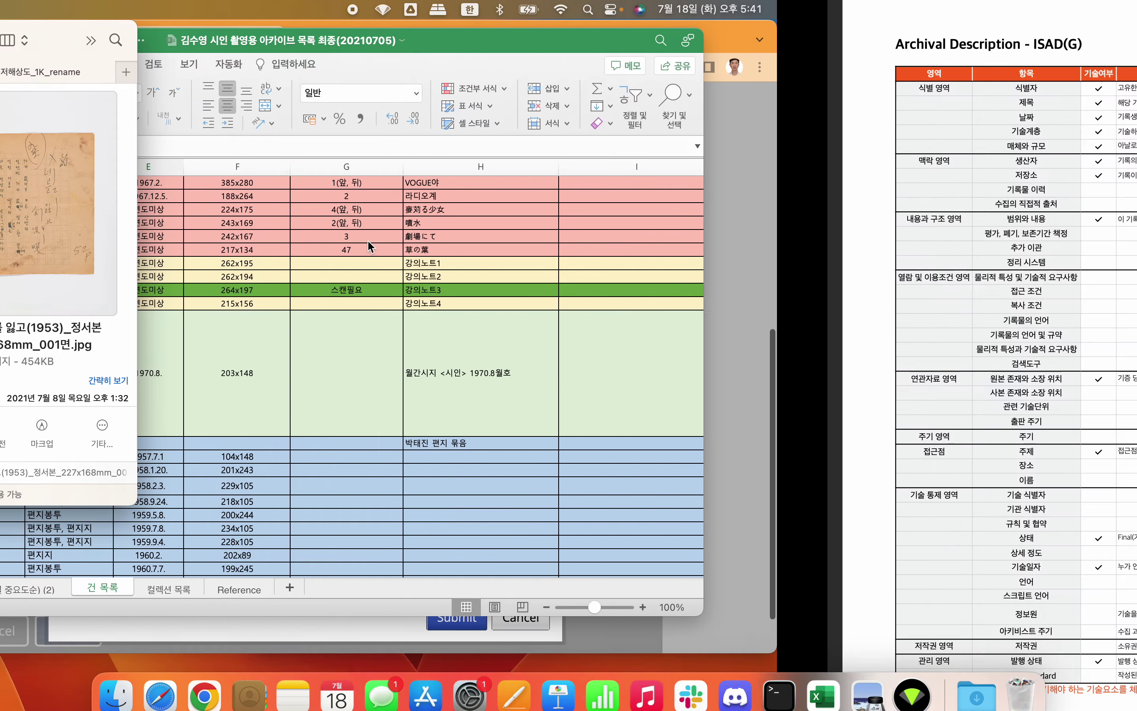
key("ctrl+Right")
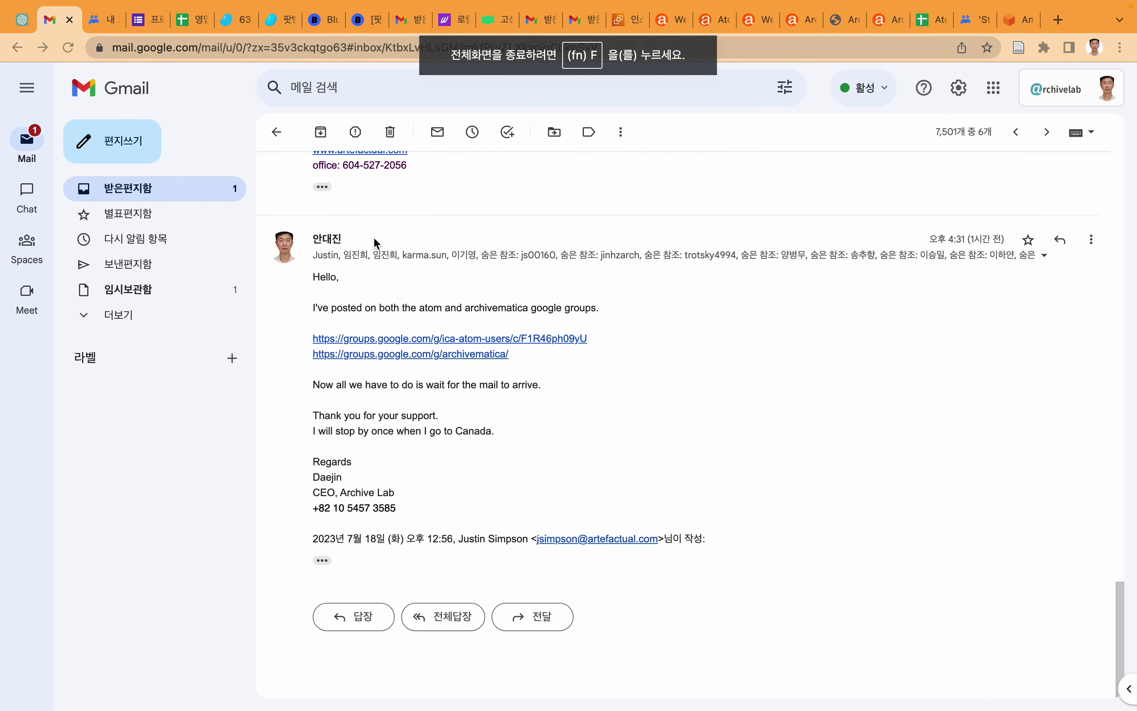
key("ctrl+Left")
key("ctrl+Left")
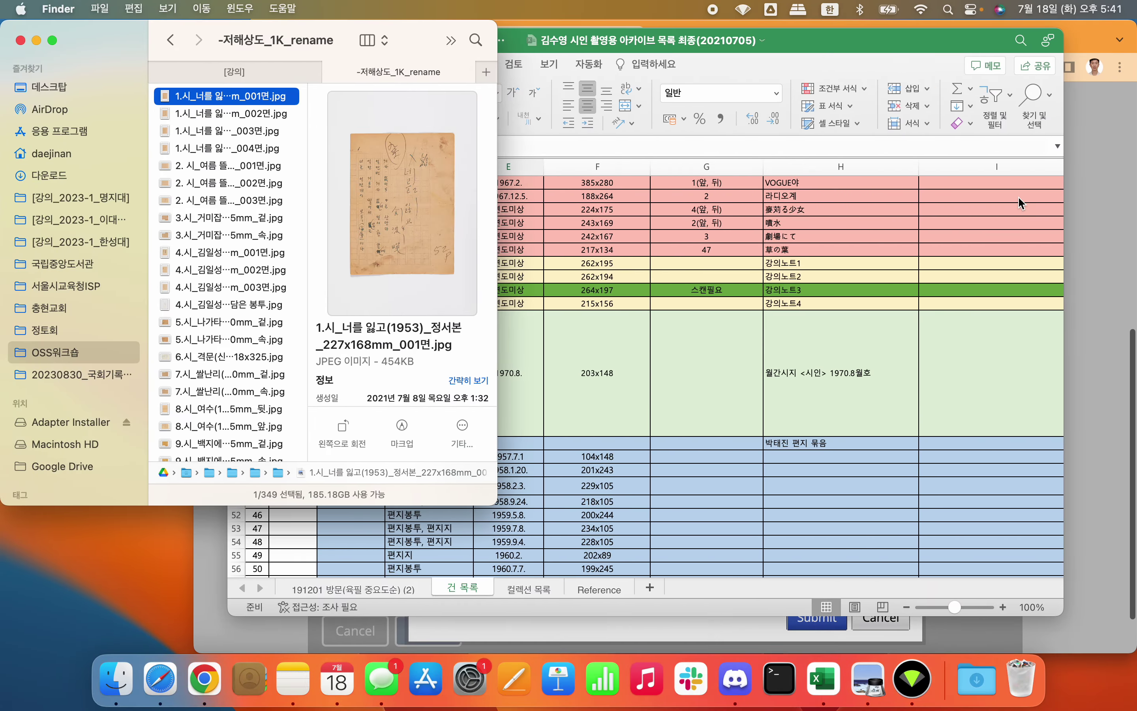
left_click(1095, 200)
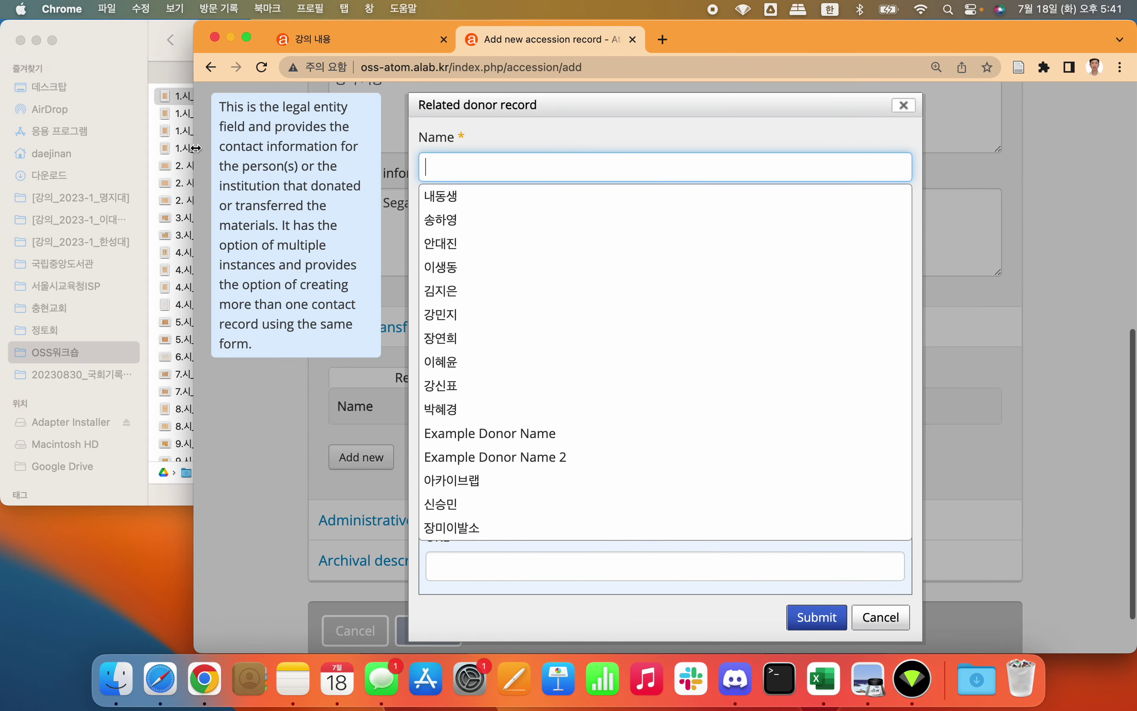
Step: Maximize Chrome and enter 윤동주기념관 in the related donor's Name field
double_click(194, 153)
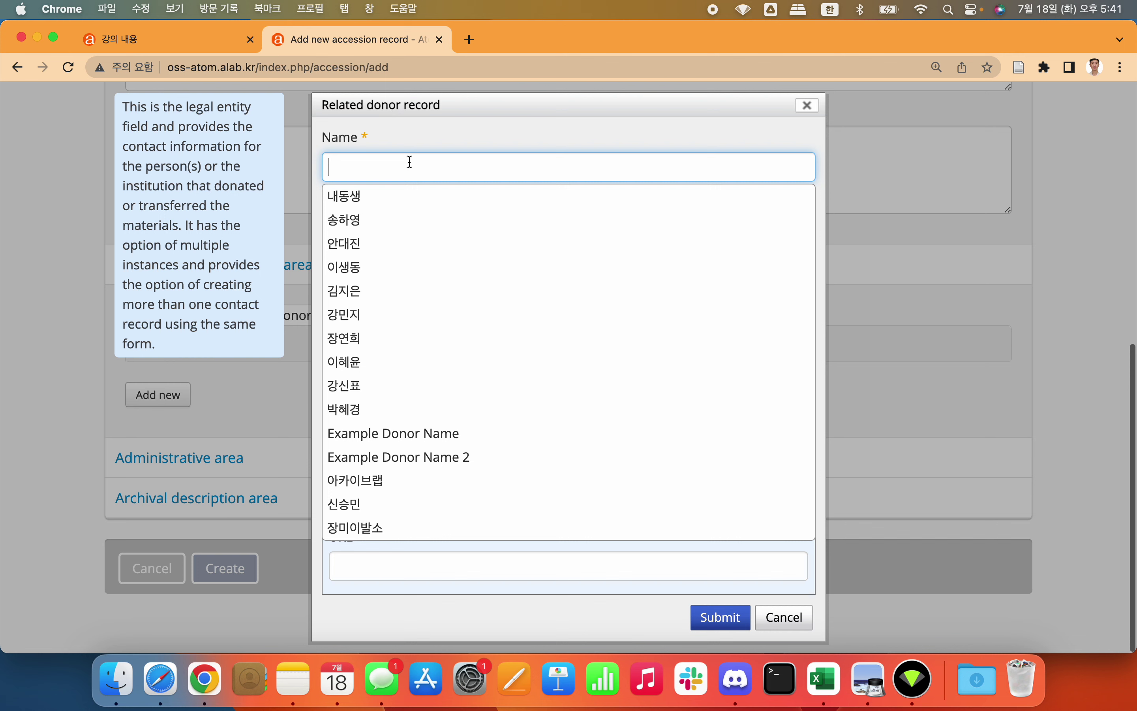
type("영")
key("BackSpace")
type("윤동주기념고")
type("ㅏㄴ")
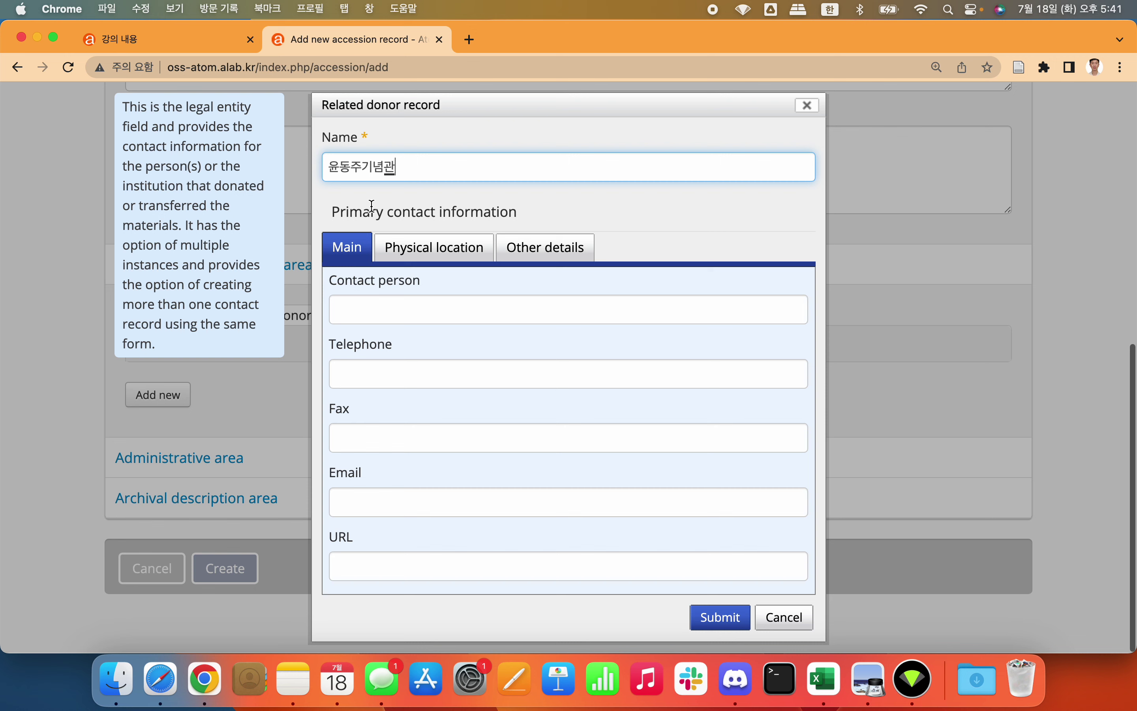
left_click(393, 213)
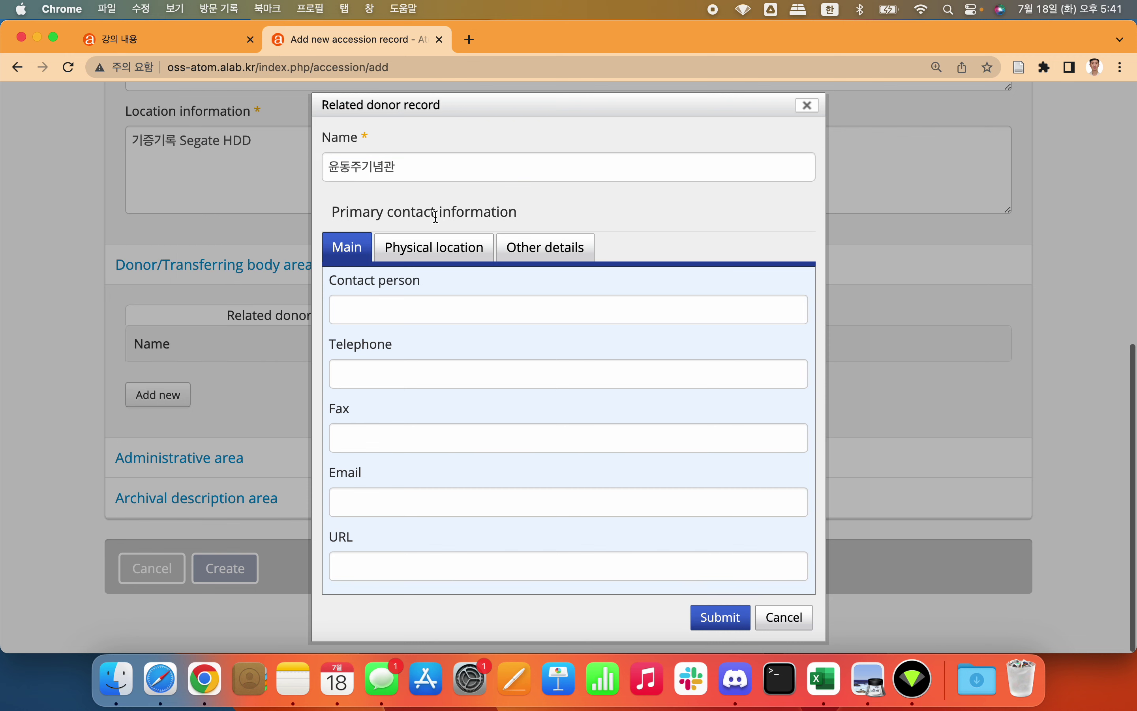
left_click(408, 173)
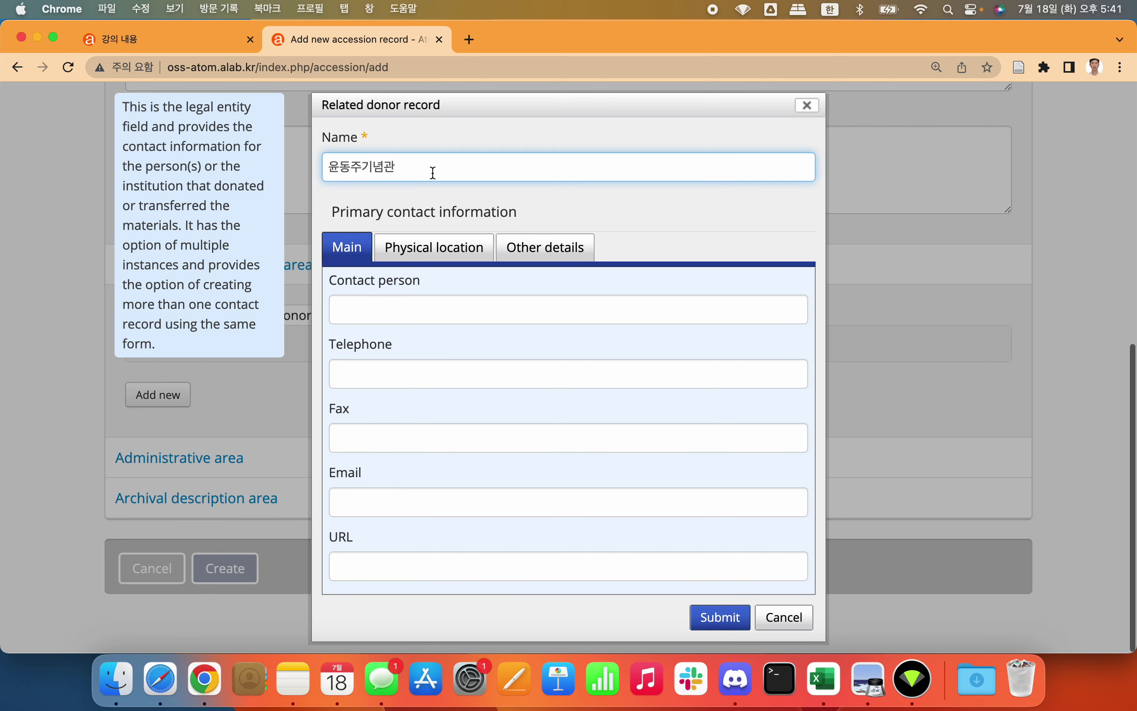
left_click(450, 204)
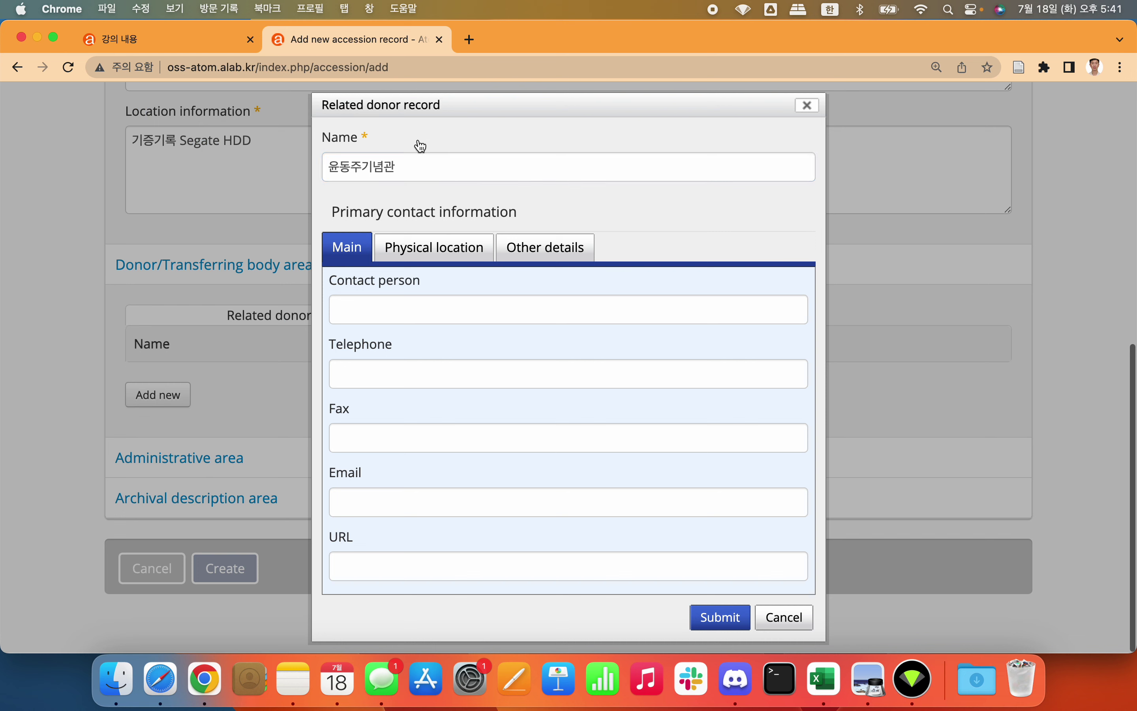
left_click(405, 310)
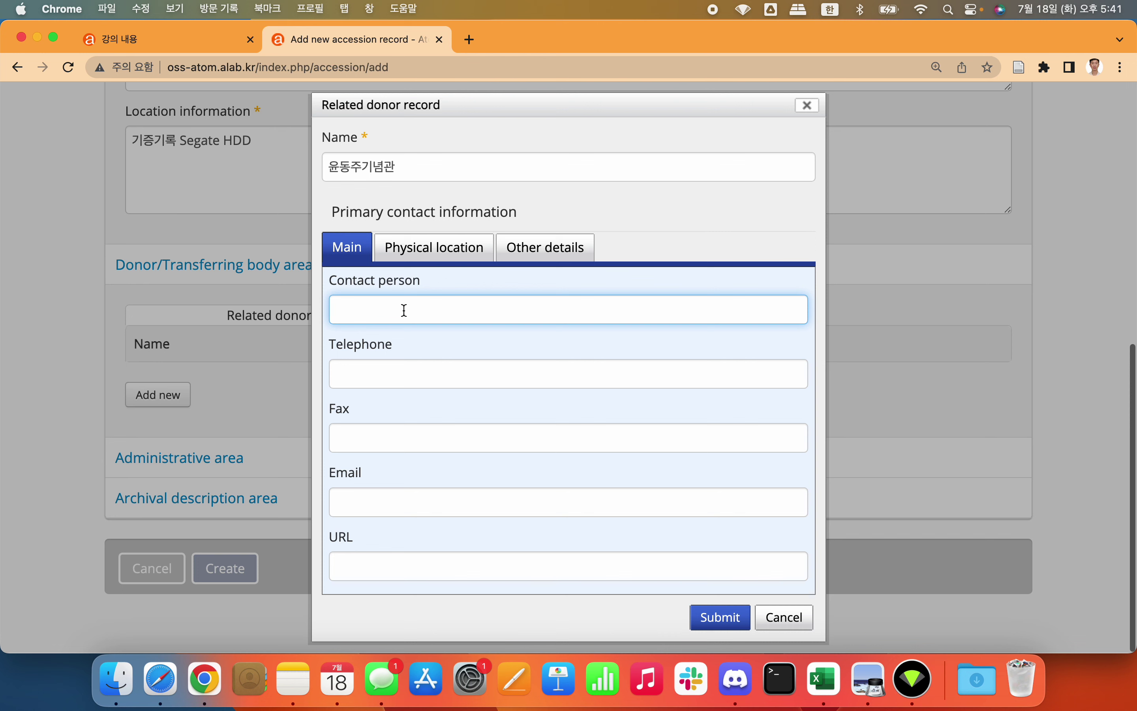
Step: Enter the contact person's name and telephone number
type("홍길순")
left_click(390, 369)
type("02-")
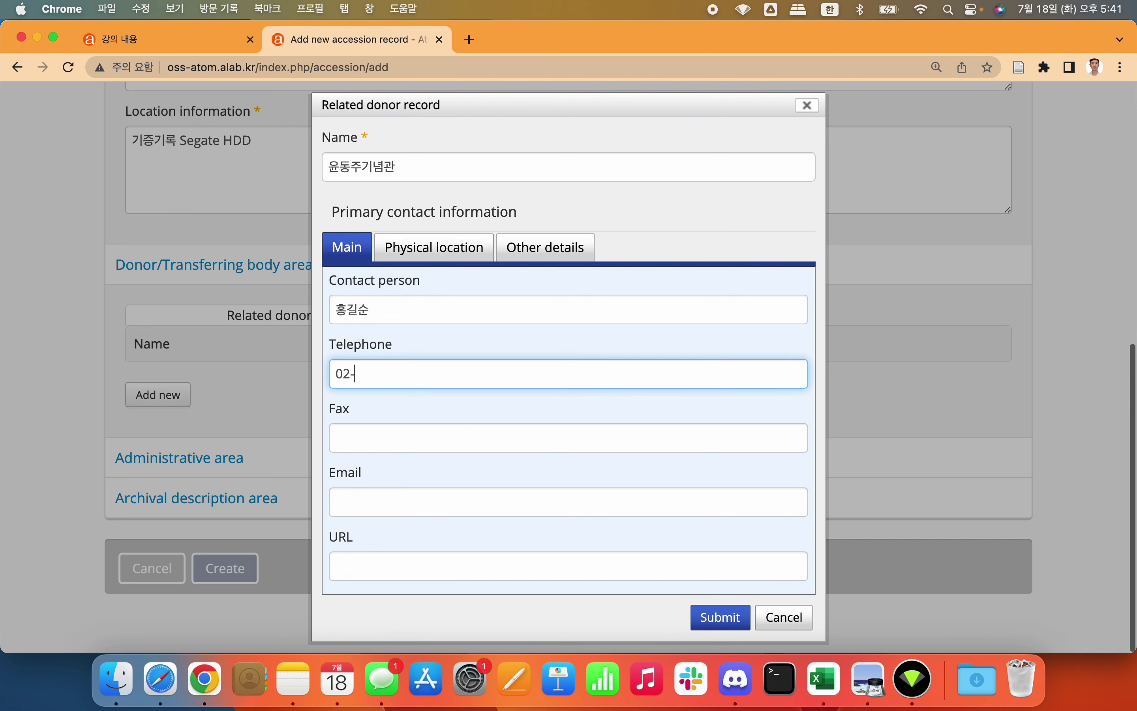
type("1234-5678")
left_click(372, 437)
left_click(375, 500)
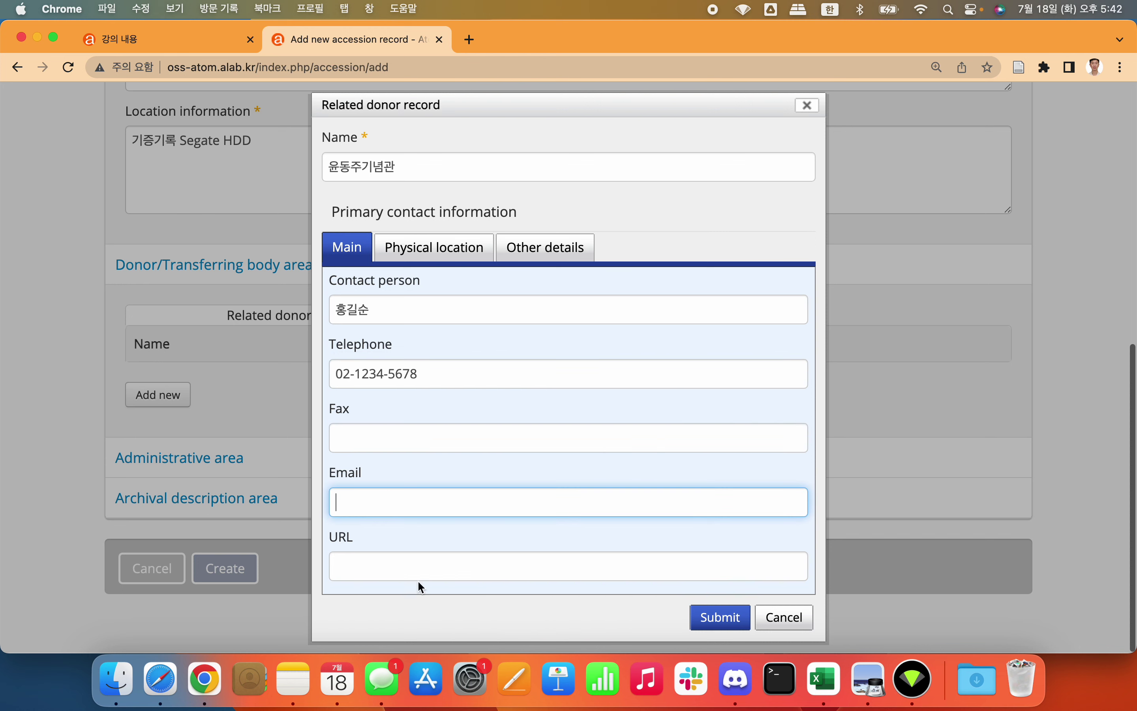
left_click(462, 563)
Step: Look through the physical location and other details tabs, zooming the page out to fit
left_click(442, 252)
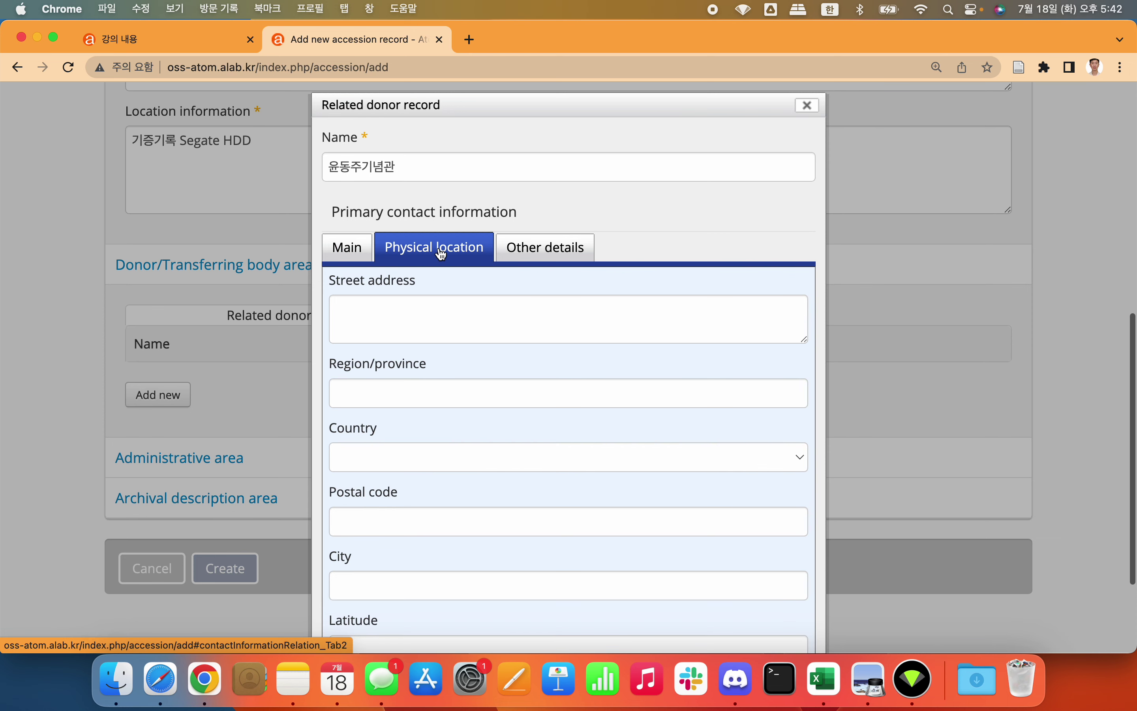
left_click(444, 306)
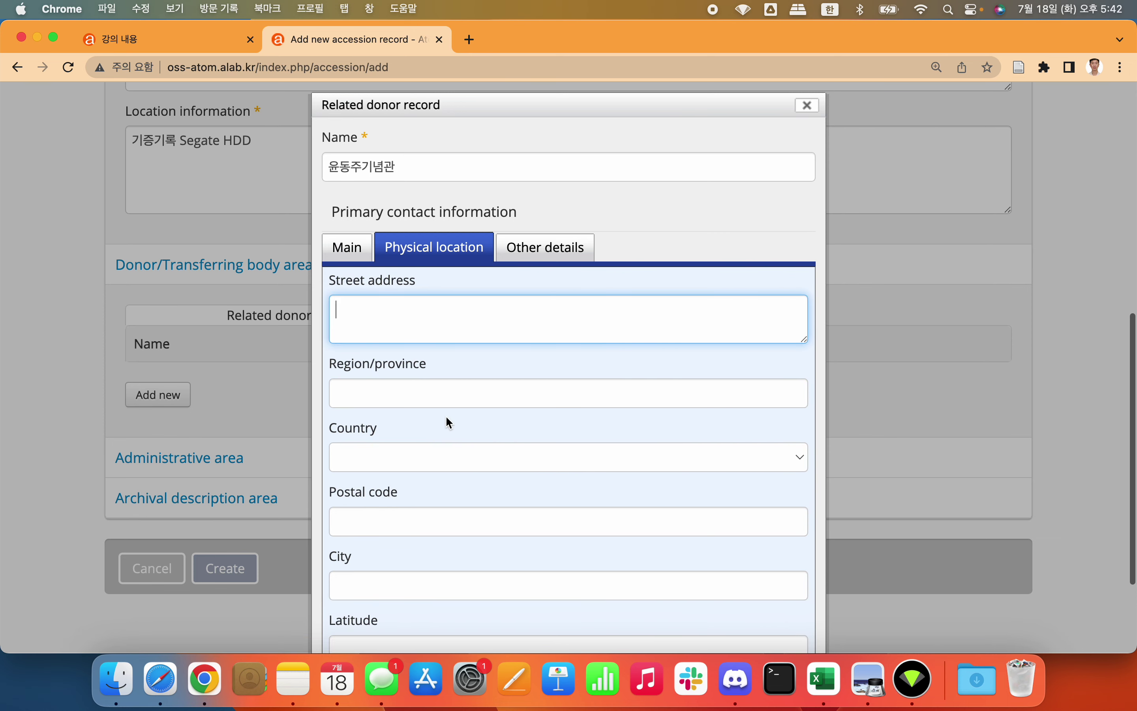
scroll(445, 418, "down", 2)
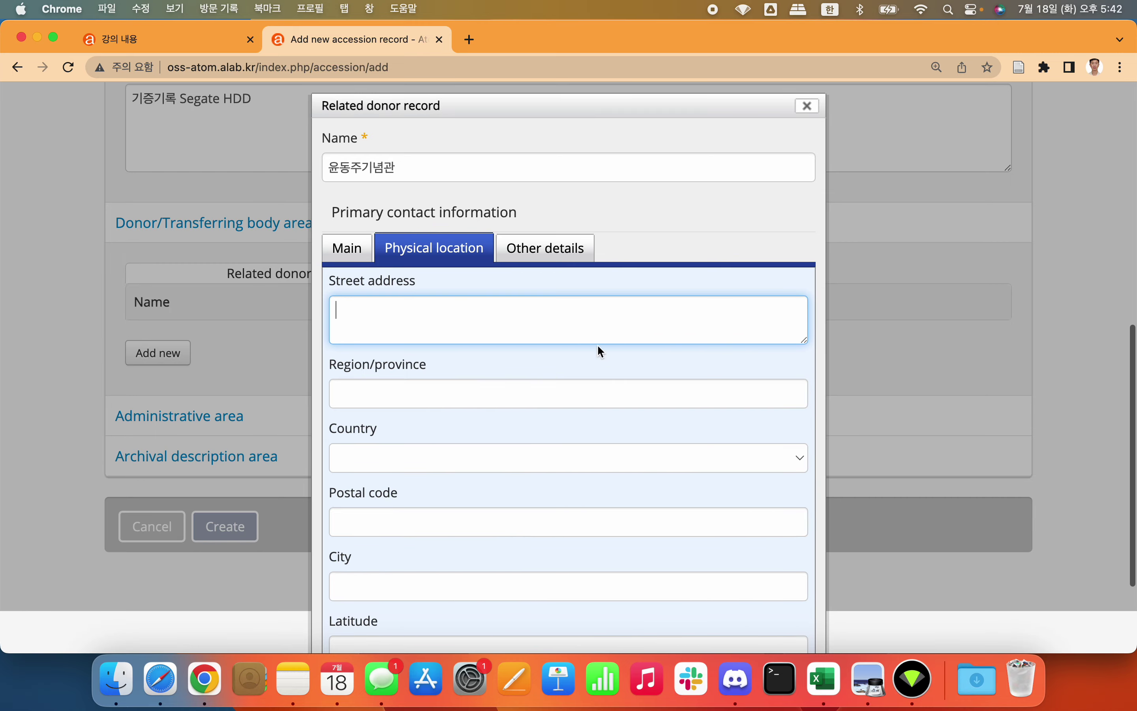
key("super+minus")
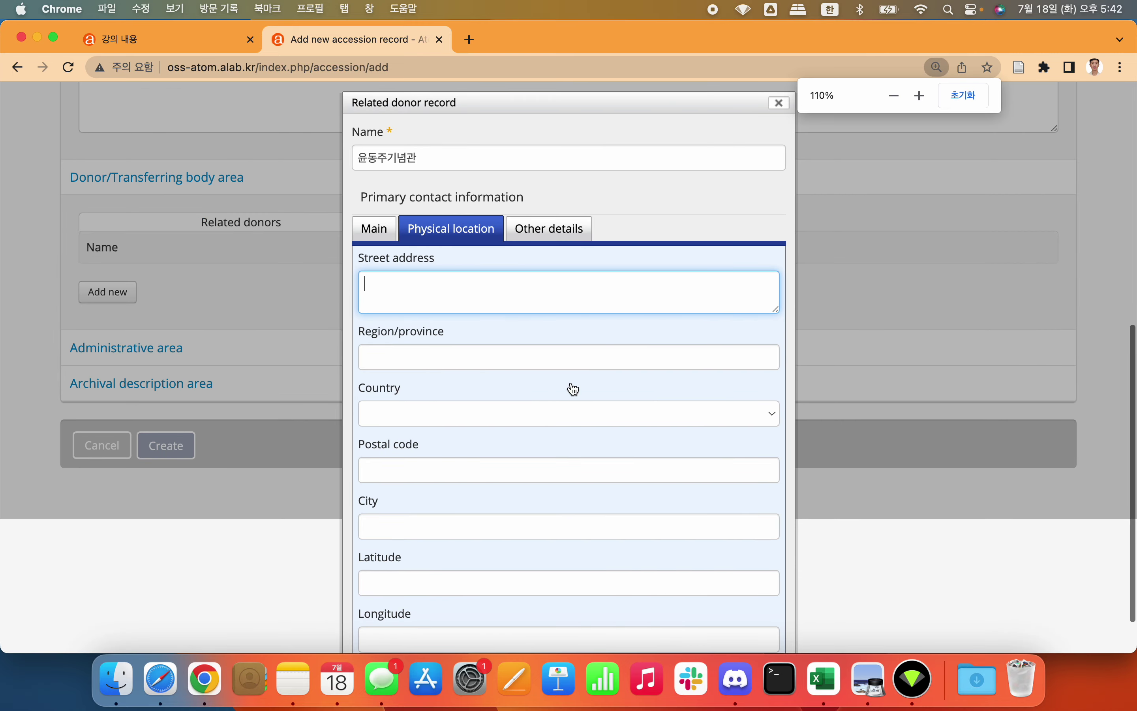
key("super+minus")
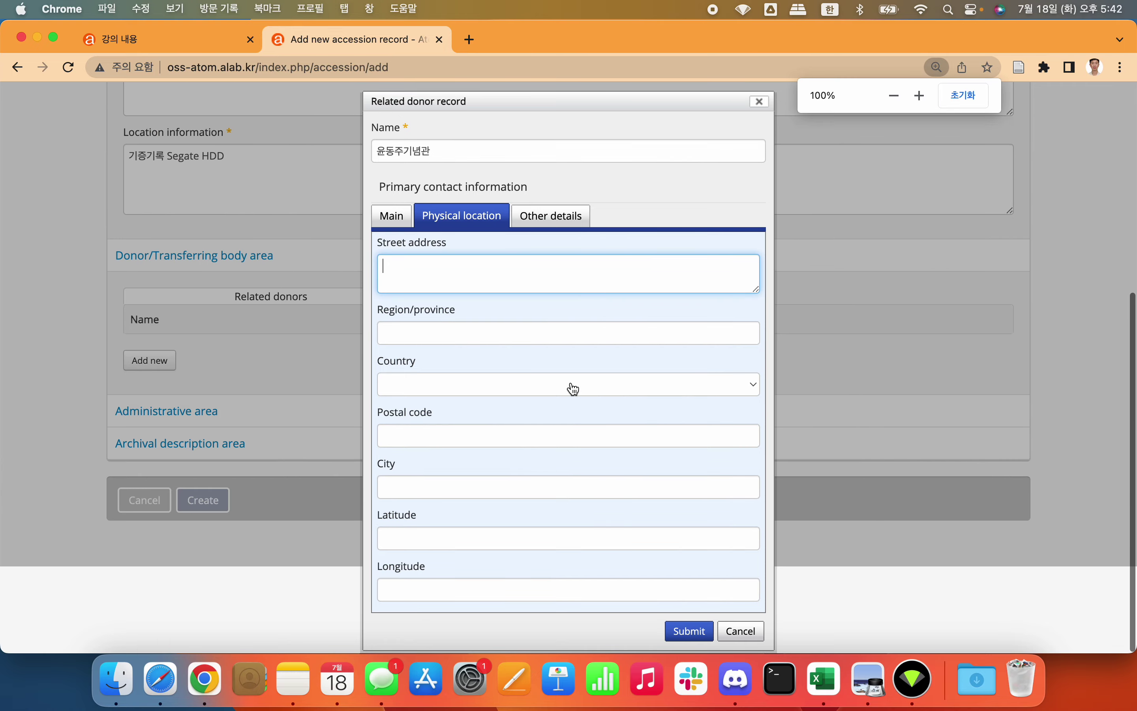
left_click(559, 214)
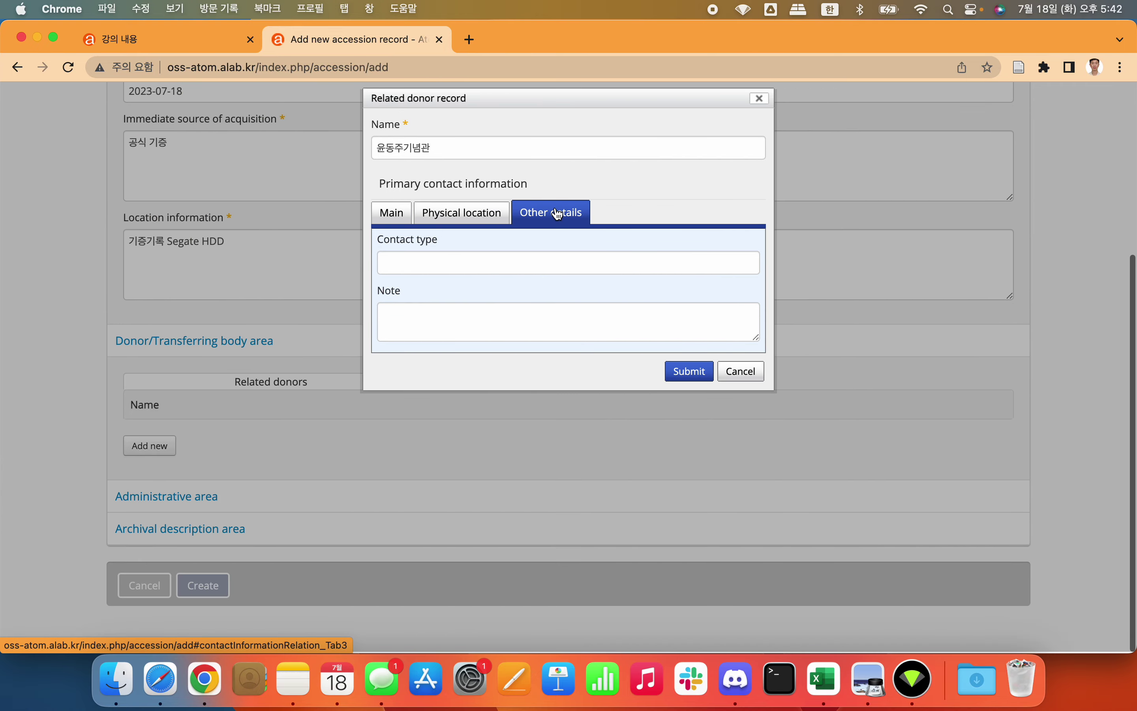
left_click(494, 225)
left_click(400, 215)
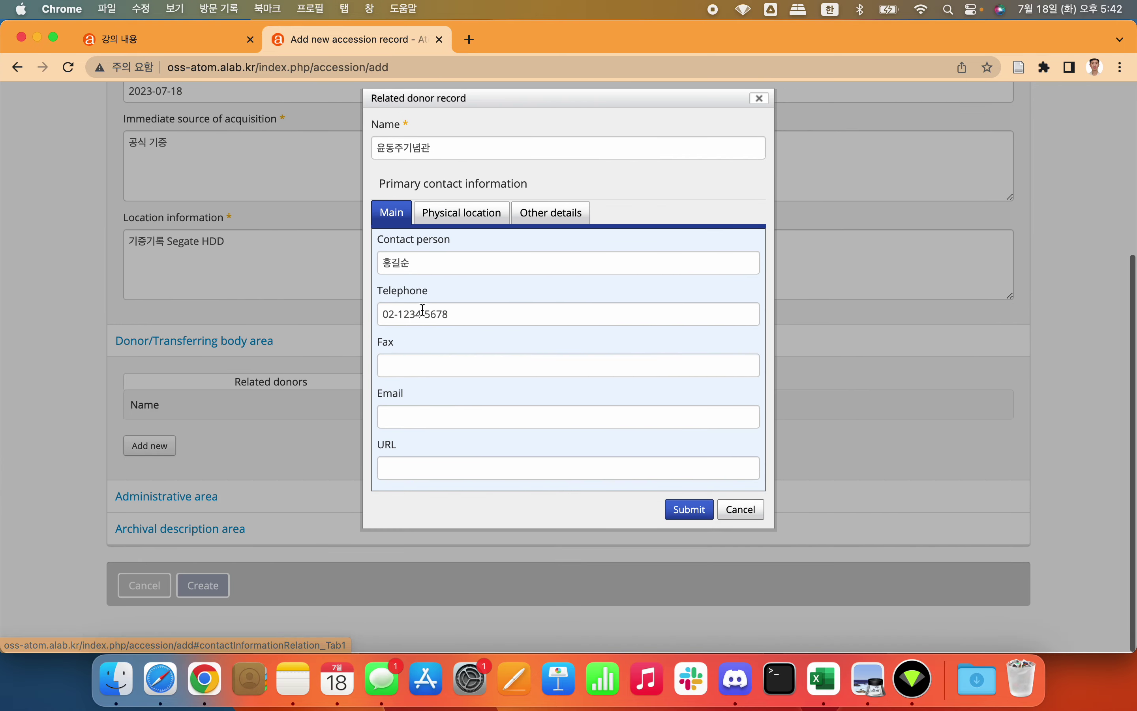
Step: Fill in the contact's Gmail e-mail address
triple_click(433, 316)
left_click(434, 400)
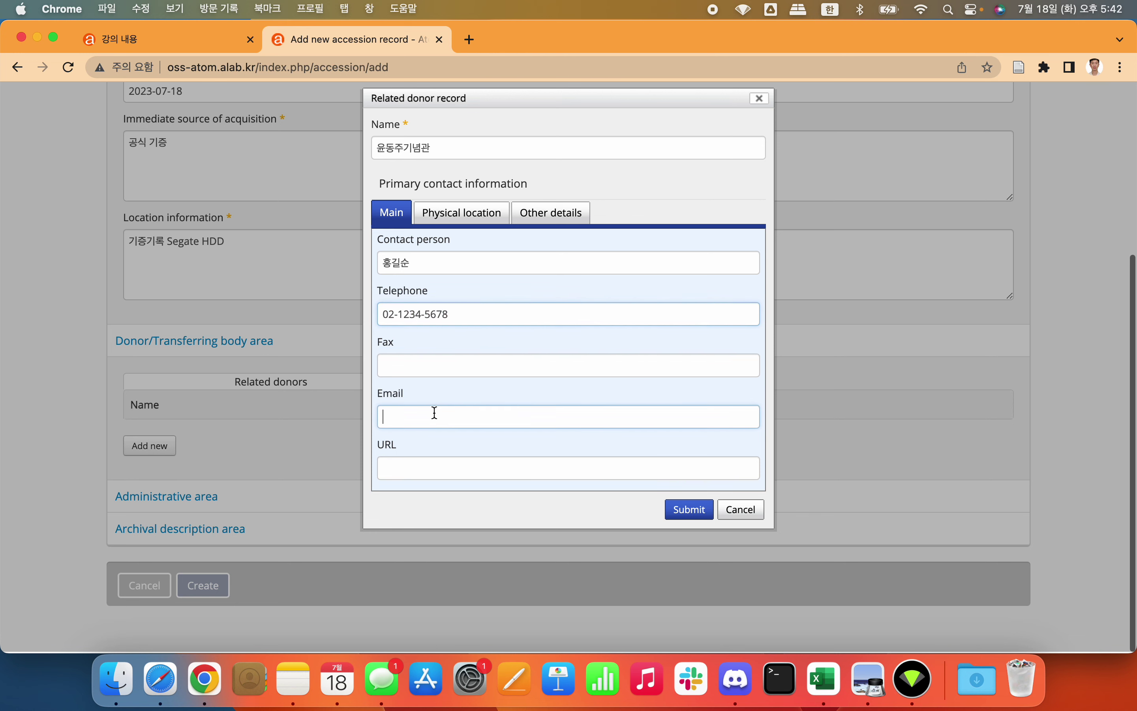
key("Caps_Lock")
type("abc2")
key("BackSpace")
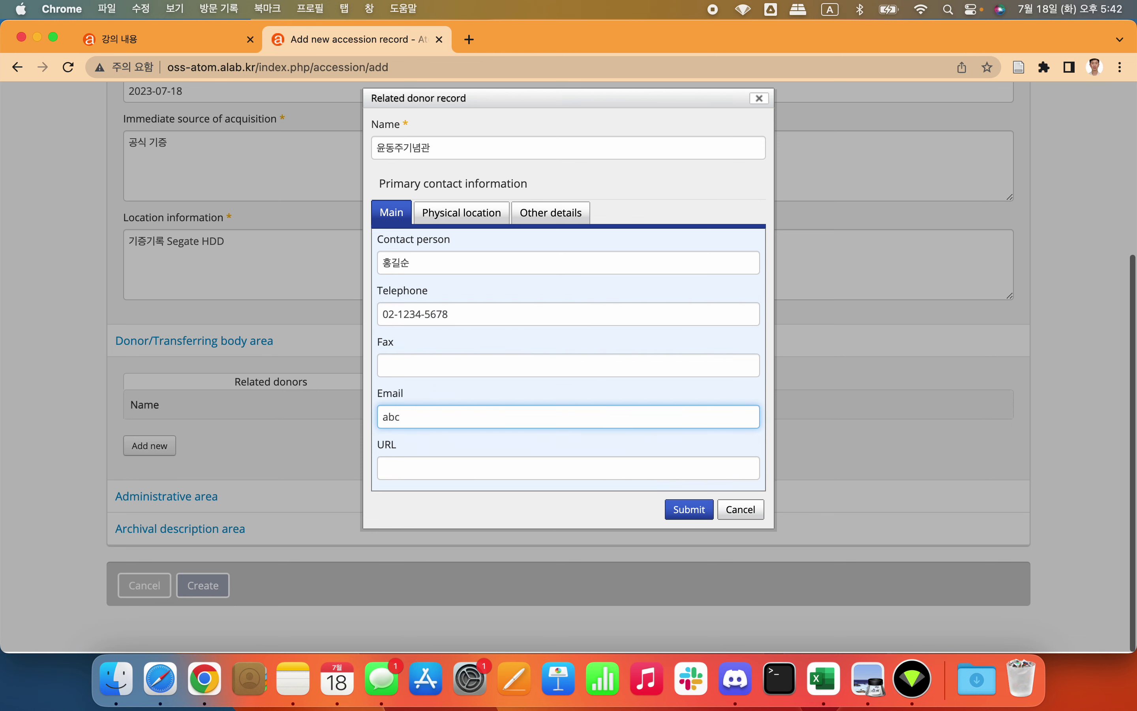
type("@gma")
key("BackSpace")
key("BackSpace")
type("mail.com")
Step: Submit the donor to the accession, then open and close an empty donor form
left_click(690, 509)
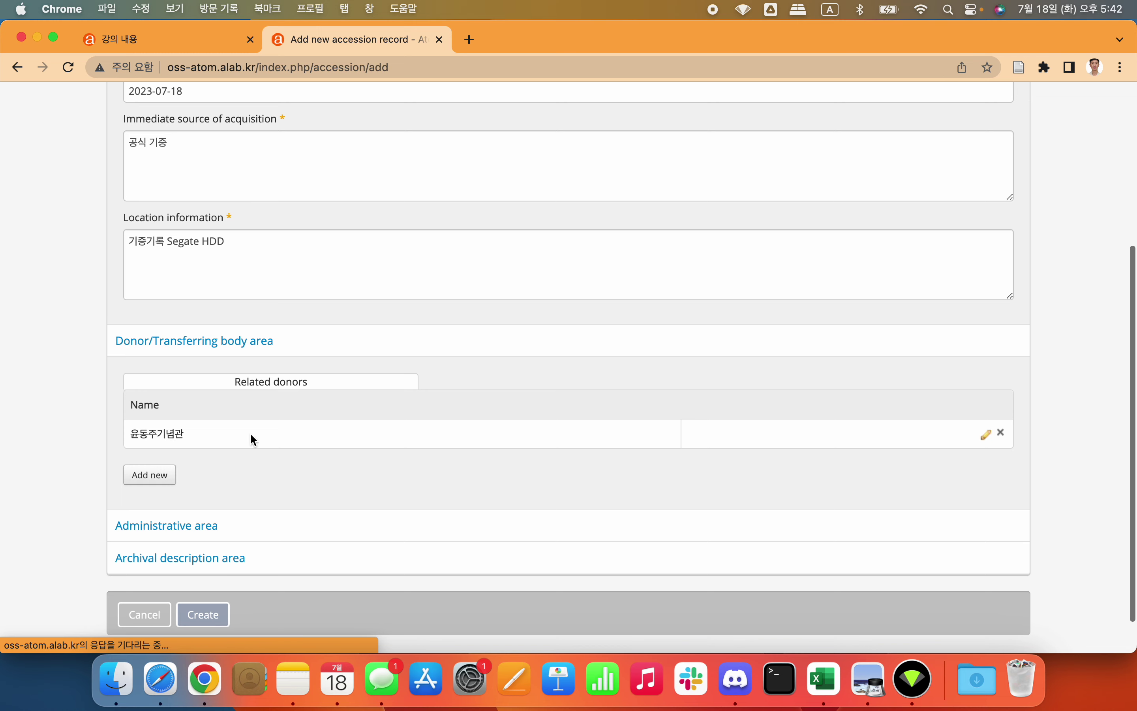
left_click(158, 476)
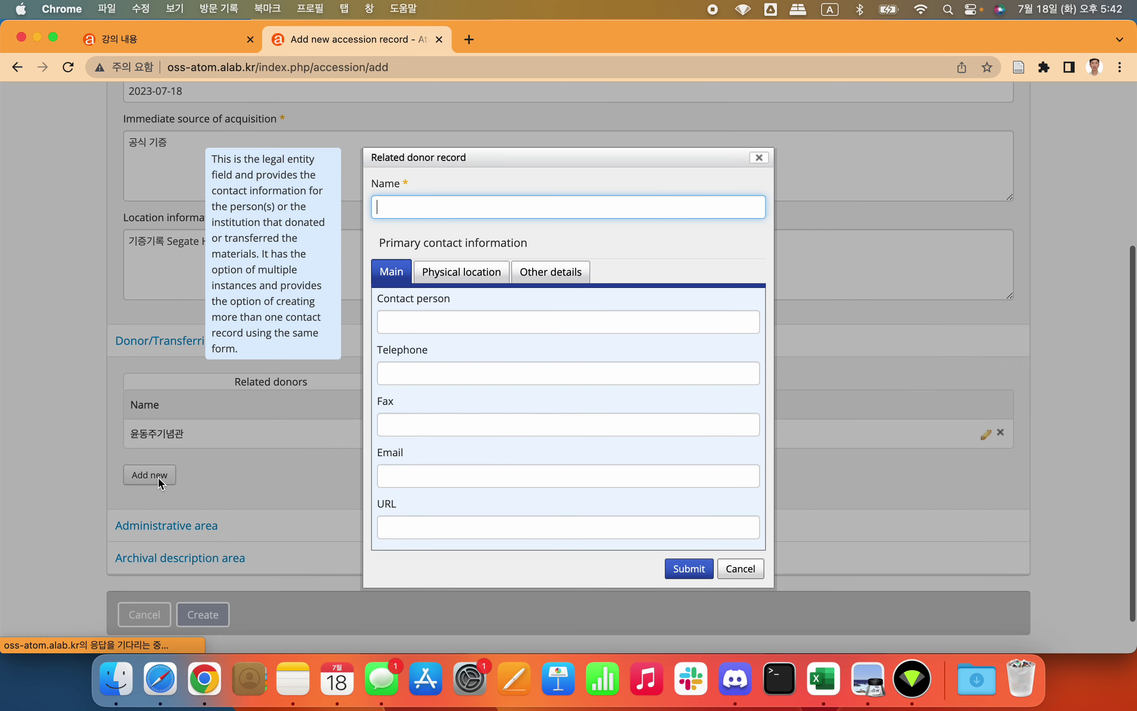
left_click(759, 157)
scroll(409, 322, "down", 2)
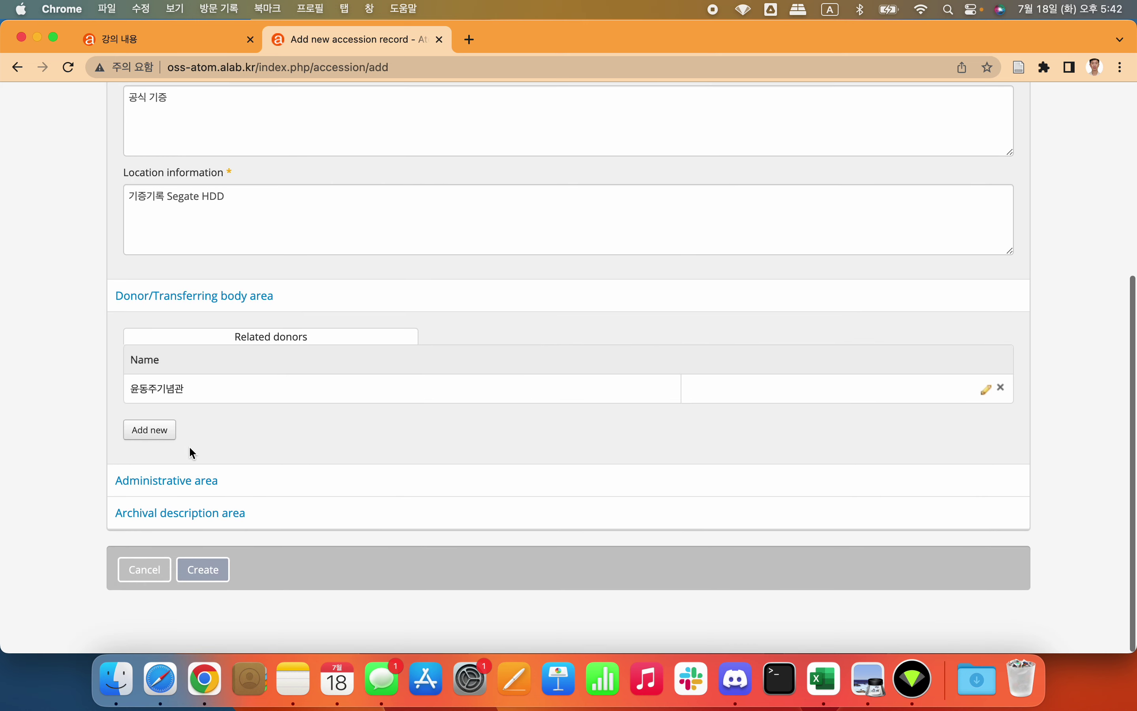
Step: In the Administrative area, choose Gift for acquisition type and Public transfer for resource type
left_click(172, 487)
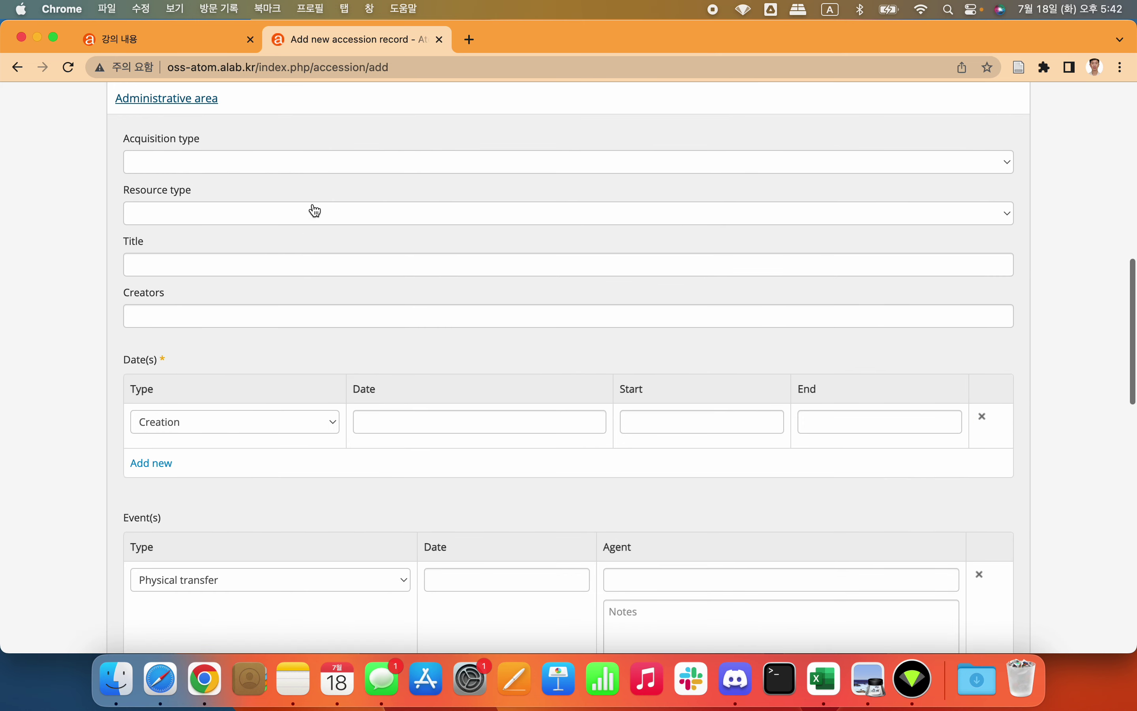
left_click(221, 161)
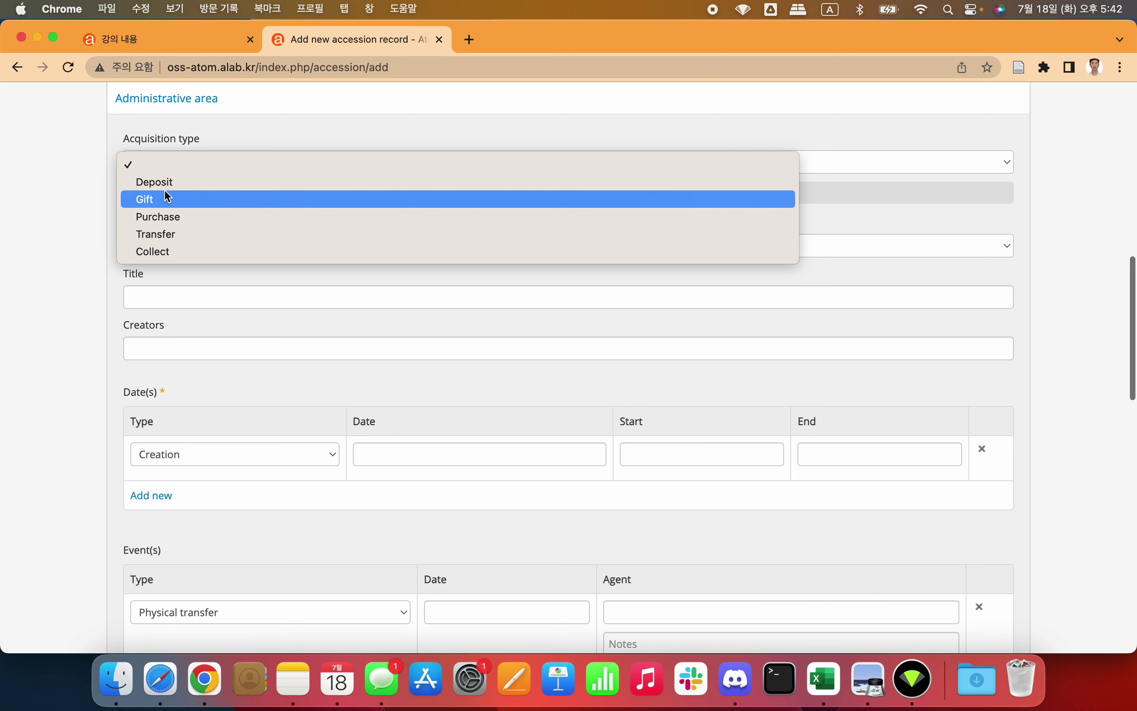
left_click(167, 196)
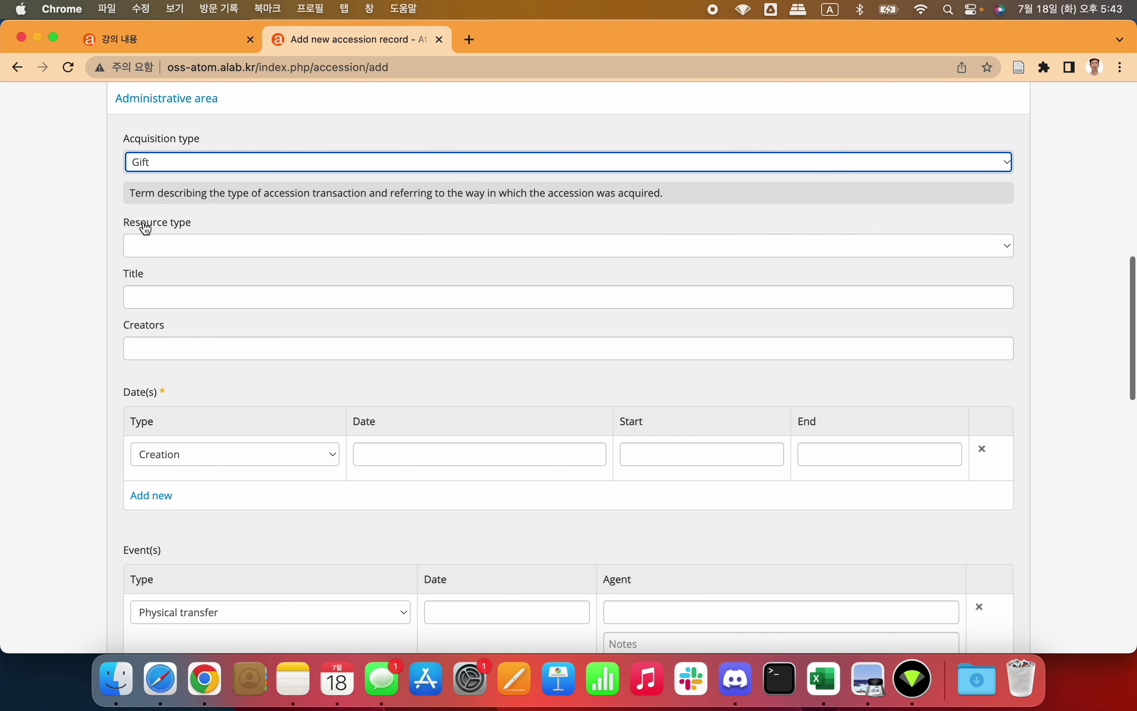
left_click(85, 223)
left_click(171, 207)
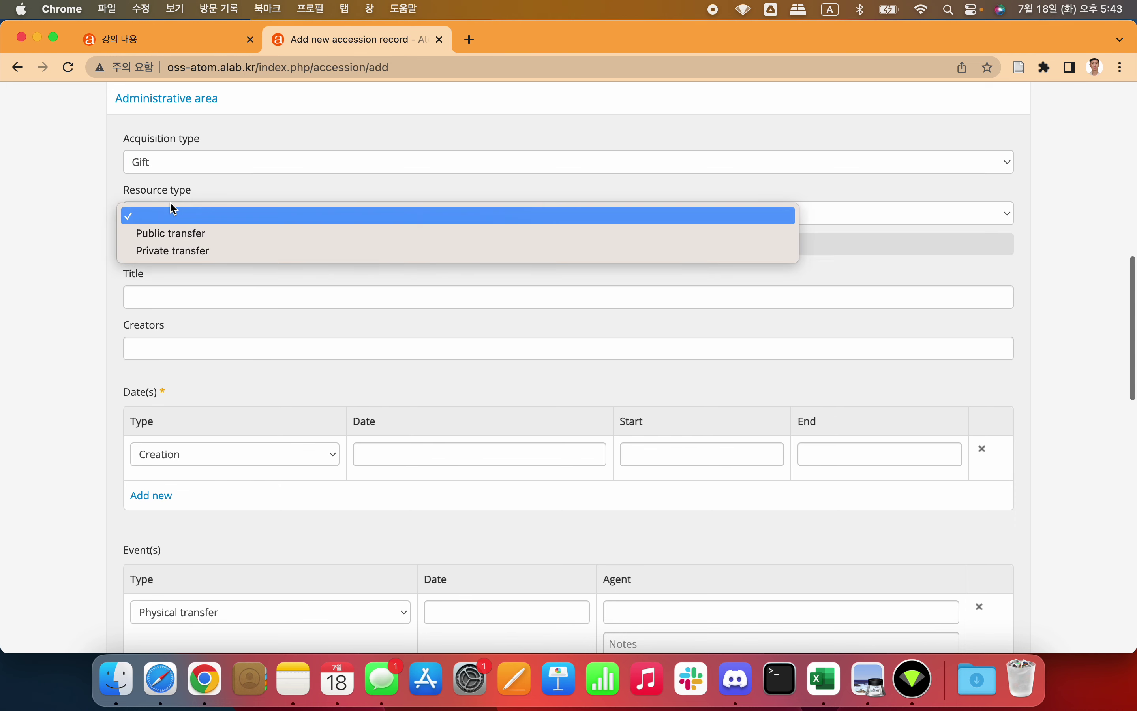
left_click(181, 251)
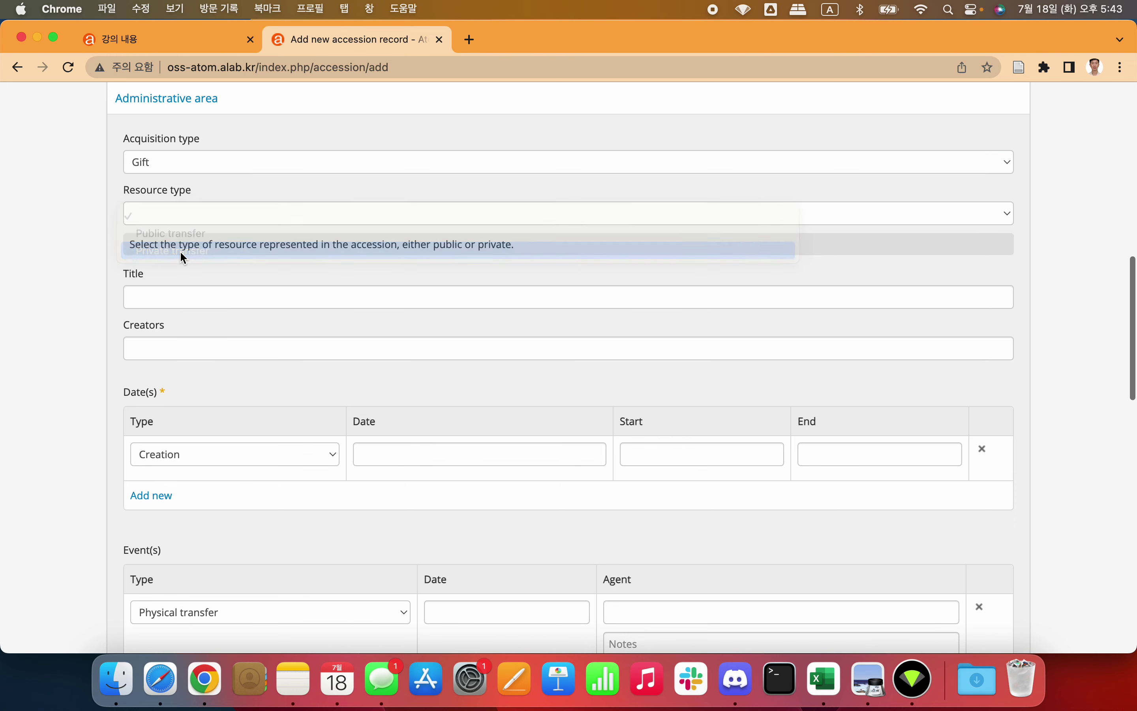
left_click(207, 218)
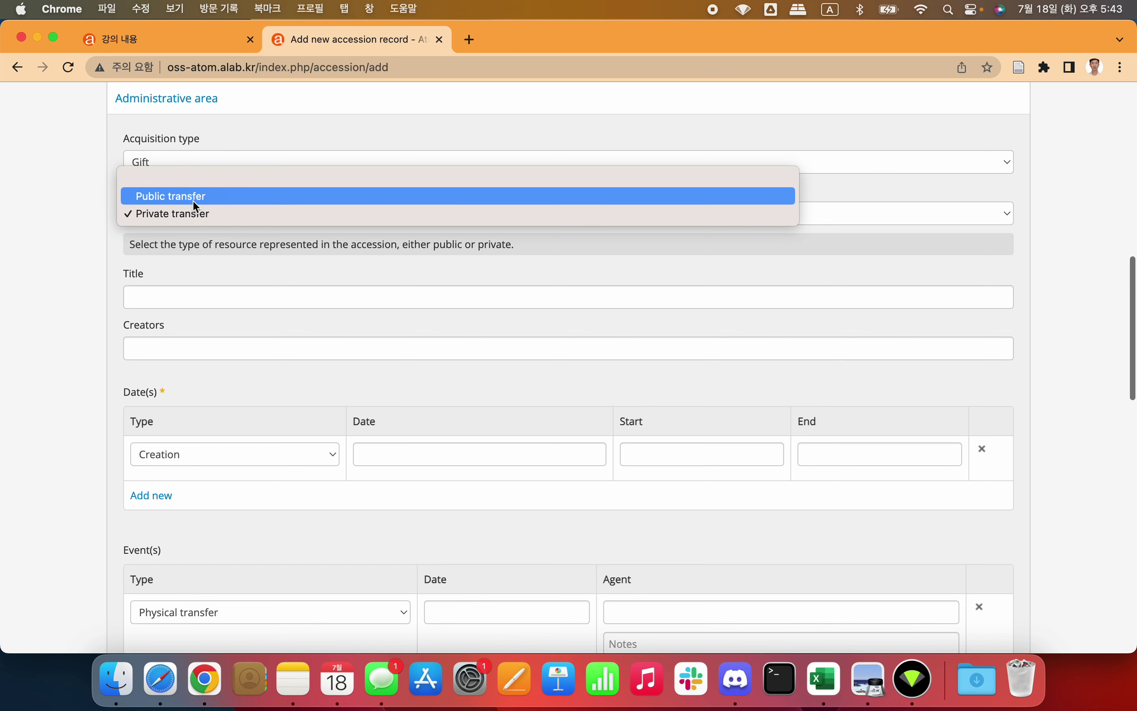
left_click(193, 201)
left_click(66, 269)
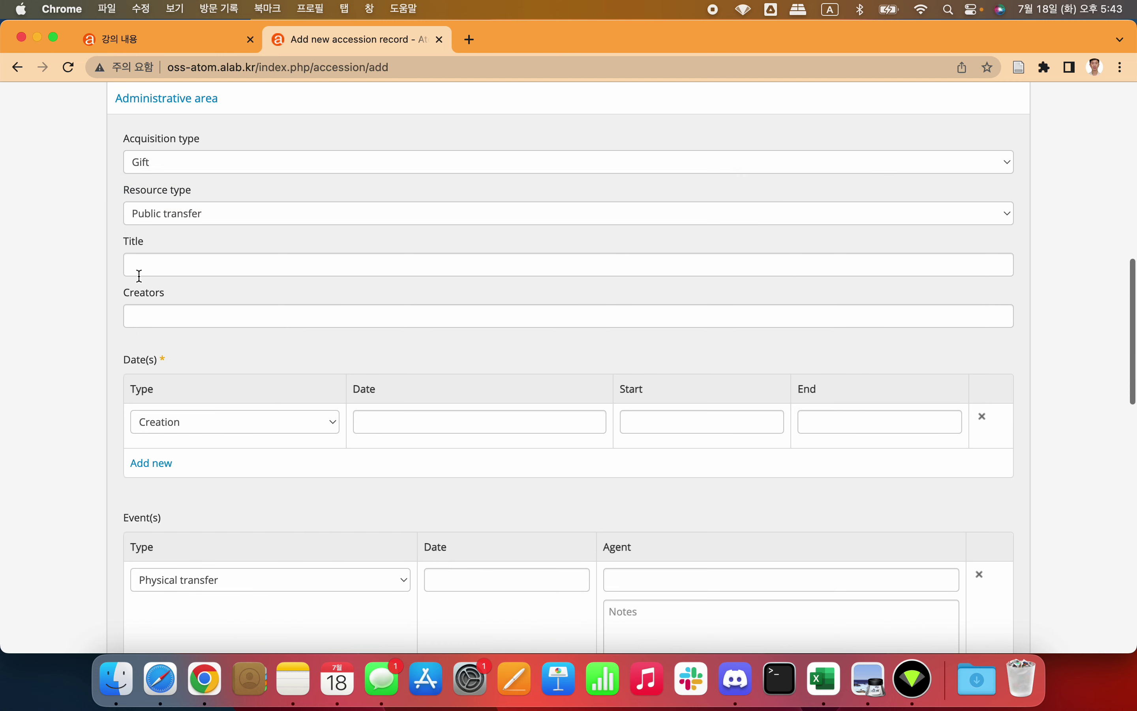
Step: Enter the accession title '김수영 시인 컬렉션'
left_click(179, 260)
type("d")
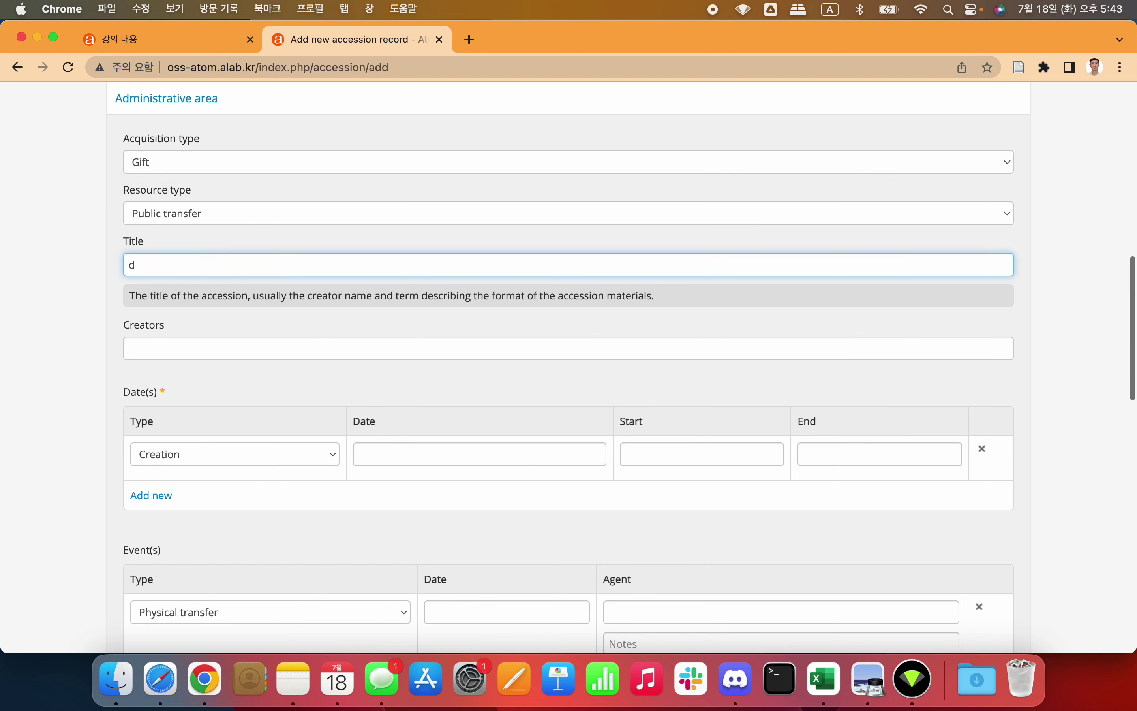
key("BackSpace")
key("ctrl+space")
key("super+equal")
key("super+equal")
type("김수영 싱")
type("인 컬렉셔")
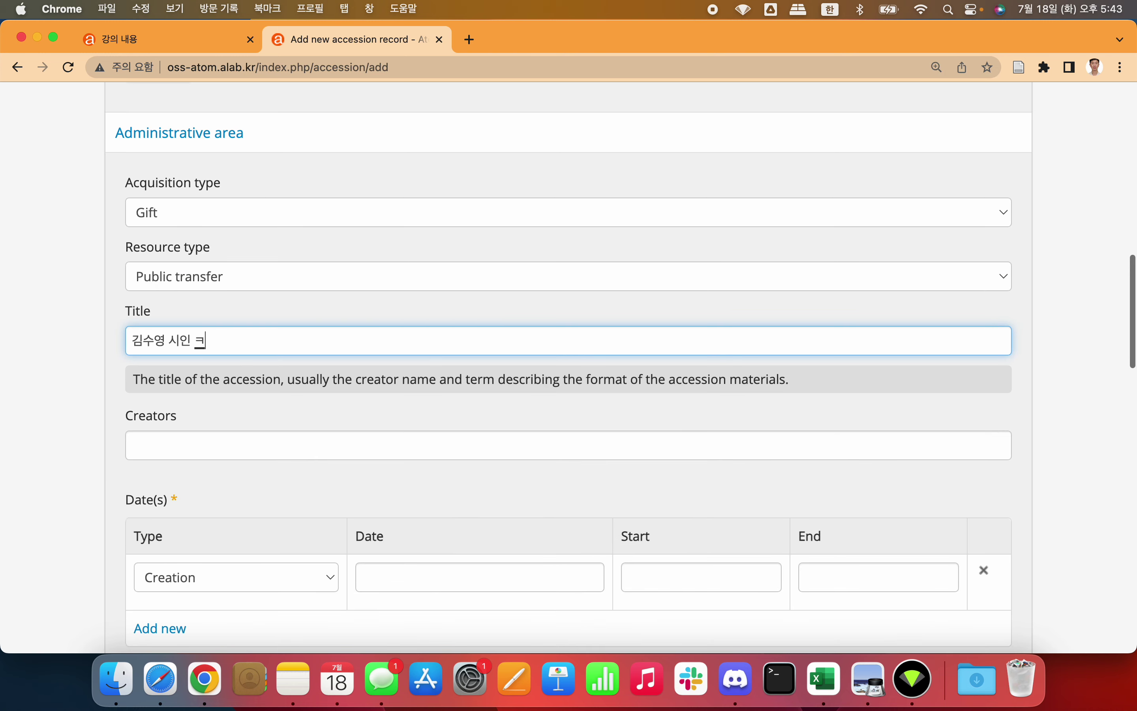
key("BackSpace")
key("BackSpace")
key("BackSpace")
key("BackSpace")
key("BackSpace")
type("컬렉션")
left_click(53, 289)
scroll(103, 306, "down", 3)
left_click(192, 321)
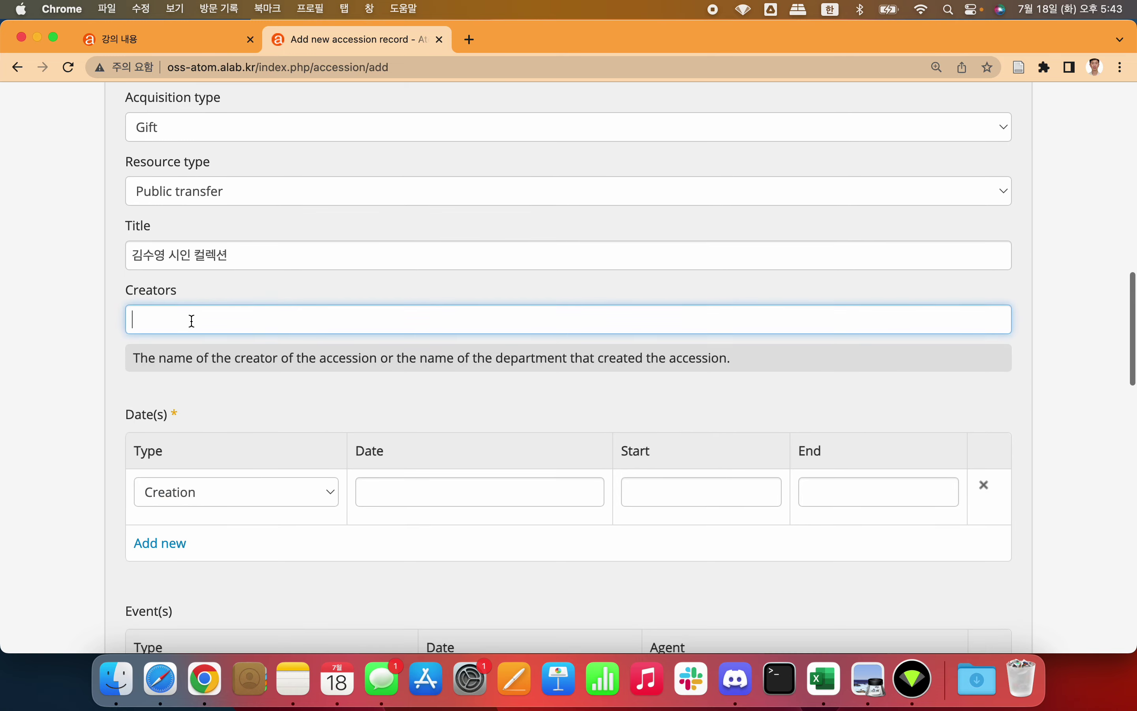
type("김수영")
key("BackSpace")
key("BackSpace")
key("BackSpace")
key("BackSpace")
key("BackSpace")
left_click(96, 322)
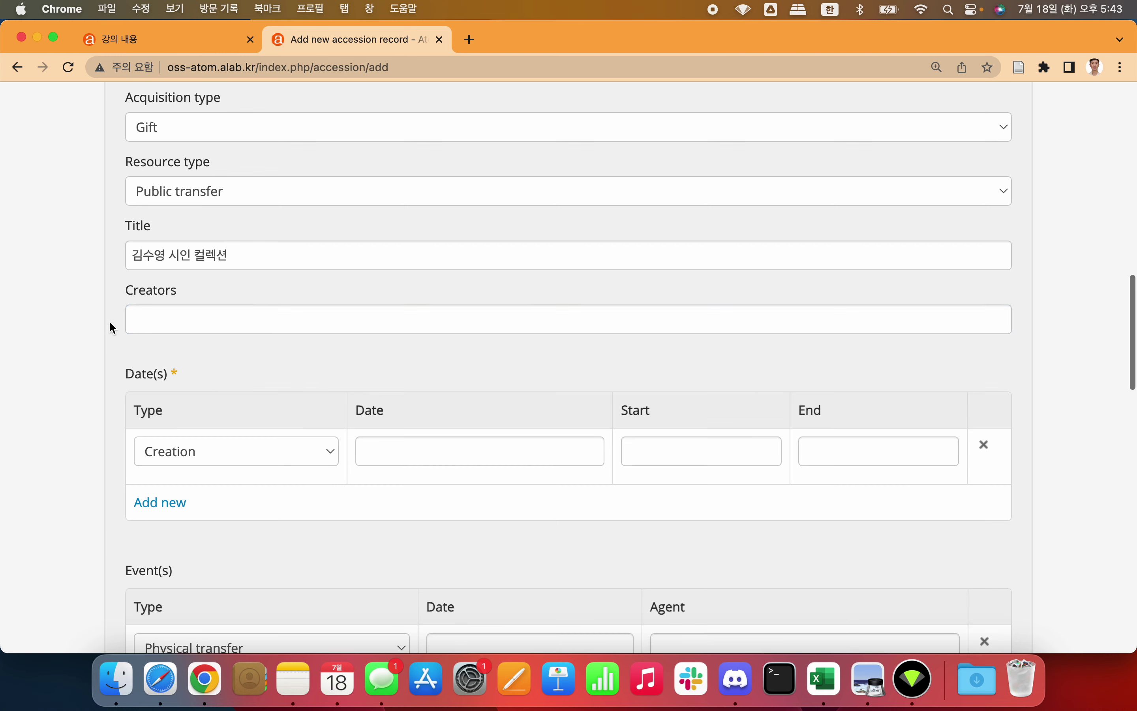
left_click(238, 325)
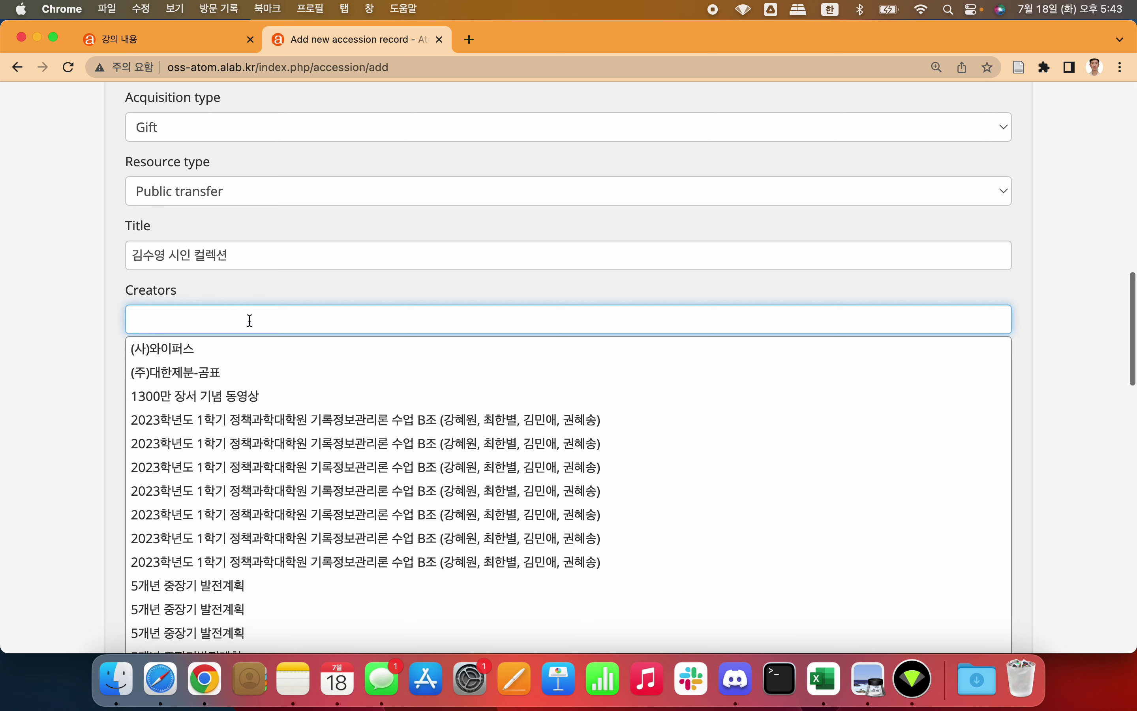
type("김수영")
left_click(154, 320)
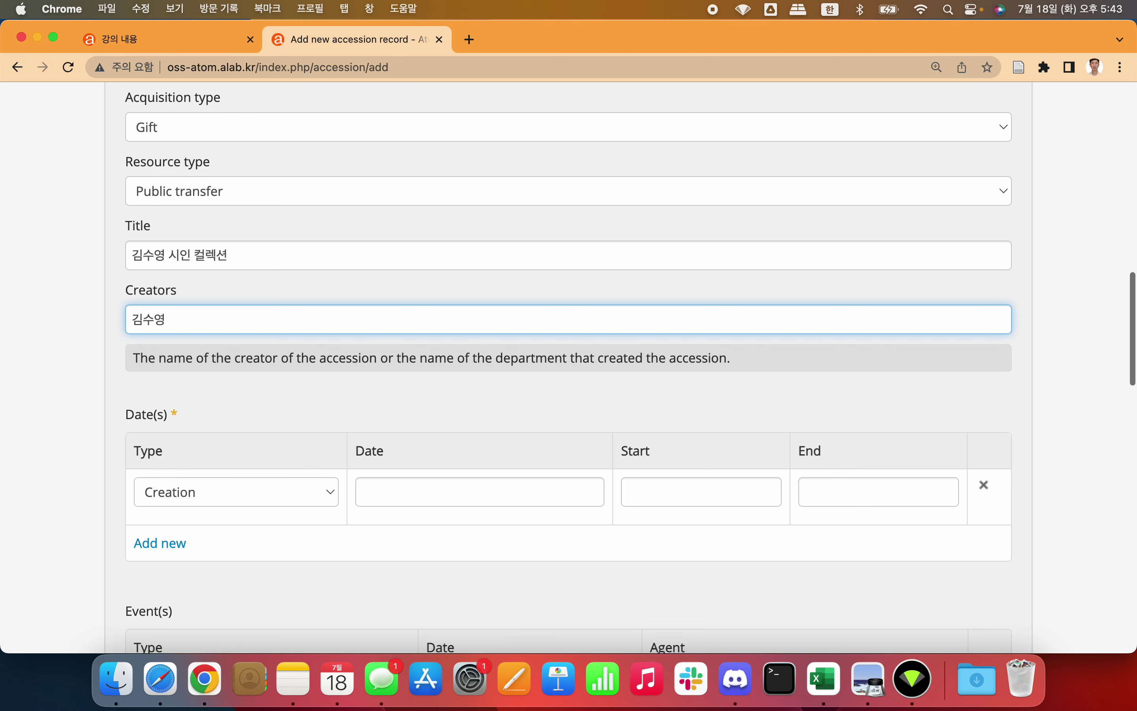
key("Return")
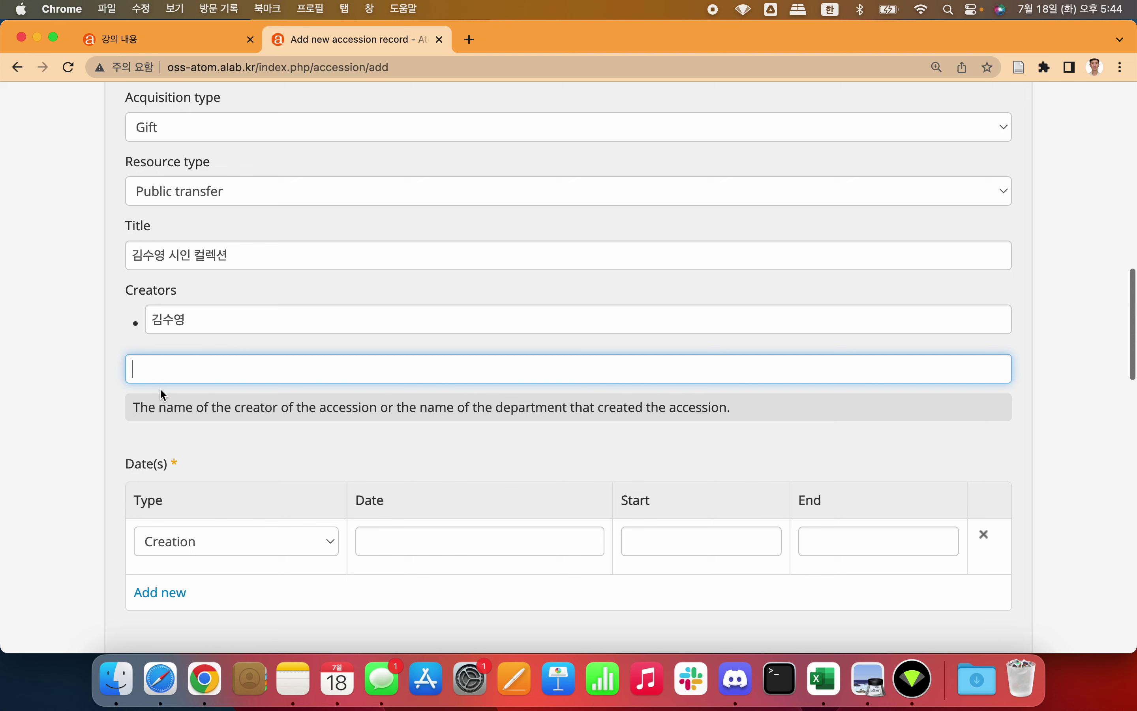
left_click(74, 391)
scroll(73, 390, "down", 4)
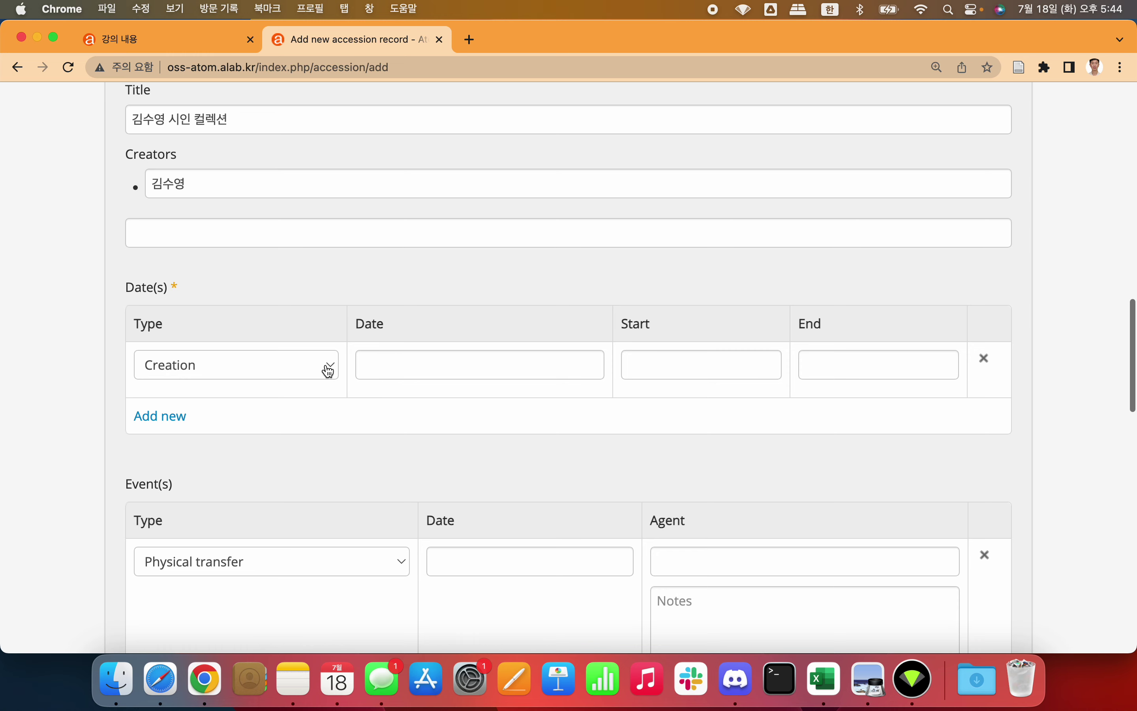
Step: Keep Creation as the first date row's type, then open a new browser tab
left_click(329, 371)
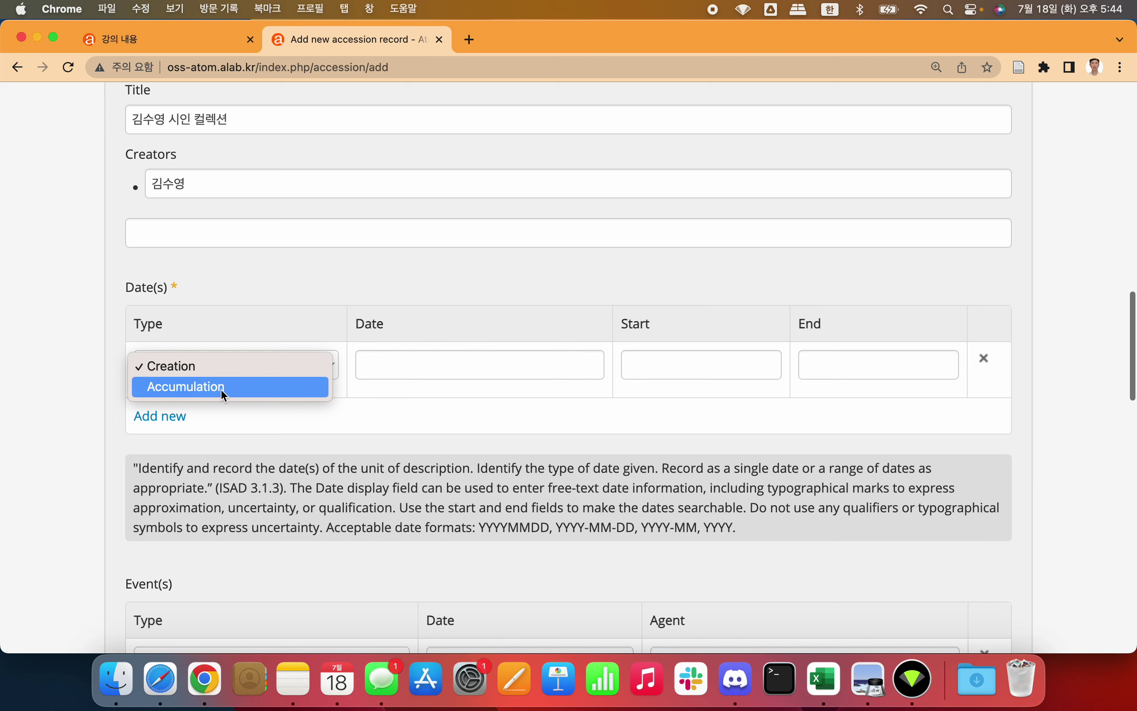
left_click(256, 371)
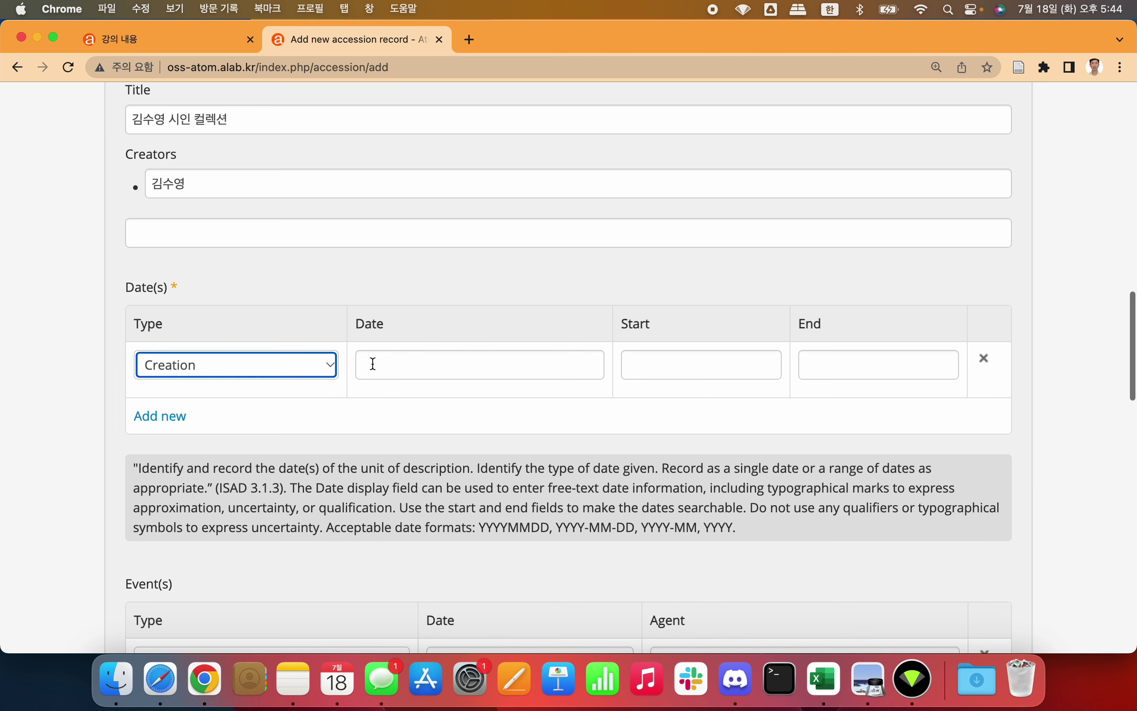
left_click(402, 369)
left_click(693, 378)
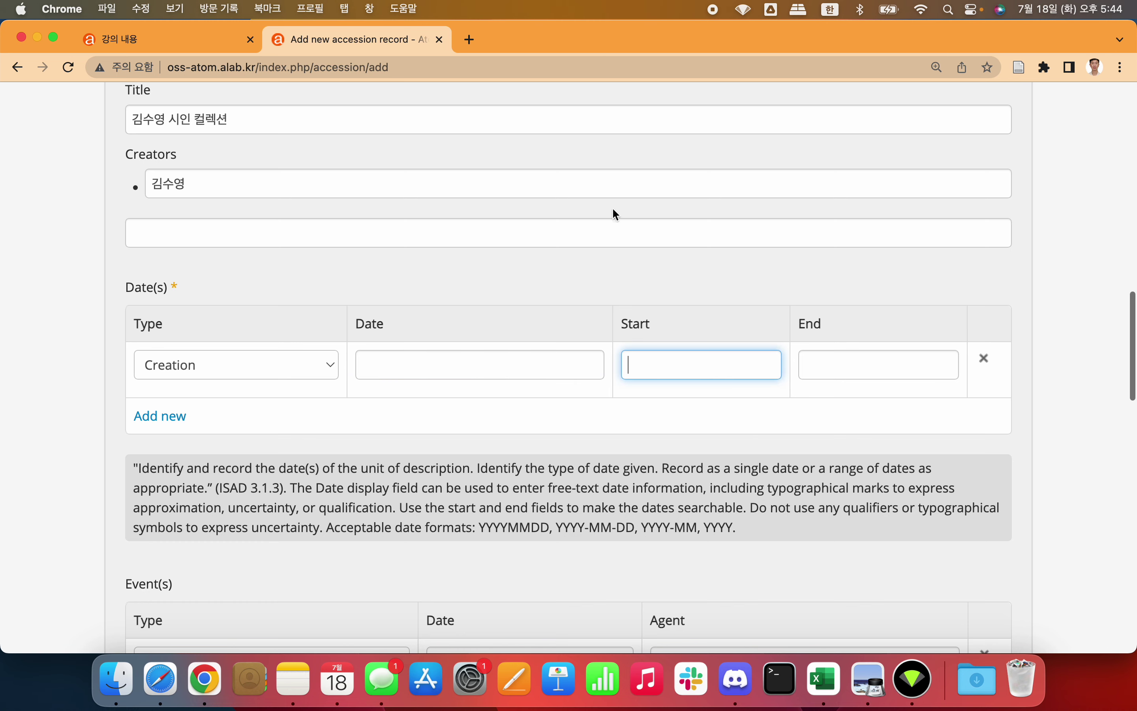
left_click(470, 40)
Step: Google 김수영 to check his life dates (1921–1968), then return to the accession tab
type("기ㅁ수영")
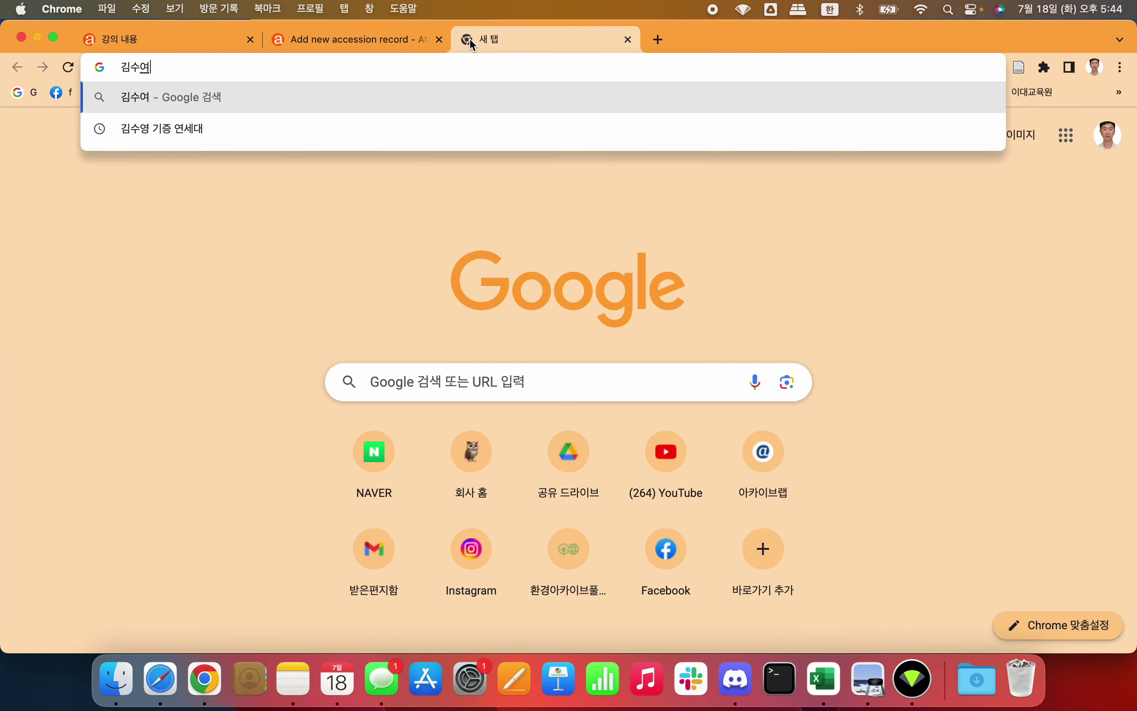
key("Return")
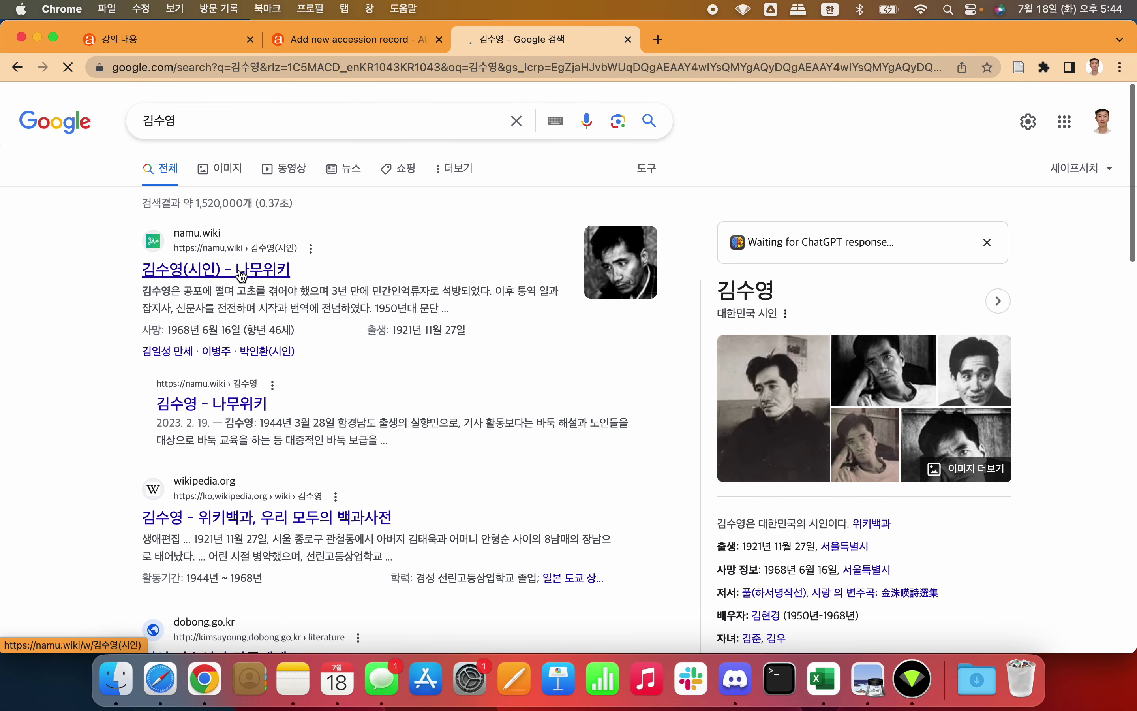
scroll(657, 376, "down", 1)
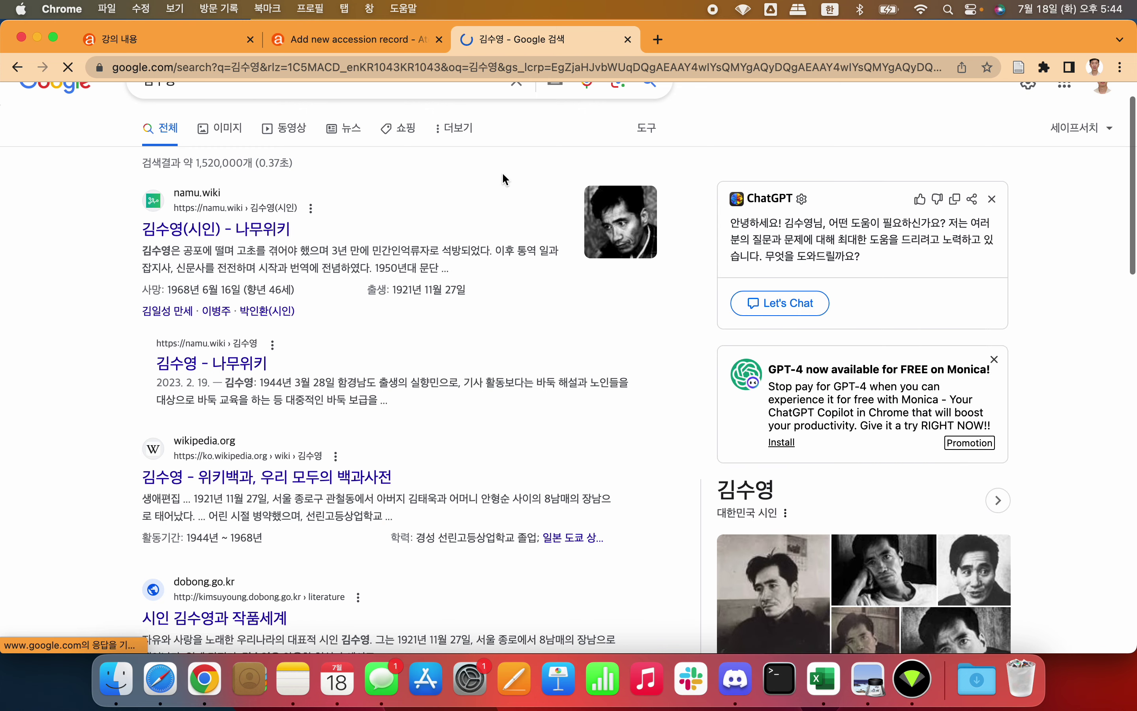
left_click(350, 42)
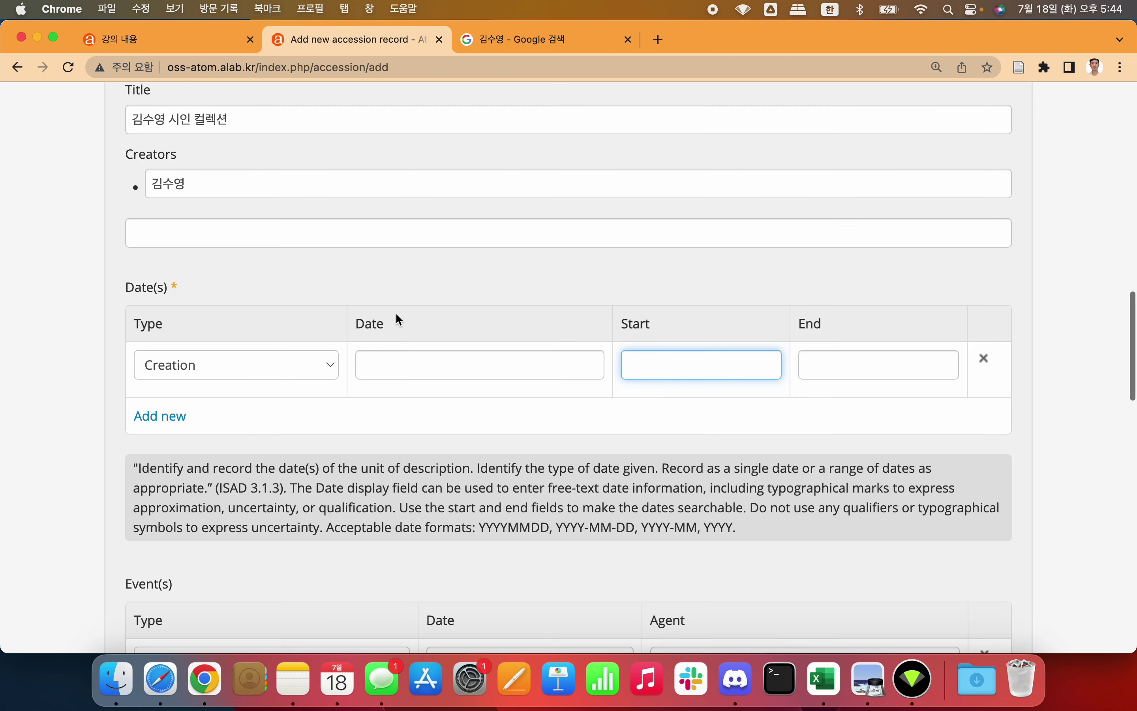
Step: Enter 1940 as start and 1968 as end of the Creation date, then add a second date row
type("1940")
left_click(852, 368)
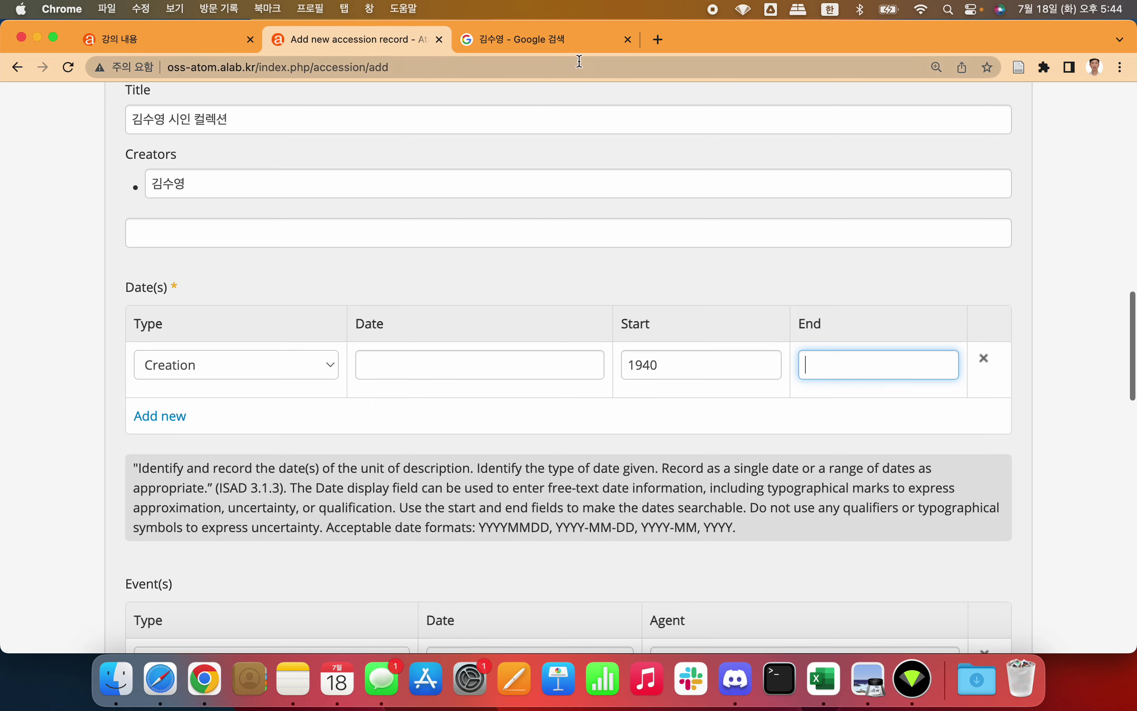
left_click(565, 41)
scroll(841, 347, "down", 5)
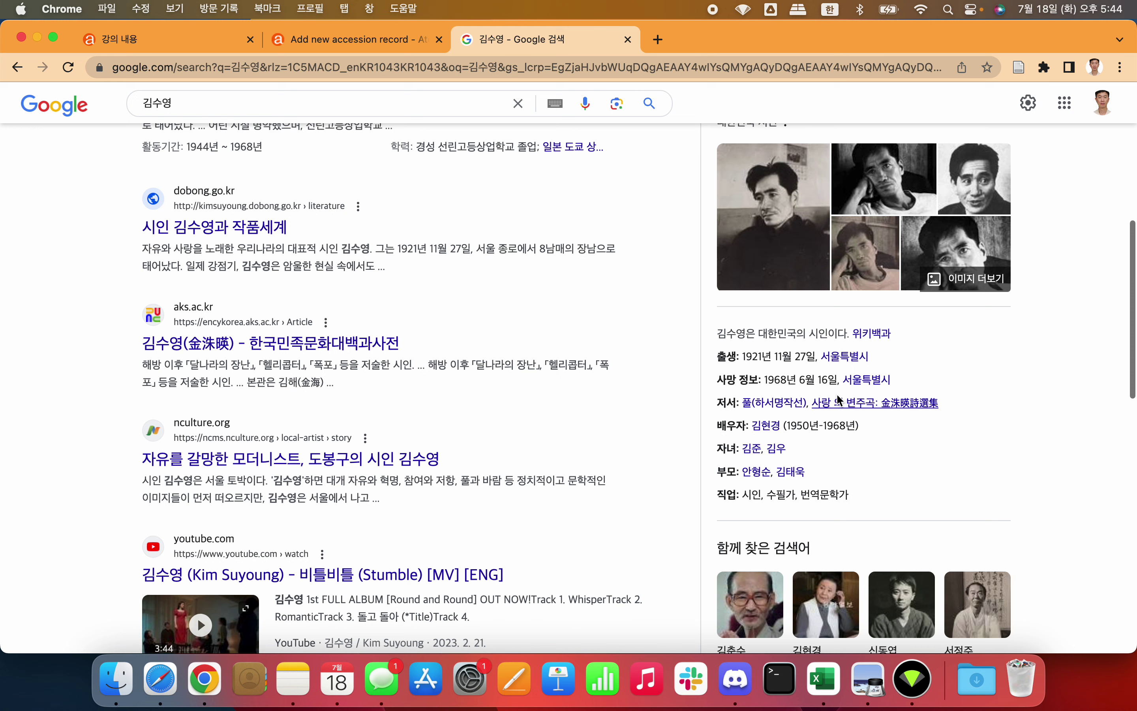
left_click(357, 37)
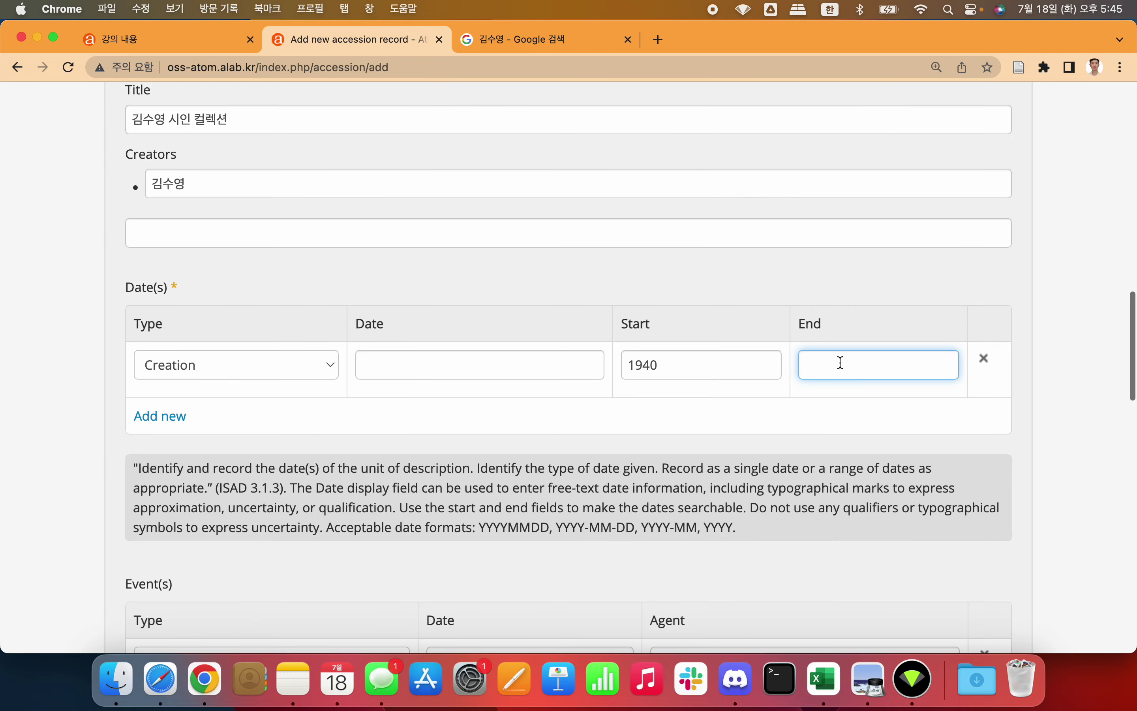
type("1968")
left_click(75, 360)
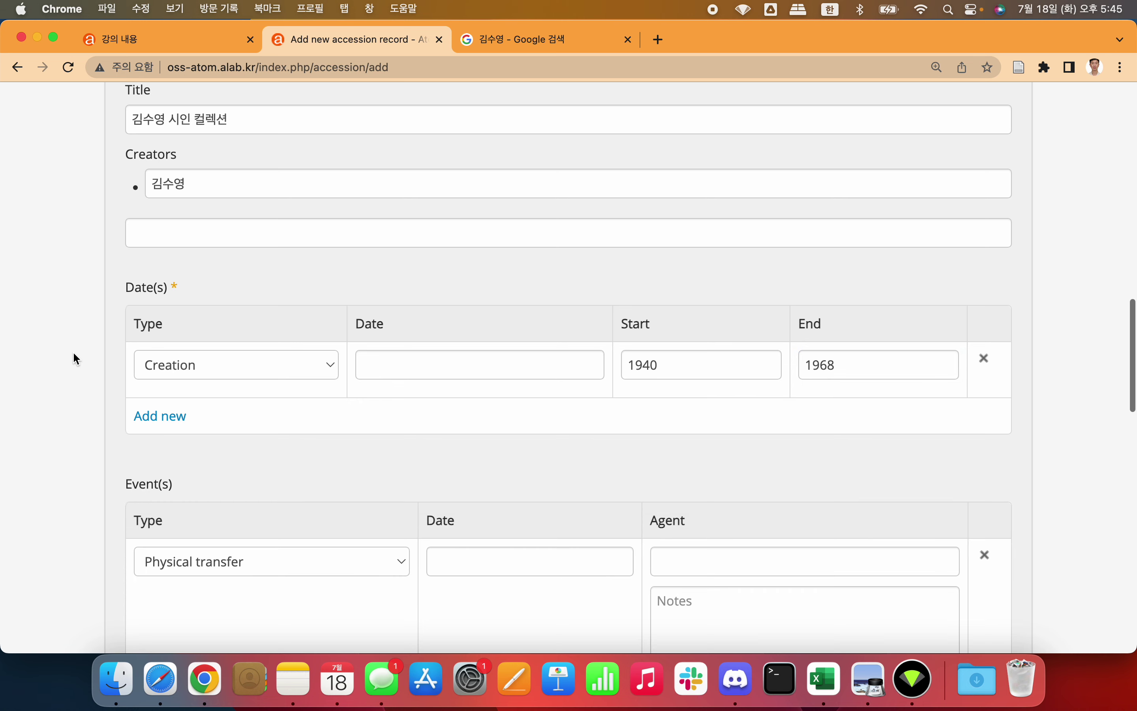
scroll(73, 353, "down", 3)
left_click(167, 288)
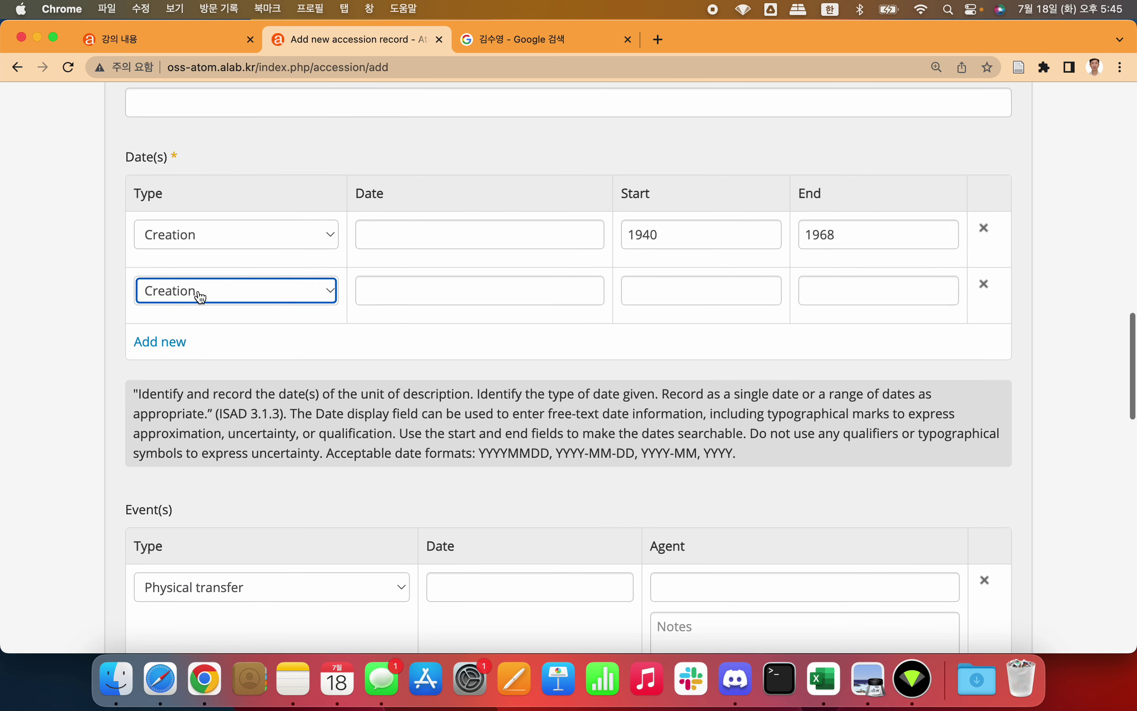
Step: Make the second date row Accumulation with start 2019 and end 2022
left_click(219, 291)
left_click(220, 313)
left_click(846, 233)
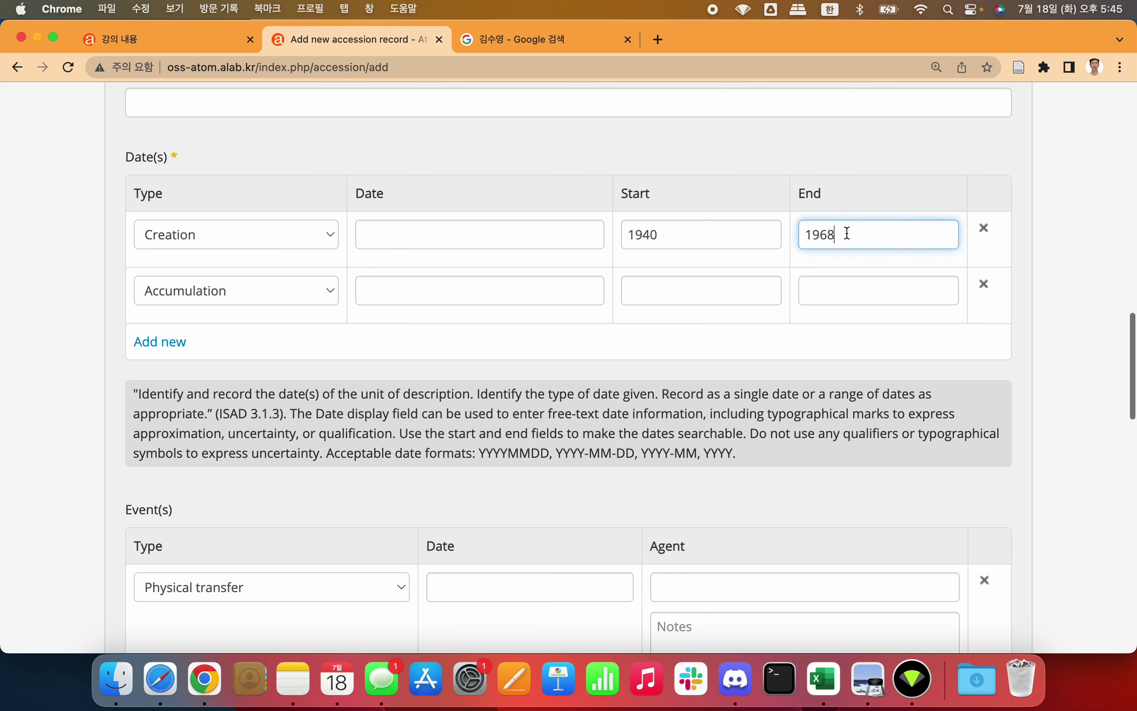
left_click(737, 284)
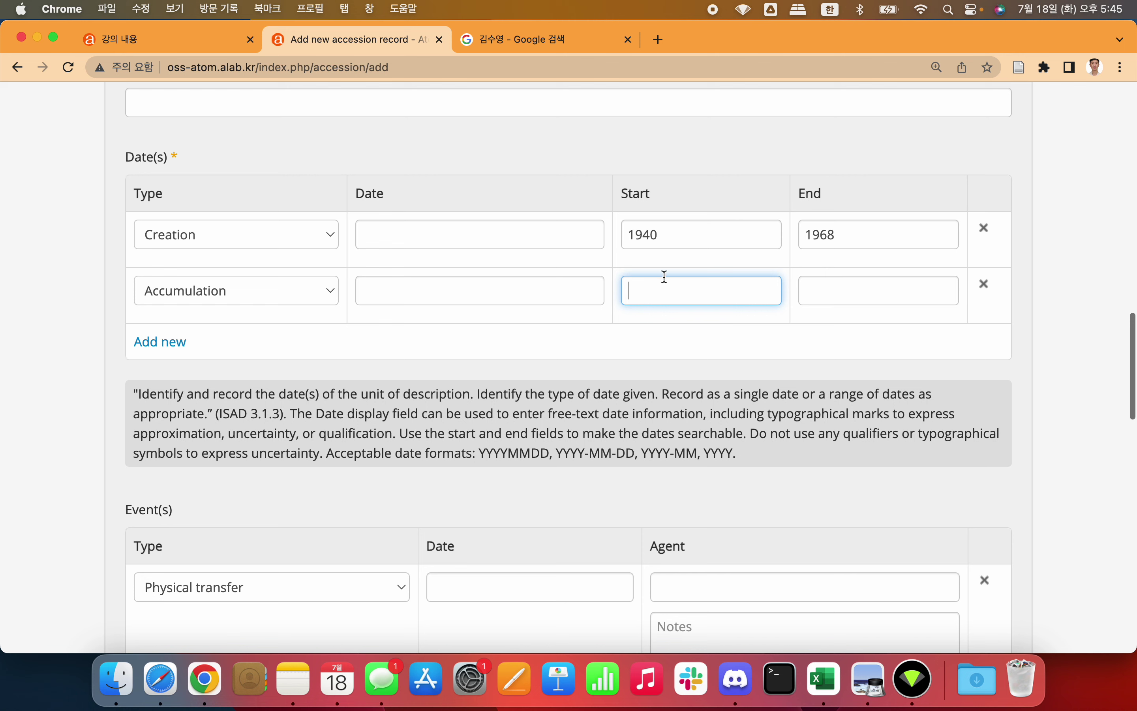
type("2020")
left_click(838, 289)
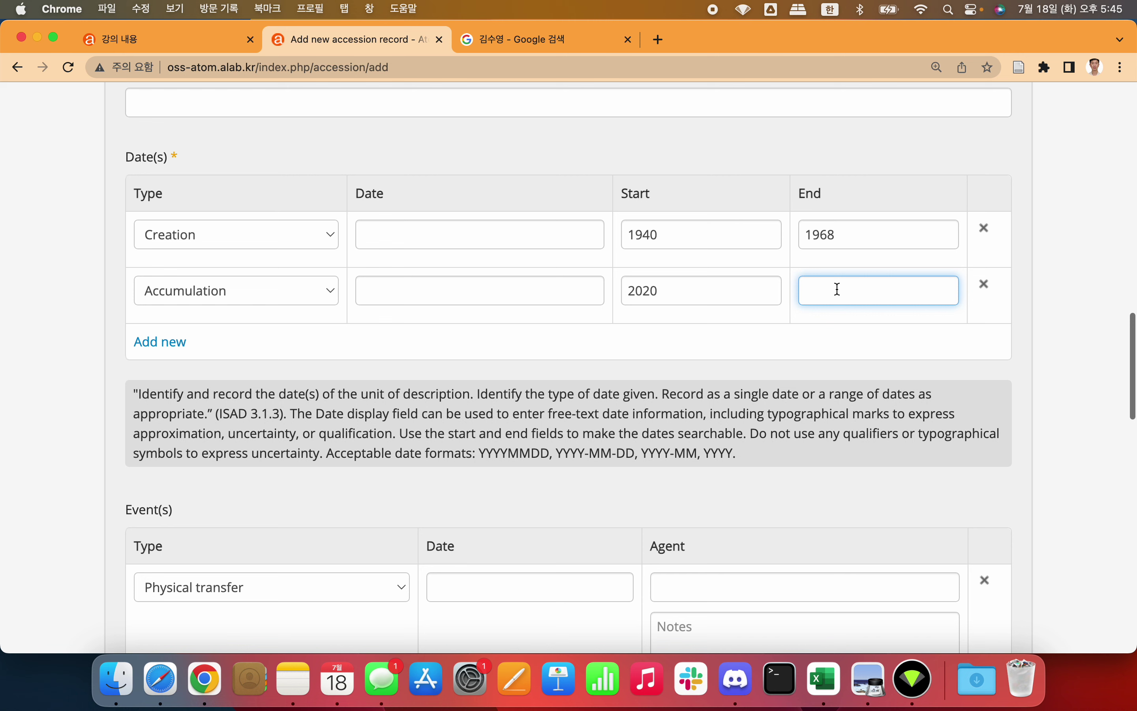
type("202")
type("3")
type("2")
double_click(703, 296)
type("2019")
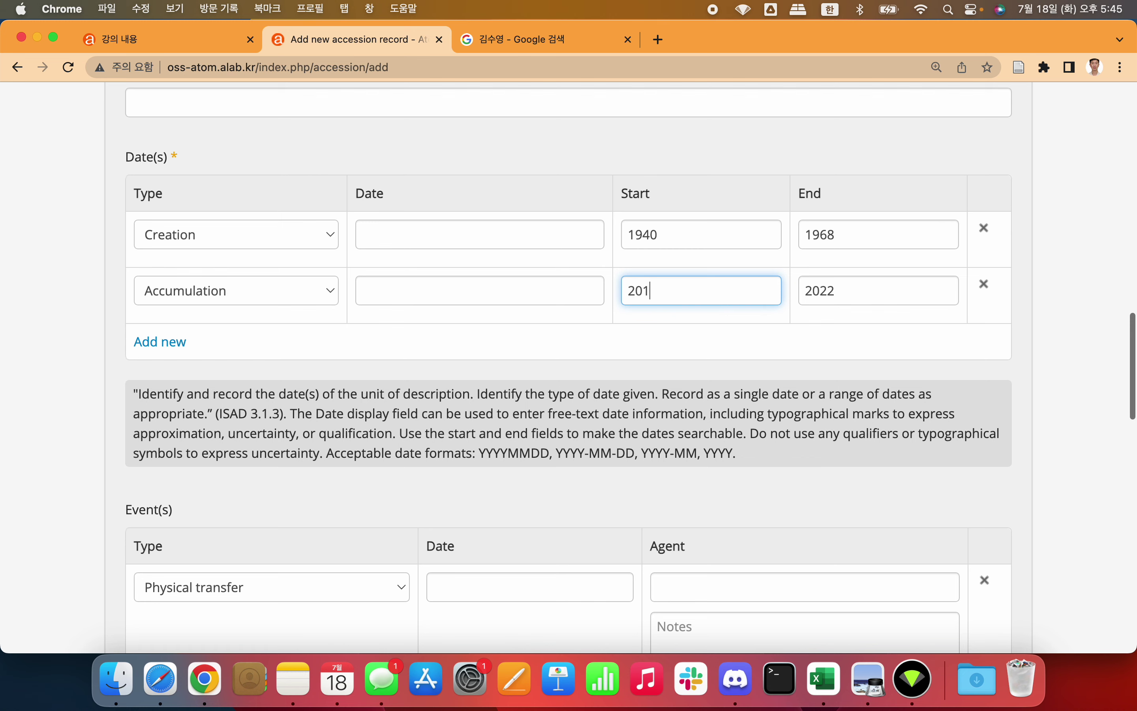
left_click(774, 335)
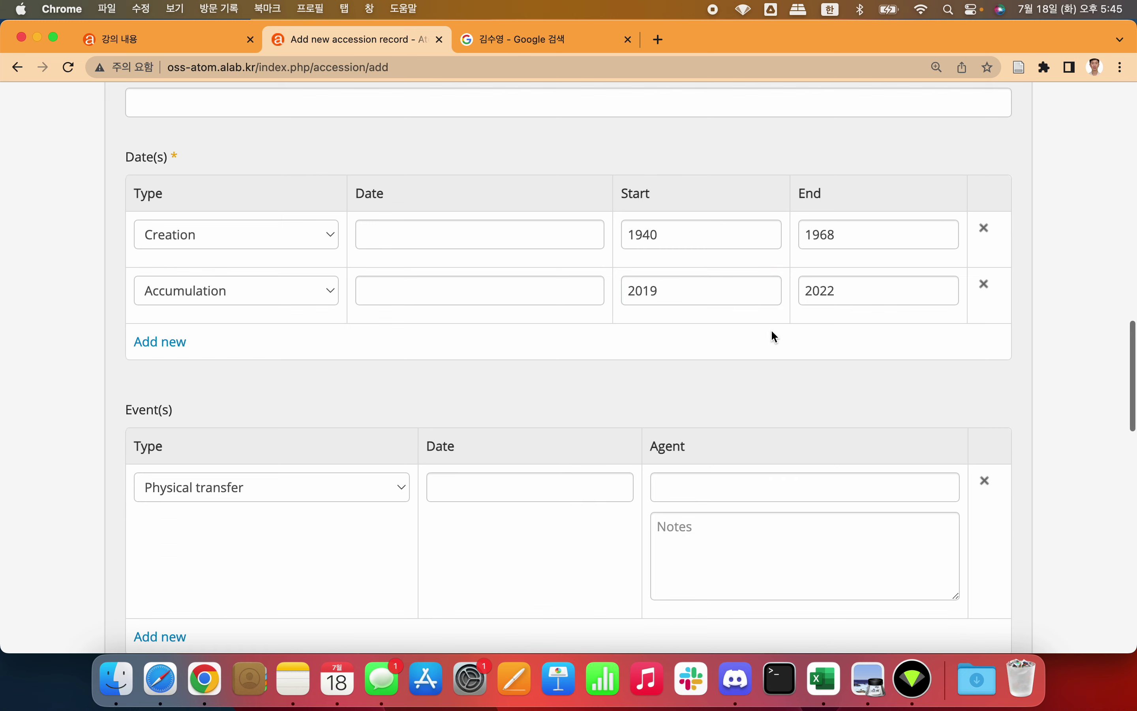
Step: Keep Physical transfer as the event type and scroll down to the custodial history
scroll(774, 335, "down", 2)
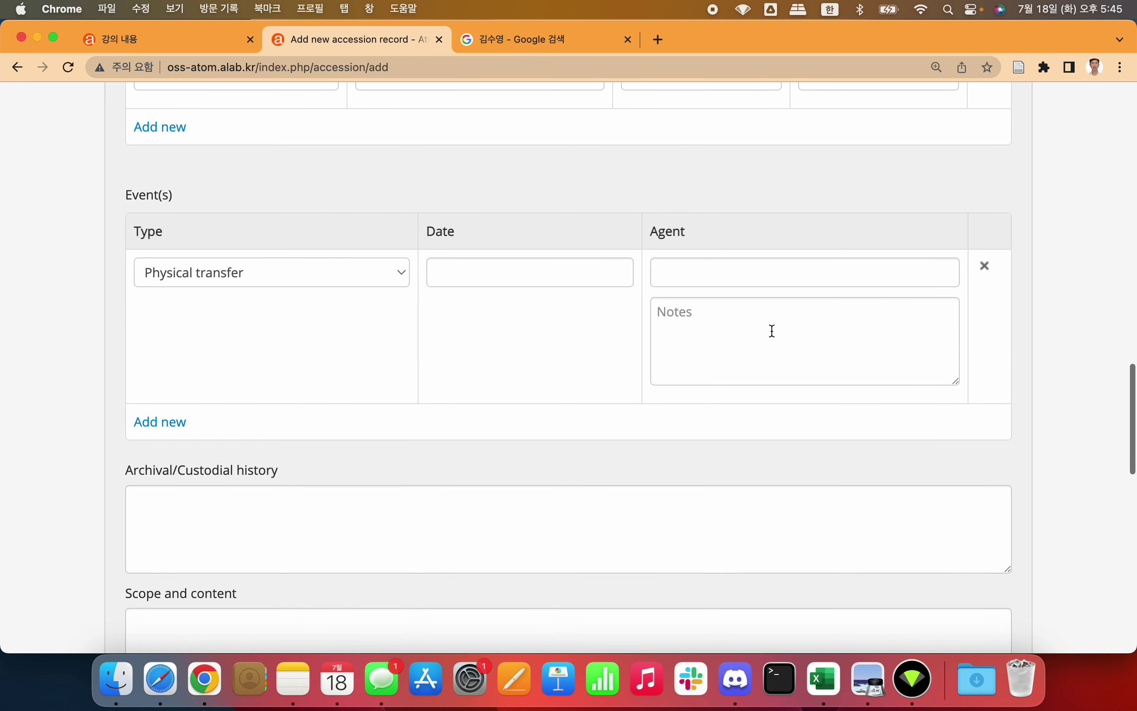
left_click(306, 274)
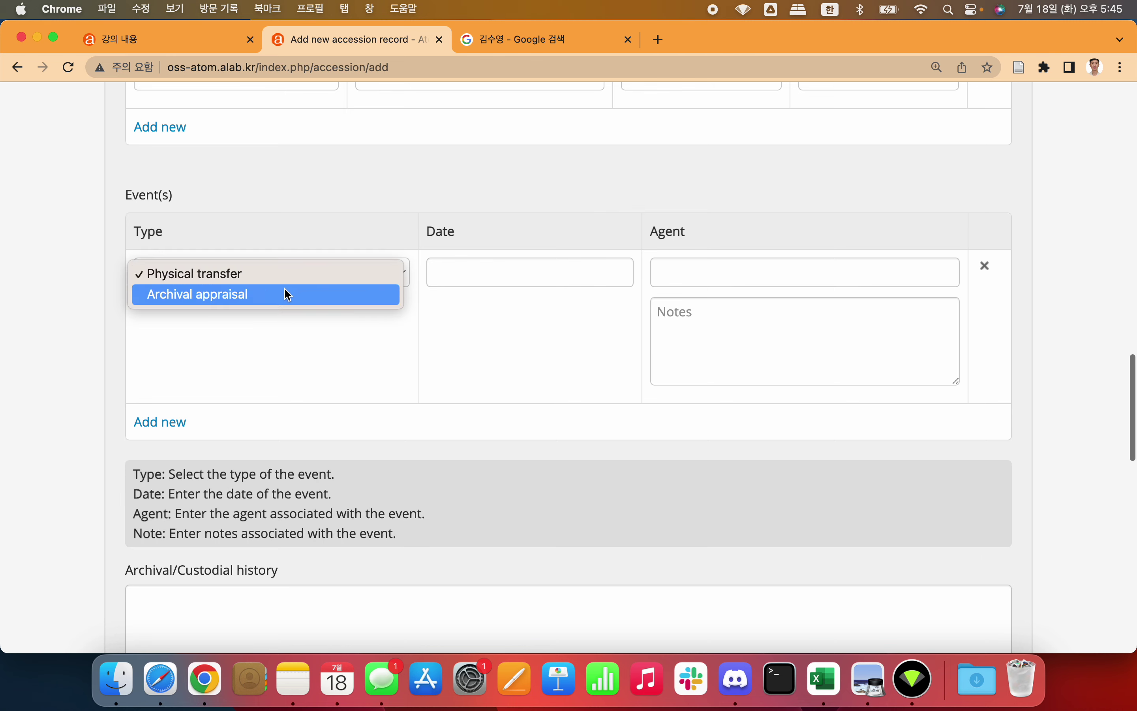
left_click(407, 198)
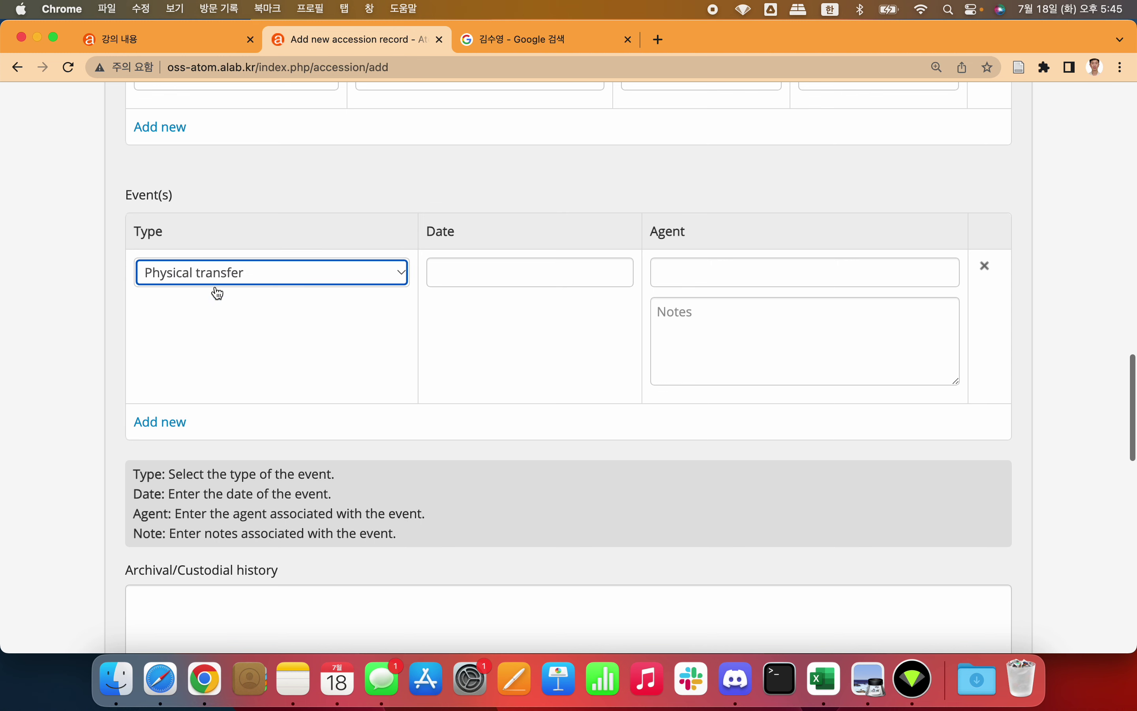
scroll(89, 320, "down", 1)
scroll(88, 318, "down", 5)
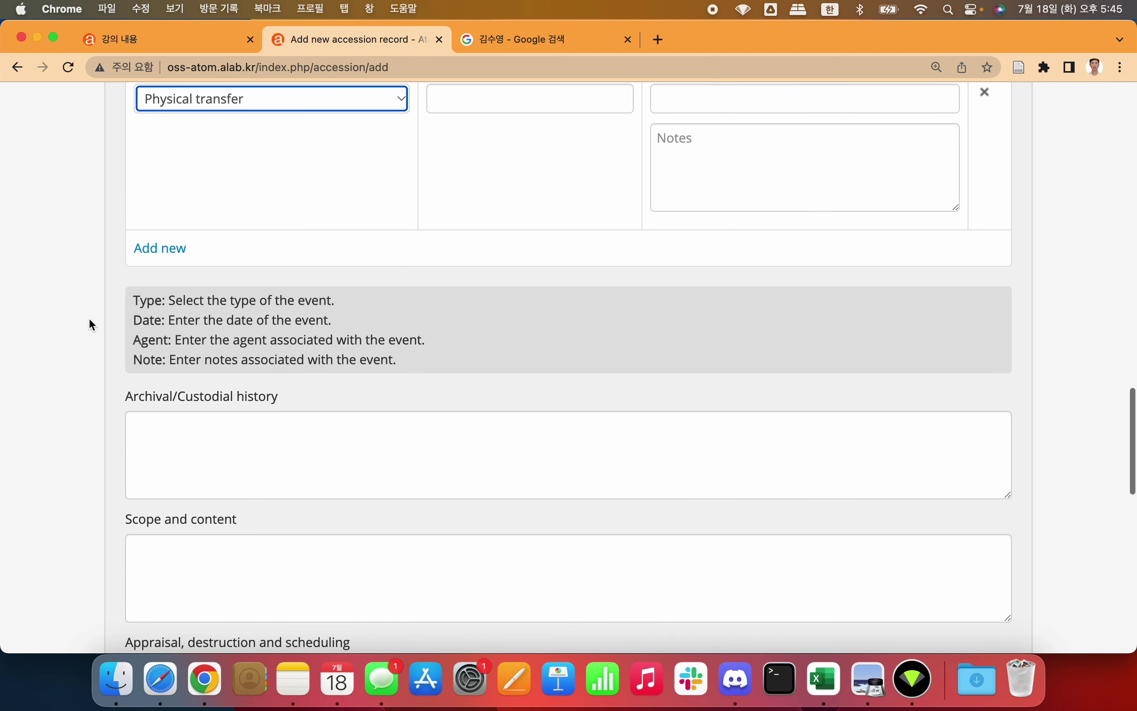
scroll(280, 357, "down", 3)
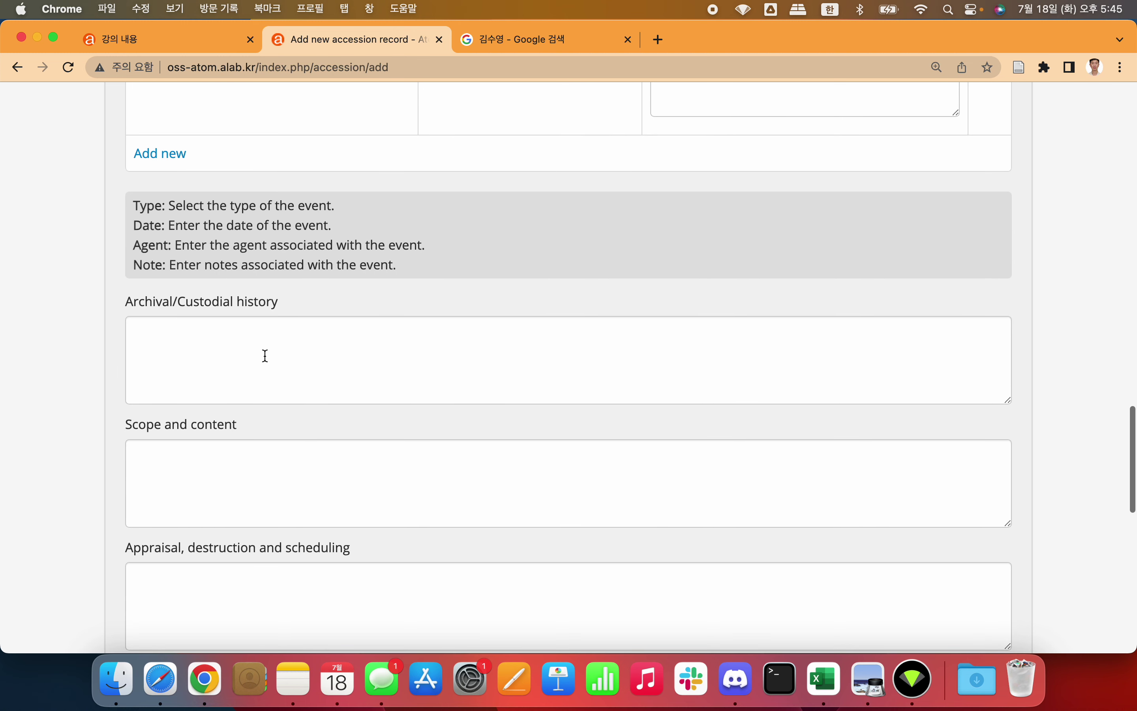
Step: Begin the custodial history: '윤동주 기념관이 소장하고 있는 김수영 시인 컬렉션의 디지털 사본을'
left_click(265, 356)
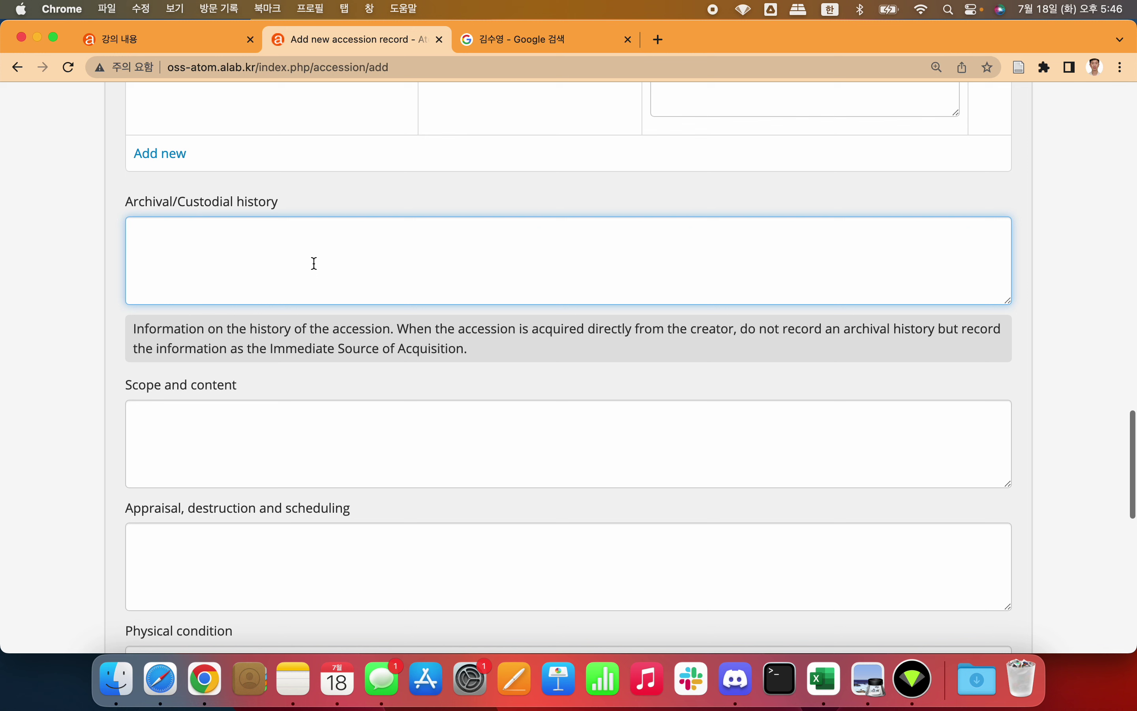
type("윤동주 ㄱ기념")
key("BackSpace")
key("BackSpace")
key("BackSpace")
type("기념관ㄴ이 소장")
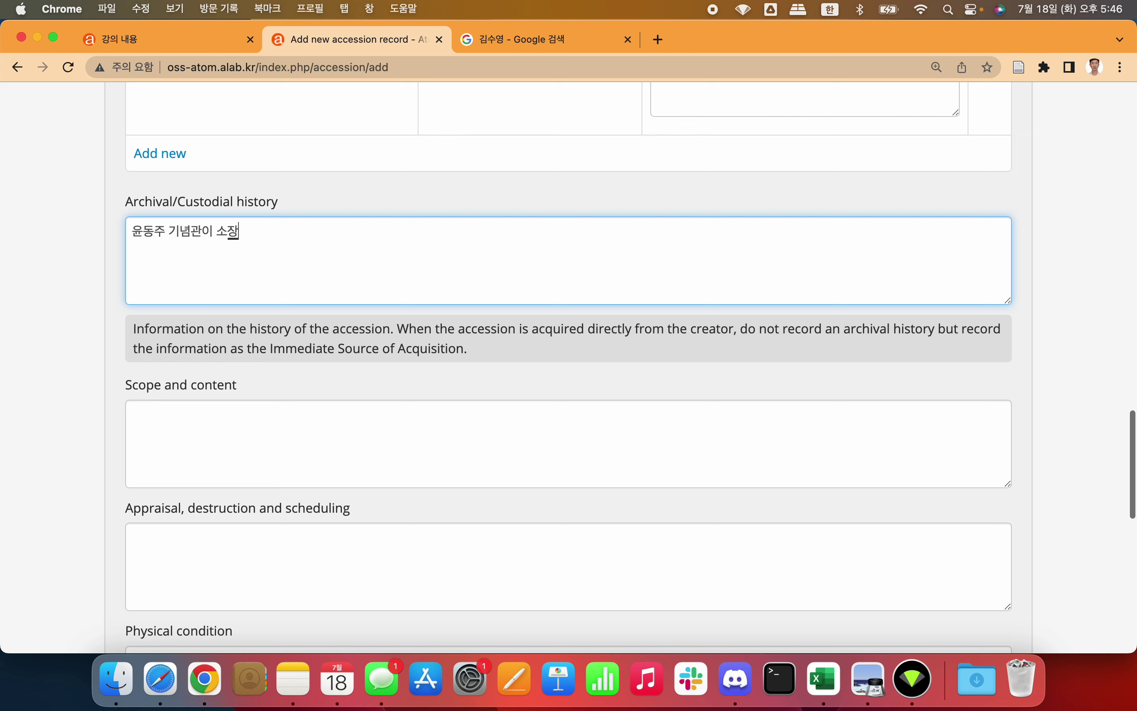
type("하고 있는 ")
type("김수영 시이")
type("ㄴ 컬렉션ㅇ")
type("ㅡㄹ")
key("BackSpace")
key("BackSpace")
type("의 사본을")
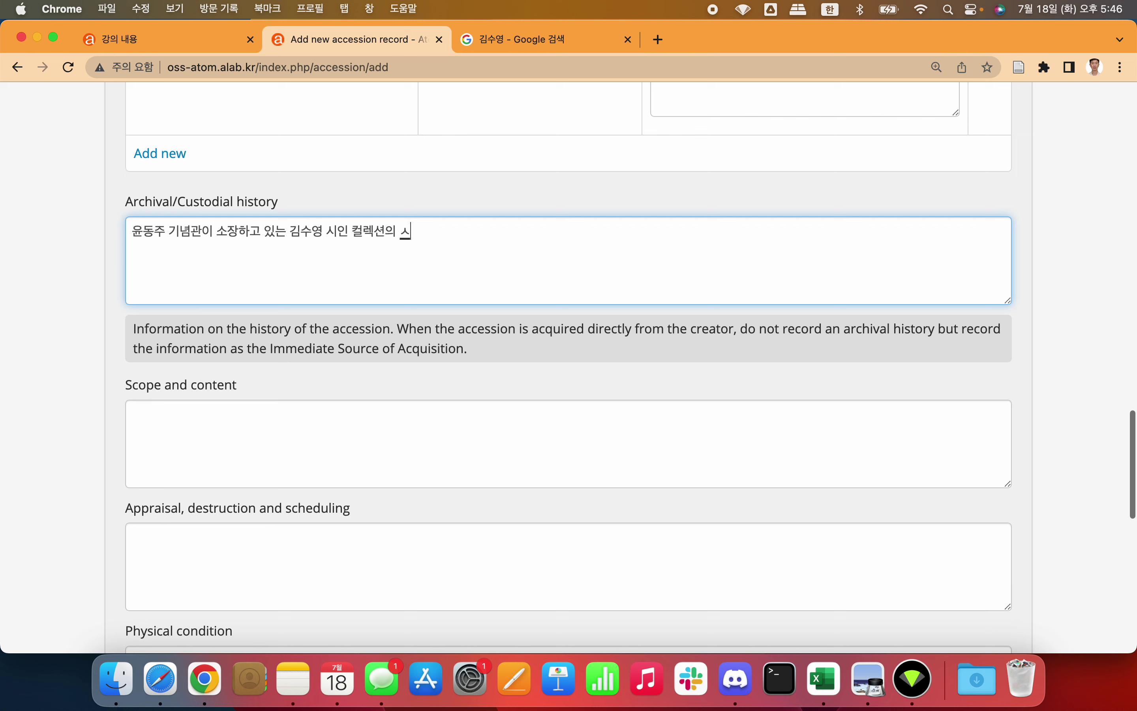
key("Left")
key("Left")
type("디지털")
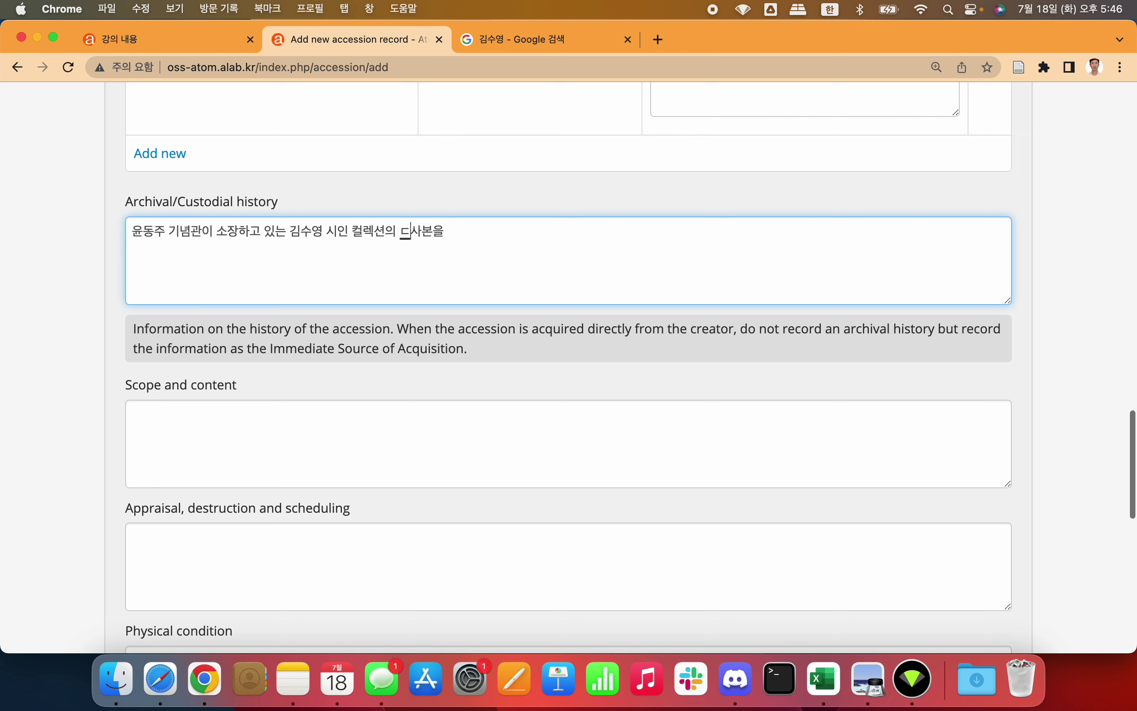
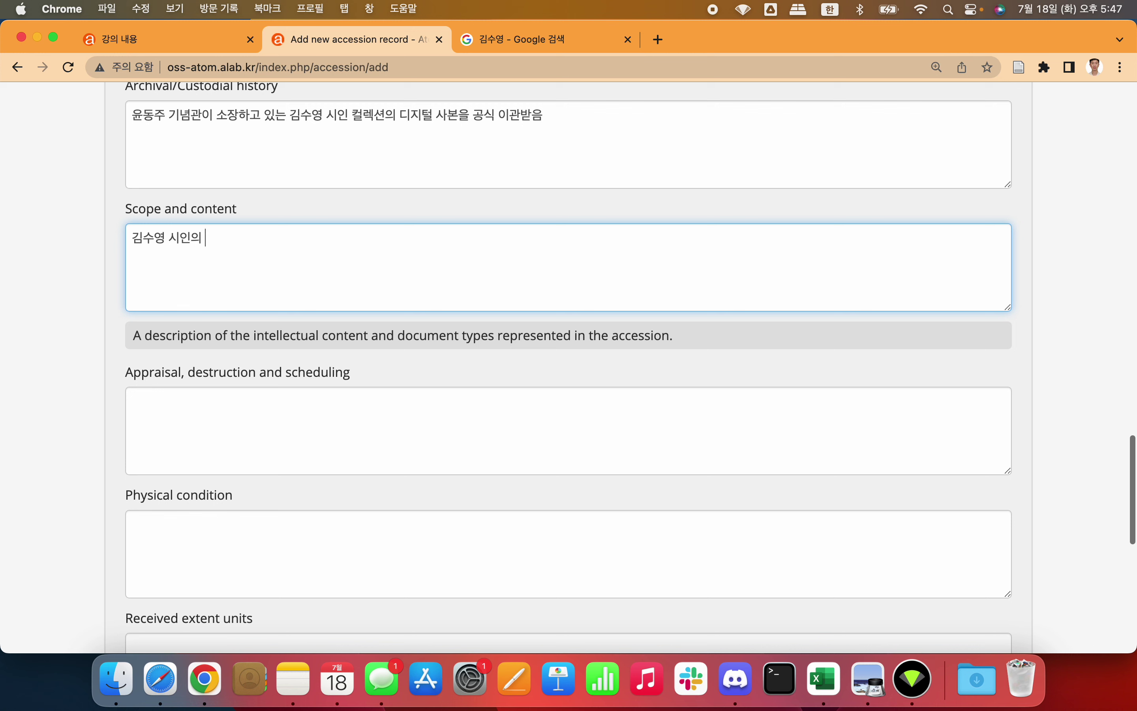
Step: Write the Scope and content note on the poet's 100 handwritten manuscripts and notes over 30-odd years
type("작푸")
type("ㅁ")
type("30여년에 거")
type("ㄹ친 ")
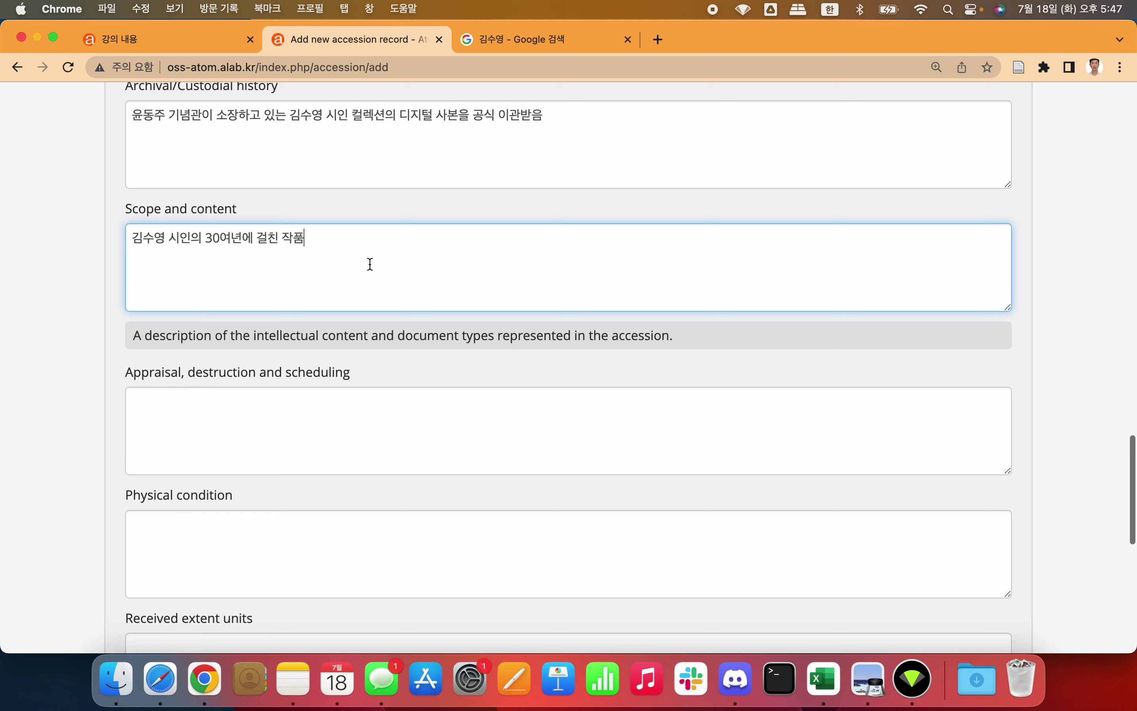
type(" 200")
key("BackSpace")
key("BackSpace")
key("BackSpace")
type("100점")
key("Left")
key("Left")
key("Left")
type("의 육필원ㄱㅗ, 노트")
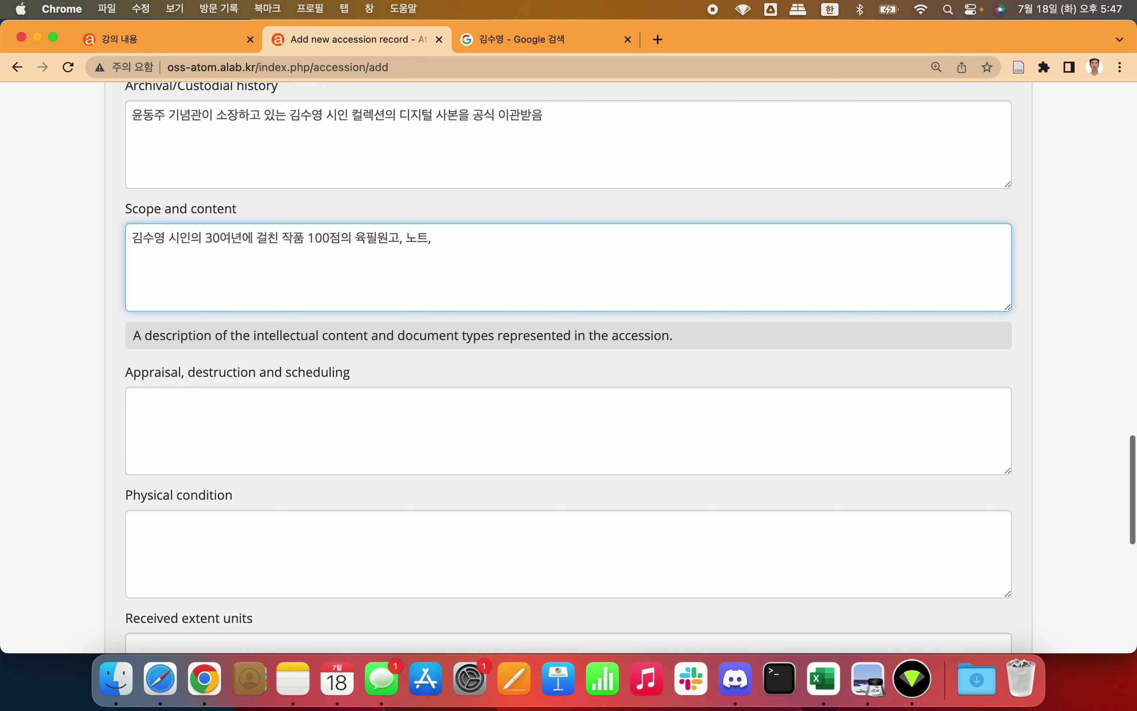
type(",")
key("BackSpace")
type("등의")
key("BackSpace")
key("BackSpace")
type("등")
Step: Review the note's wording, then move down through Appraisal to the Physical condition field
left_click_drag(206, 238, 406, 254)
left_click(308, 238)
left_click(469, 243)
left_click(304, 238)
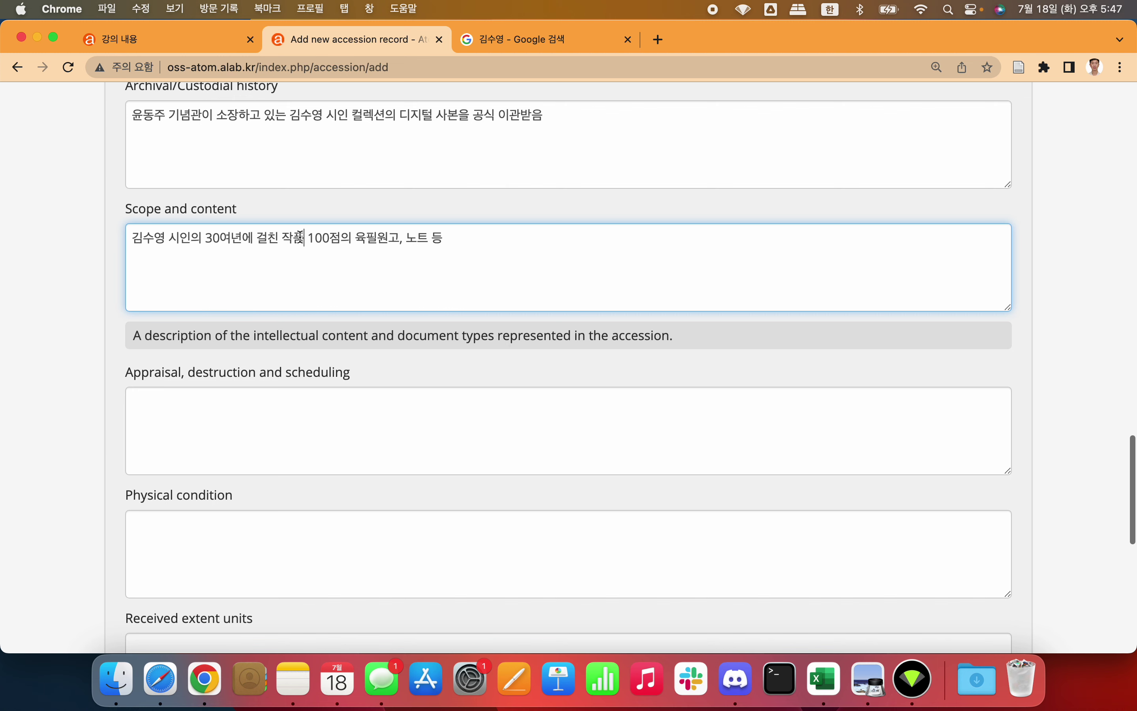
left_click(407, 240)
scroll(484, 241, "down", 3)
left_click(286, 358)
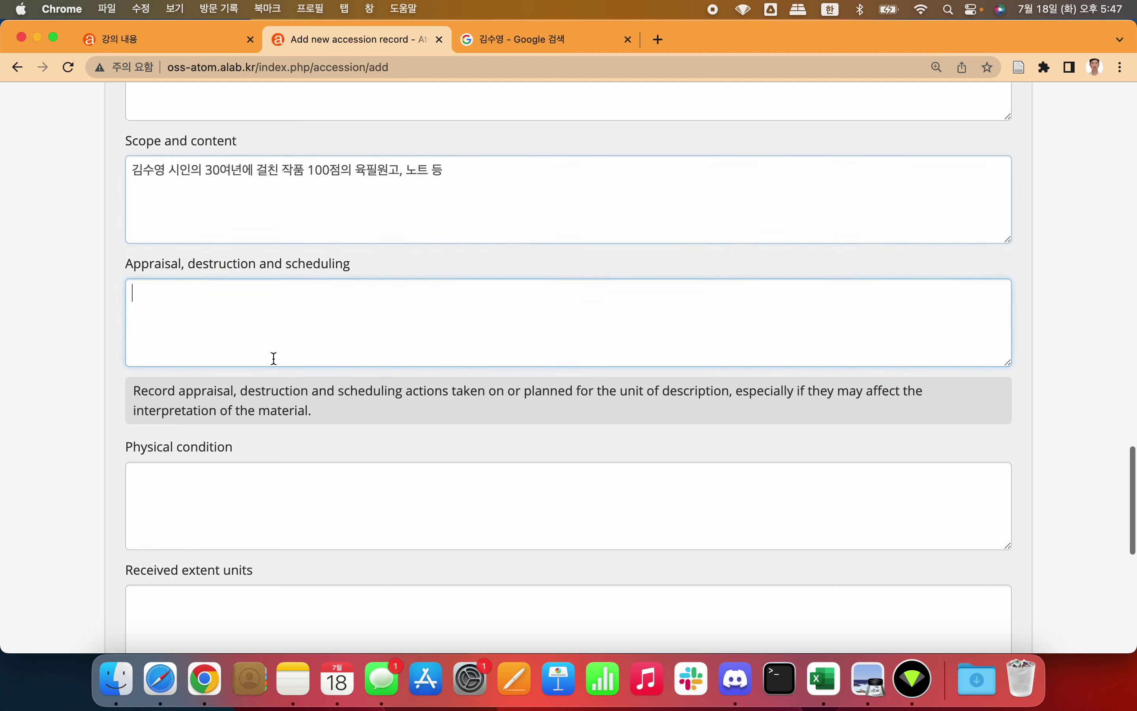
scroll(51, 321, "down", 4)
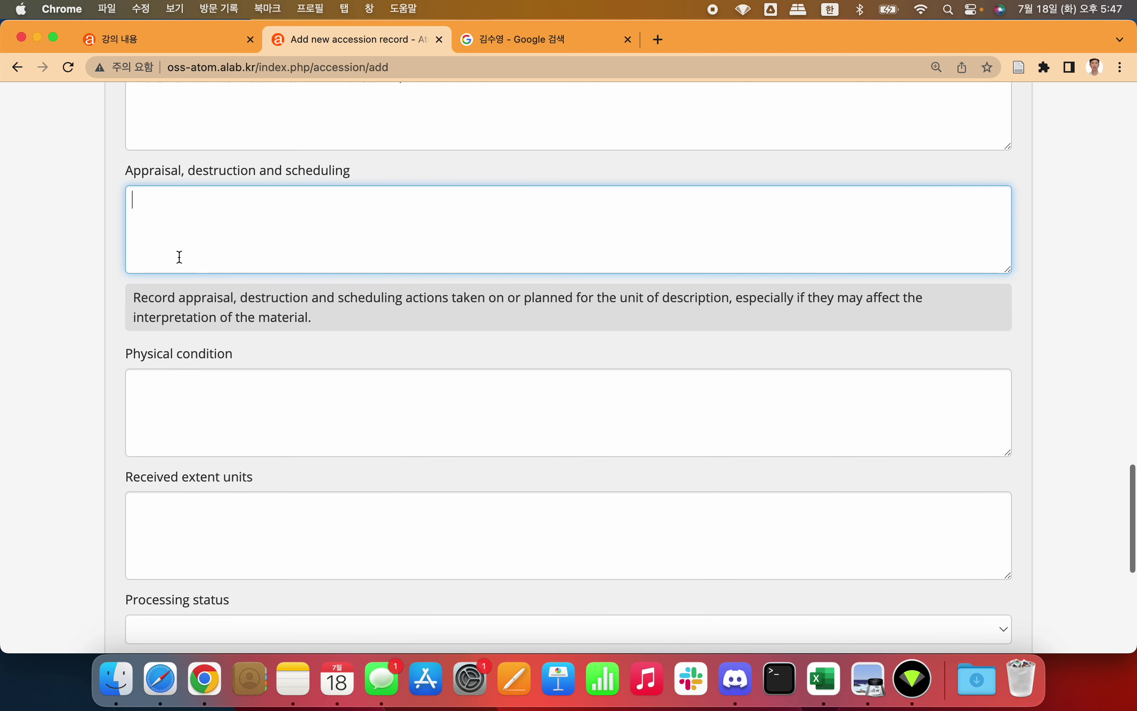
scroll(306, 241, "down", 2)
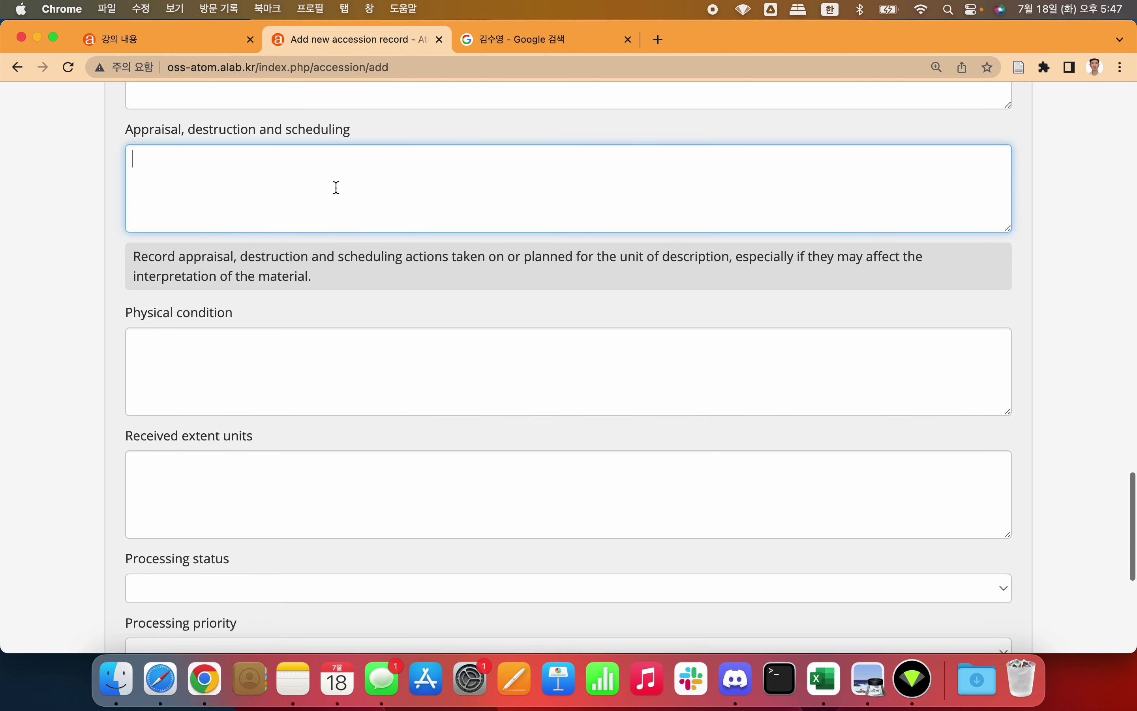
scroll(296, 221, "down", 4)
left_click(242, 311)
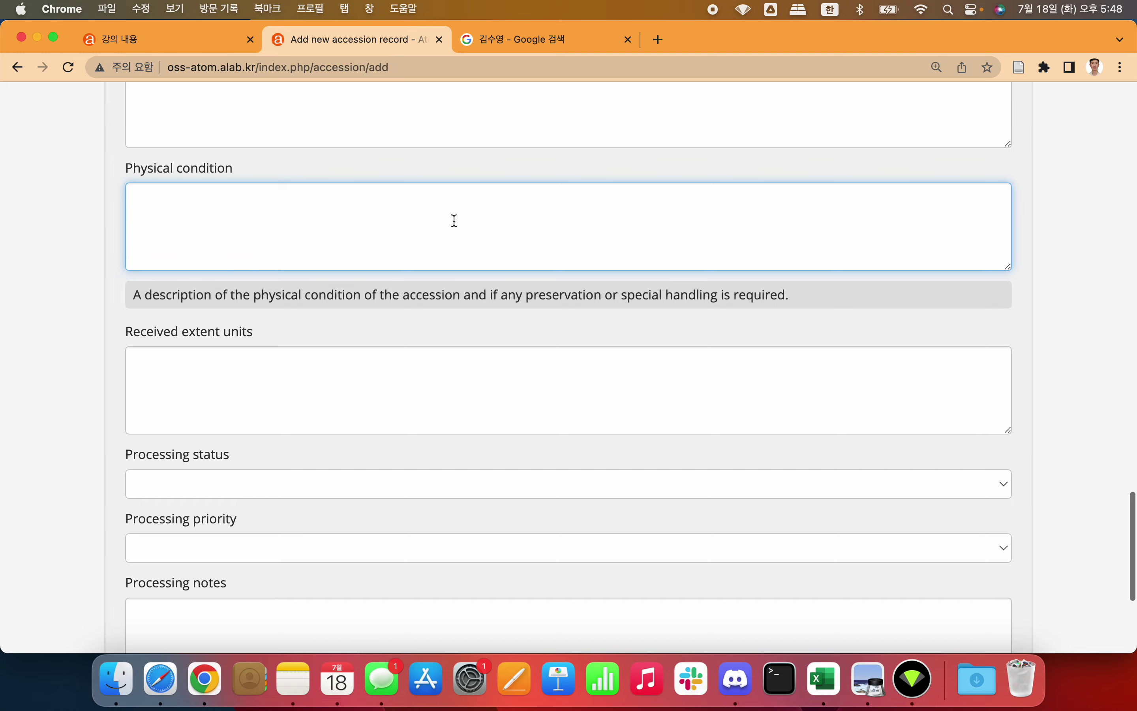
Step: Confirm in Finder that the -저해상도_1K_rename folder holds 349 image files, previewing two manuscripts
left_click_drag(2, 117, 196, 115)
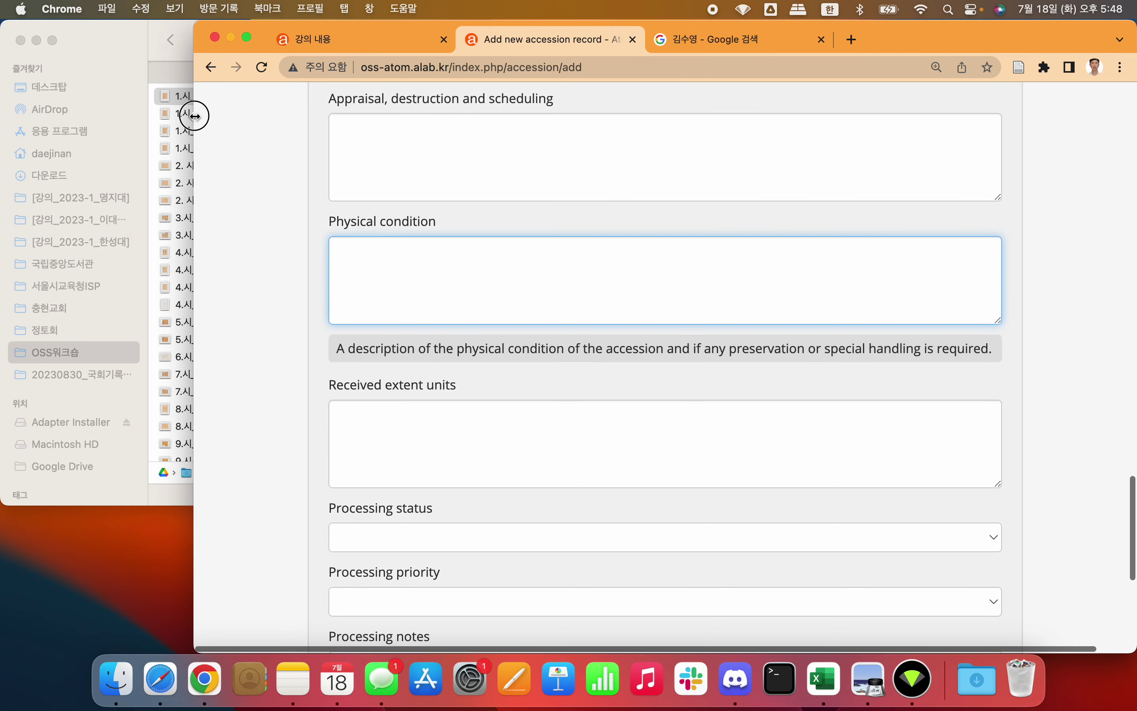
left_click(118, 43)
key("space")
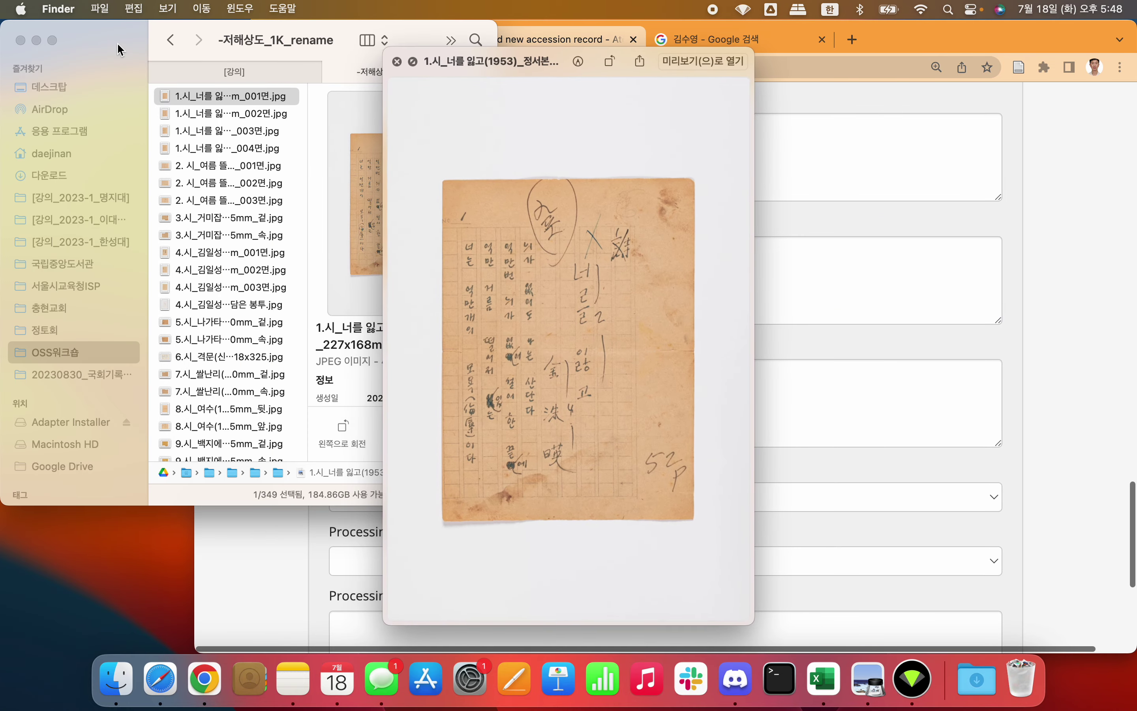
key("space")
key("Down")
key("space")
key("space")
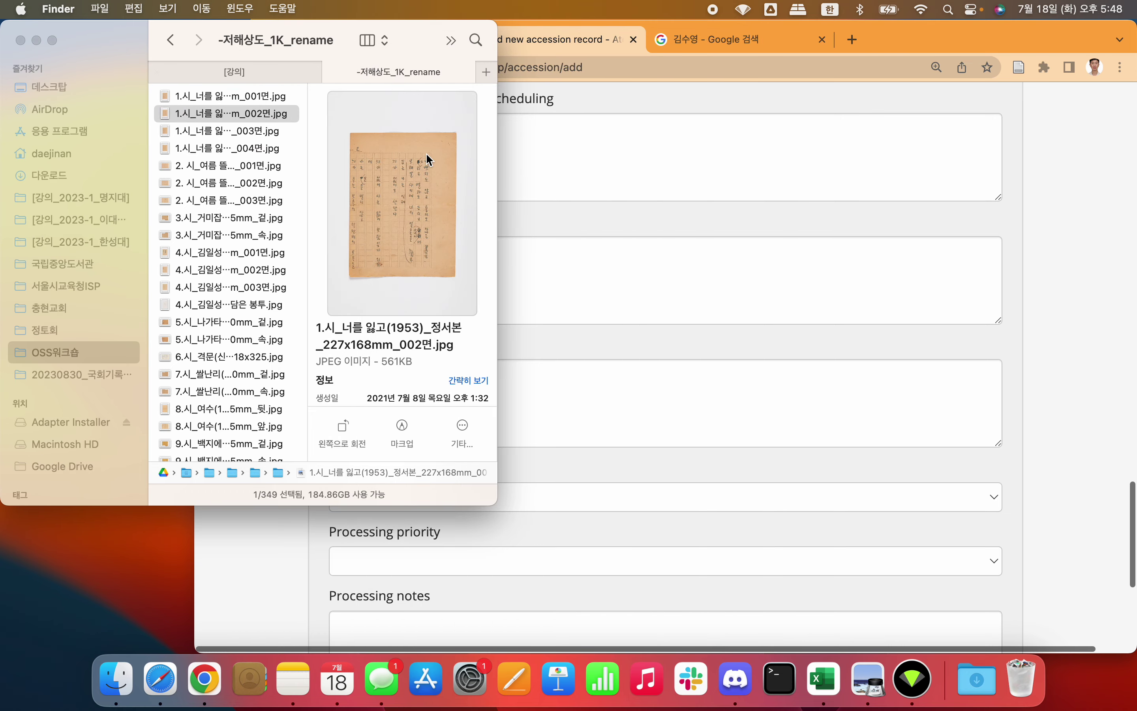
scroll(280, 197, "down", 20)
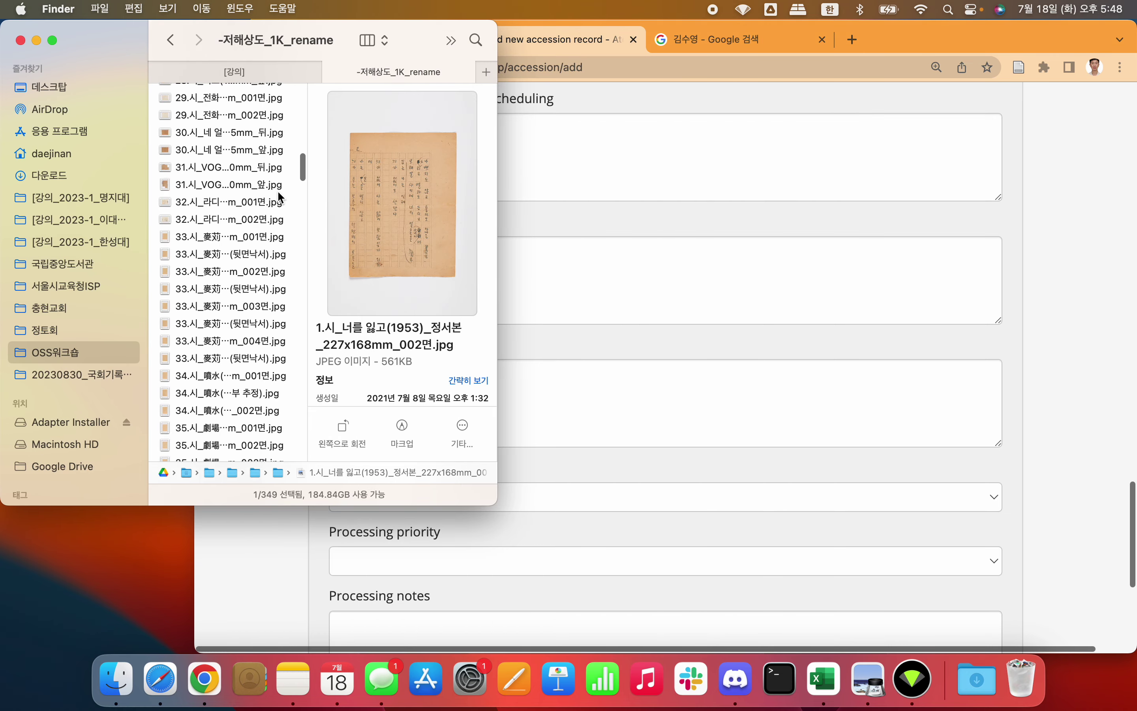
key("super+a")
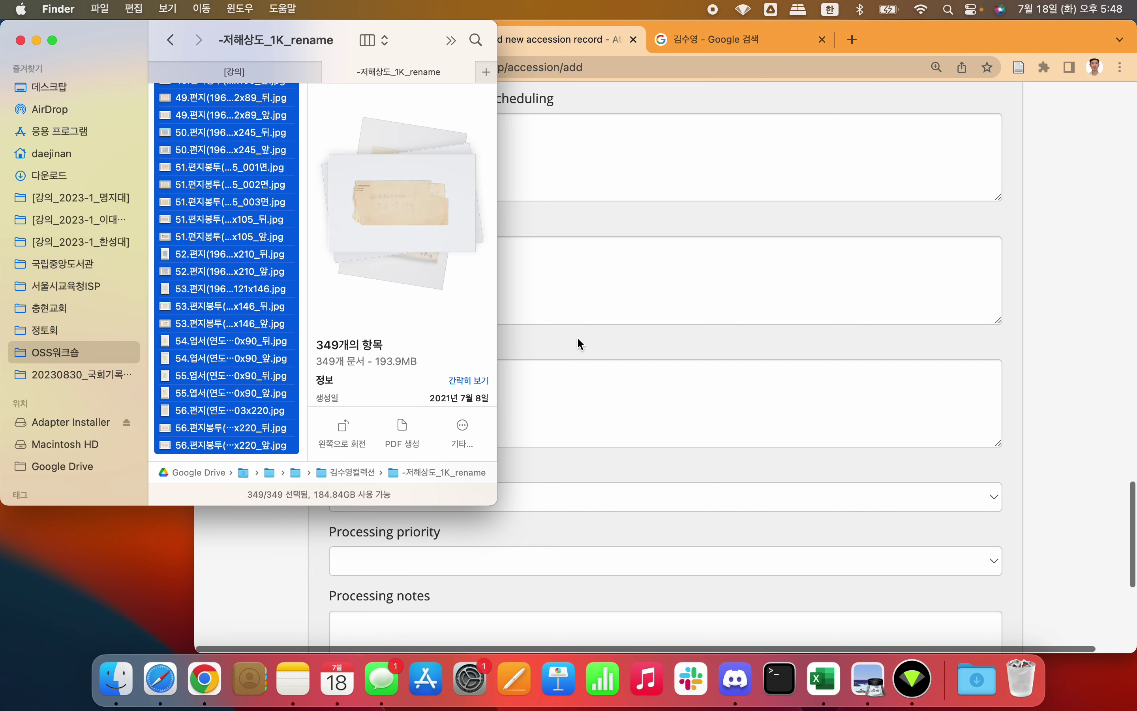
Step: Return to the accession form and put the cursor back in Scope and content
left_click(658, 302)
left_click(657, 302)
left_click(505, 165)
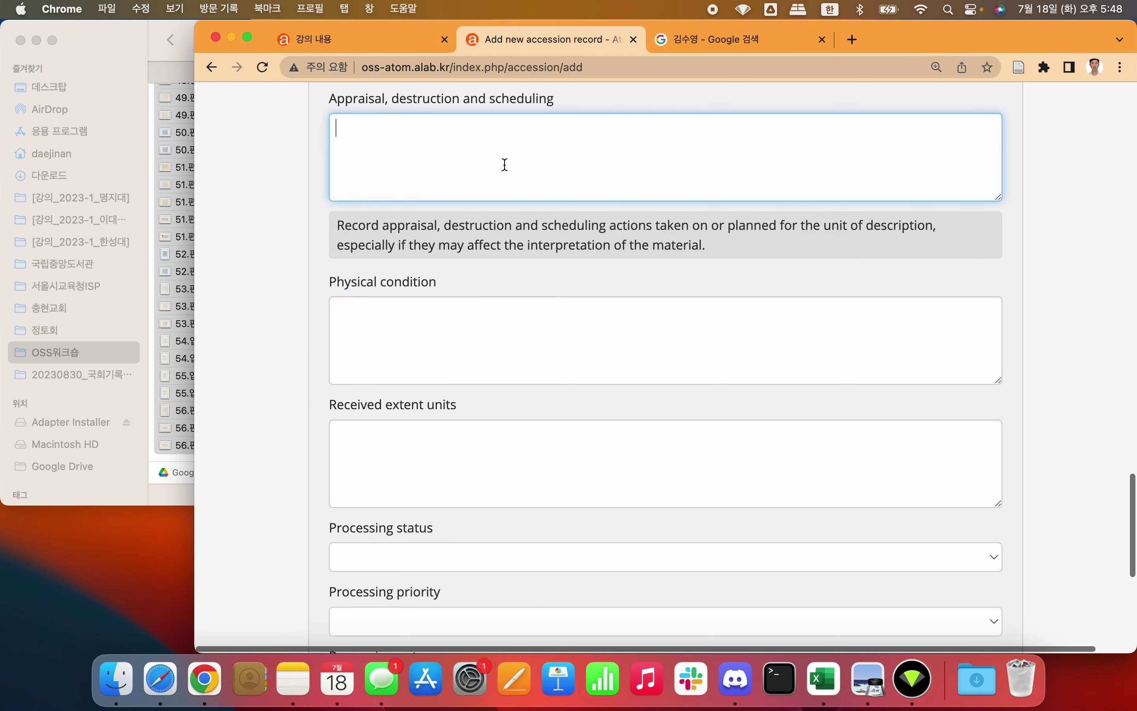
scroll(505, 165, "up", 5)
left_click(462, 273)
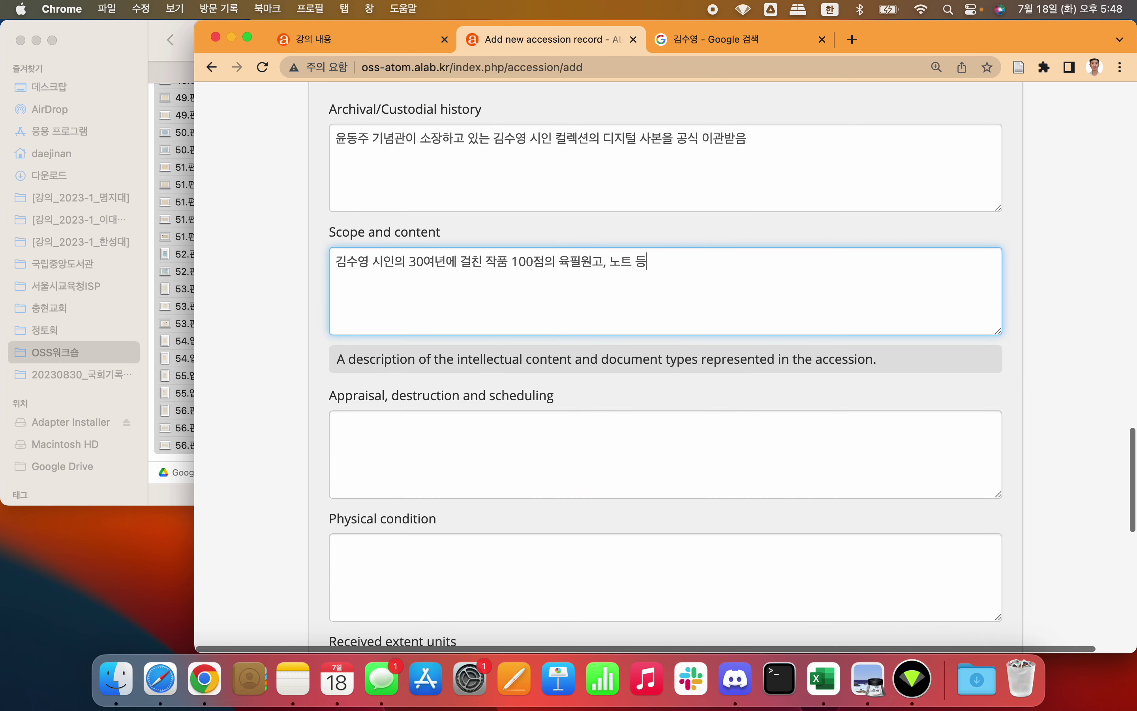
Step: Append '을 촬영한 JPG파일 349개' to the Scope and content note
type("349 파일")
key("Up")
key("Right")
type("을 촬영한")
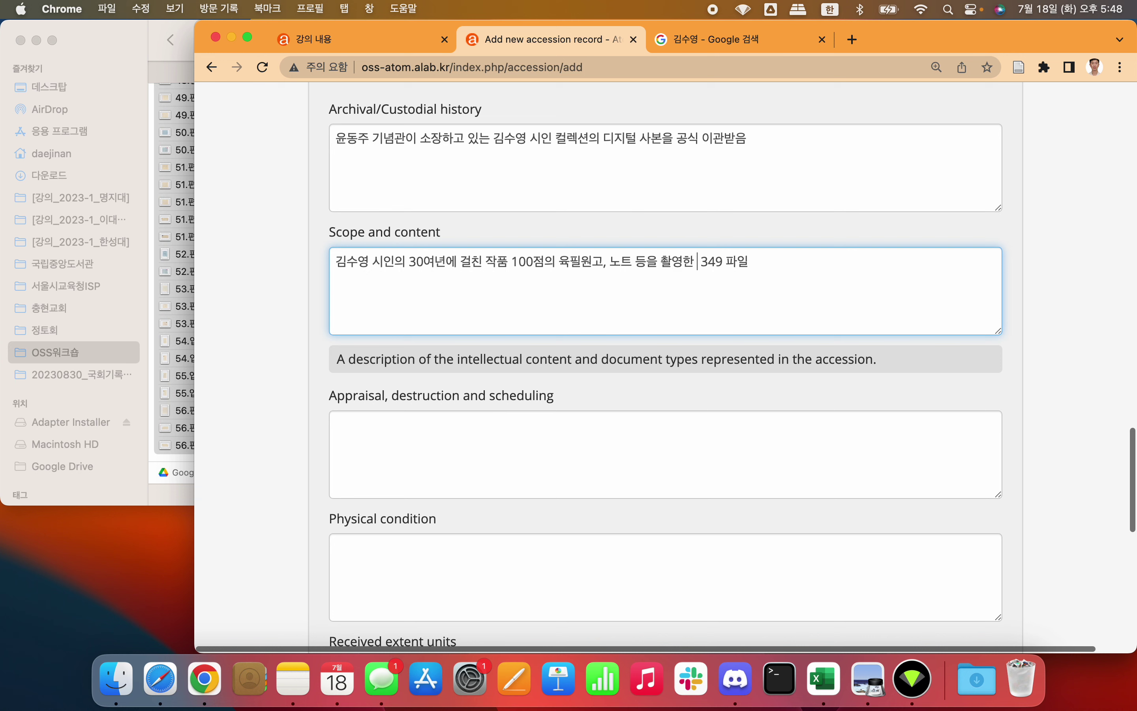
key("Caps_Lock")
type("JPG")
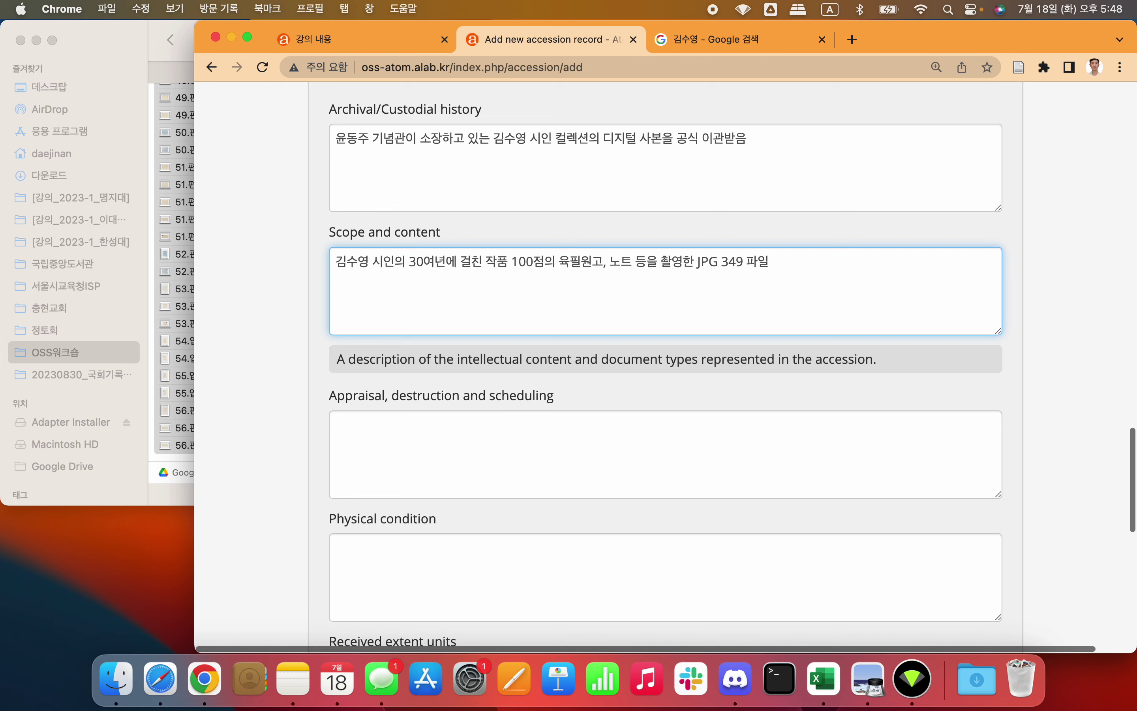
key("Caps_Lock")
type("파일")
key("shift+Left")
key("shift+Left")
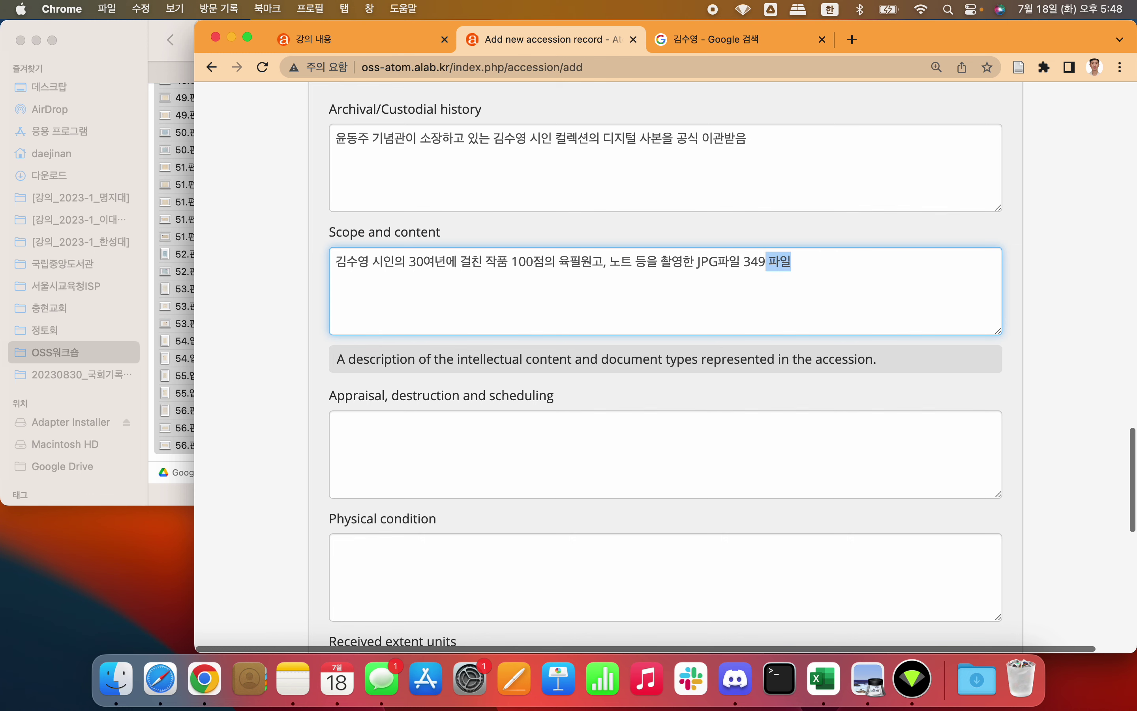
type("개")
Step: Recheck the image folder in Finder, then return to the form's Physical condition field
left_click(177, 239)
scroll(178, 240, "up", 10)
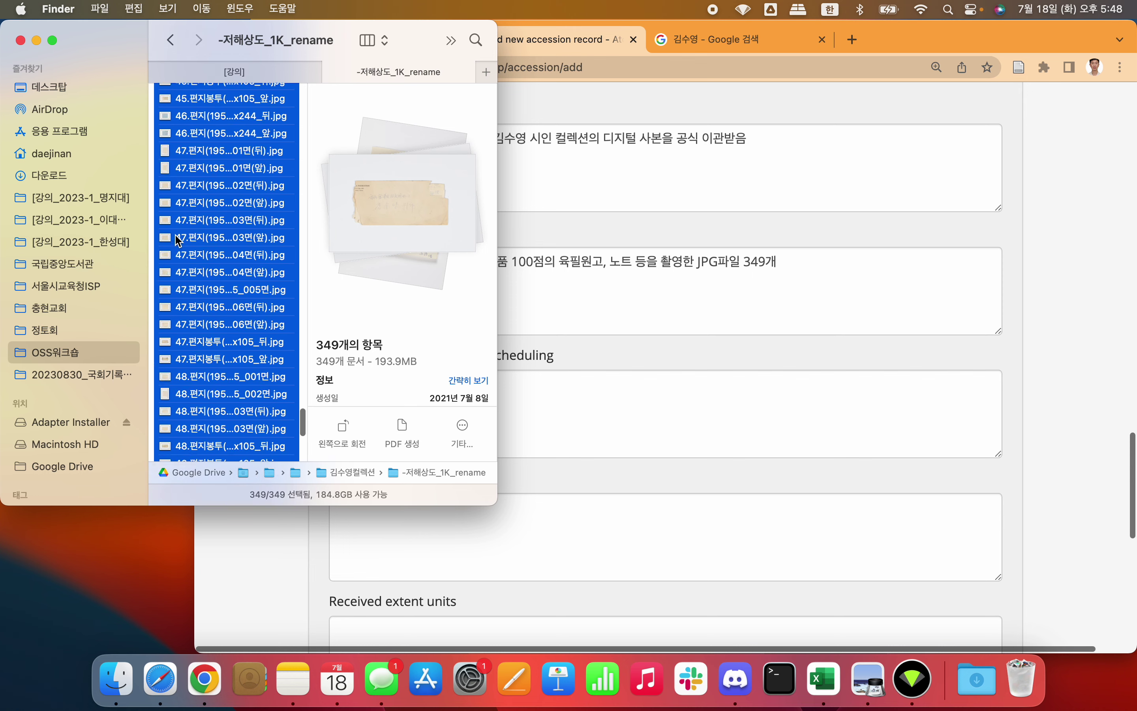
left_click(746, 278)
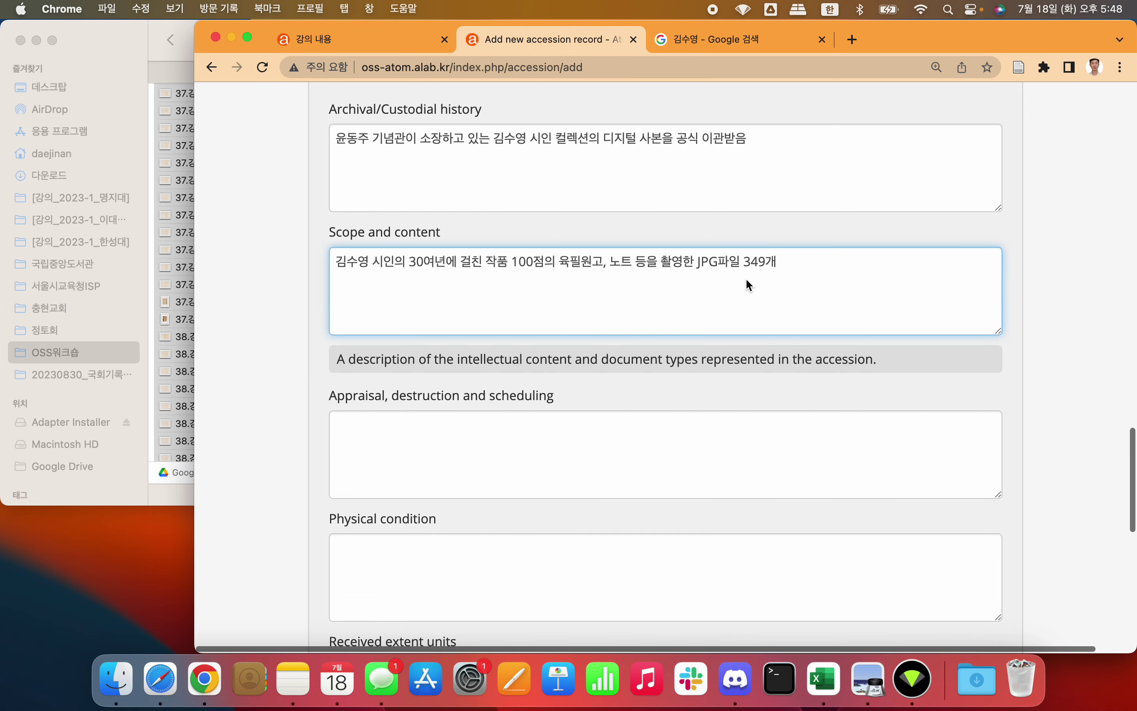
scroll(746, 278, "down", 5)
left_click(526, 381)
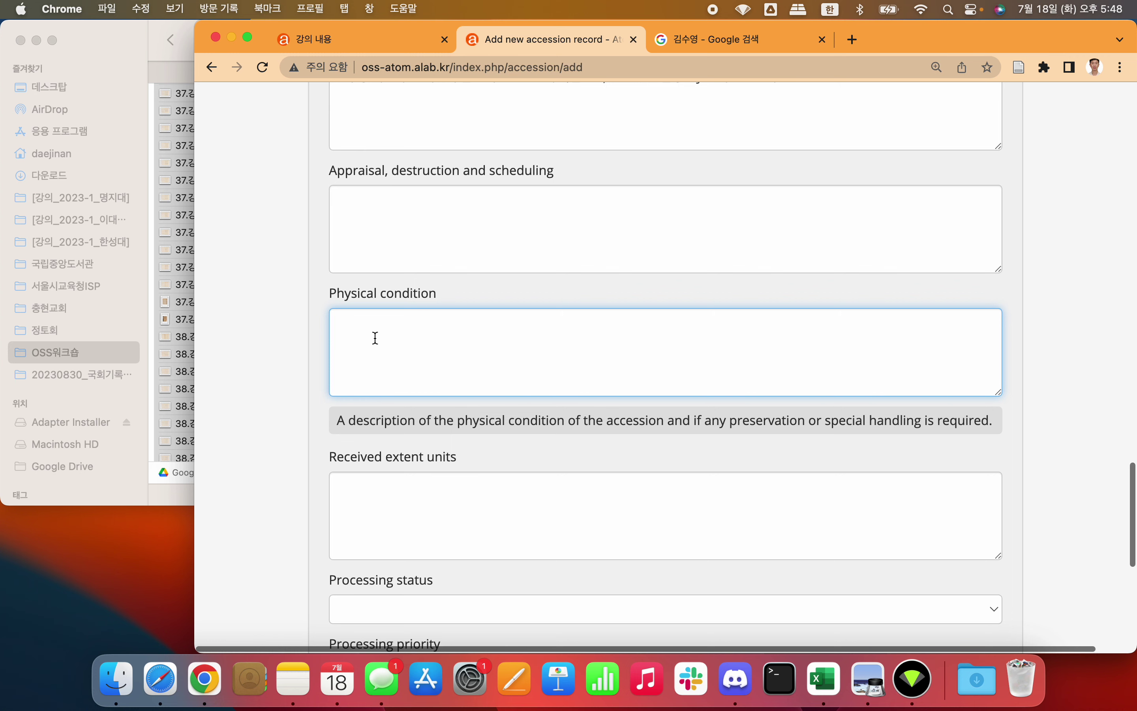
Step: Enter 문제없음 as the physical condition
scroll(440, 343, "down", 4)
type("문제없음")
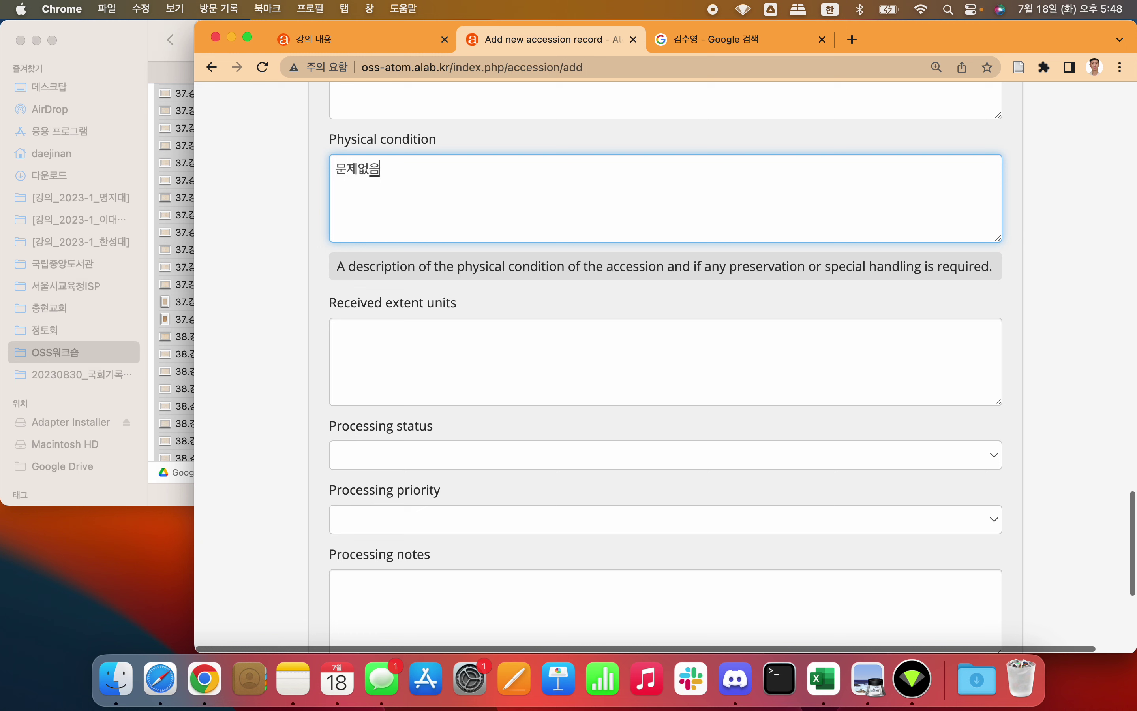
double_click(400, 177)
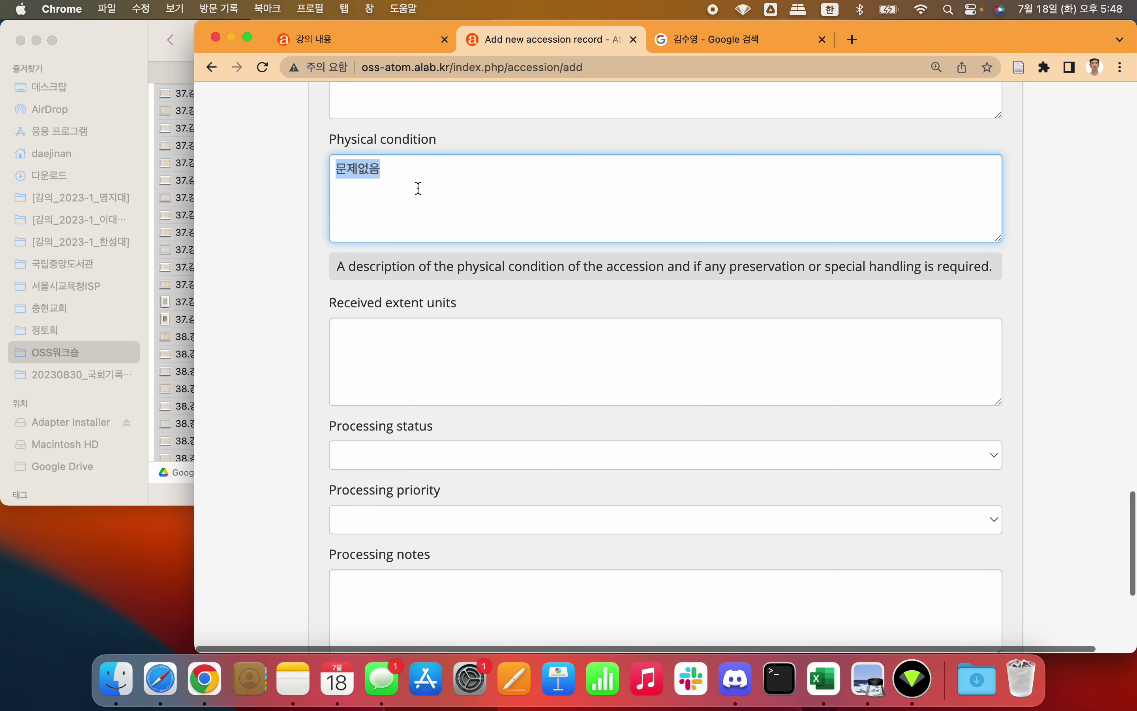
Step: Enter HDD 1개 in Received extent units
left_click(398, 348)
scroll(399, 350, "down", 3)
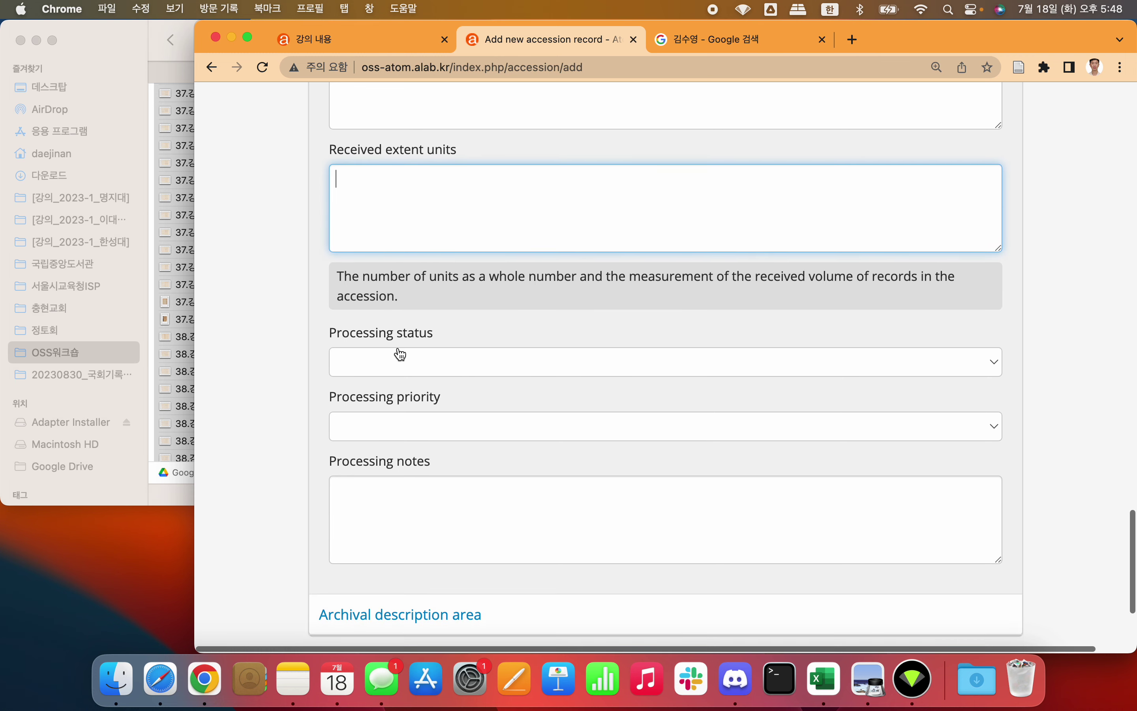
scroll(398, 353, "up", 2)
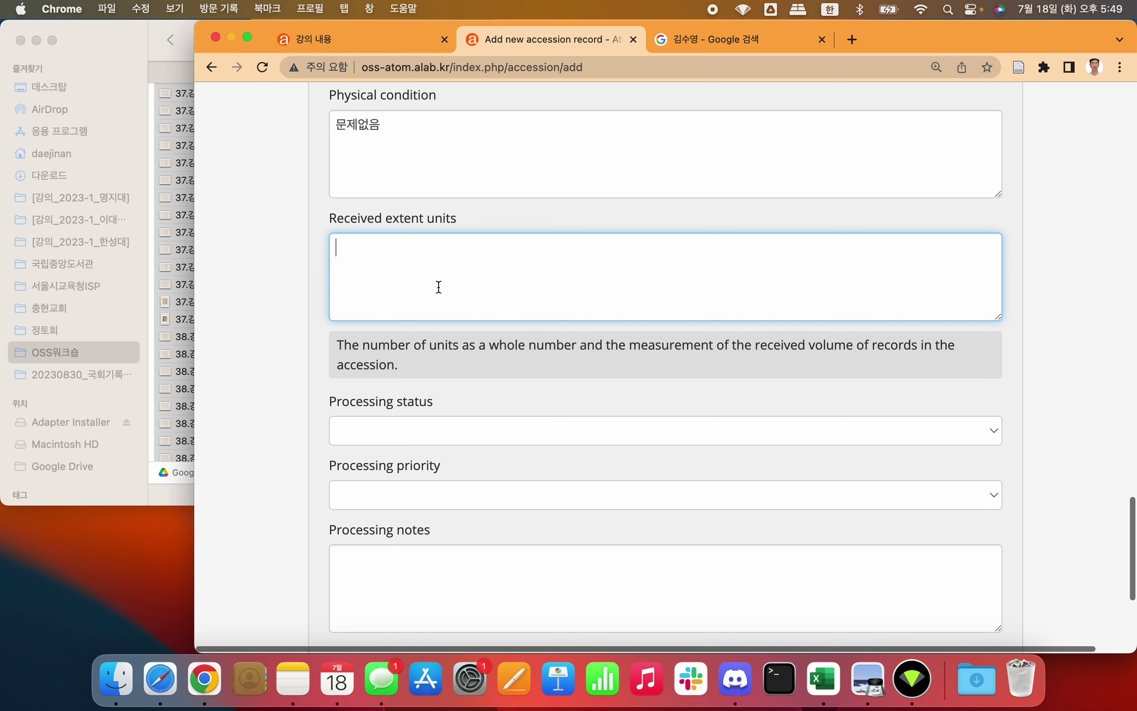
type("ㅗ")
key("BackSpace")
key("Caps_Lock")
type("HDD 1r")
key("BackSpace")
key("Caps_Lock")
type("개")
left_click(284, 371)
scroll(286, 371, "down", 2)
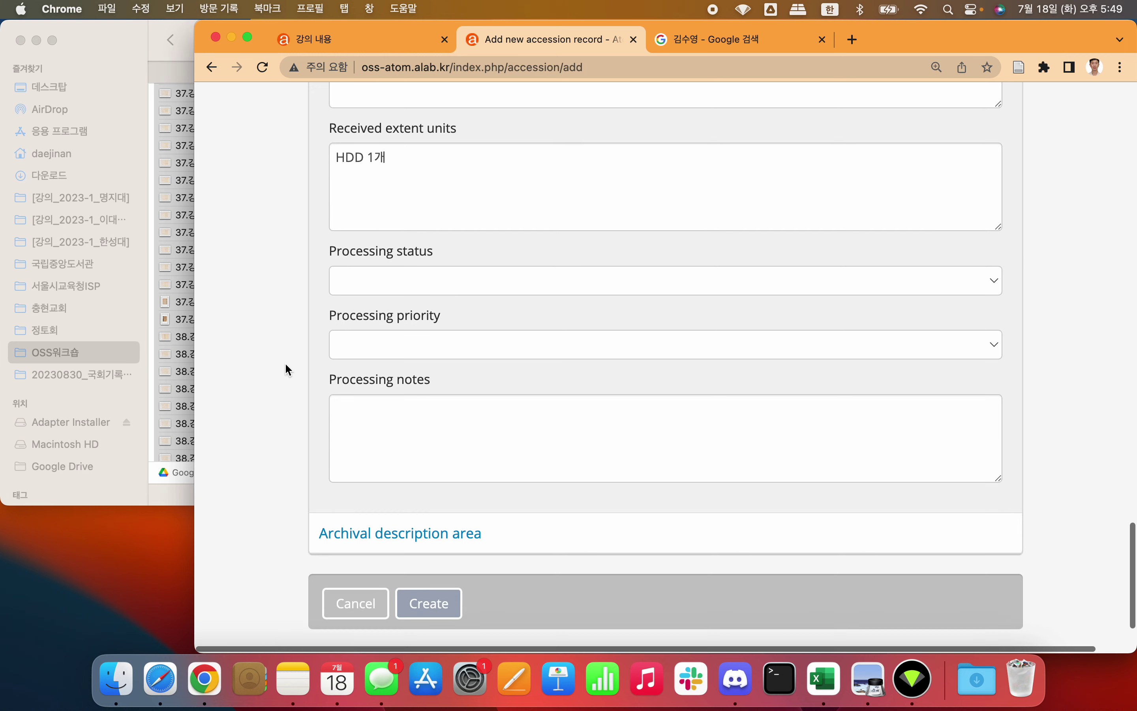
left_click(449, 265)
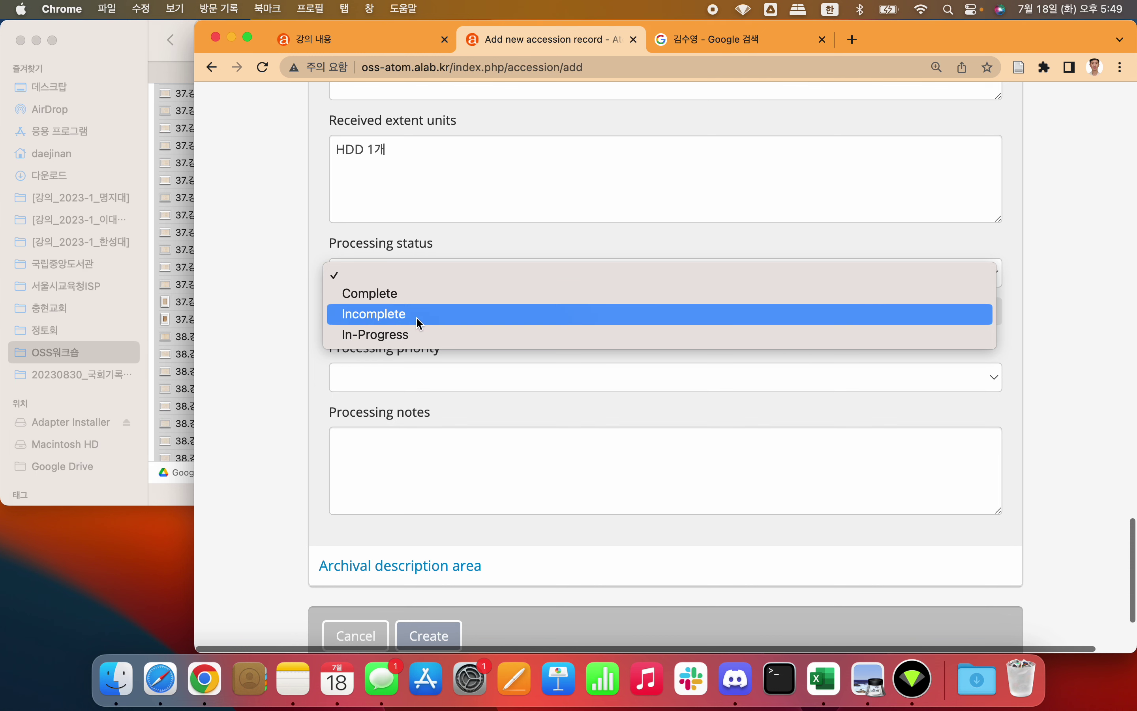
Step: Set Processing status to Incomplete and Processing priority to High
left_click(437, 317)
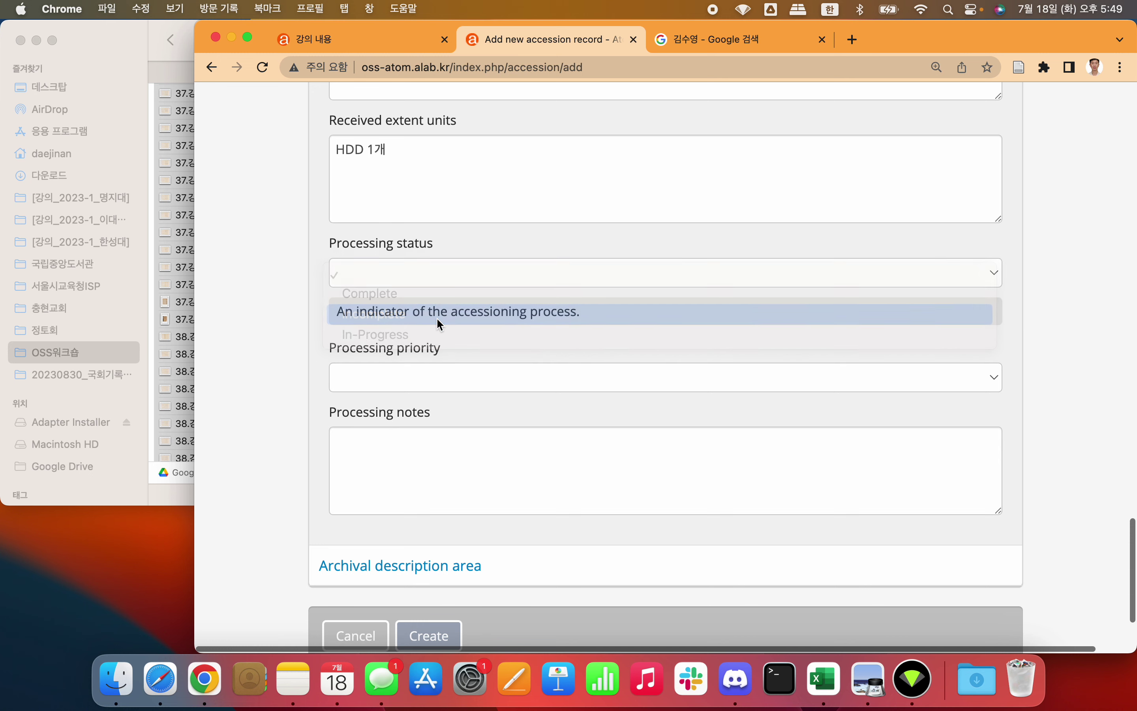
left_click(256, 328)
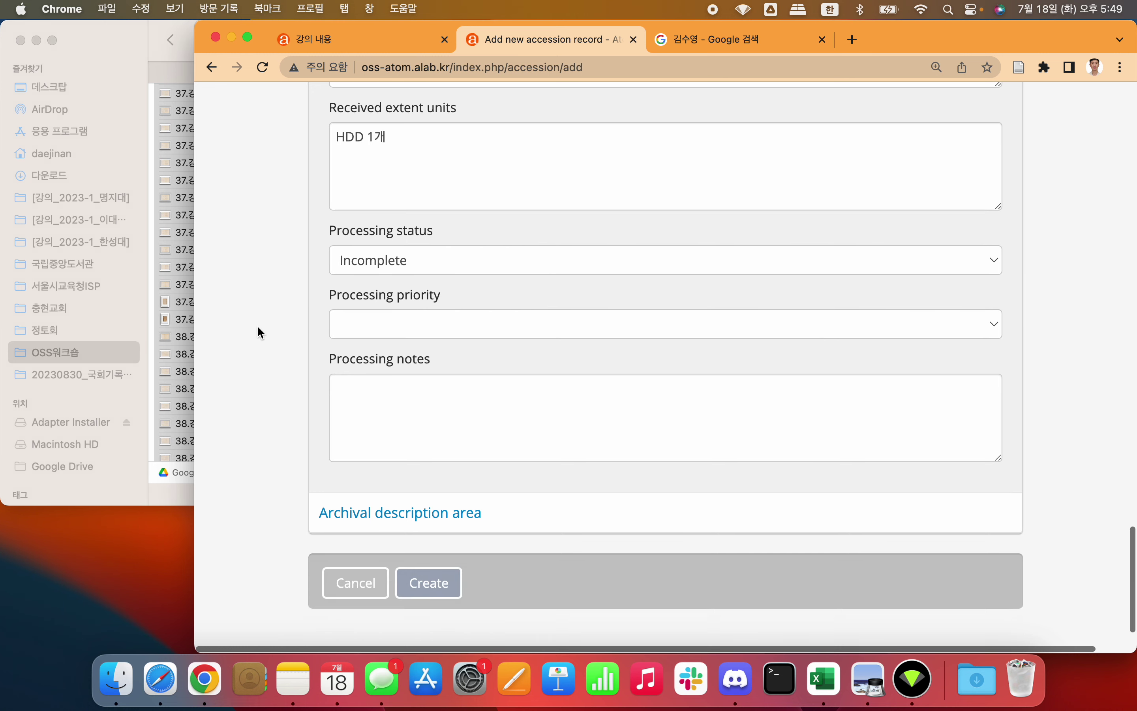
scroll(257, 327, "down", 2)
left_click(416, 306)
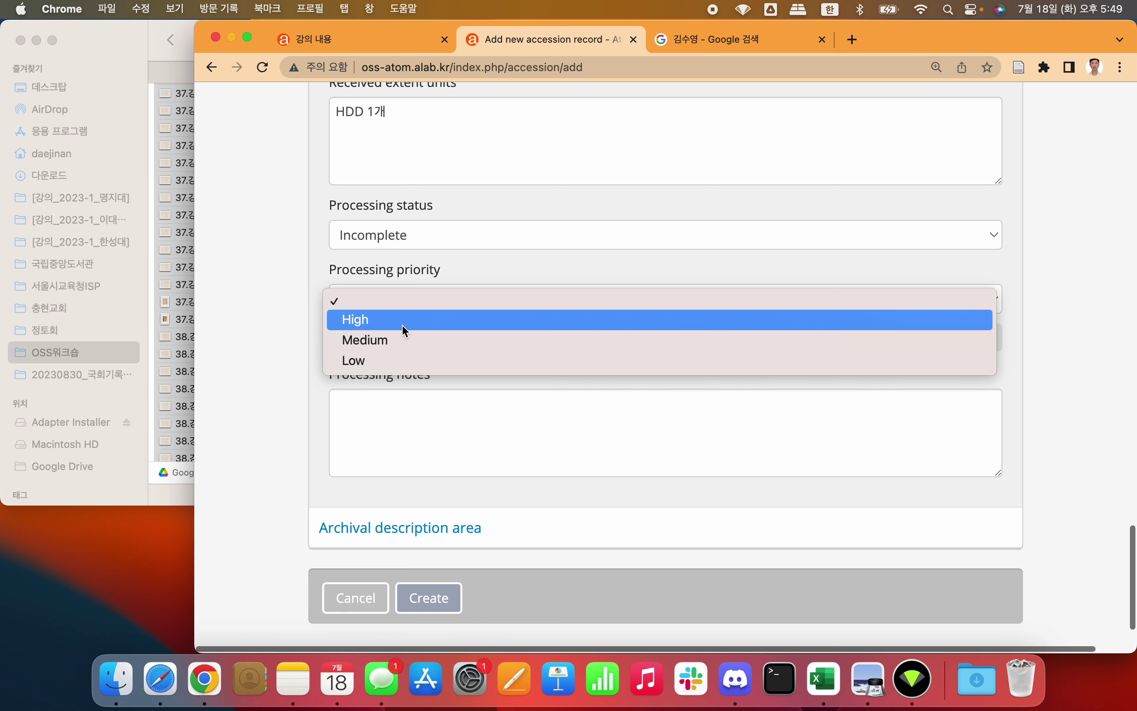
left_click(402, 324)
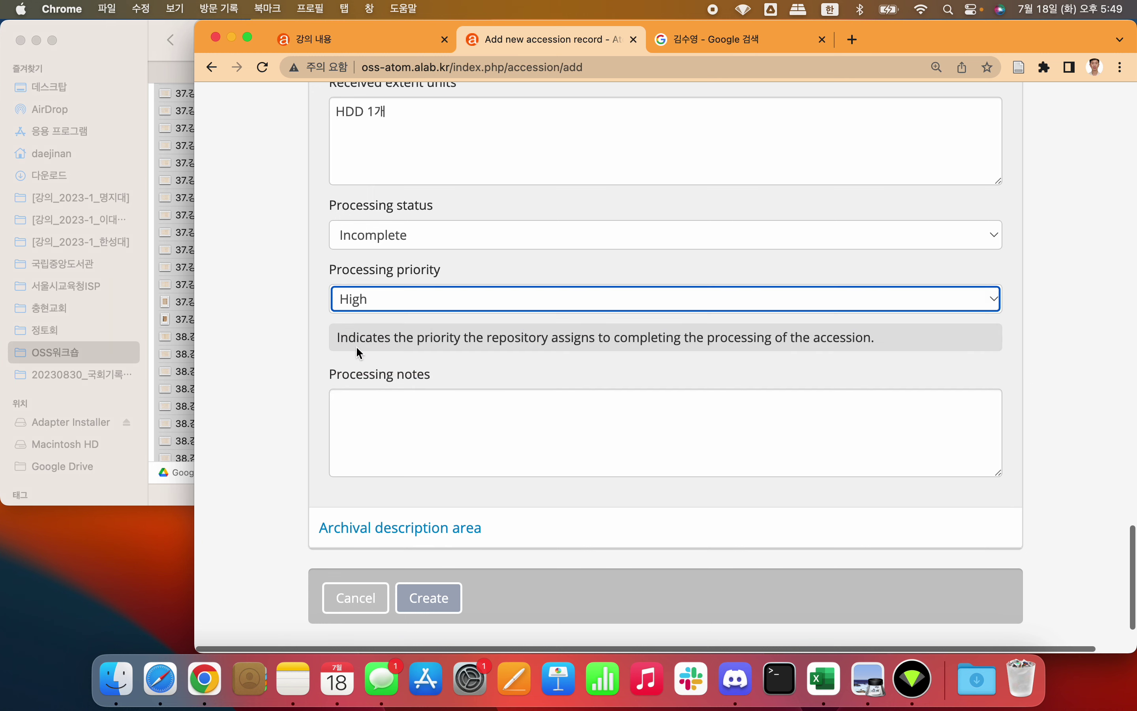
left_click(289, 370)
scroll(288, 369, "down", 1)
left_click(406, 371)
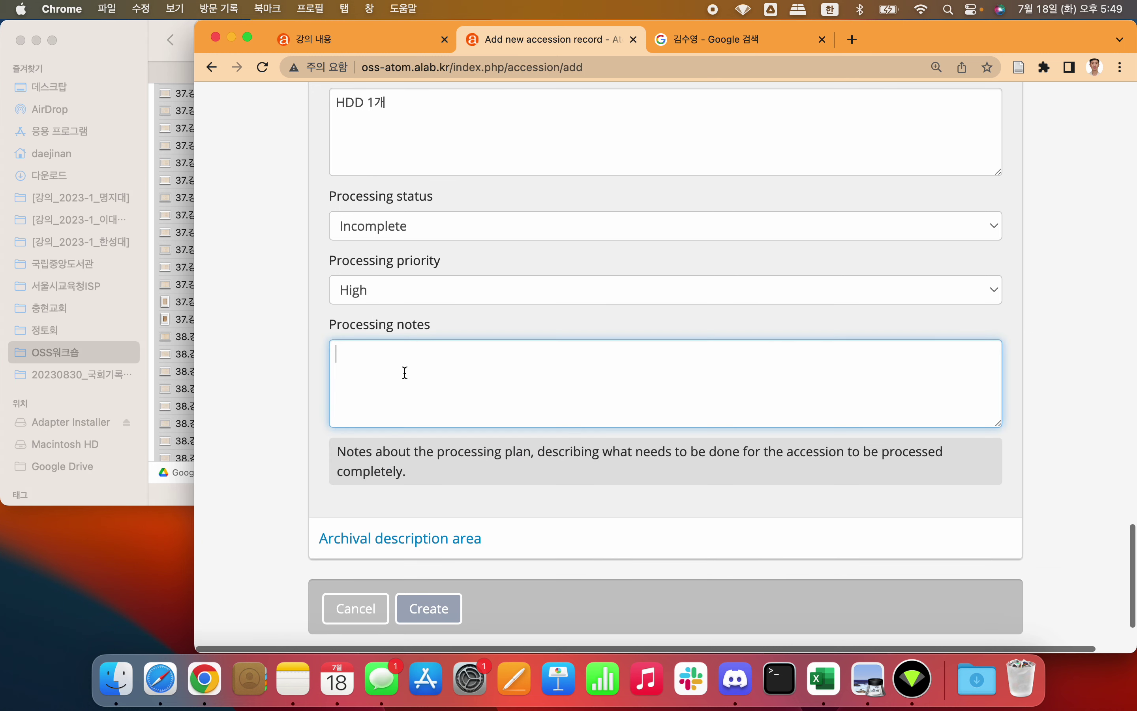
type("파일")
key("BackSpace")
key("BackSpace")
key("BackSpace")
key("BackSpace")
key("Caps_Lock")
type("JPG")
key("Caps_Lock")
type("를")
key("Caps_Lock")
type("PDF")
key("Caps_Lock")
type("르")
key("BackSpace")
type("로 변")
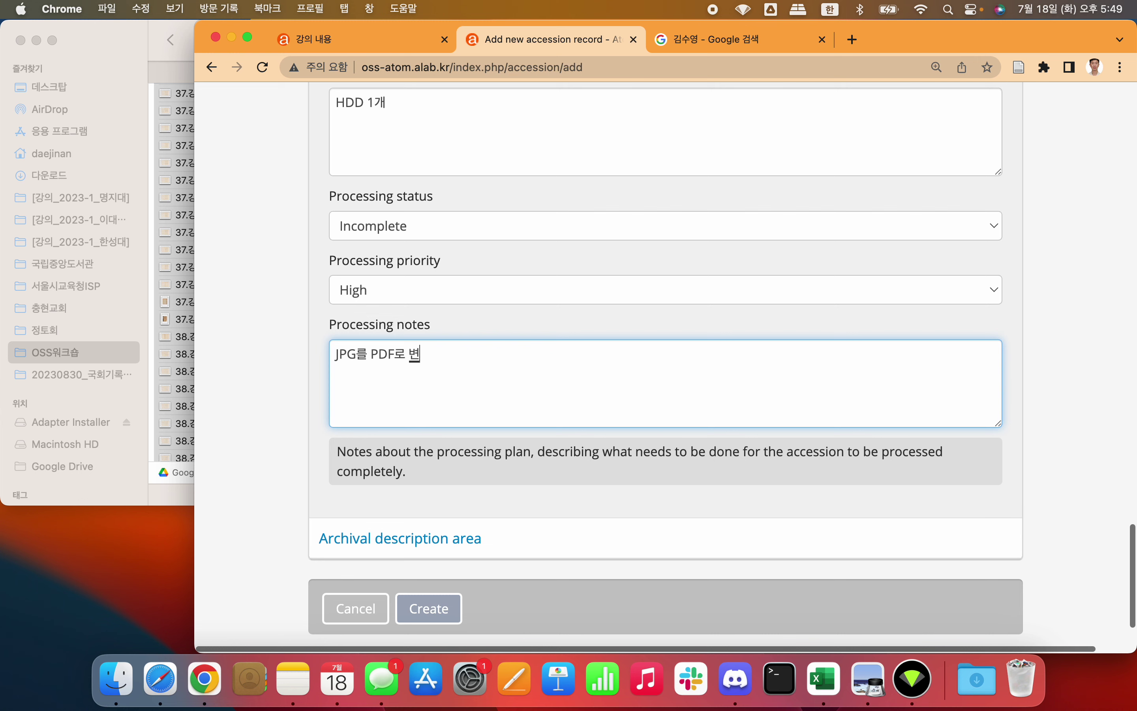
type("경하는 게 좋겠다")
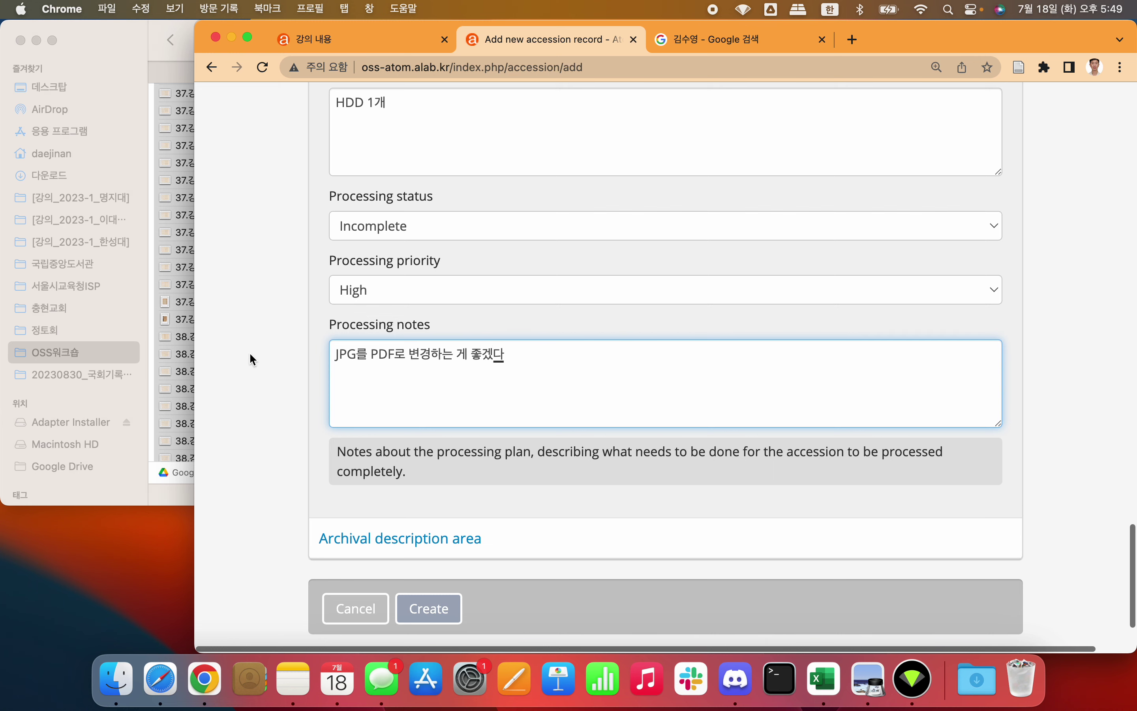
left_click(250, 356)
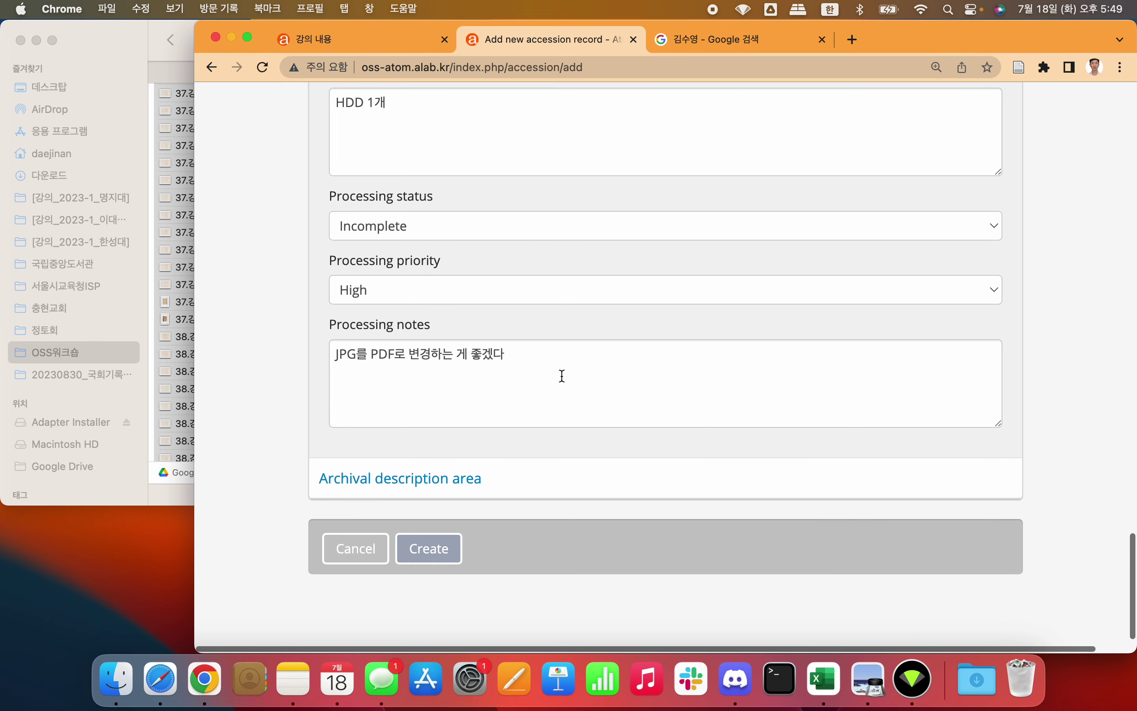
left_click(561, 376)
left_click(280, 441)
left_click(582, 368)
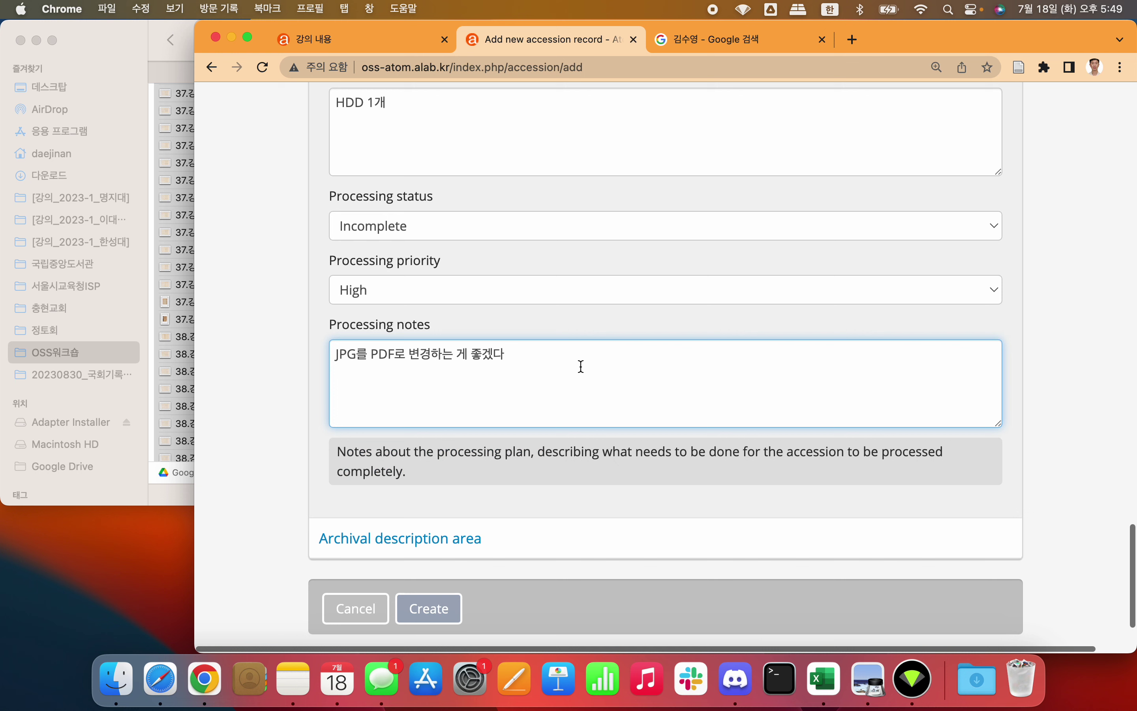
key("super+a")
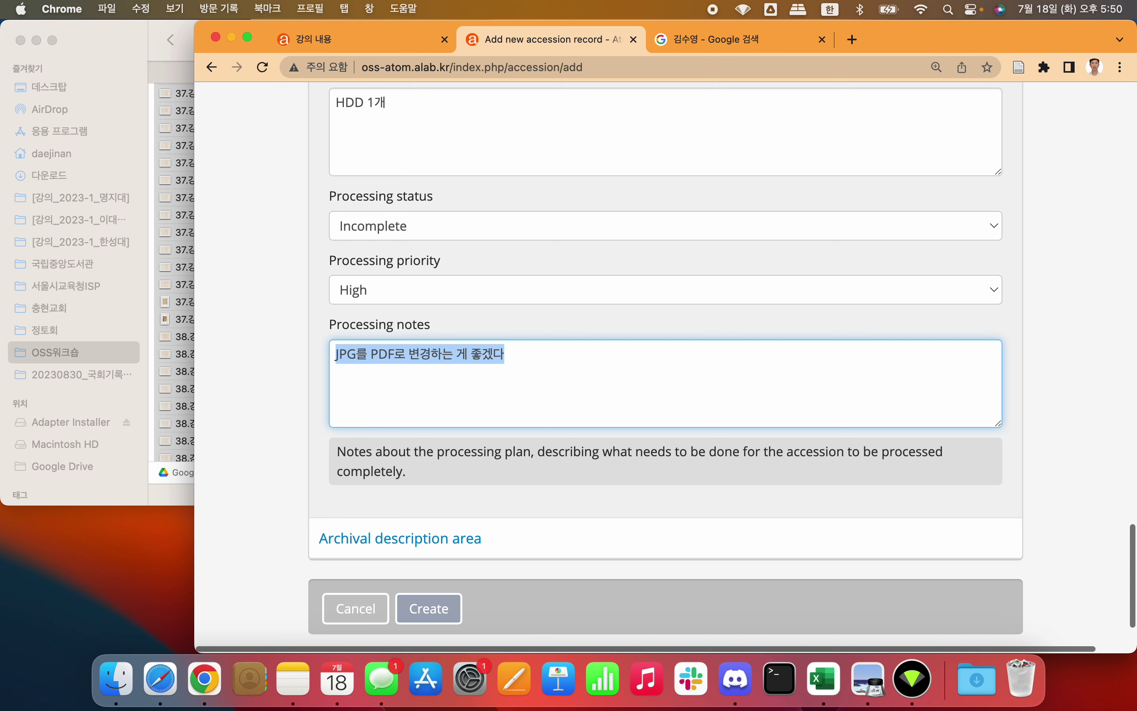
type("육필원")
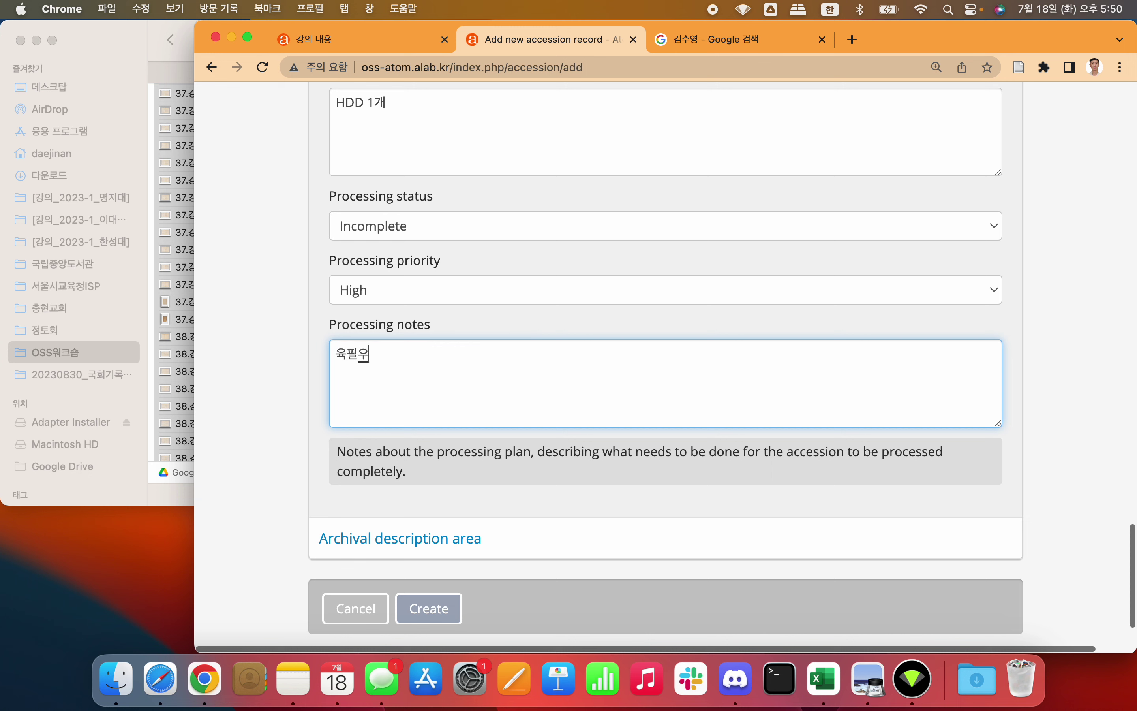
key("BackSpace")
key("BackSpace")
key("BackSpace")
Step: Preview two scanned poem JPGs in Finder and scroll out to the 노트, 봉투에 쓴 시, 엽서, 편지 subfolders
left_click(118, 47)
scroll(223, 221, "up", 2)
scroll(224, 221, "up", 5)
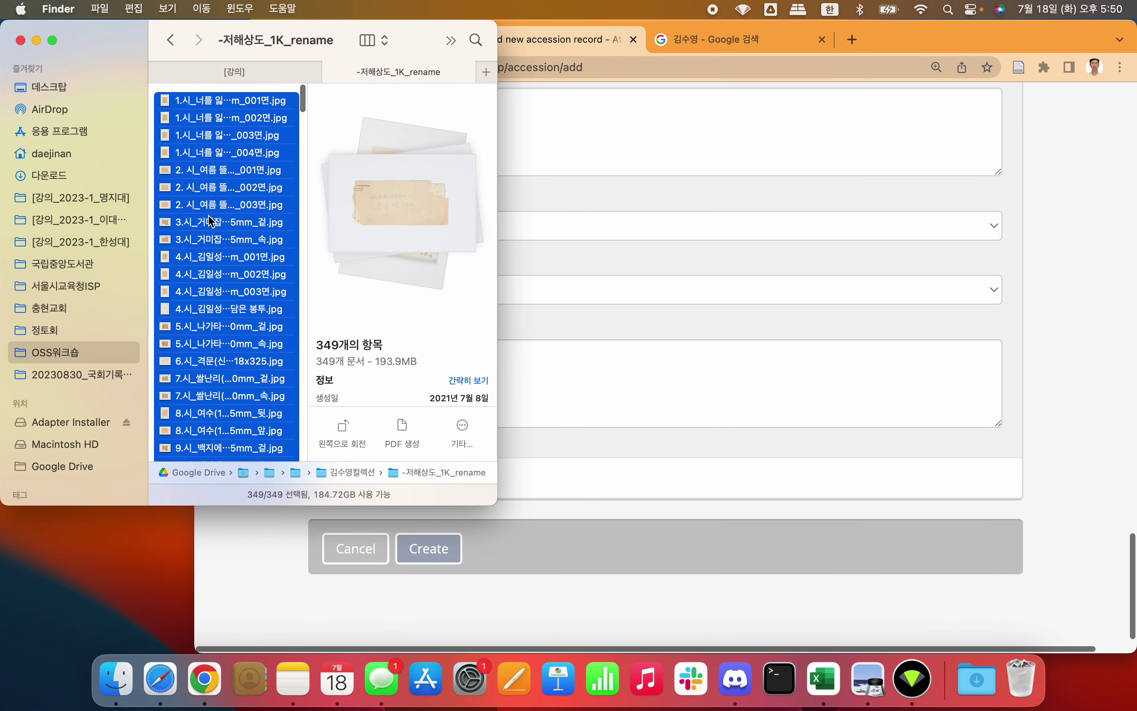
left_click(241, 235)
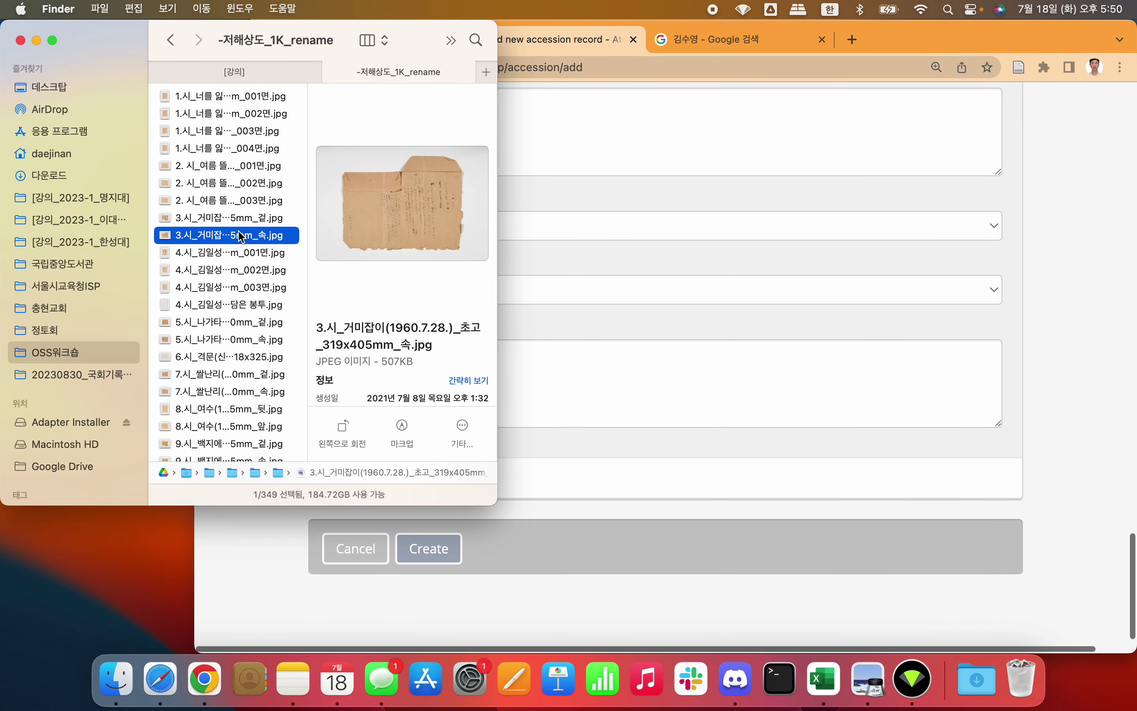
scroll(244, 230, "down", 5)
scroll(247, 221, "down", 10)
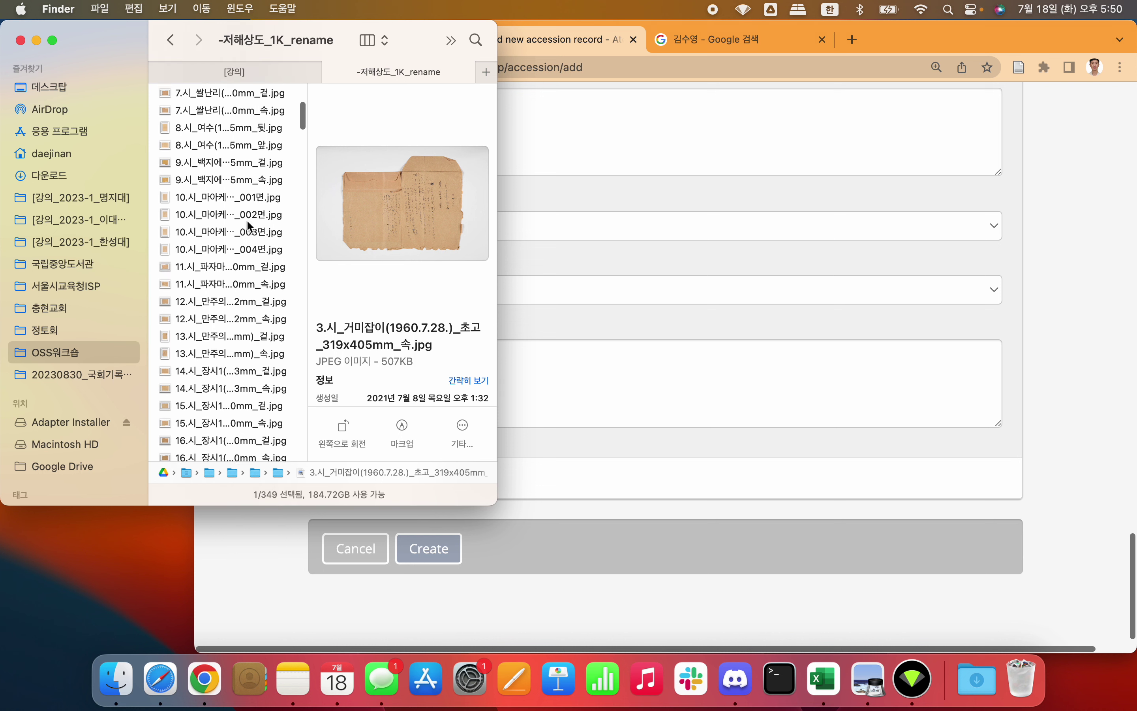
left_click(247, 225)
scroll(247, 222, "down", 2)
scroll(248, 223, "down", 10)
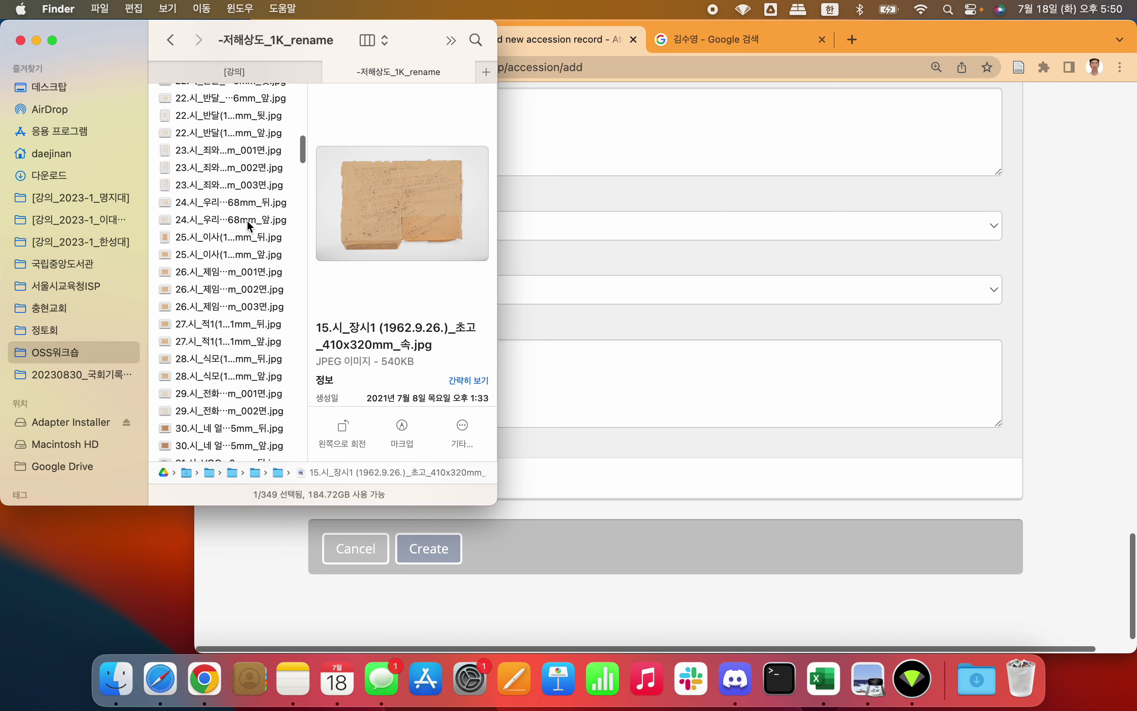
scroll(263, 224, "left", 10)
Step: Write the processing note '노트, 봉투에 쓴 시, 엽서, 강의노트로 구분해서 정리 고려'
scroll(272, 223, "right", 8)
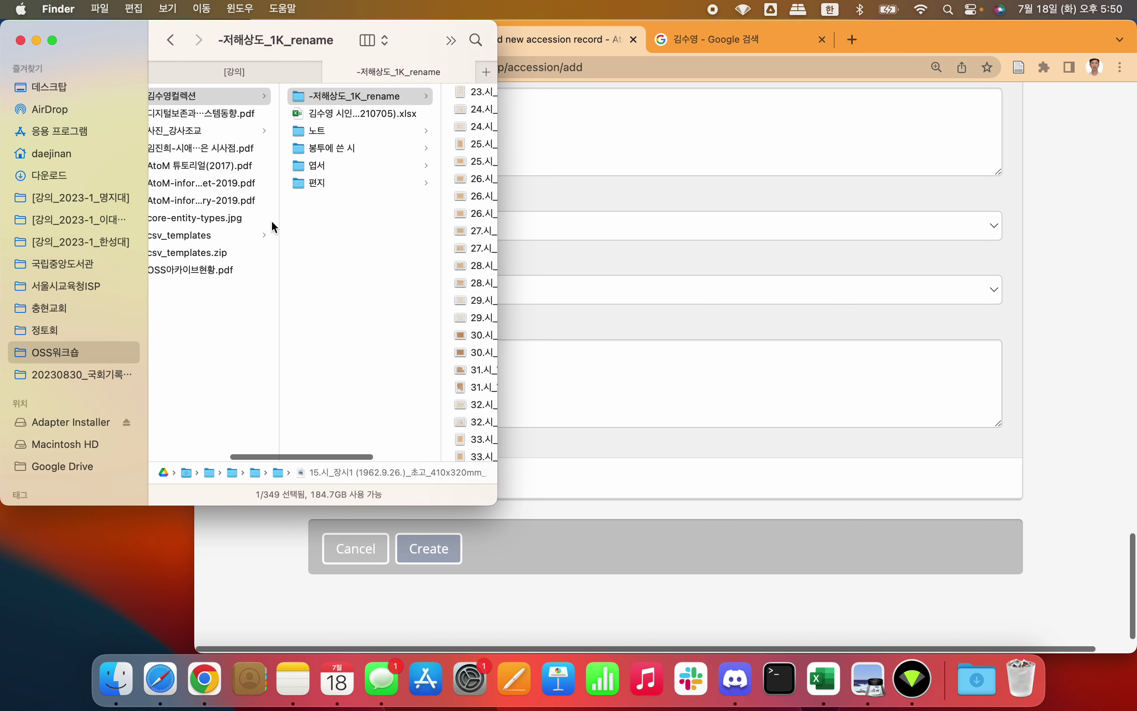
left_click(617, 378)
left_click(616, 378)
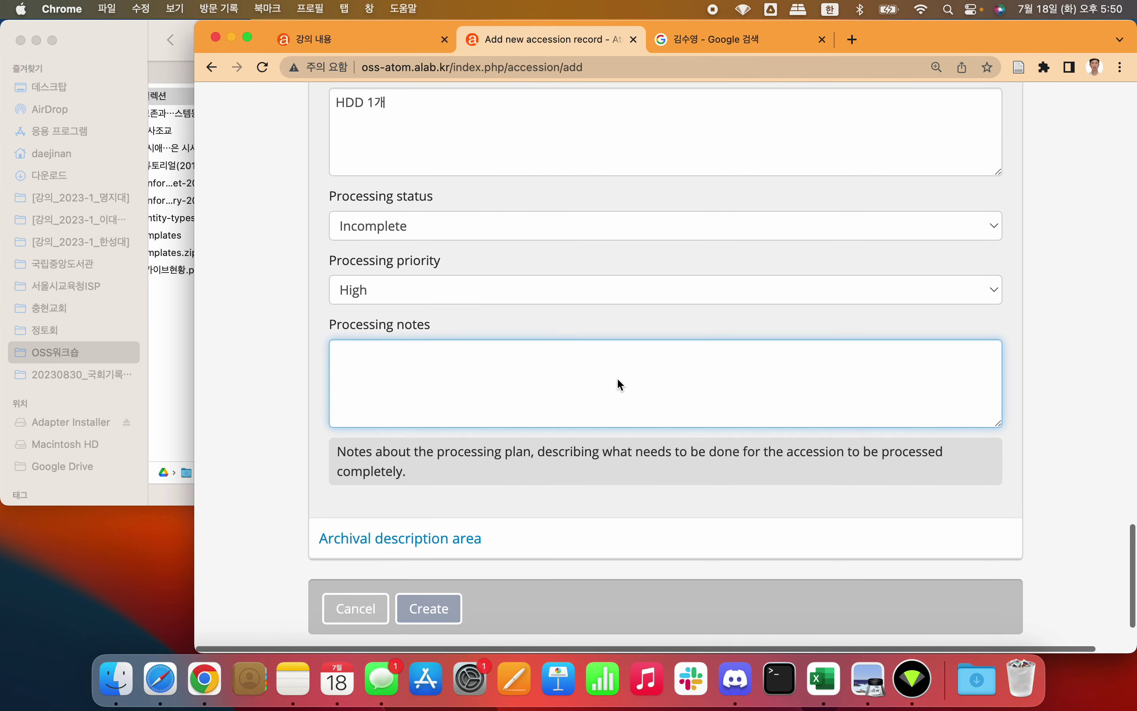
type("노트, 보봉투에 쓴 시, 엽서, 강읜")
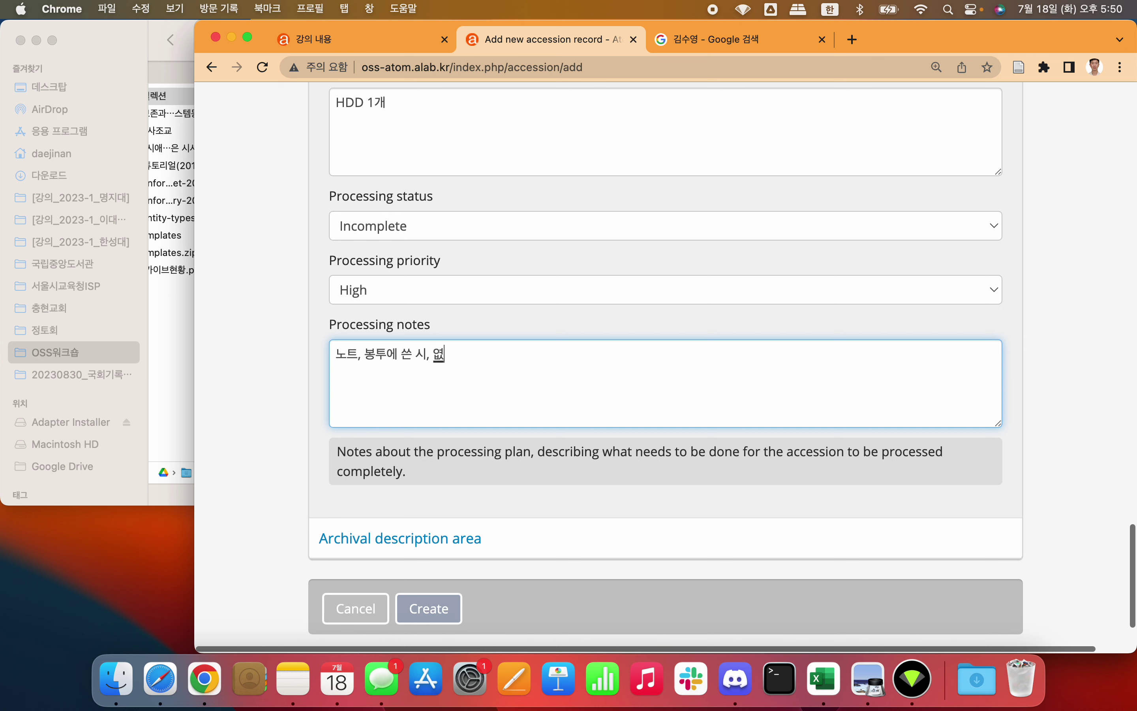
type("로 구분해서 정리해")
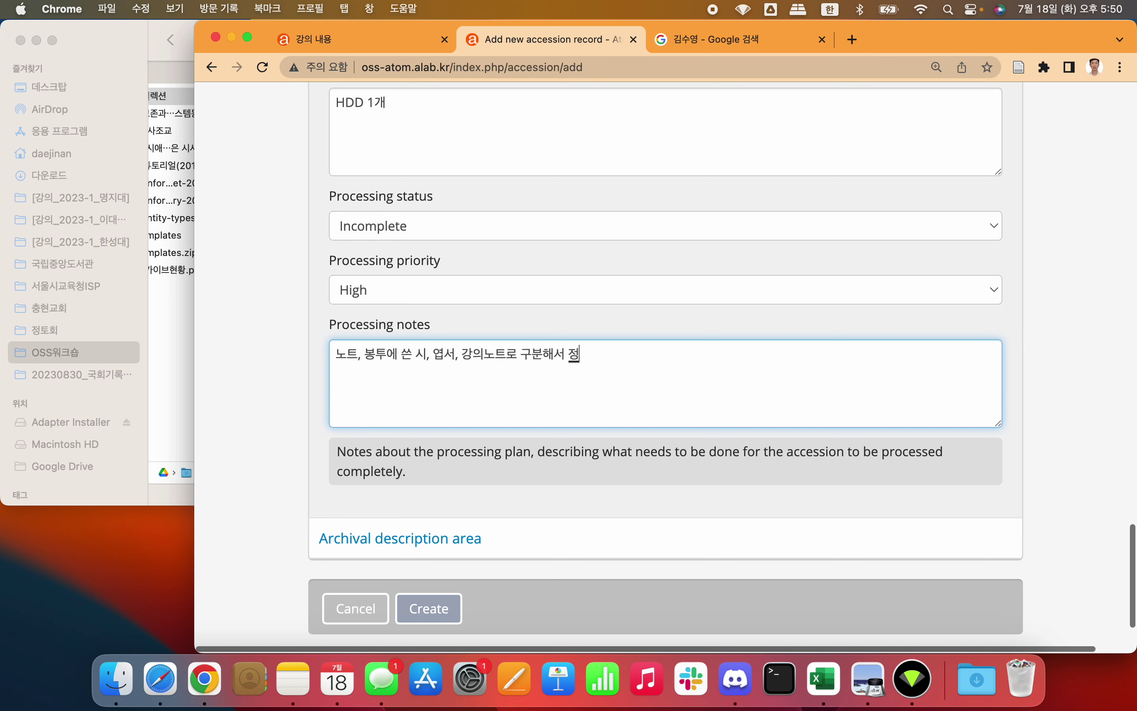
key("BackSpace")
key("BackSpace")
key("BackSpace")
type("배라")
key("BackSpace")
key("BackSpace")
key("BackSpace")
type("바")
key("BackSpace")
type("고려")
Step: Expand the Archival description area, leave it unlinked, and create the accession record
scroll(392, 394, "down", 2)
left_click(393, 489)
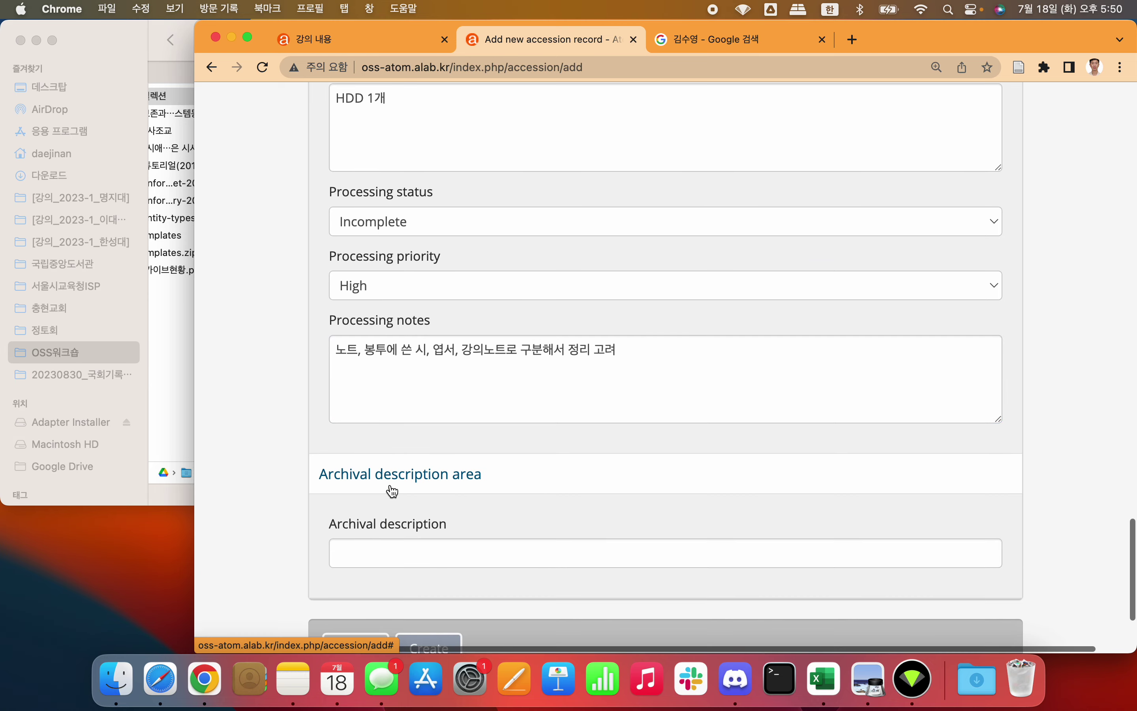
scroll(392, 490, "down", 2)
left_click(458, 455)
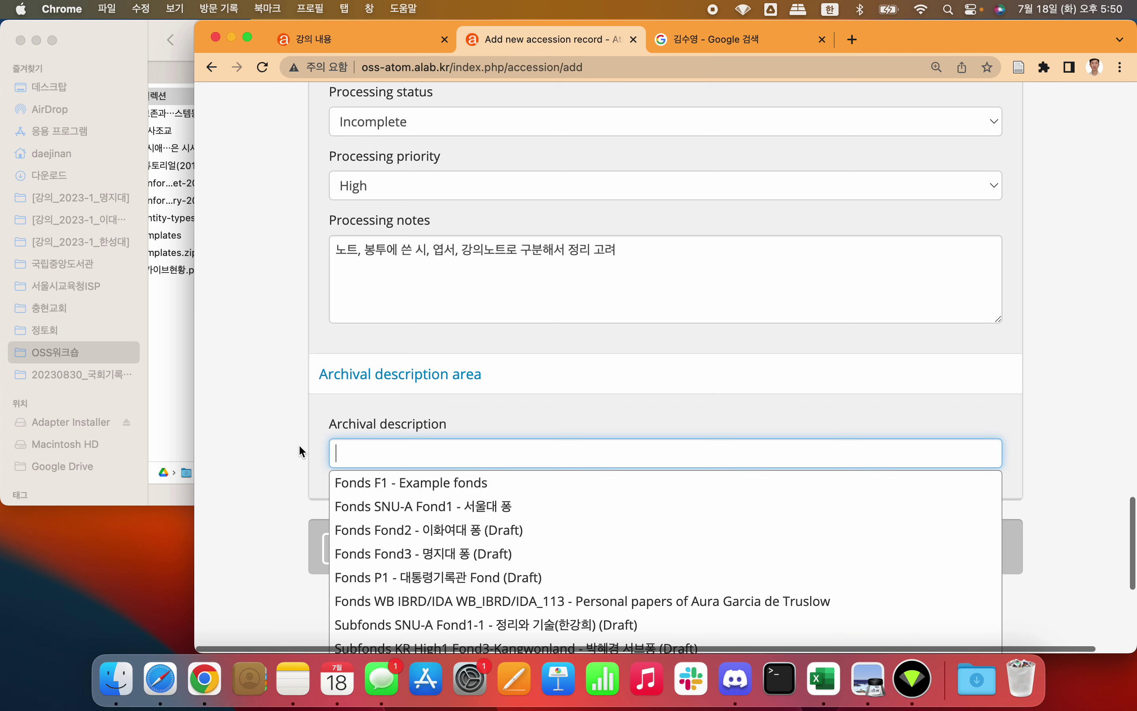
left_click(282, 425)
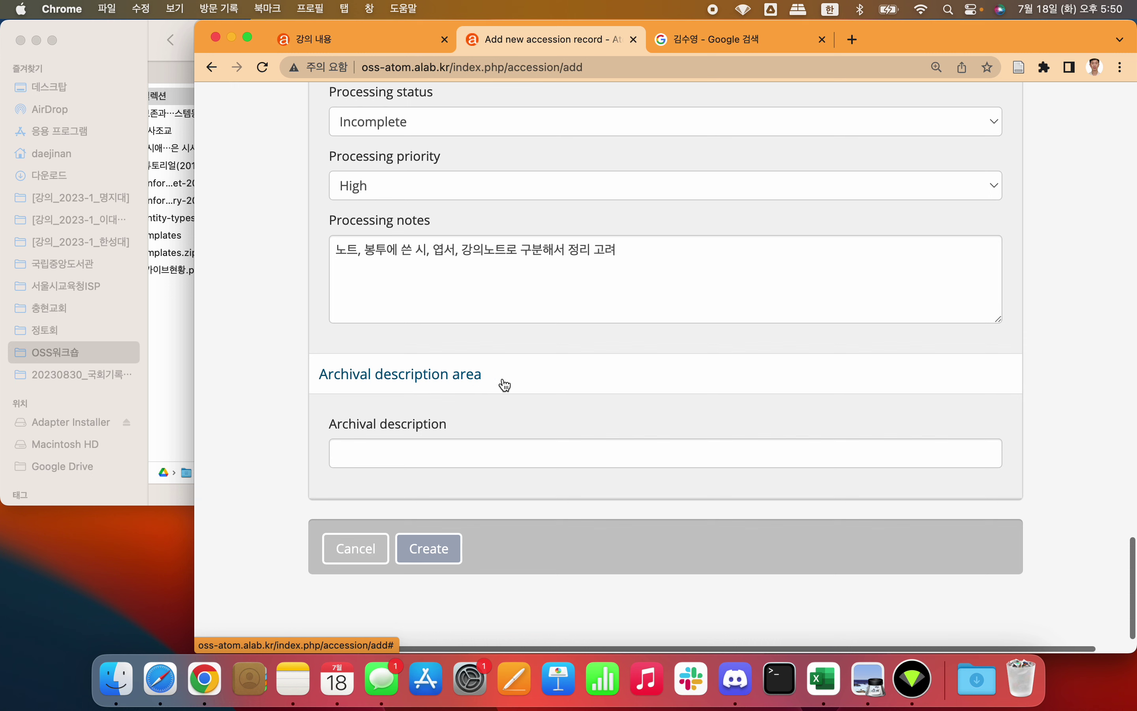
left_click(416, 550)
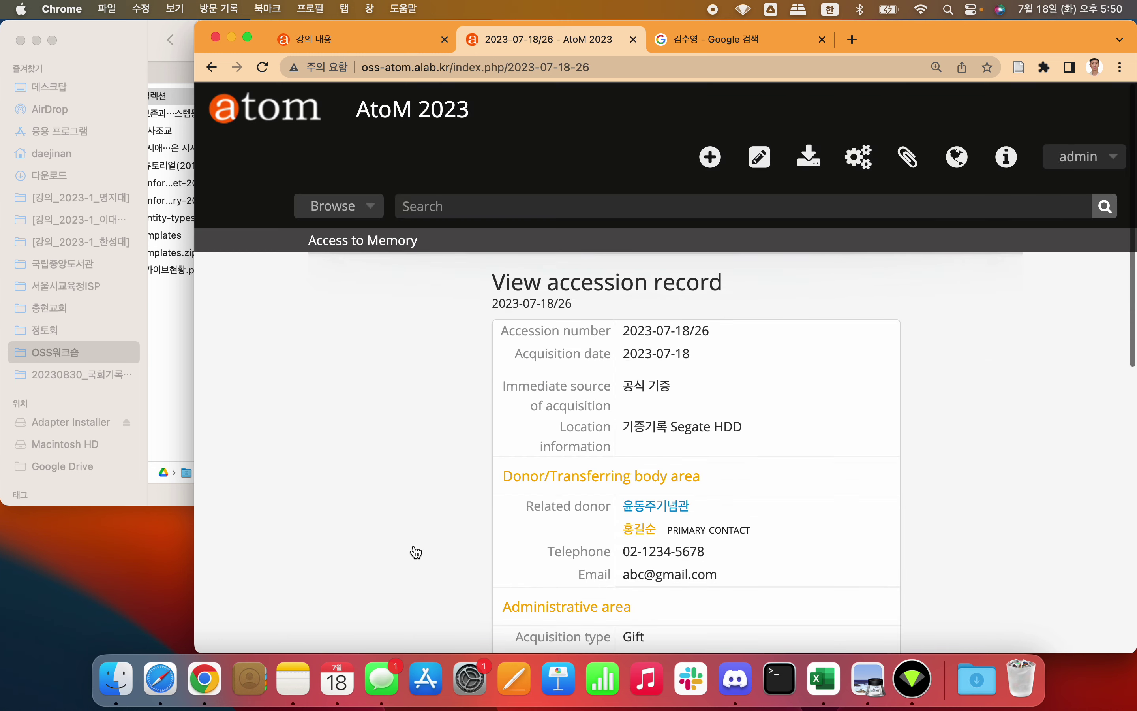
Step: Widen the window, zoom to 110%, and scroll through accession 2023-07-18/26's saved details
key("super+minus")
key("super+minus")
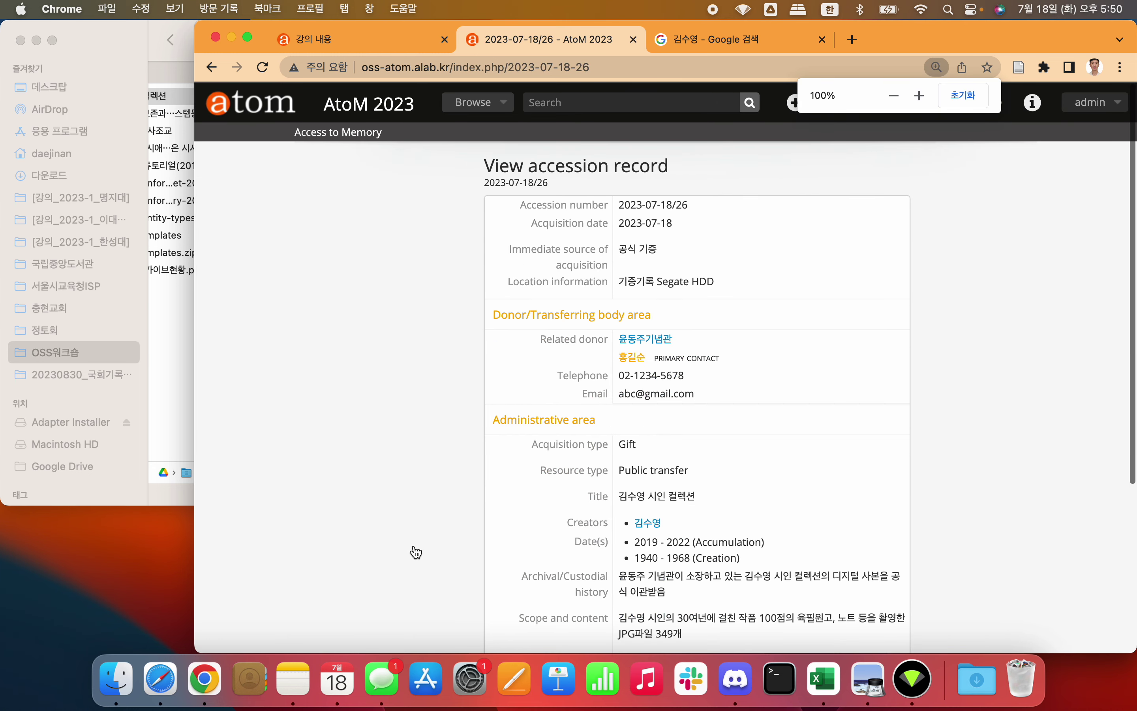
left_click_drag(196, 328, 5, 294)
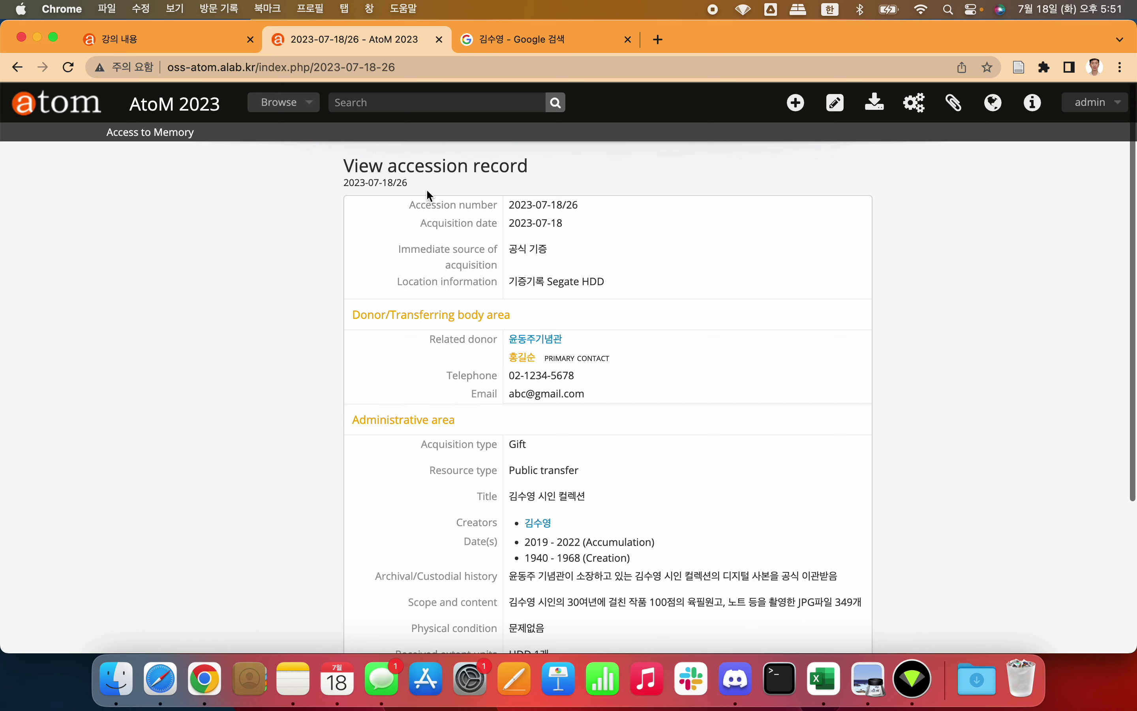
key("super+equal")
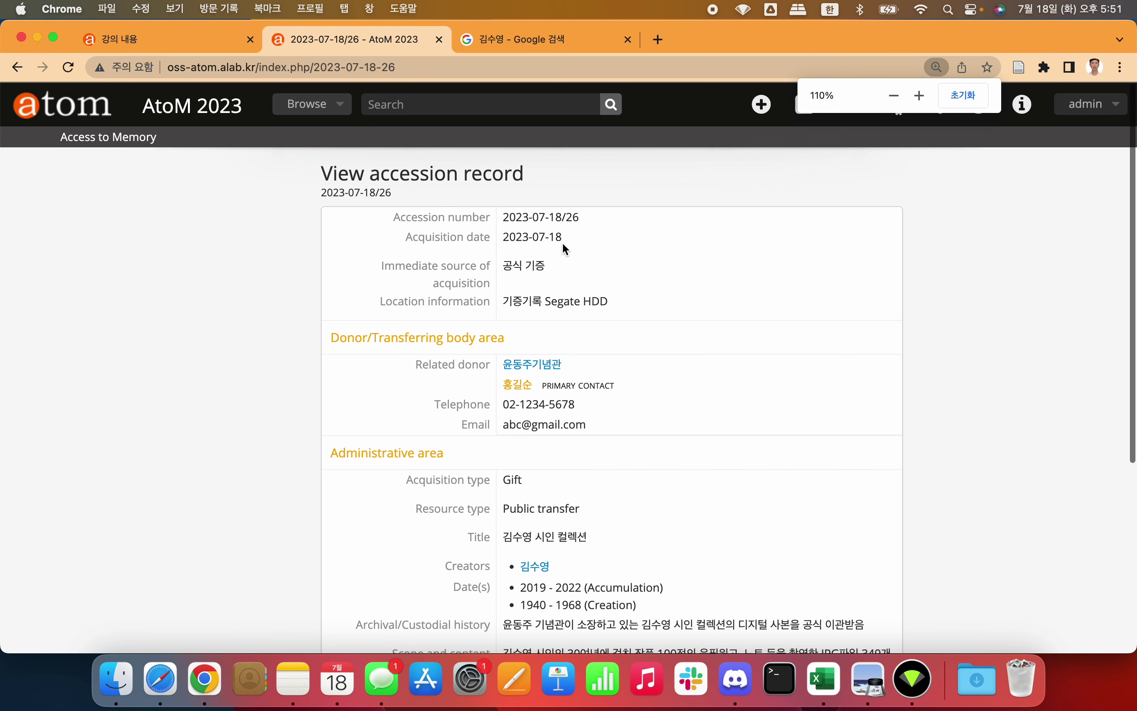
triple_click(558, 304)
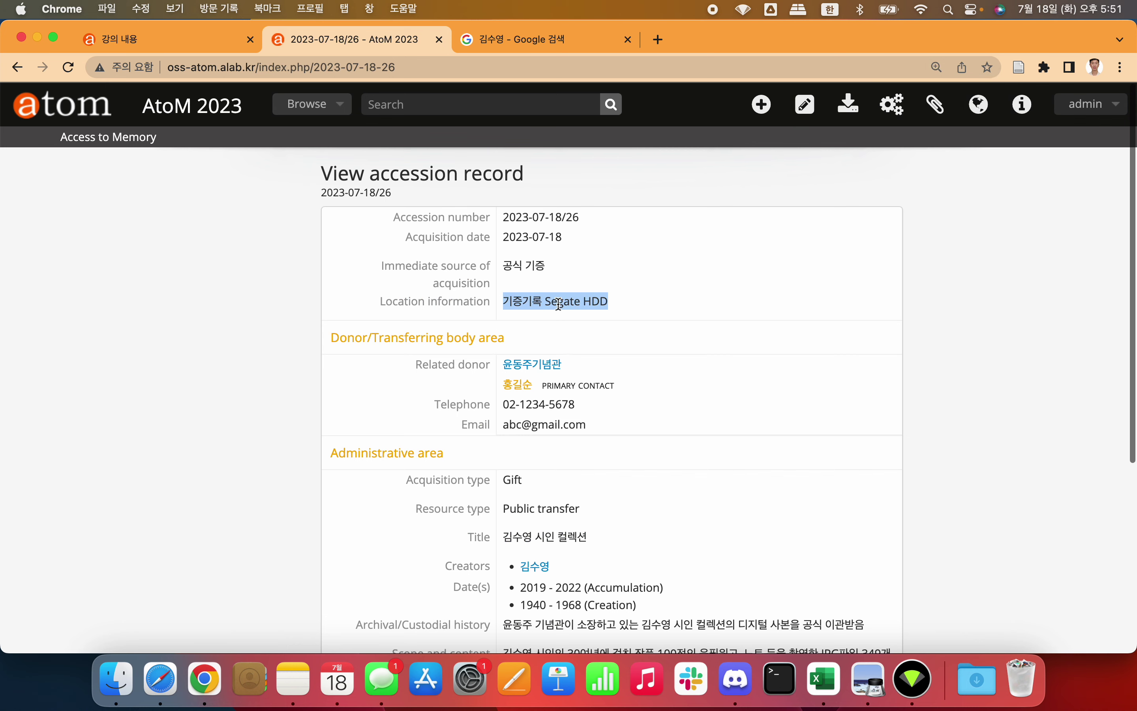
left_click(615, 303)
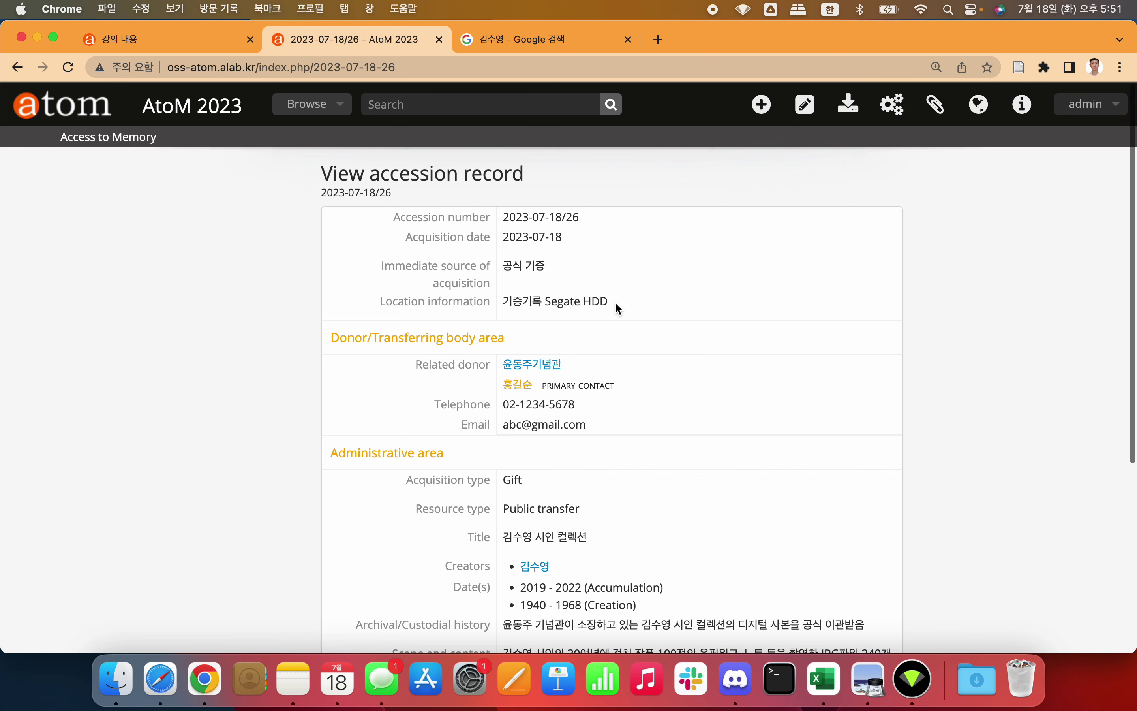
scroll(617, 306, "down", 2)
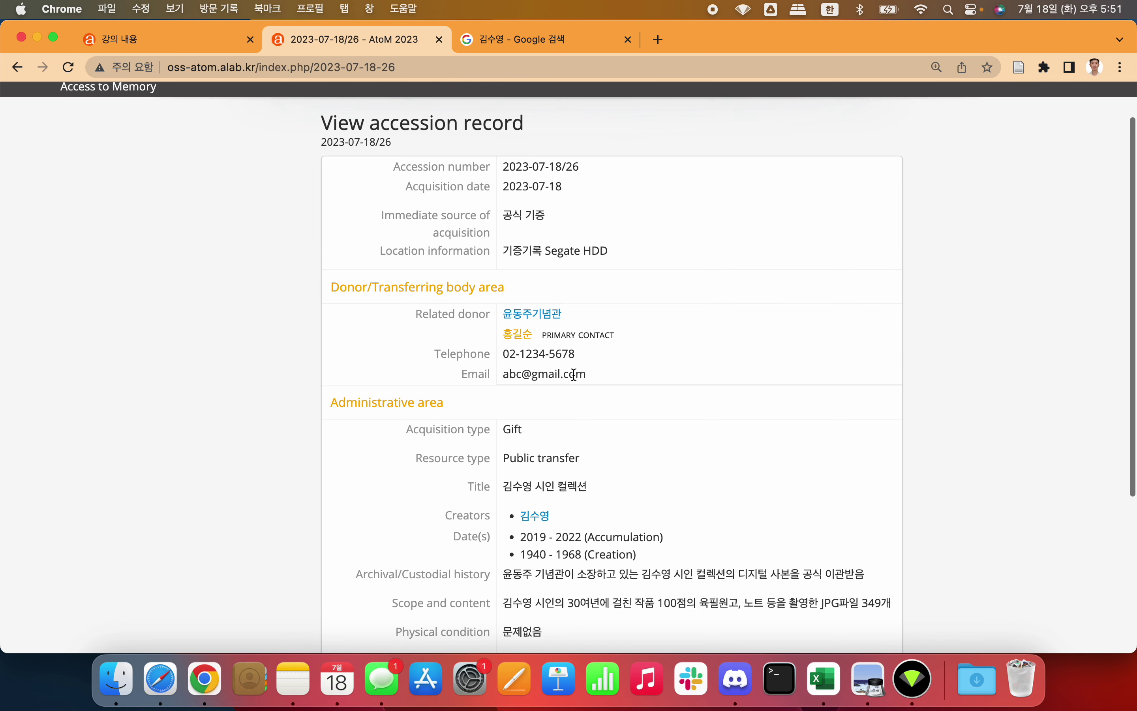
scroll(574, 375, "down", 3)
scroll(601, 372, "down", 2)
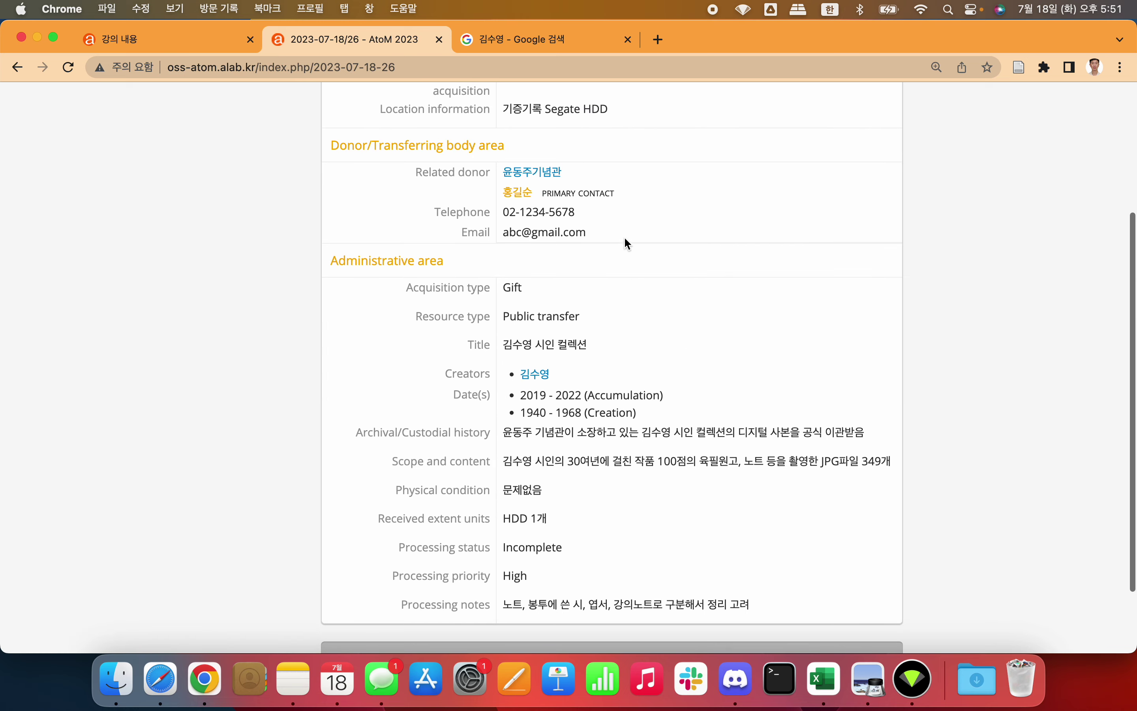
Step: Open the donor 윤동주기념관's record, then the creator's authority record in a new tab
left_click(541, 175, "super")
left_click(711, 43)
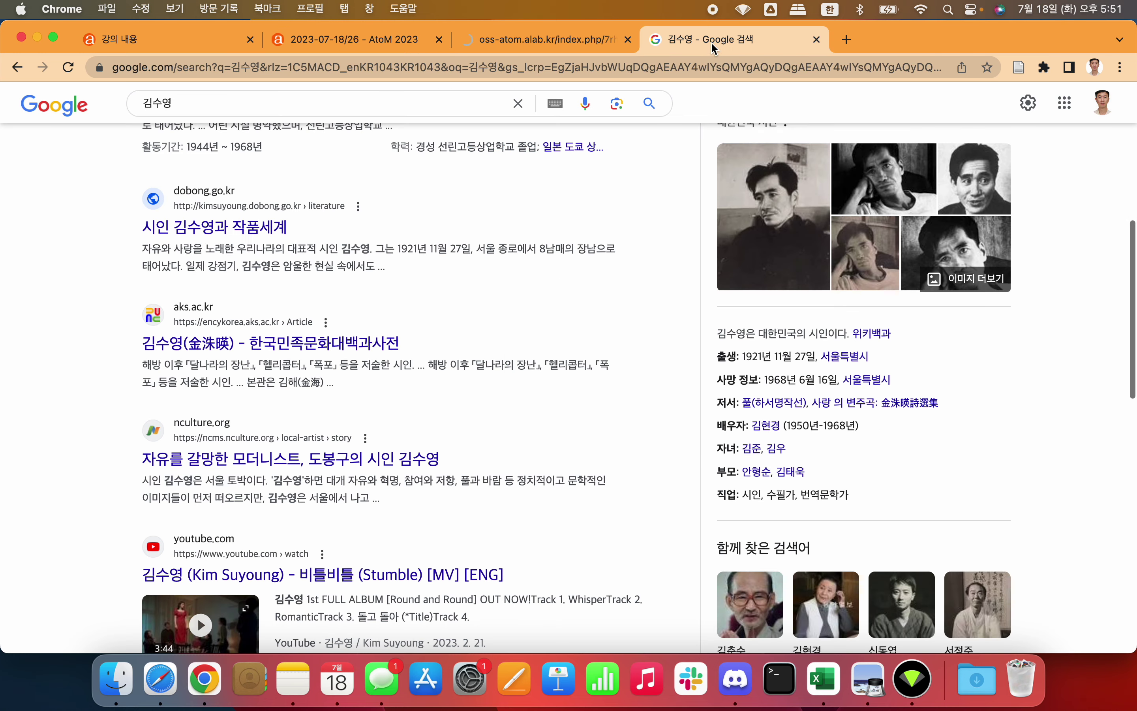
key("super+w")
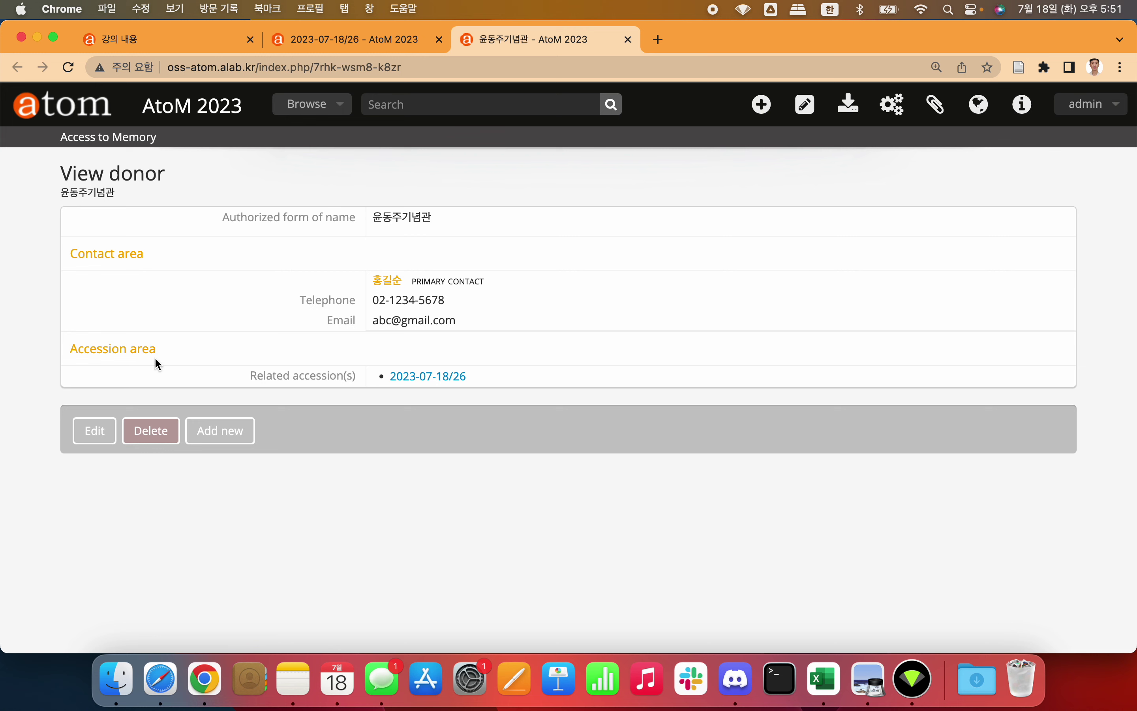
left_click(98, 434)
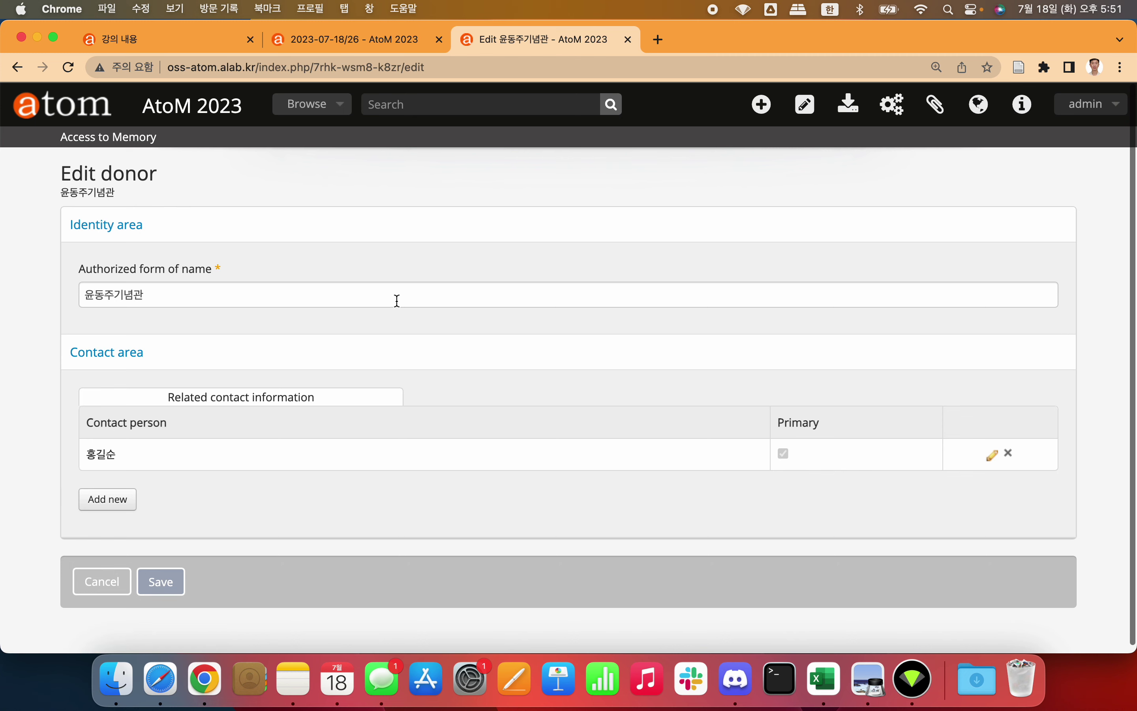
scroll(343, 296, "left", 5)
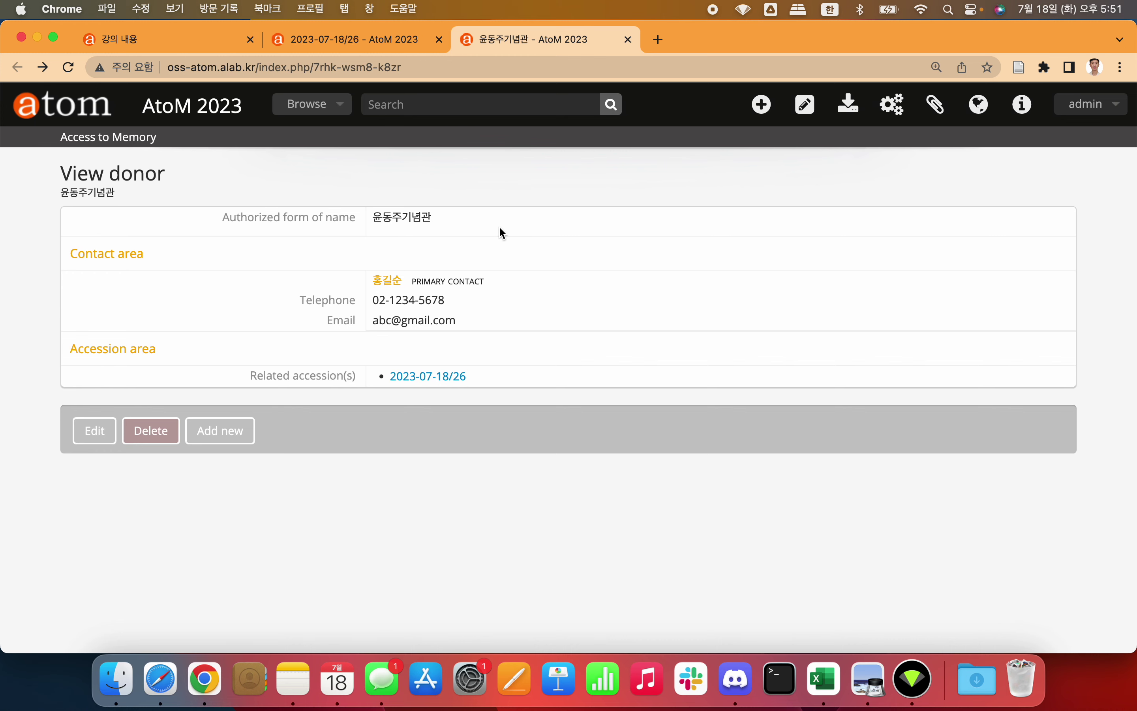
left_click(390, 42)
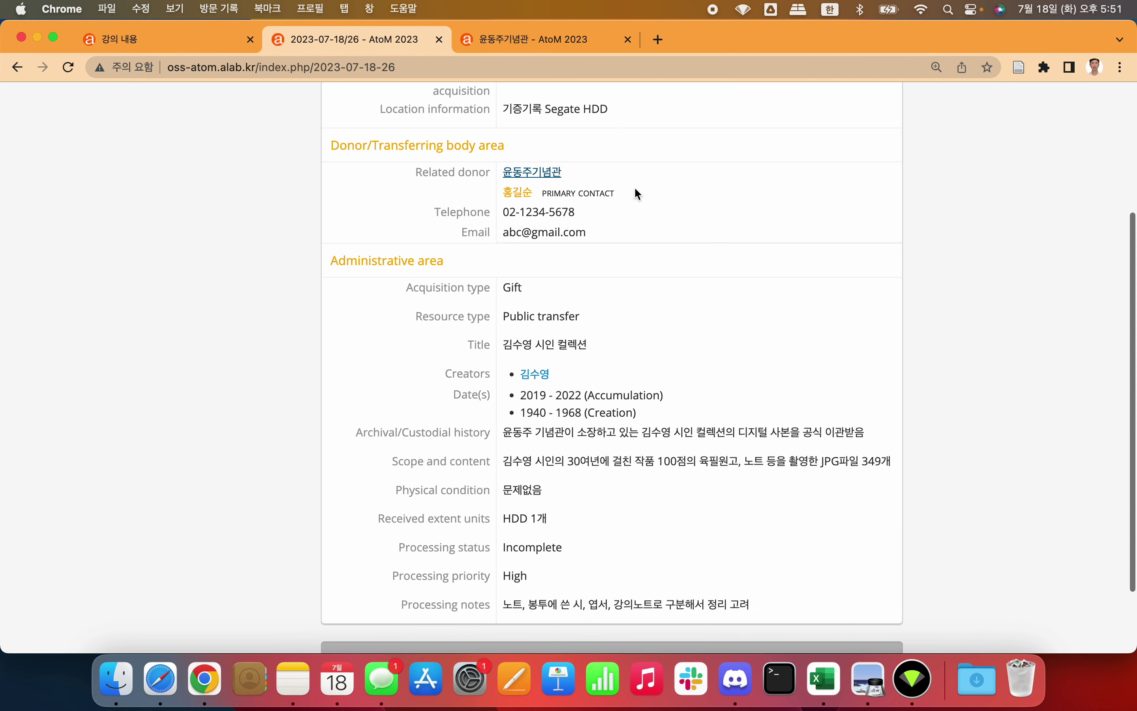
left_click(550, 312, "super")
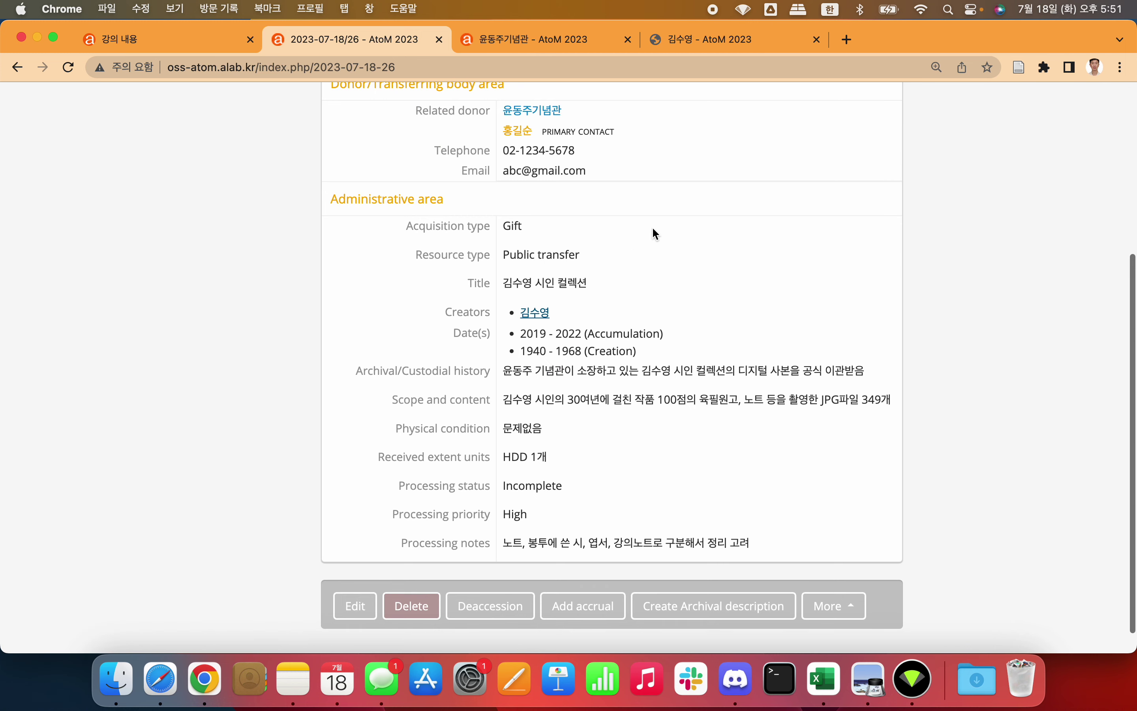
Step: Open the creator's authority record in edit mode
left_click(714, 38)
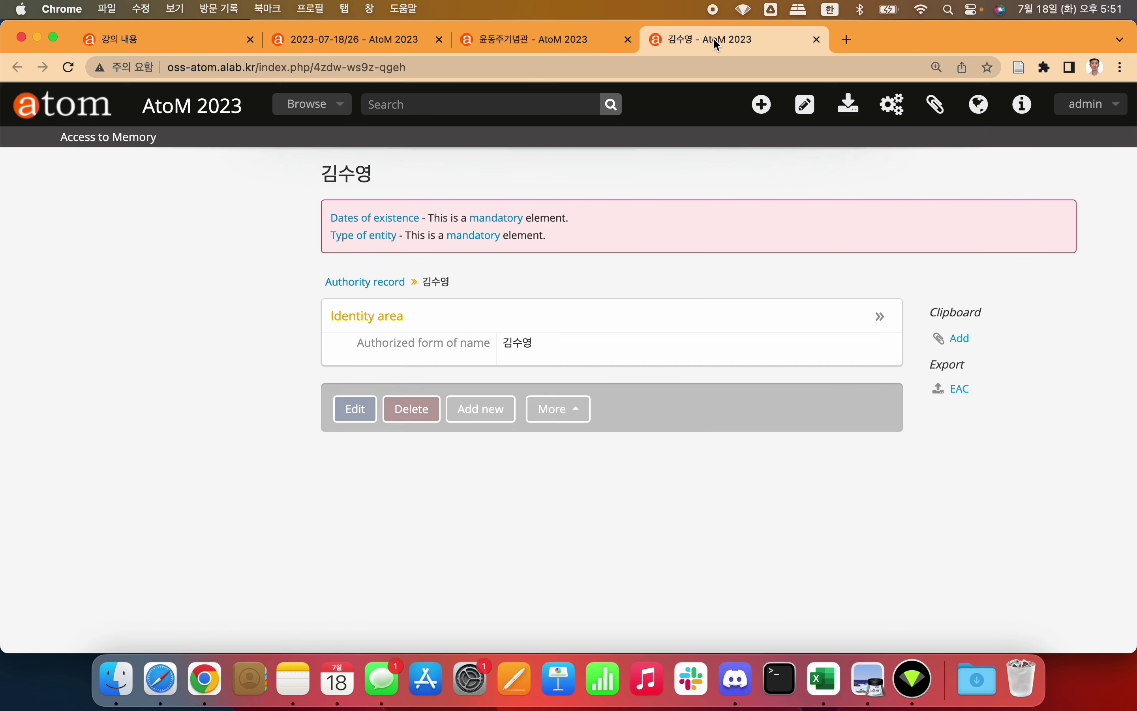
left_click(366, 405)
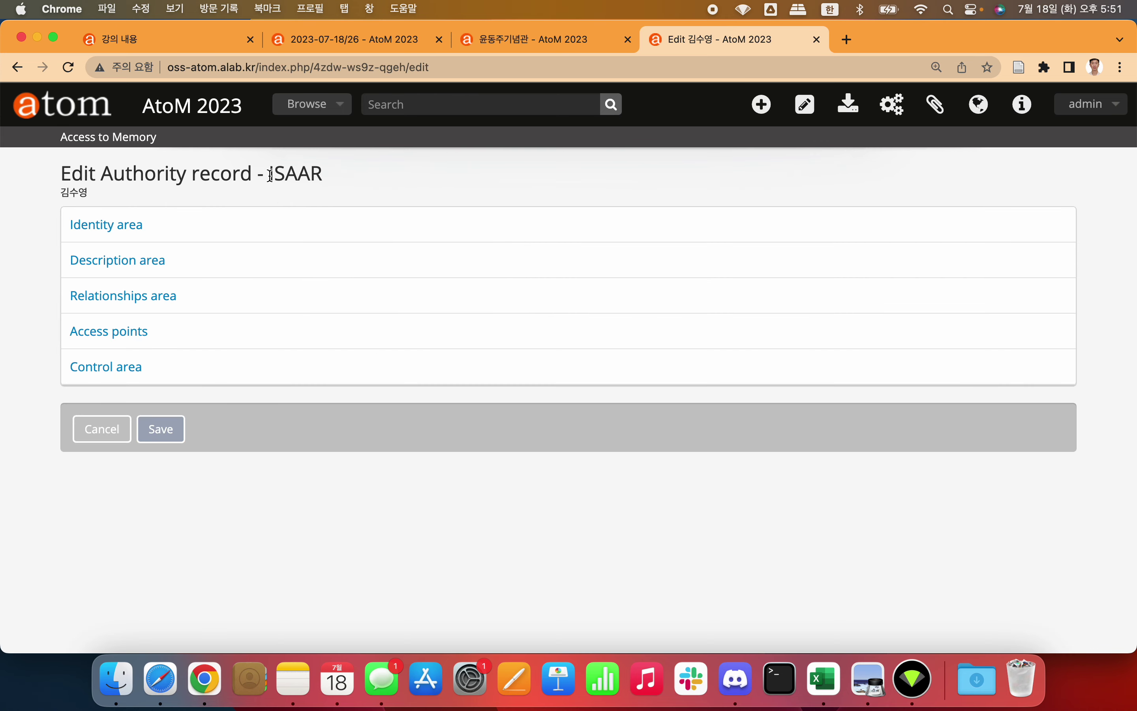
left_click_drag(271, 176, 345, 176)
left_click(345, 176)
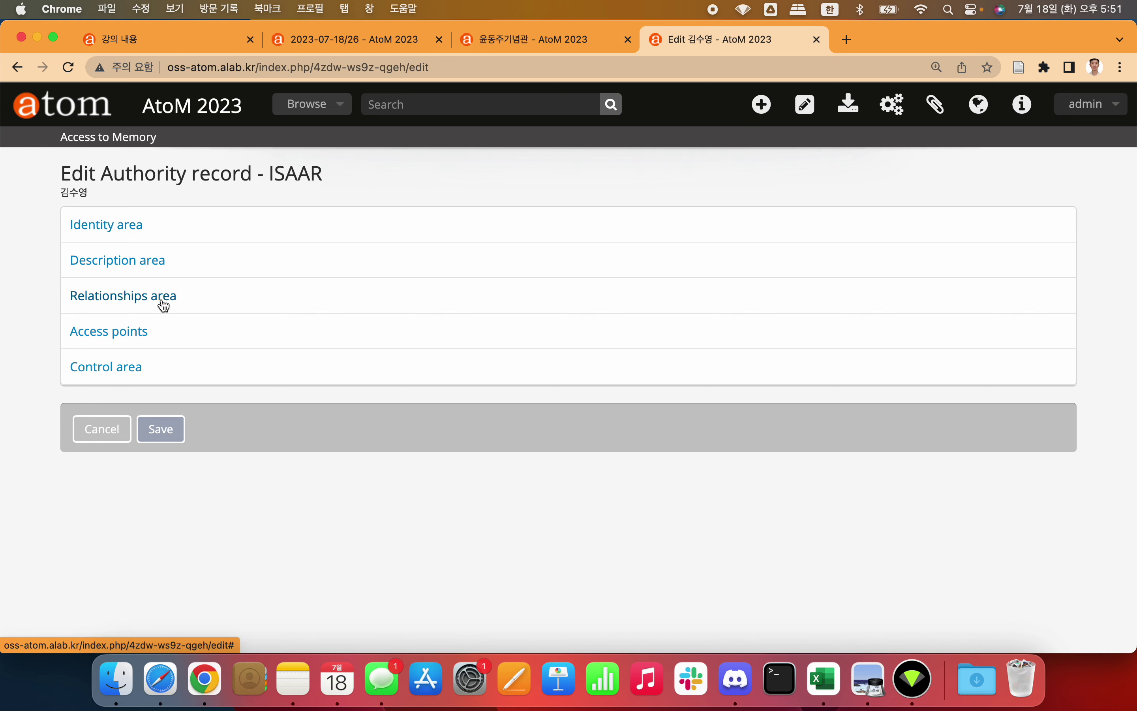
Step: Inspect the Identity area's Authorized form of name unchanged, then return to the donor 윤동주기념관's record
left_click(139, 234)
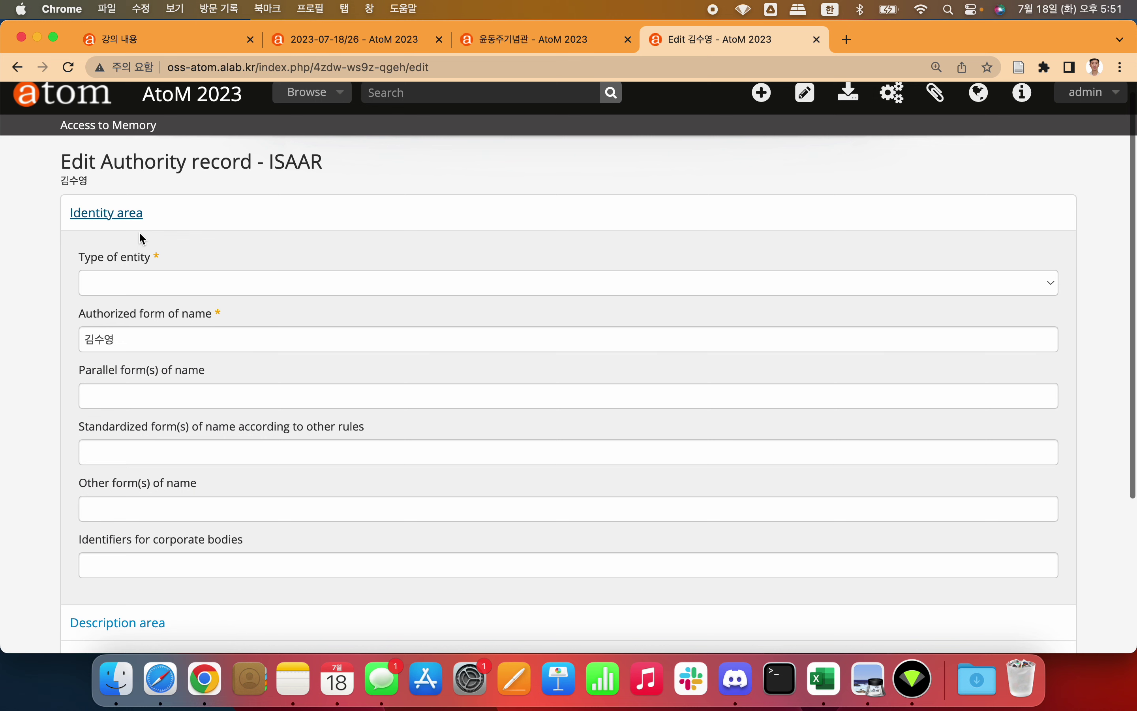
left_click(145, 339)
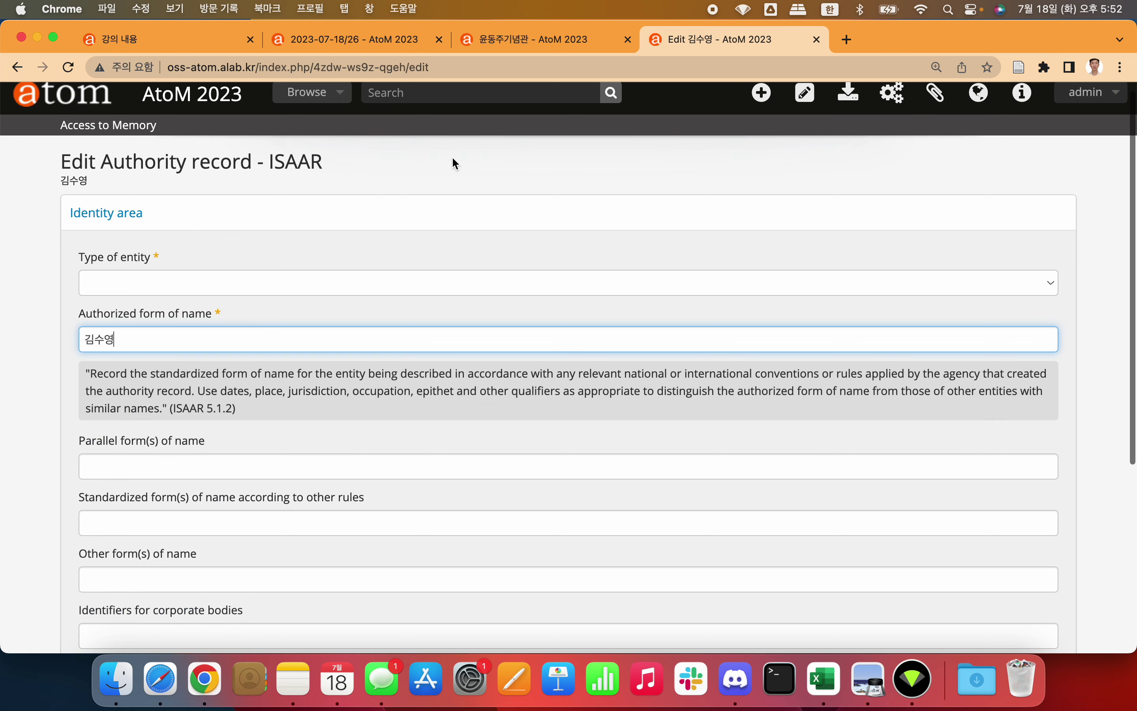
left_click(453, 159)
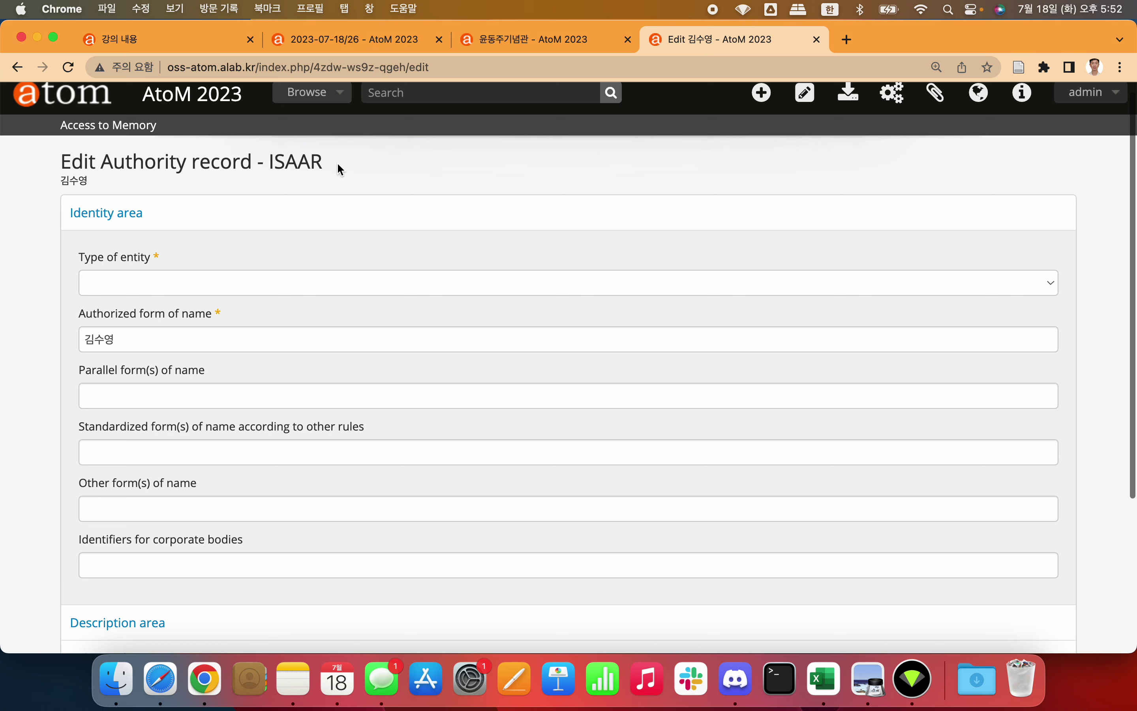
left_click(166, 335)
scroll(118, 320, "down", 5)
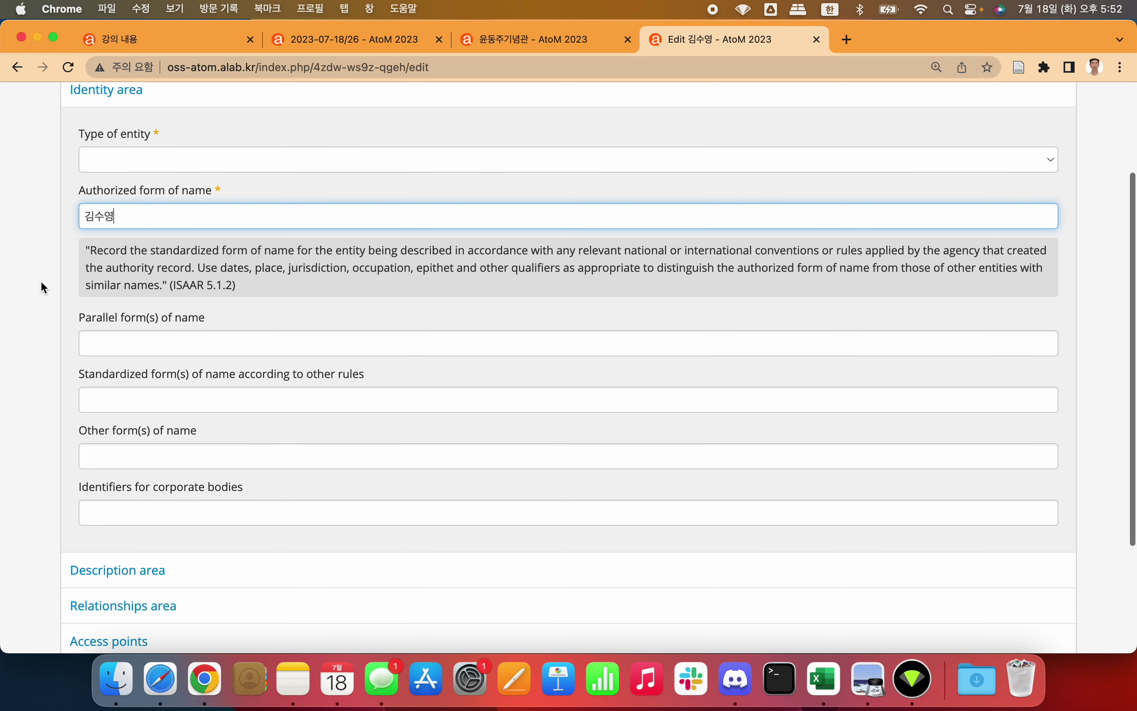
left_click(34, 282)
scroll(173, 426, "down", 3)
scroll(251, 262, "up", 10)
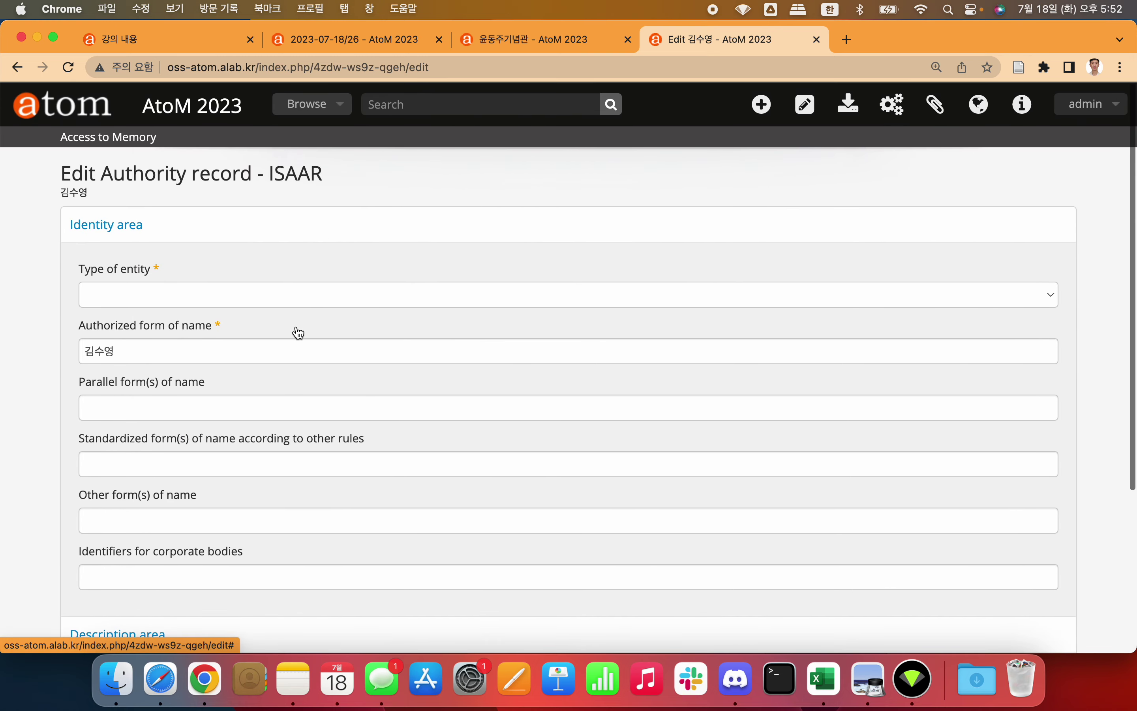
scroll(357, 337, "left", 5)
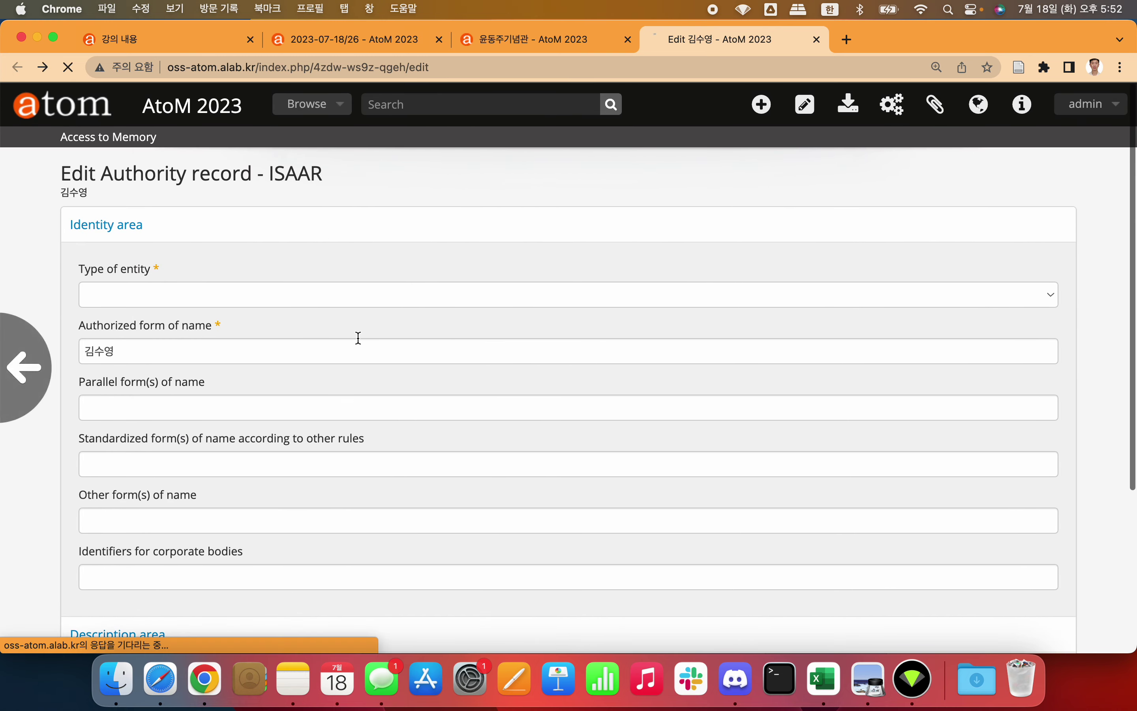
left_click(581, 39)
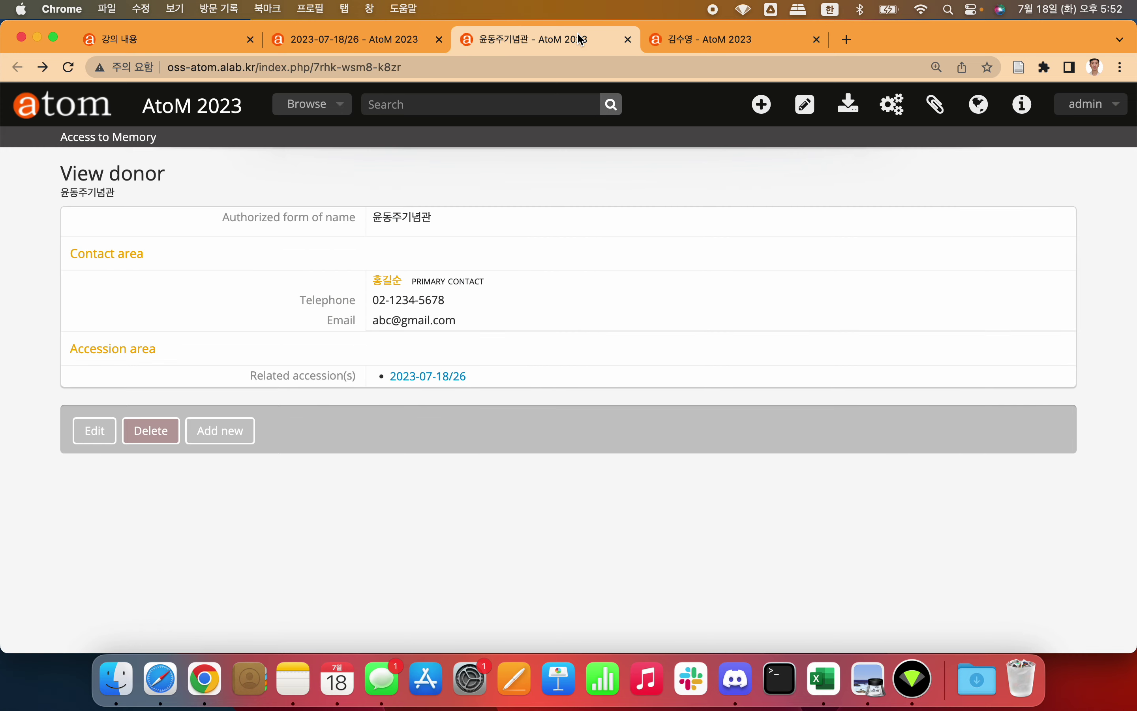
Step: Switch back to the 2023-07-18/26 accession and scroll through its creator, dates and processing notes
left_click(374, 39)
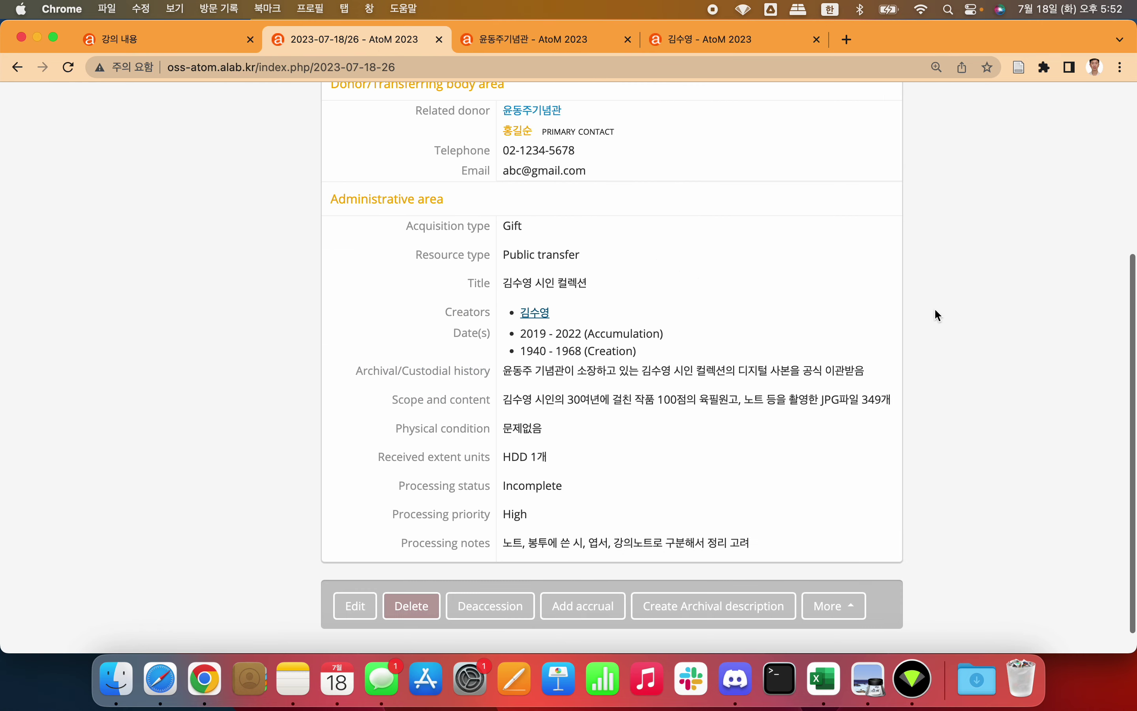
scroll(935, 308, "up", 5)
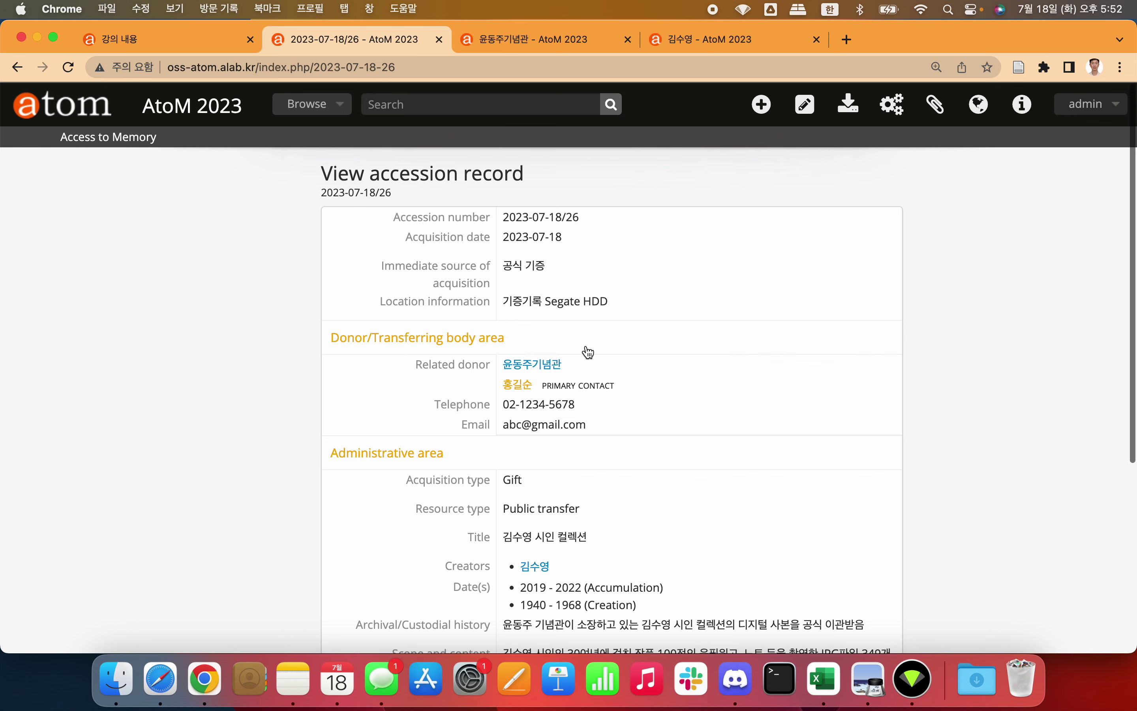
scroll(804, 281, "down", 6)
scroll(804, 281, "up", 2)
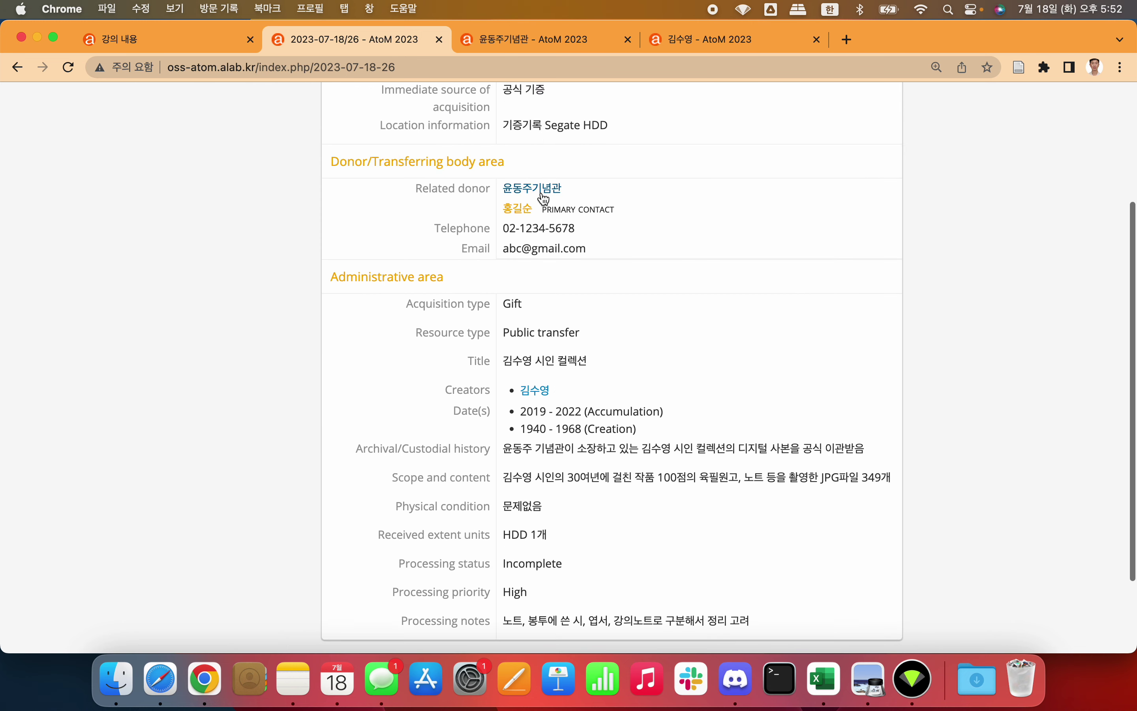
scroll(716, 205, "down", 2)
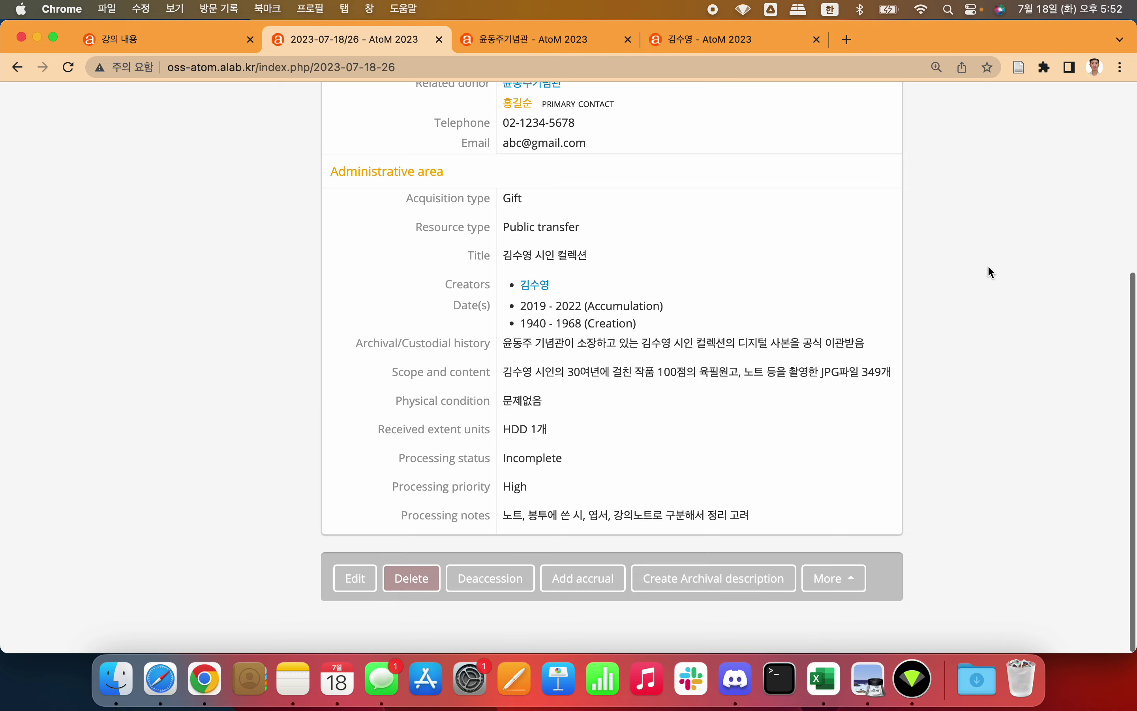
scroll(1005, 267, "up", 4)
scroll(1006, 267, "down", 2)
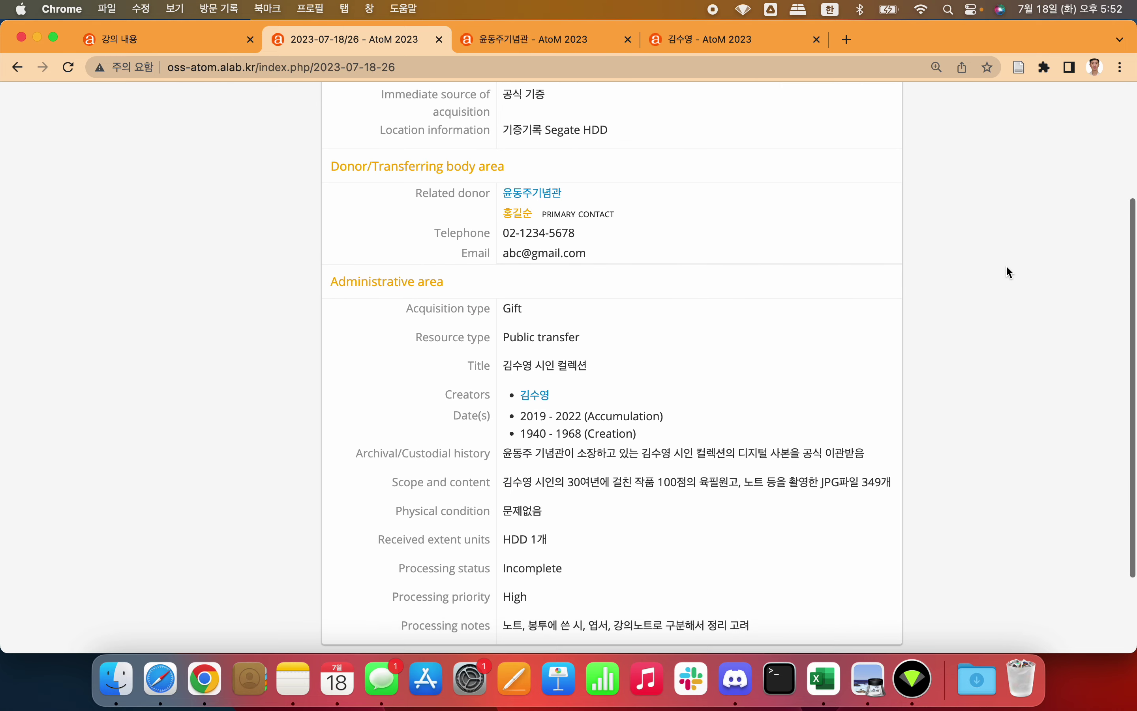
scroll(1005, 264, "down", 2)
scroll(1005, 264, "up", 5)
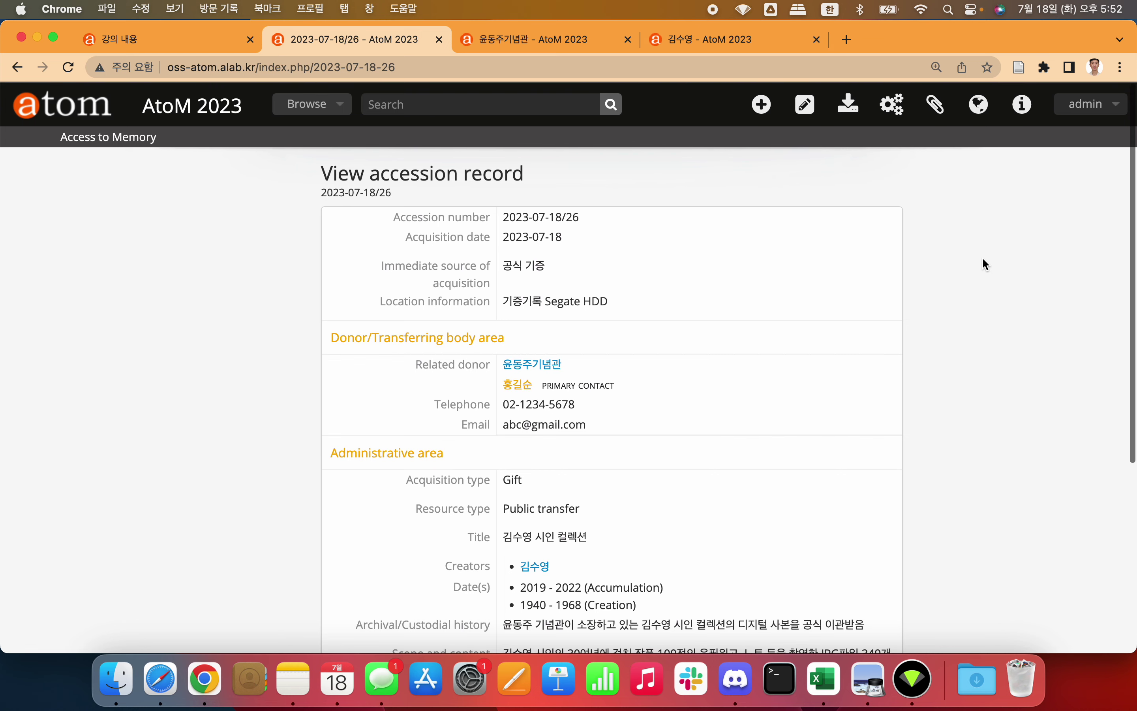
scroll(984, 262, "down", 5)
scroll(860, 426, "up", 1)
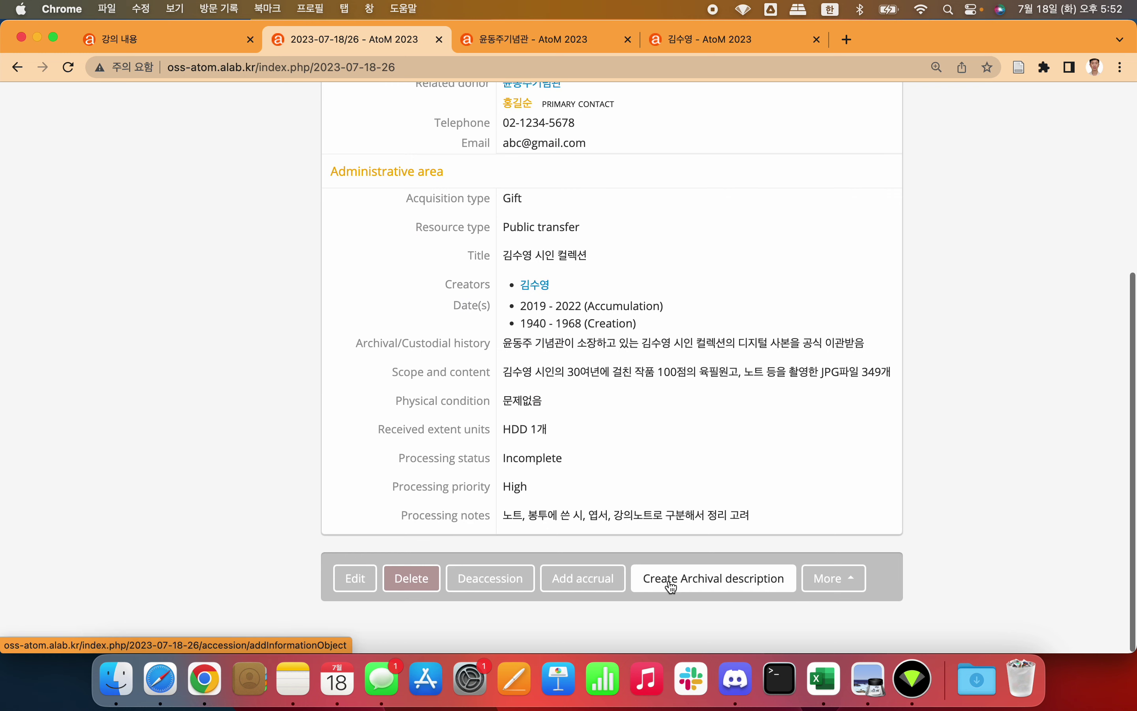
Step: Create an archival description from the accession and scroll through the poet's new collection draft
left_click(700, 588)
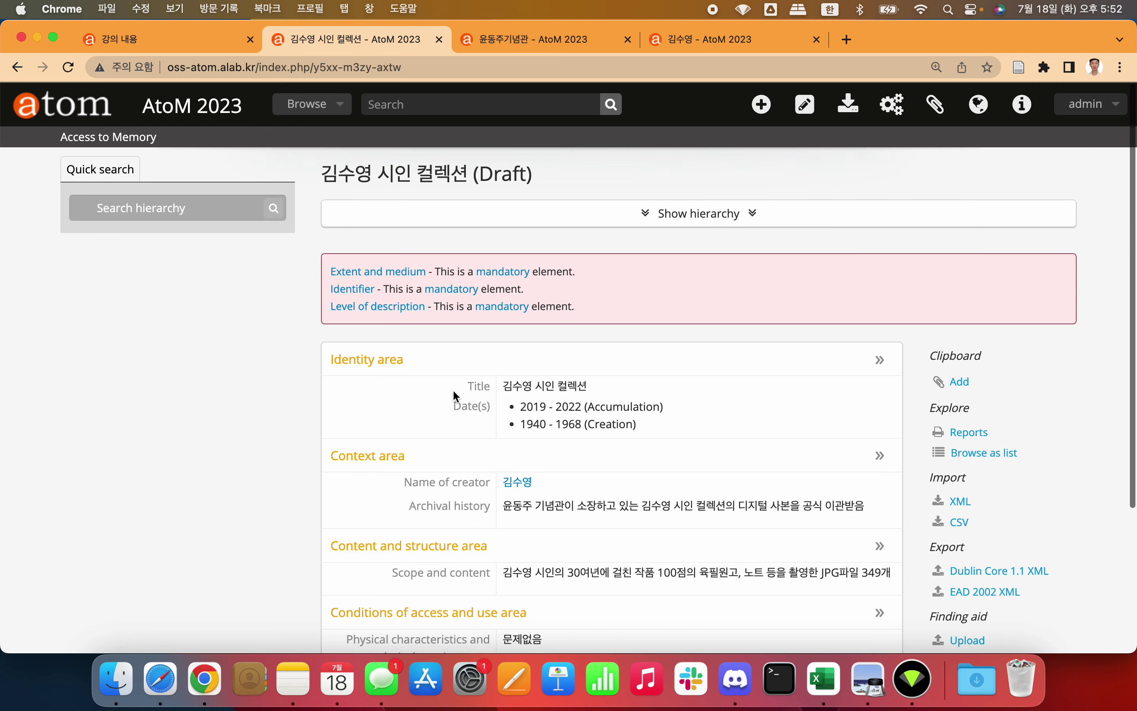
scroll(376, 409, "down", 4)
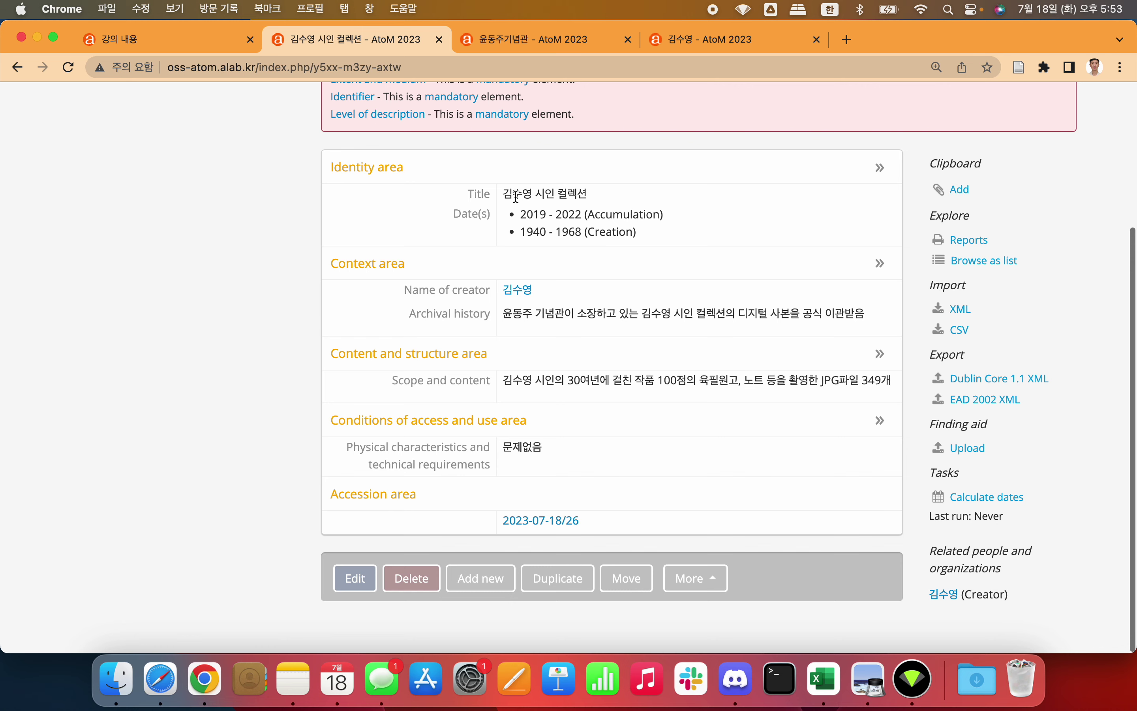
scroll(641, 292, "up", 3)
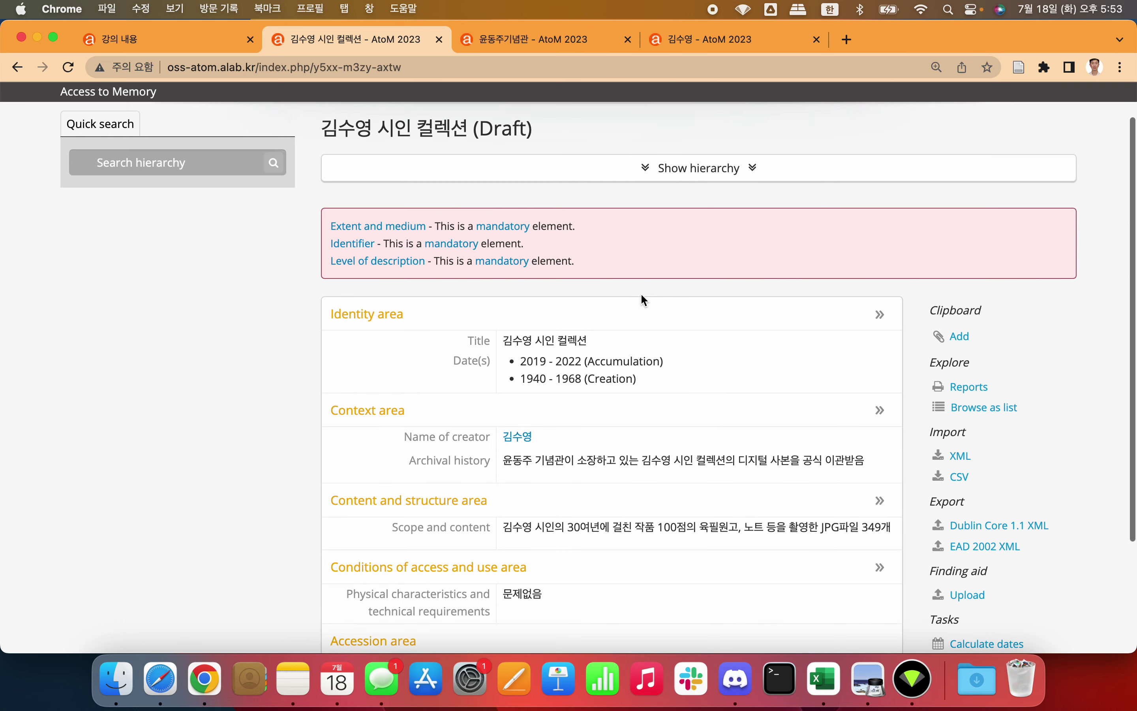
scroll(641, 292, "down", 2)
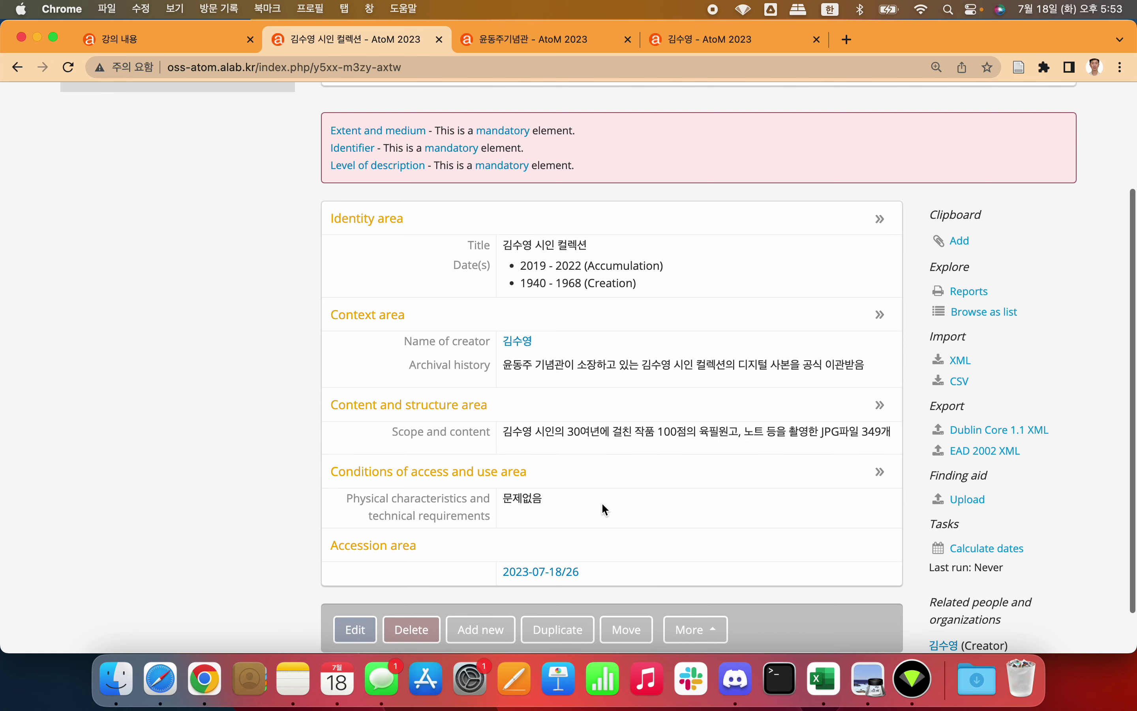
scroll(601, 502, "down", 2)
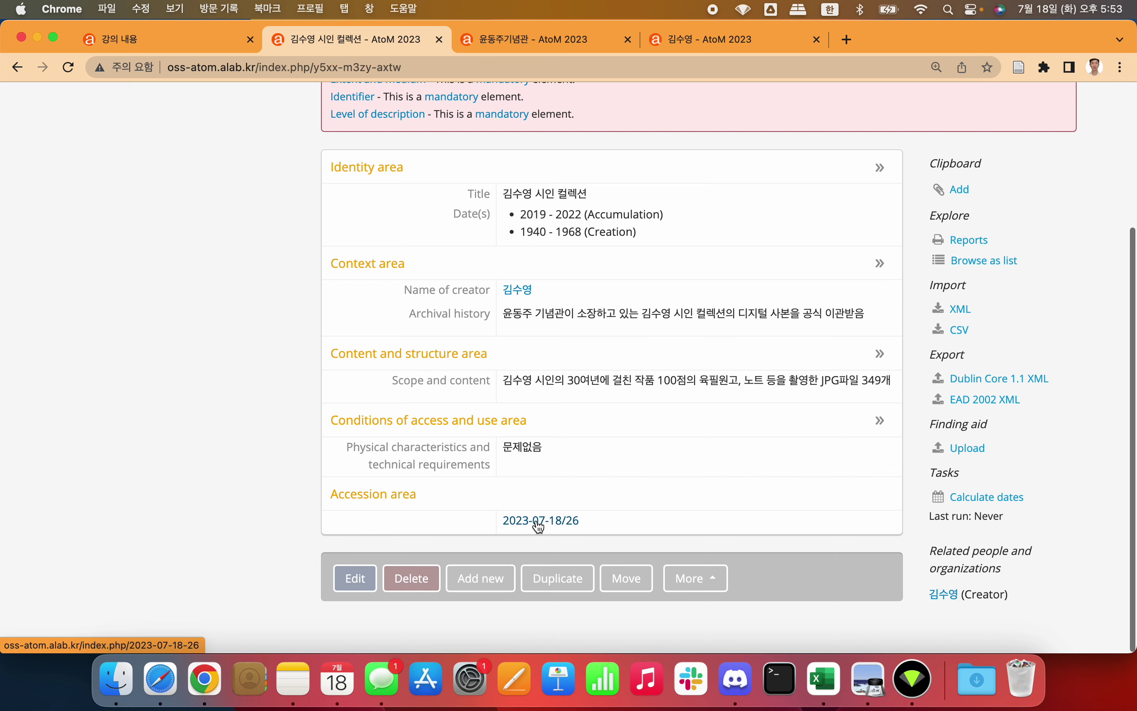
left_click(563, 528)
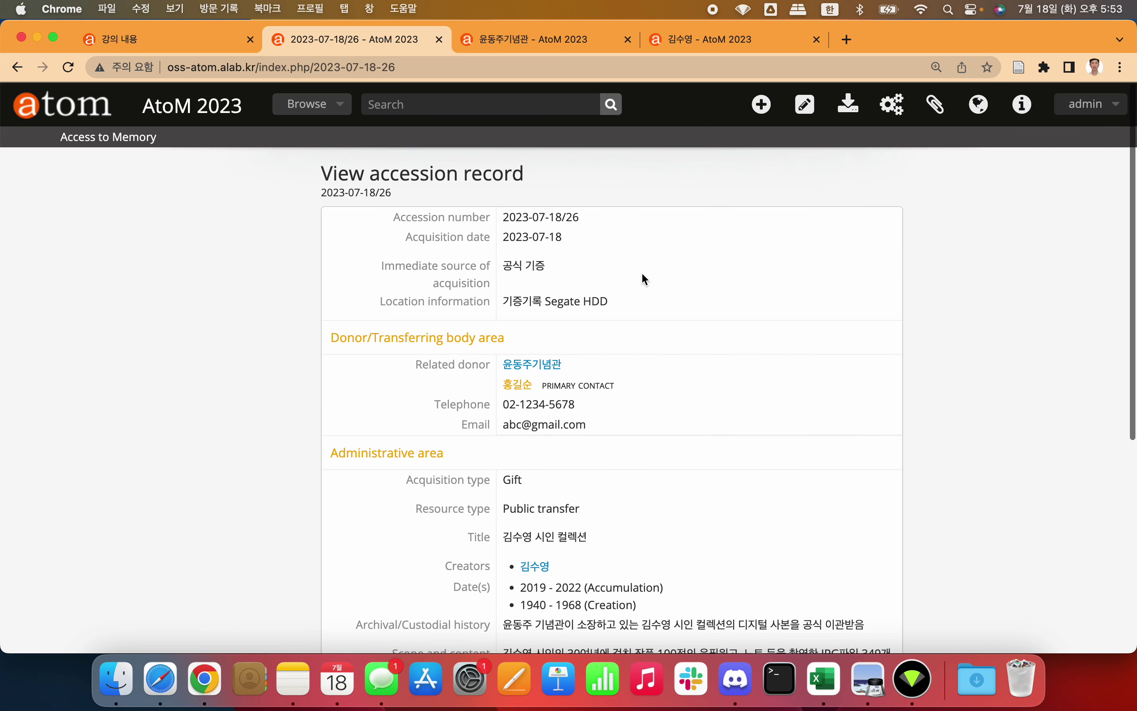
scroll(561, 216, "down", 7)
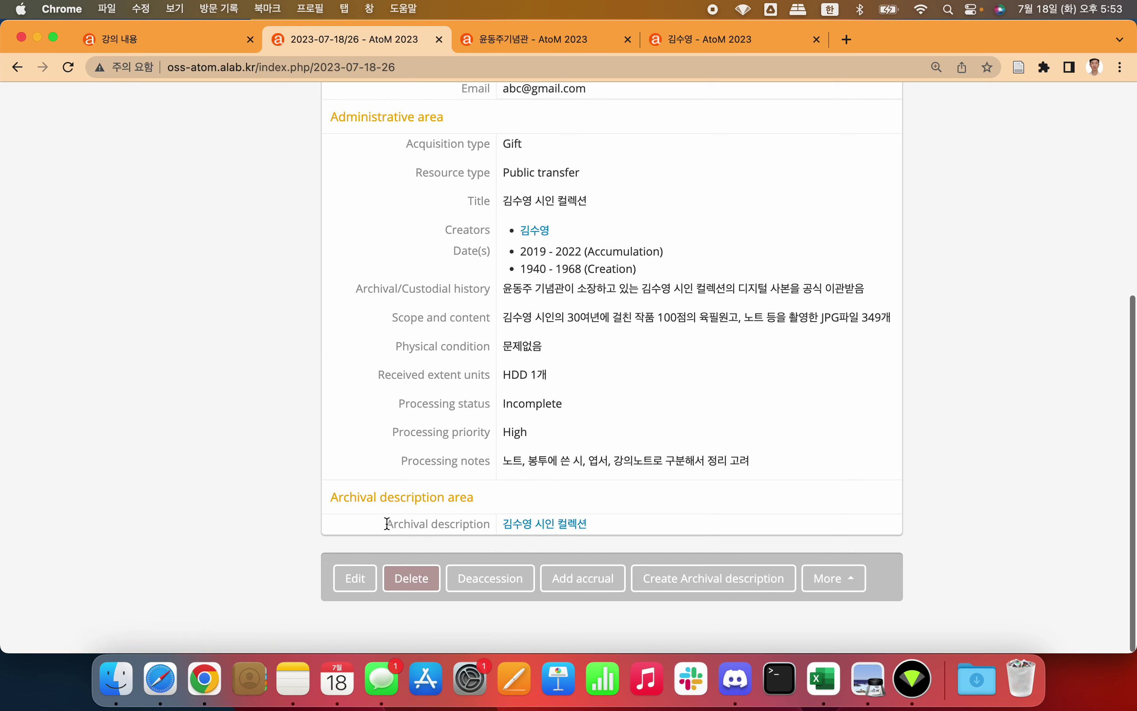
left_click_drag(388, 524, 491, 528)
left_click(470, 521)
left_click(533, 524)
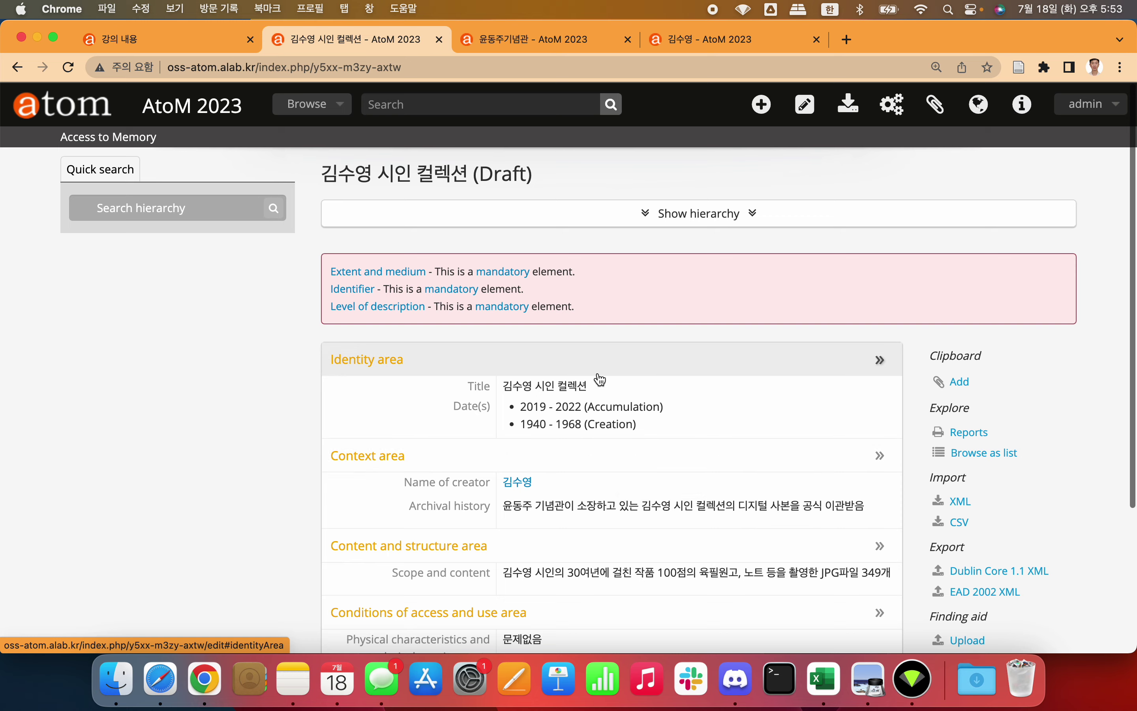
scroll(598, 378, "down", 4)
scroll(598, 372, "up", 4)
scroll(599, 372, "down", 4)
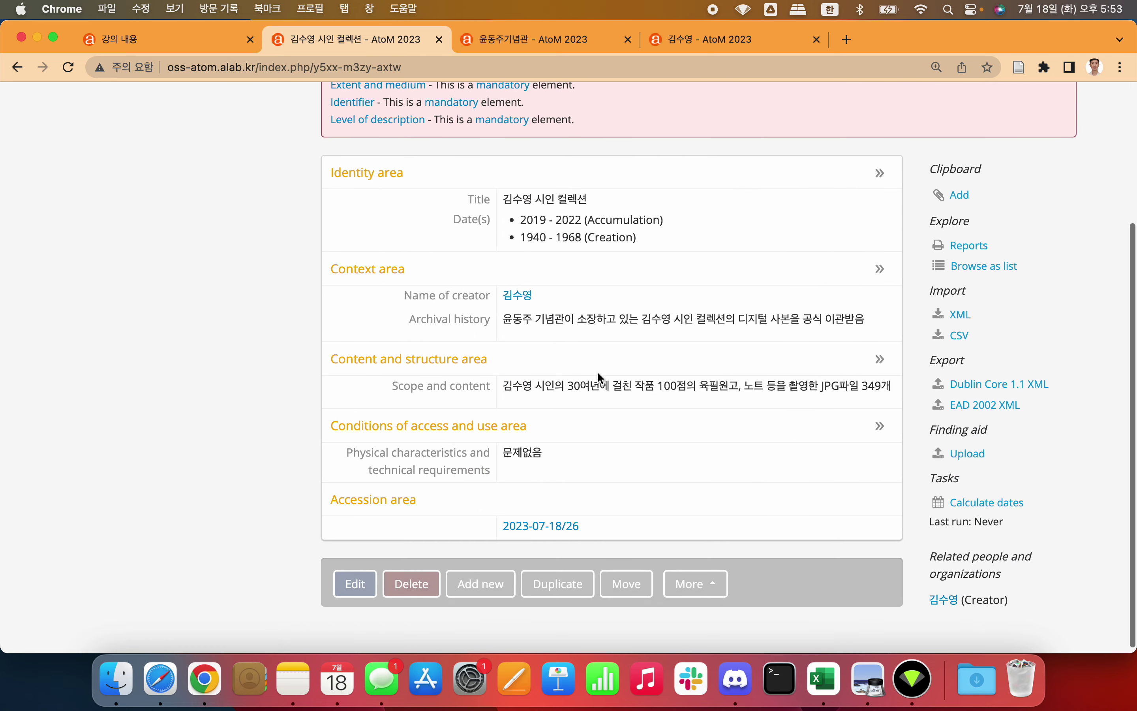
scroll(598, 371, "up", 4)
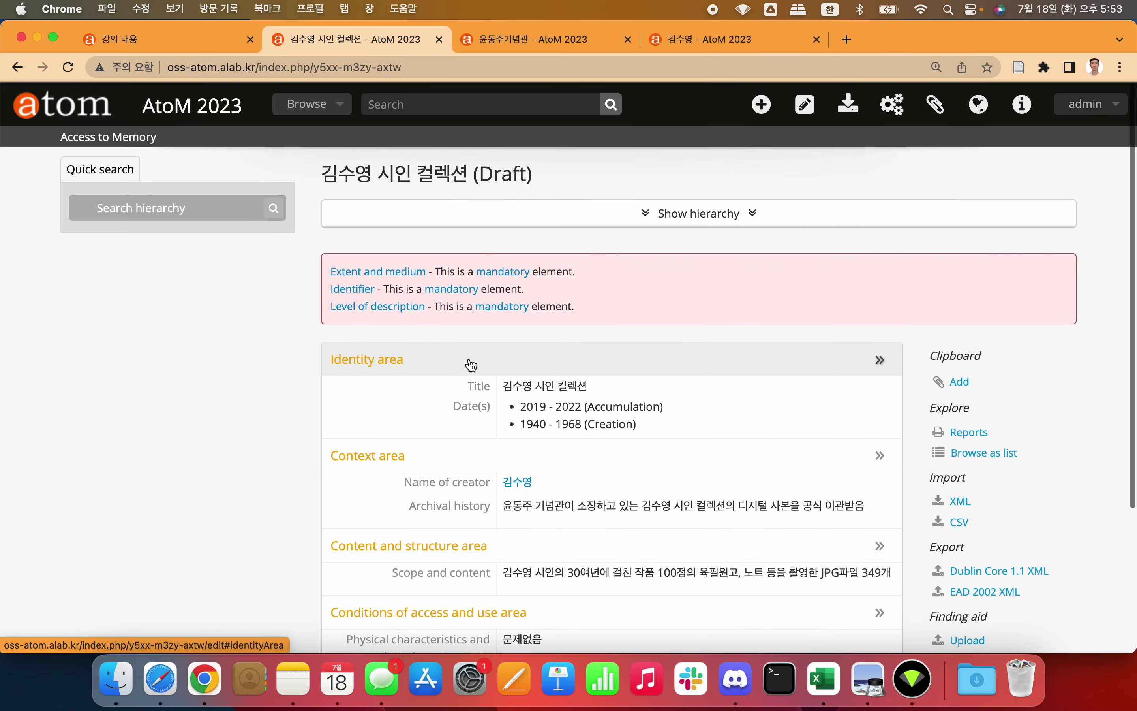
scroll(470, 363, "down", 4)
left_click(352, 581)
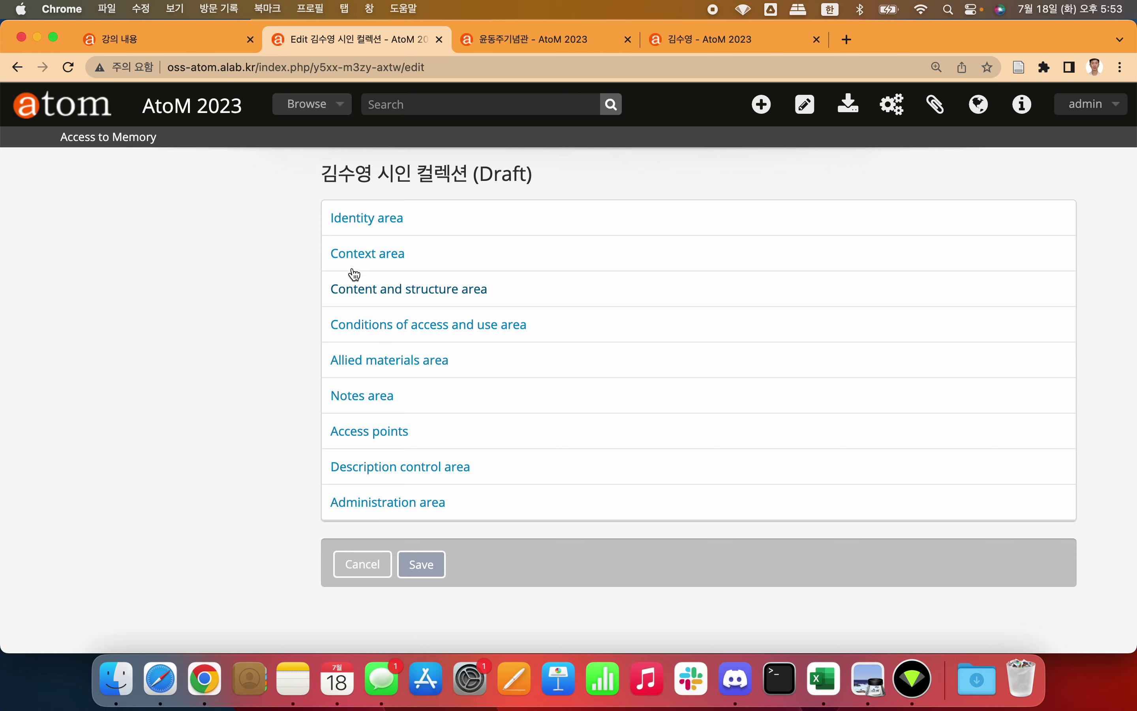
Step: Expand the Identity area and generate the identifier 2023-07-18/42
left_click(371, 219)
scroll(275, 223, "up", 3)
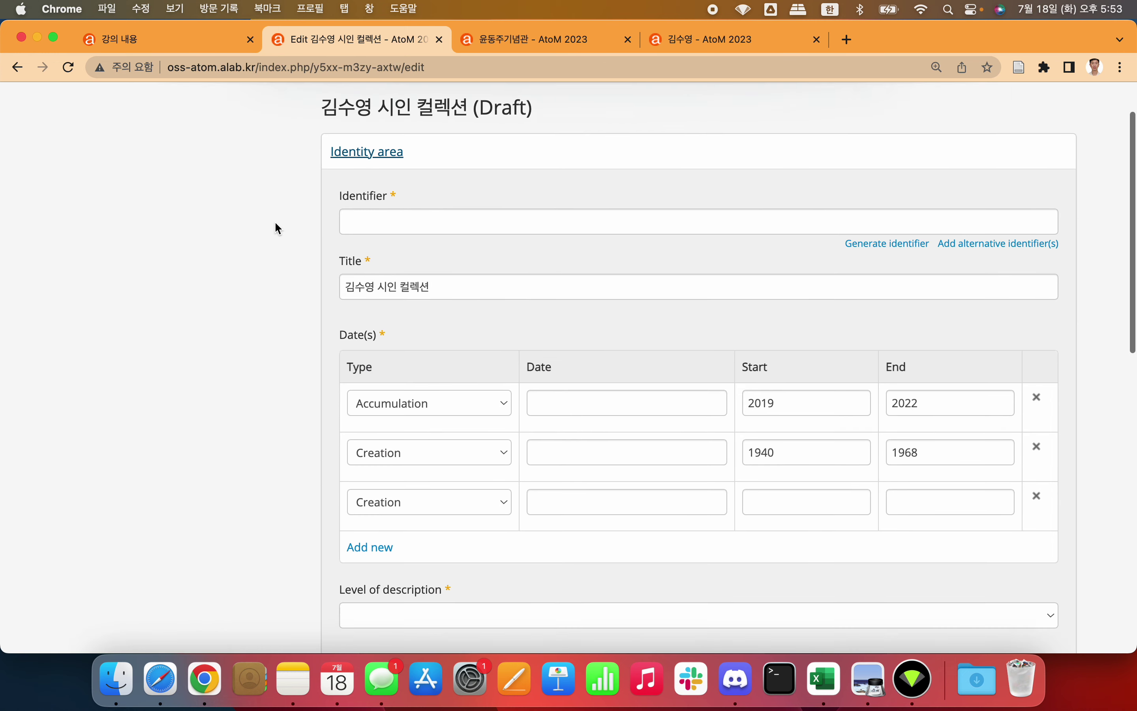
left_click(454, 237)
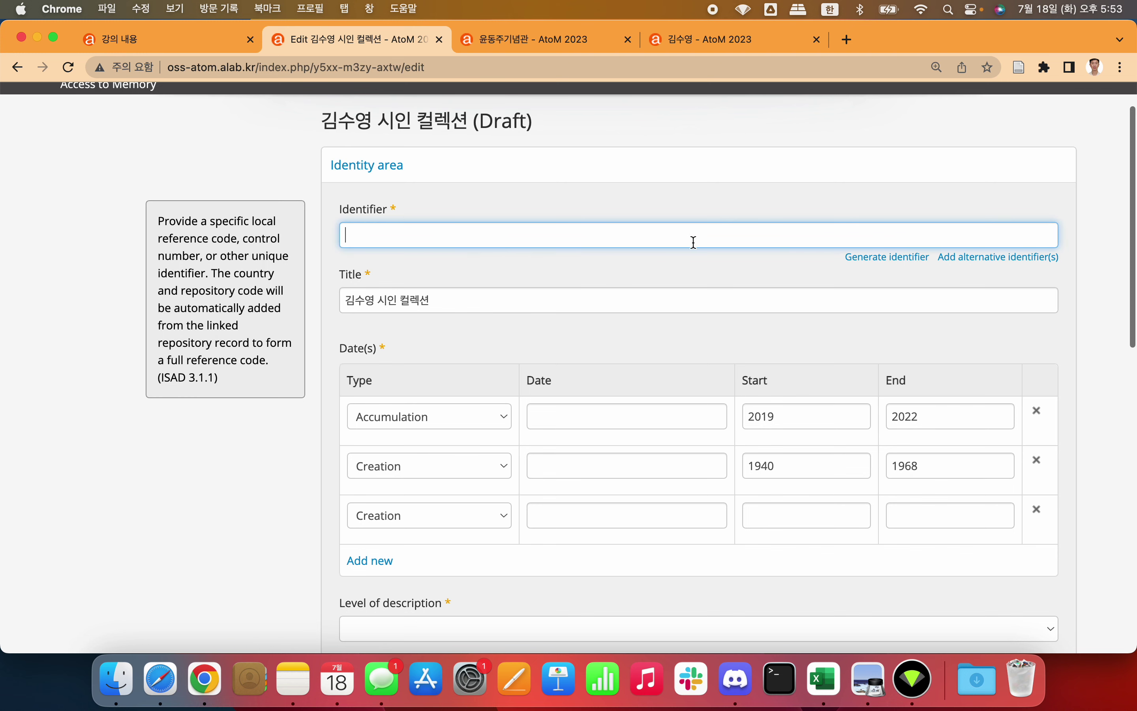
left_click(870, 258)
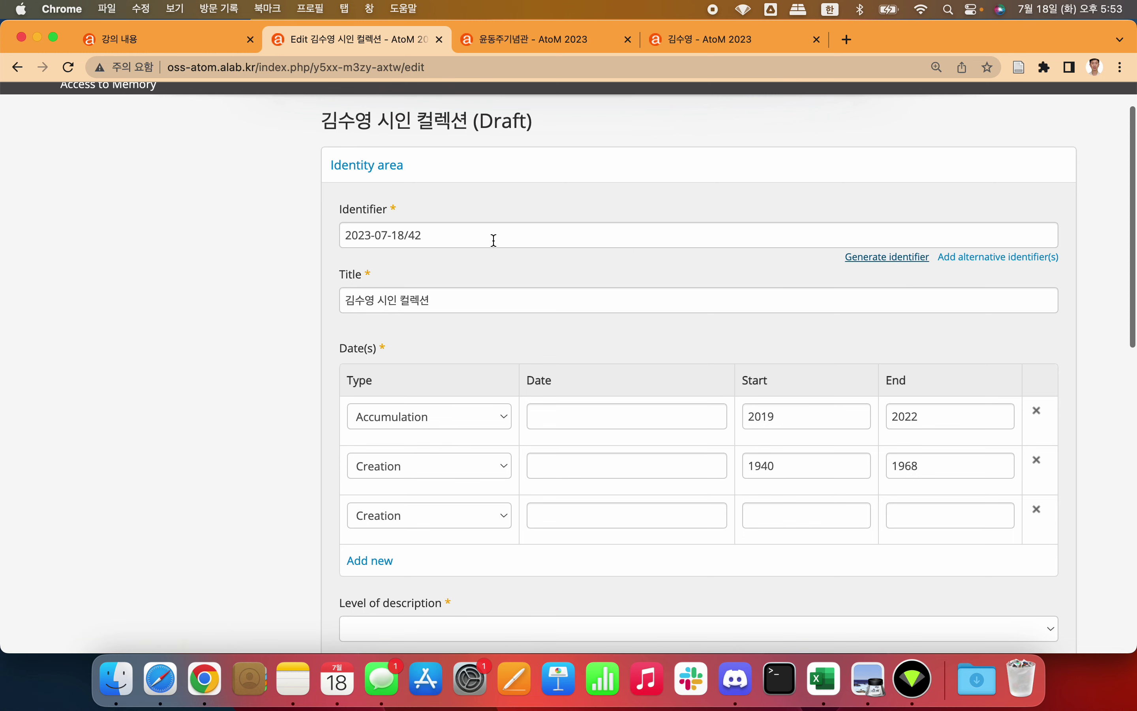
Step: Add an empty alternative identifier row, then scroll down to Extent and medium
left_click(996, 260)
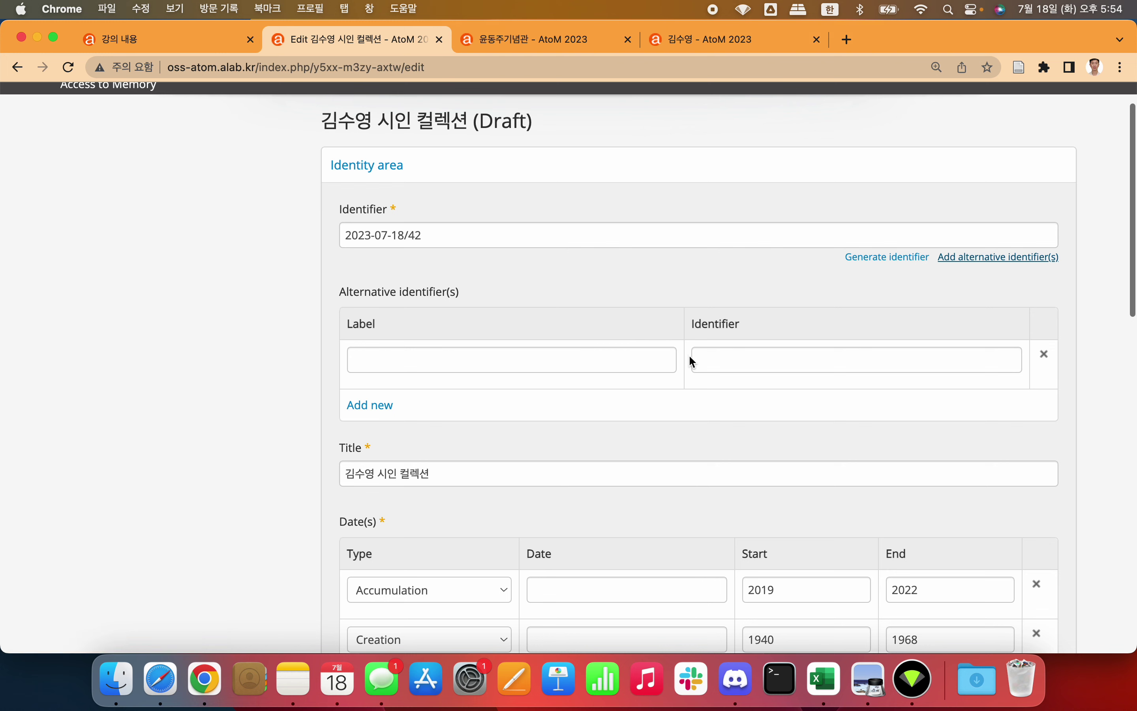
left_click(585, 353)
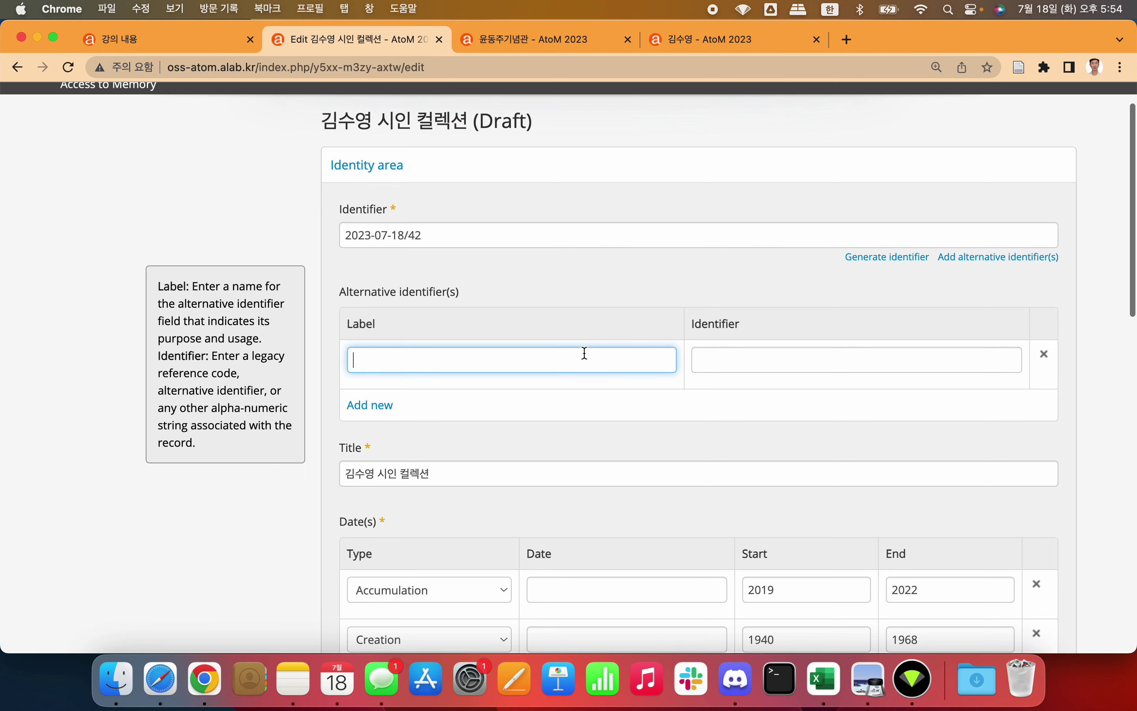
left_click(621, 230)
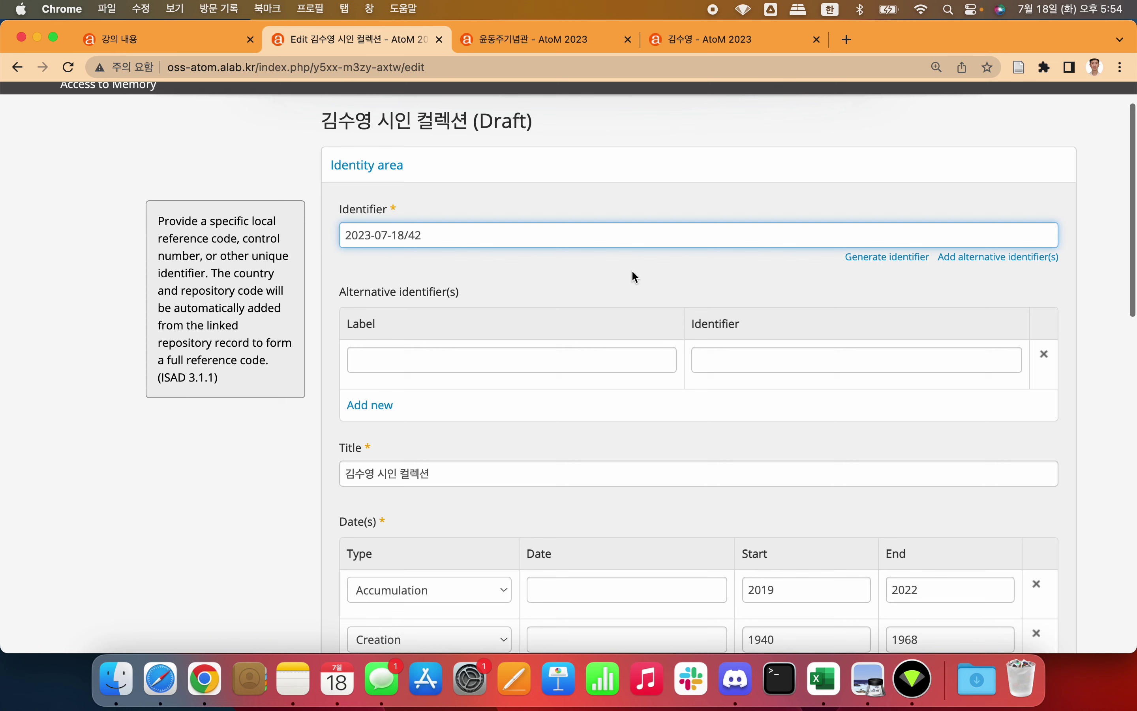
left_click(1045, 358)
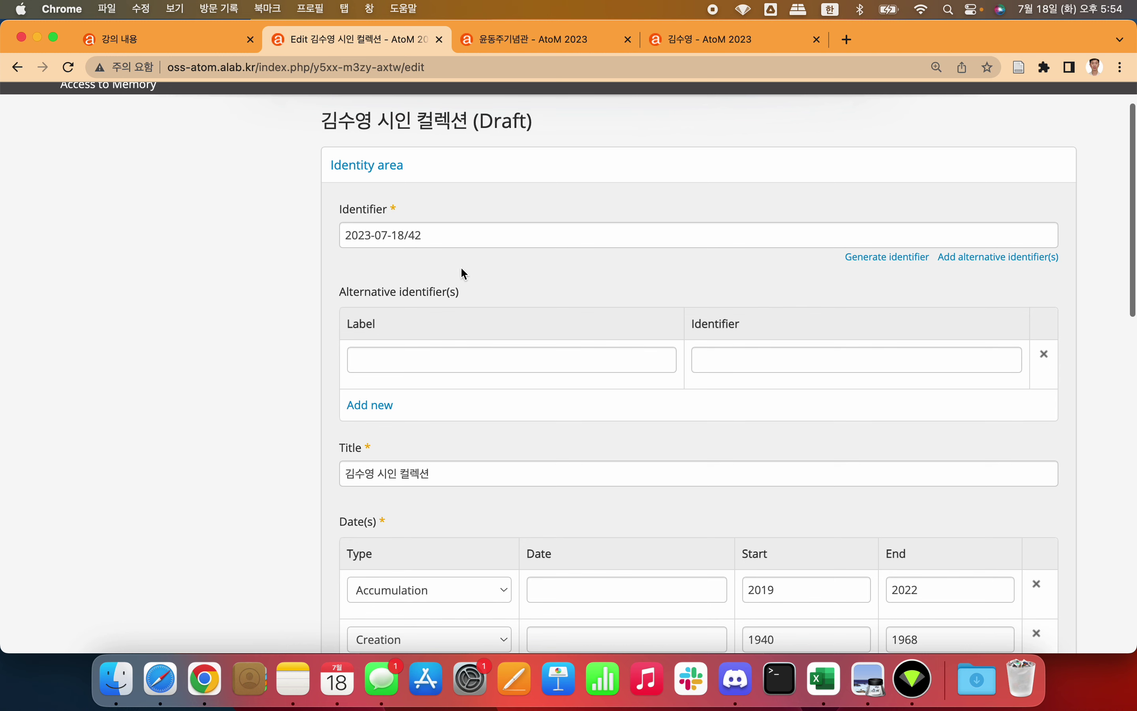
scroll(282, 275, "down", 4)
scroll(282, 275, "down", 5)
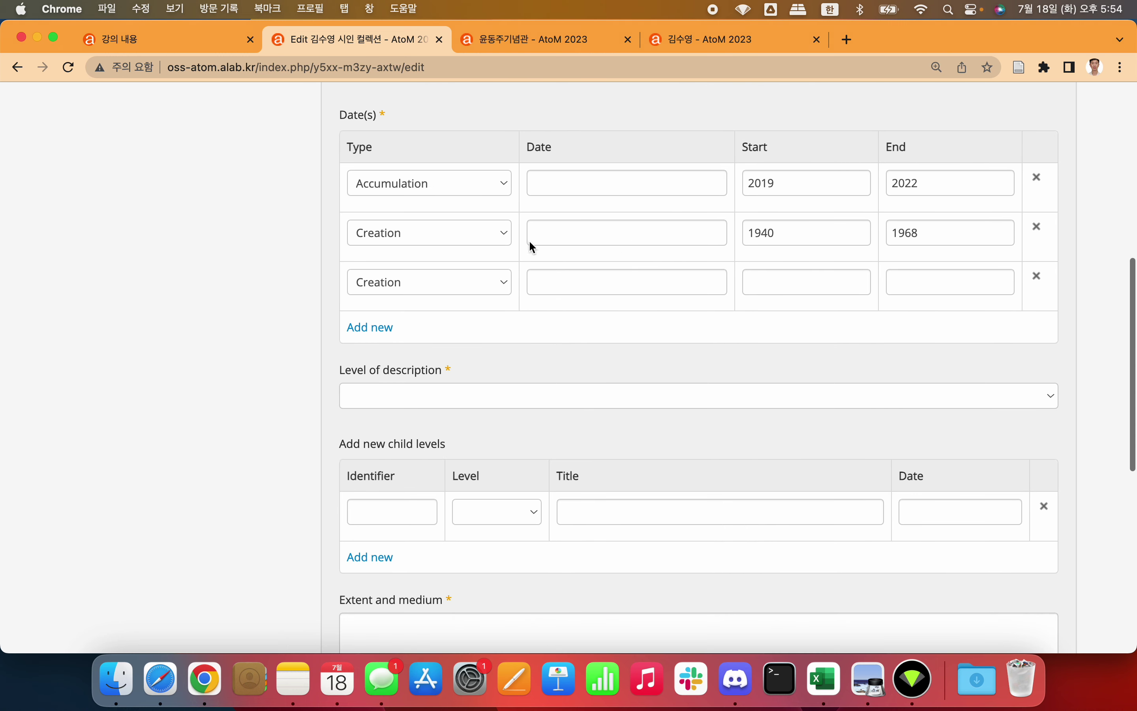
scroll(488, 249, "down", 5)
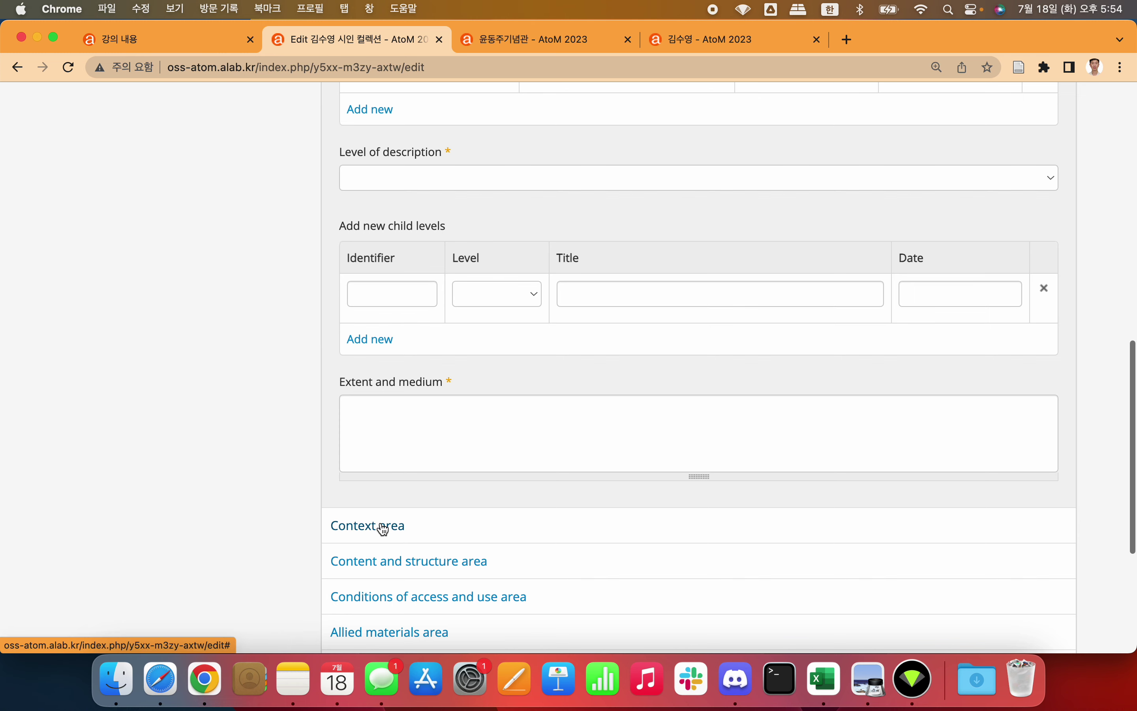
Step: Expand the Context area of the draft description
scroll(417, 470, "down", 2)
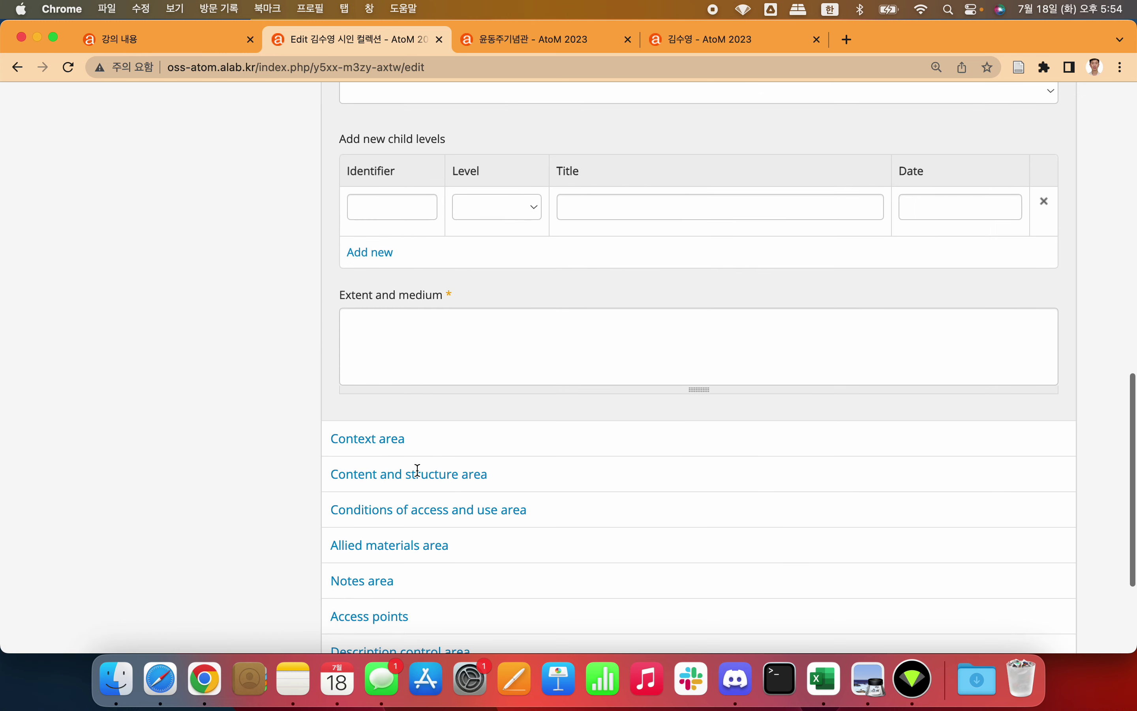
left_click(376, 446)
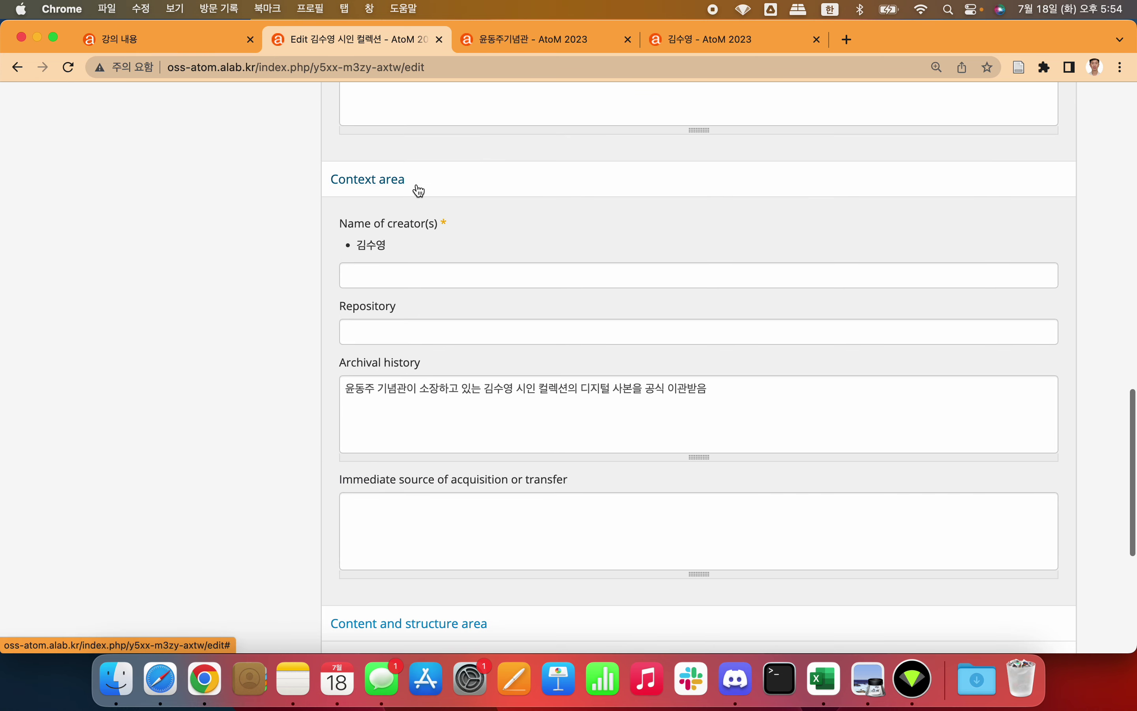
mouse_move(383, 247)
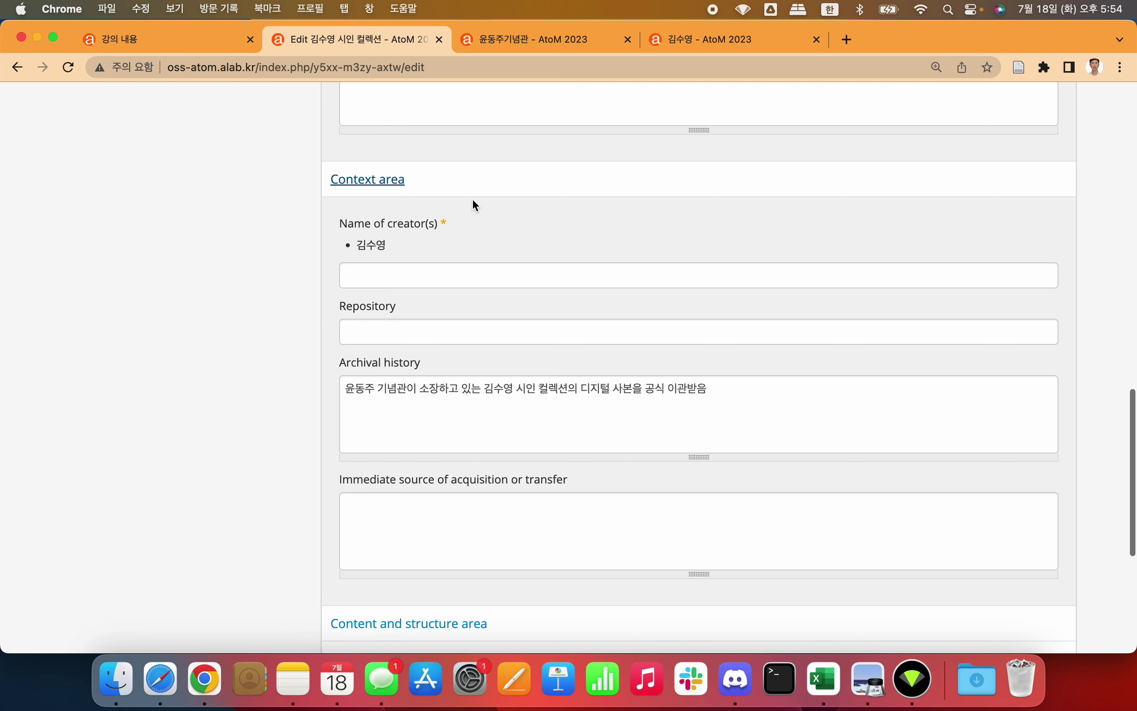
scroll(269, 297, "up", 4)
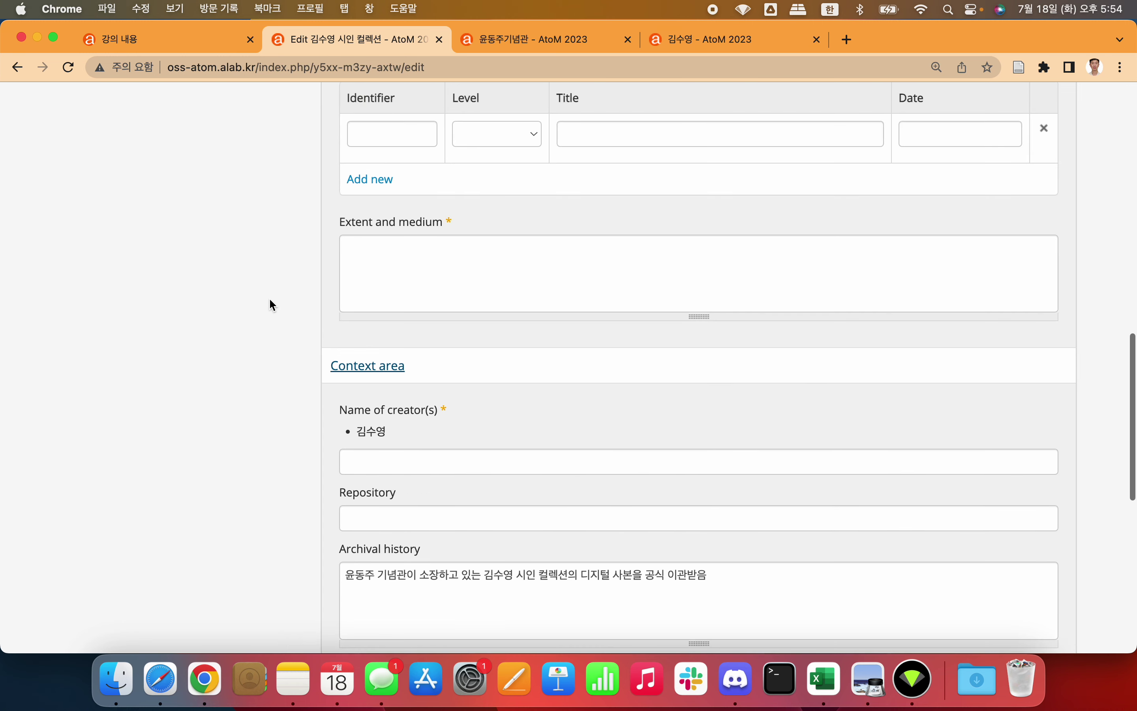
scroll(272, 304, "down", 3)
scroll(289, 316, "down", 3)
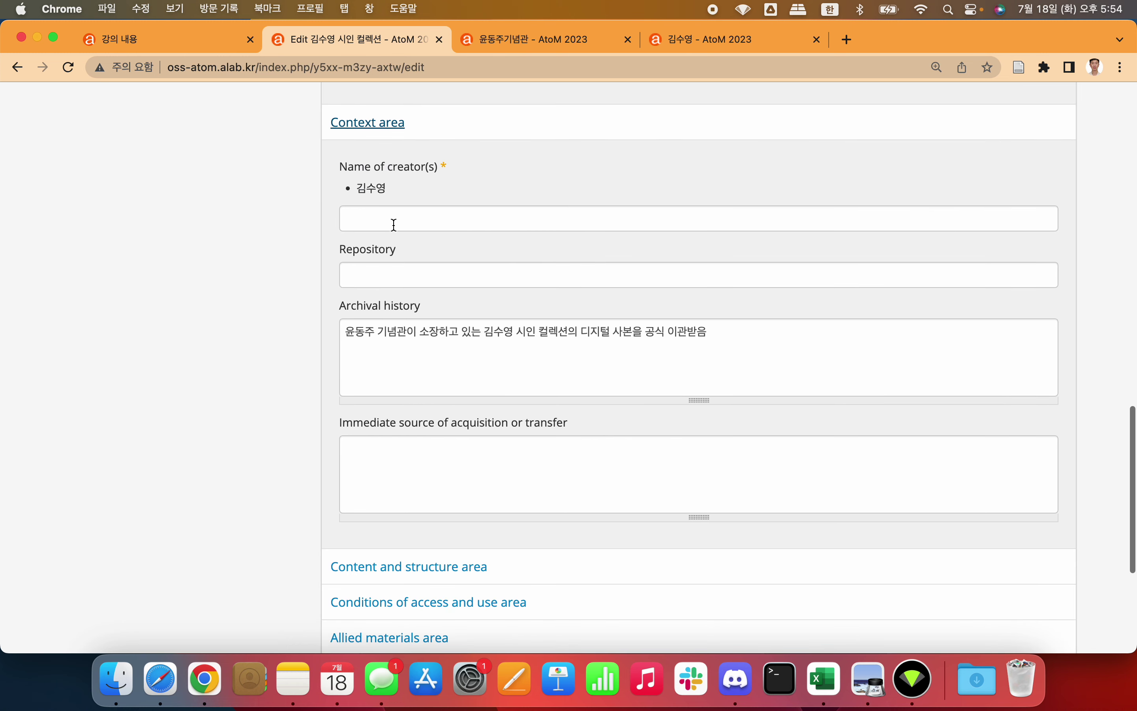
scroll(440, 252, "down", 2)
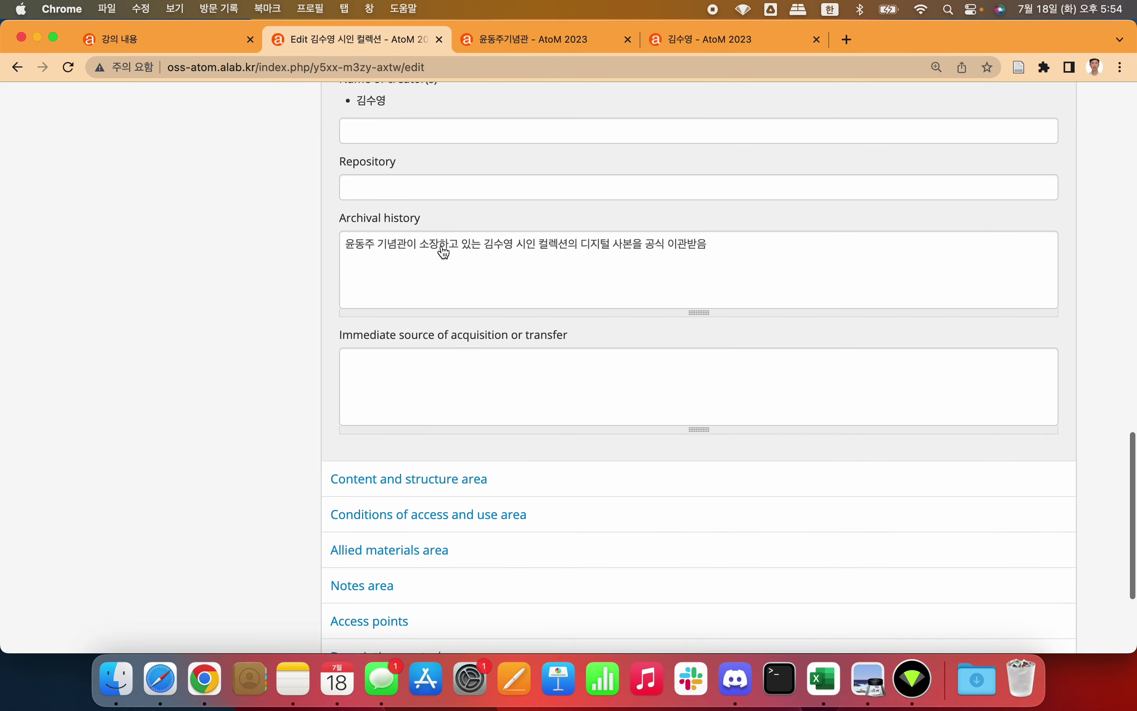
Step: Review the archival history about the official transfer of digital copies from the memorial hall
triple_click(499, 247)
left_click(499, 247)
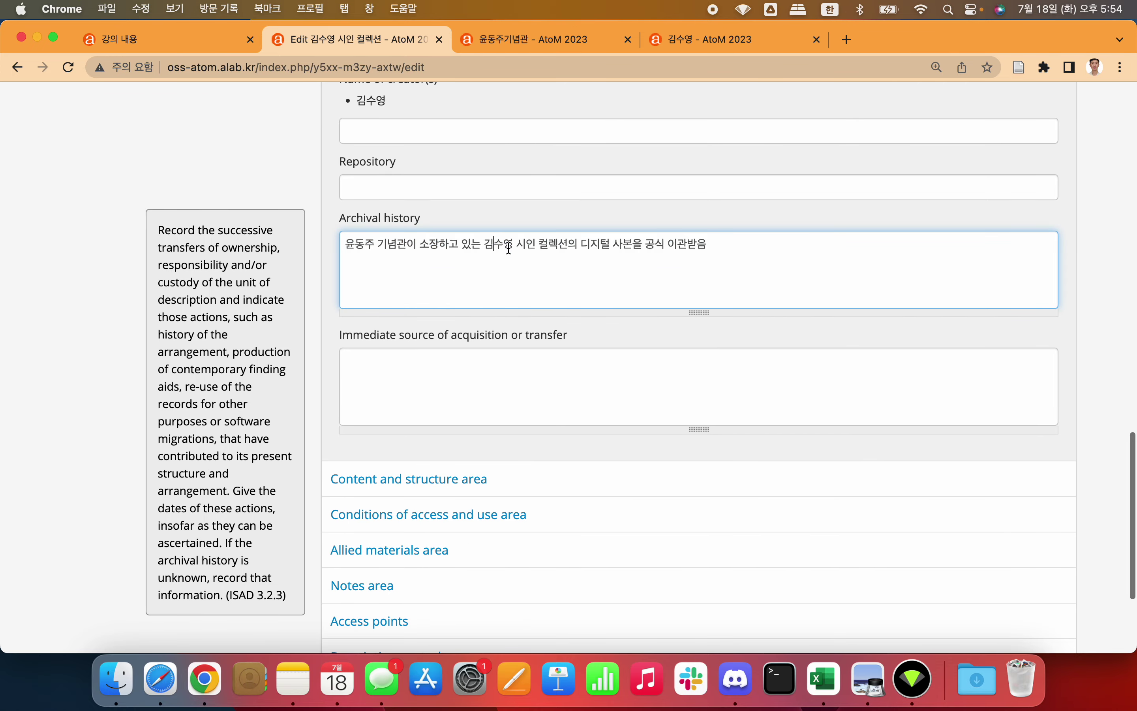
triple_click(540, 243)
left_click(541, 236)
left_click(429, 246)
triple_click(450, 246)
left_click(602, 257)
scroll(602, 256, "down", 3)
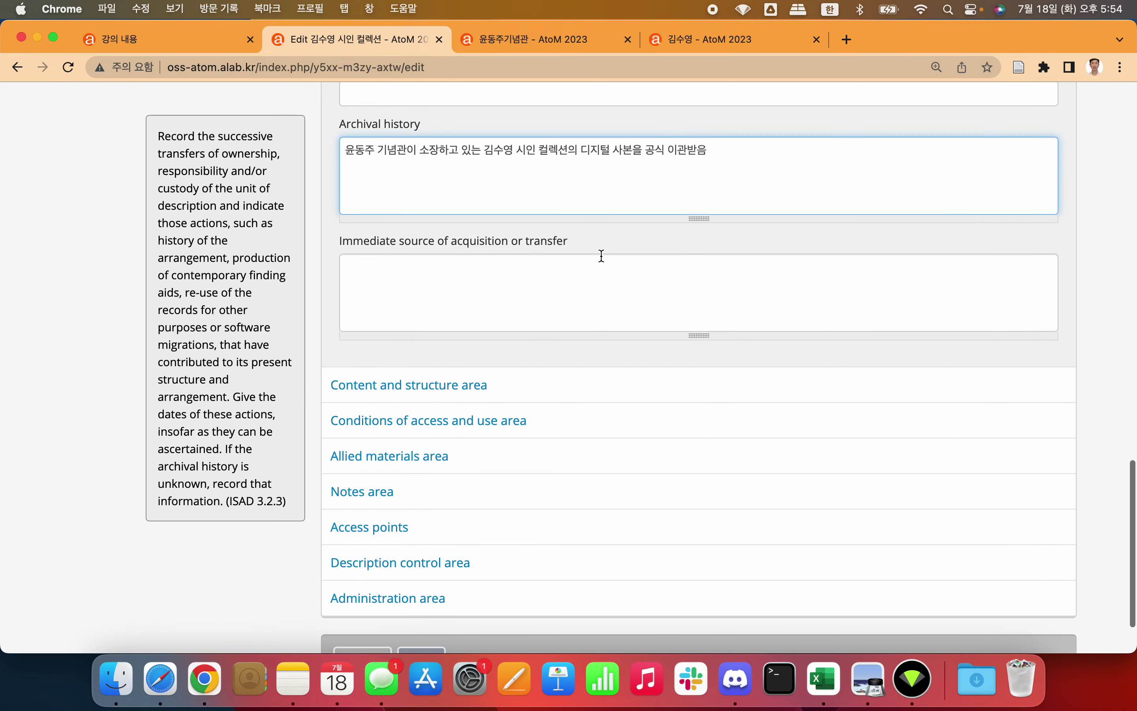
left_click(548, 287)
scroll(549, 287, "down", 1)
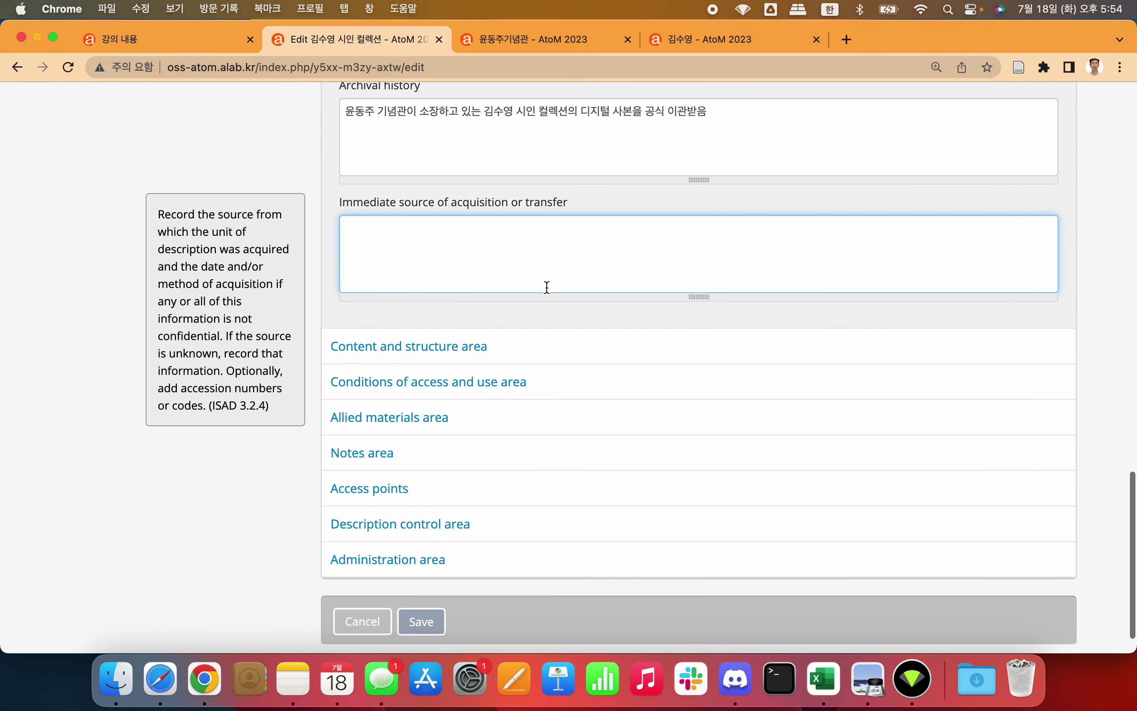
Step: Expand Content and structure, review the scope note citing 349 JPG files, and start System of arrangement
left_click(473, 345)
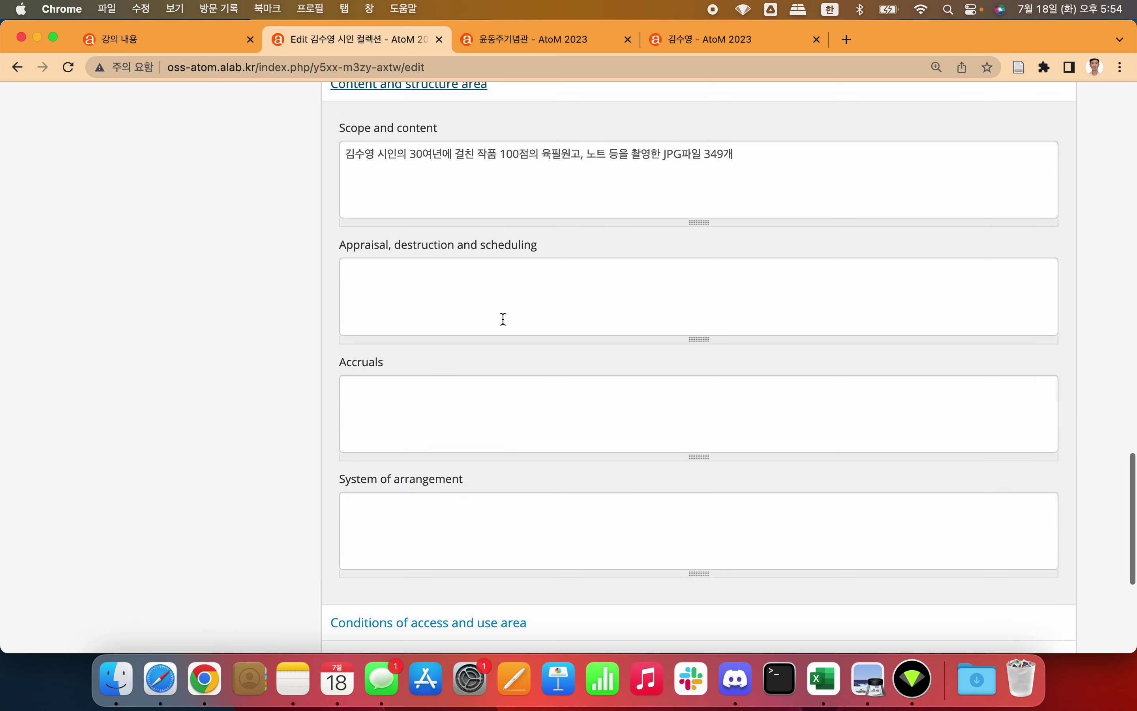
scroll(504, 319, "down", 5)
scroll(504, 319, "up", 5)
left_click(640, 187)
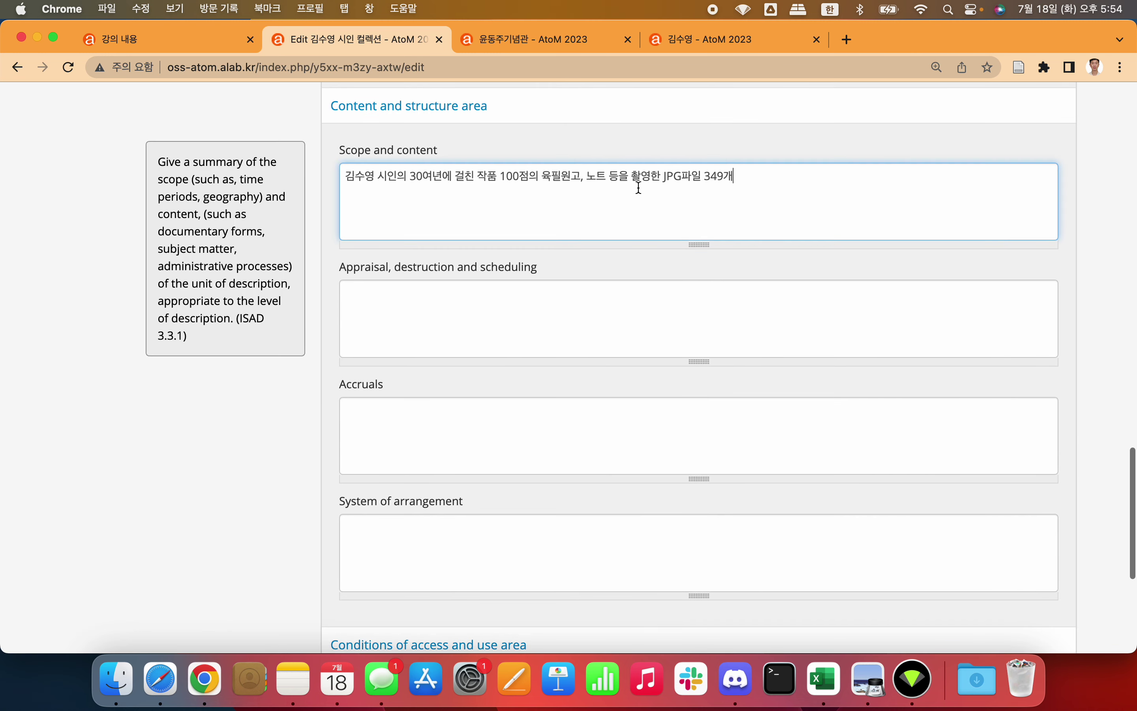
scroll(639, 188, "down", 3)
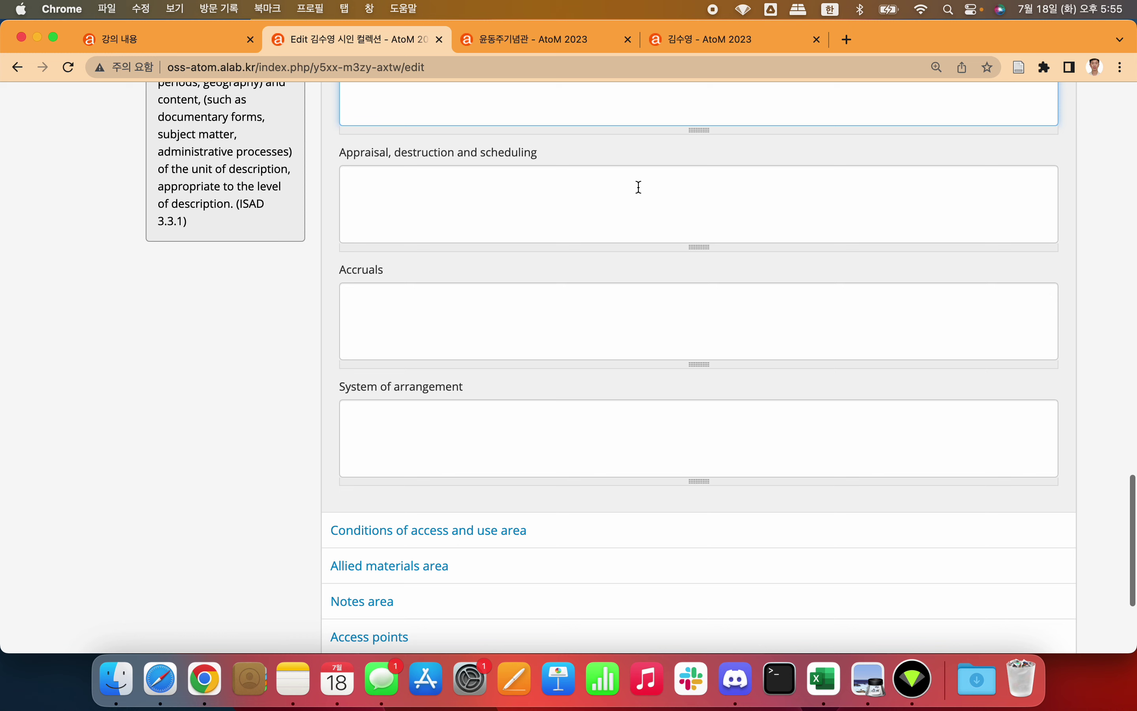
left_click(507, 417)
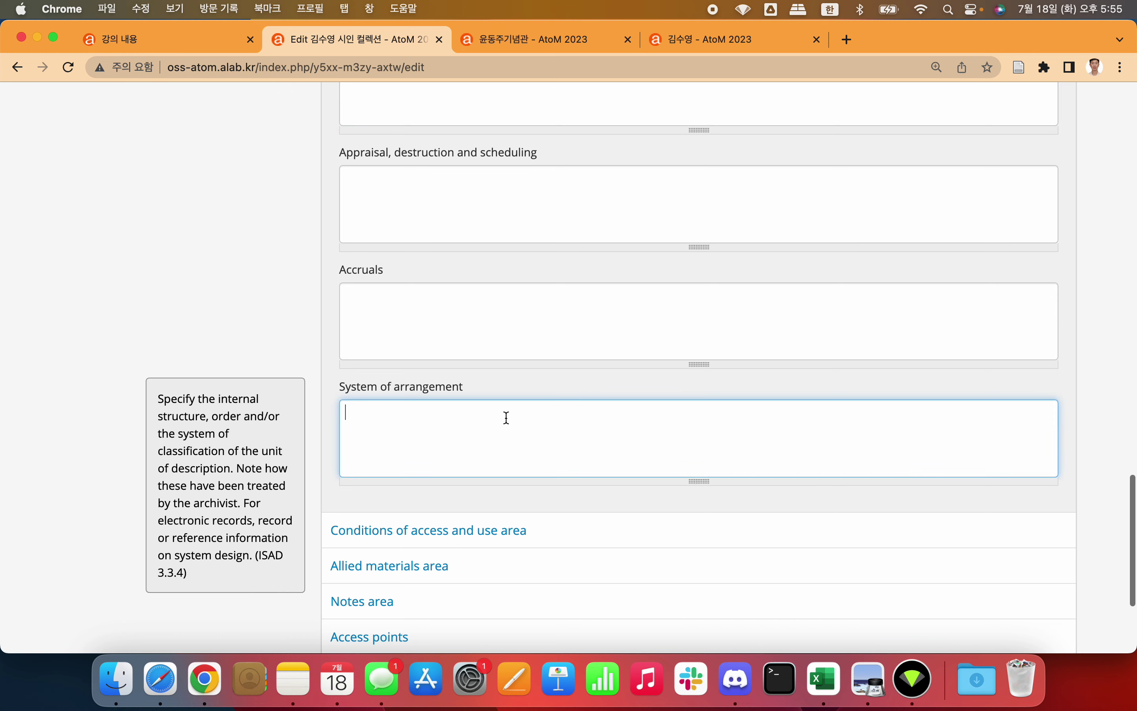
Step: Check the numbered poem JPG file names in Finder beside the narrowed browser
left_click_drag(2, 228, 168, 227)
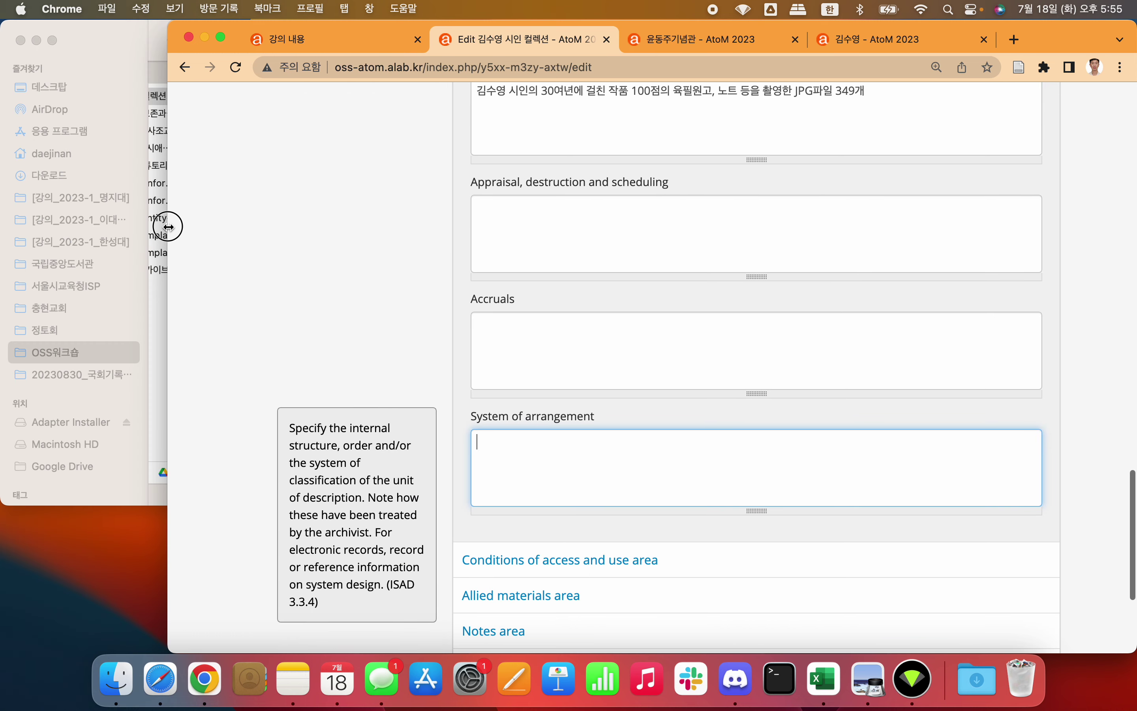
left_click(141, 49)
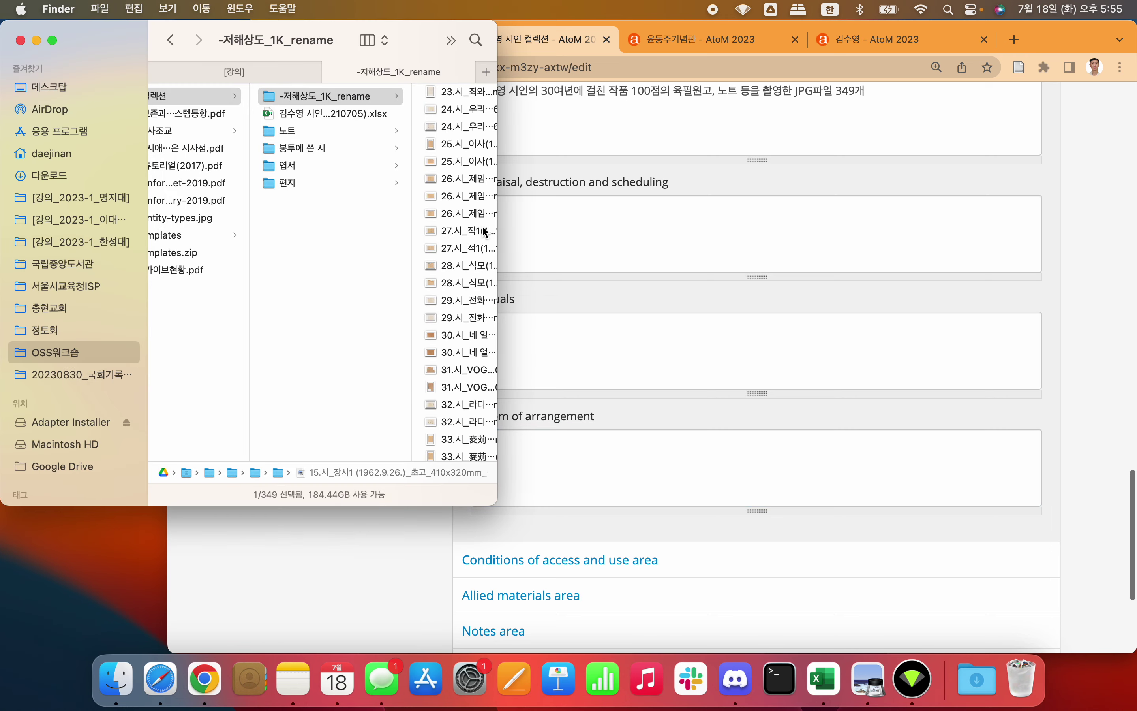
scroll(416, 165, "right", 5)
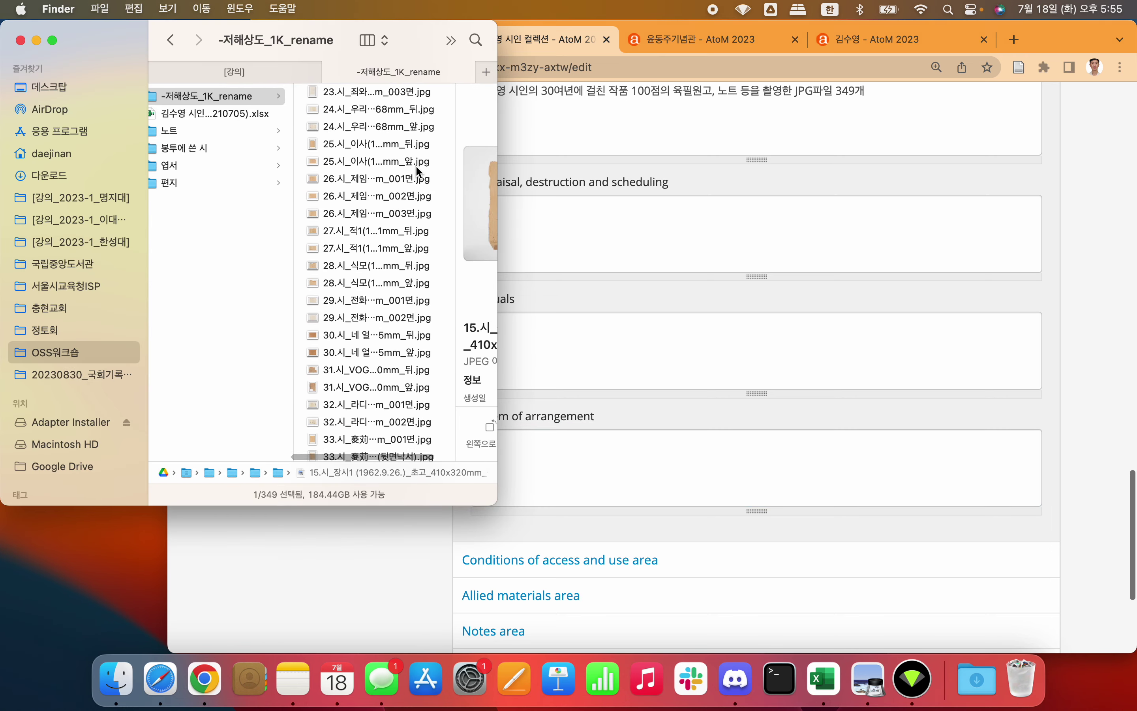
scroll(415, 165, "up", 10)
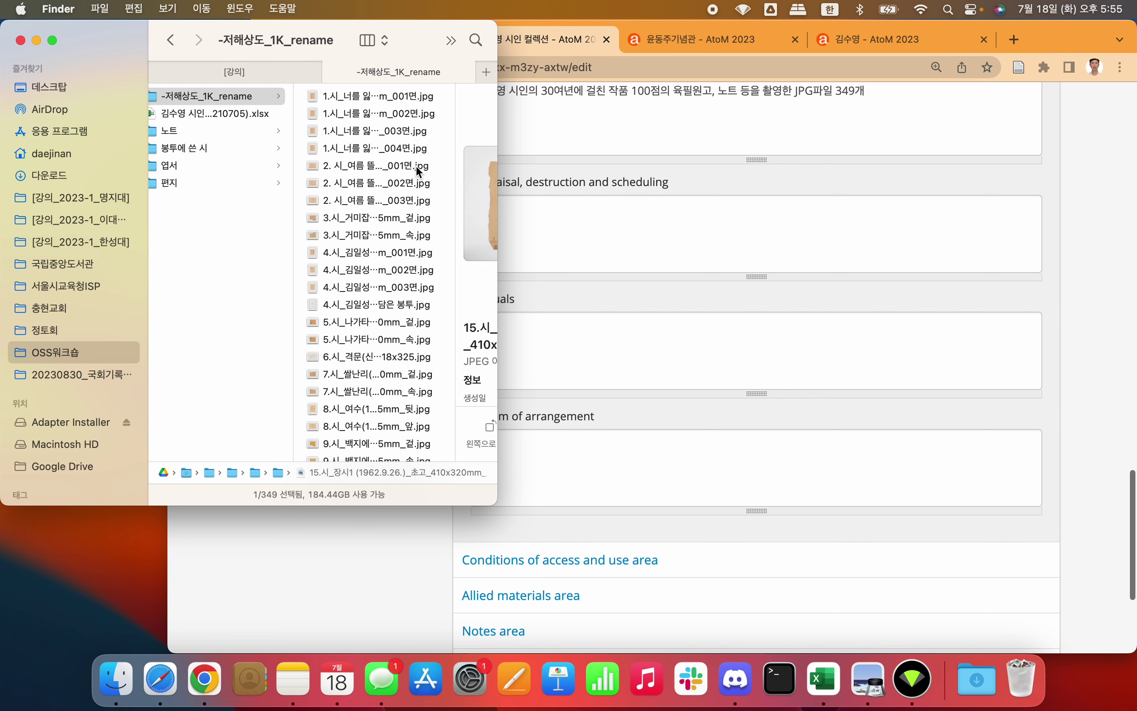
scroll(400, 203, "down", 10)
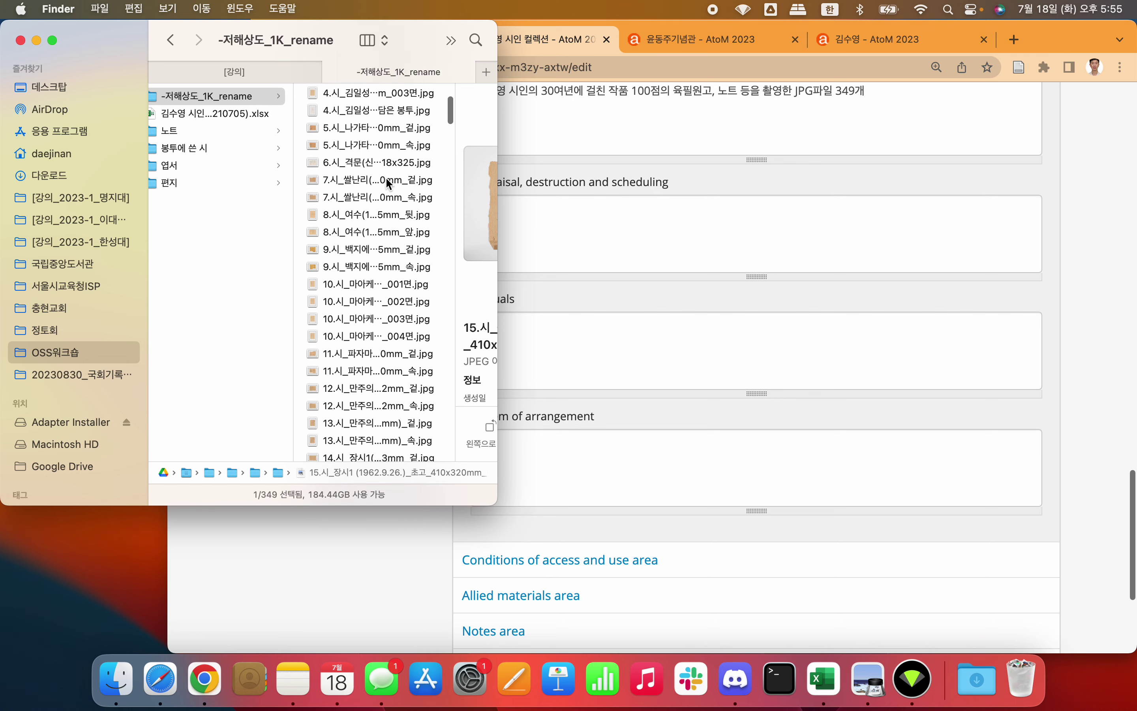
left_click(573, 448)
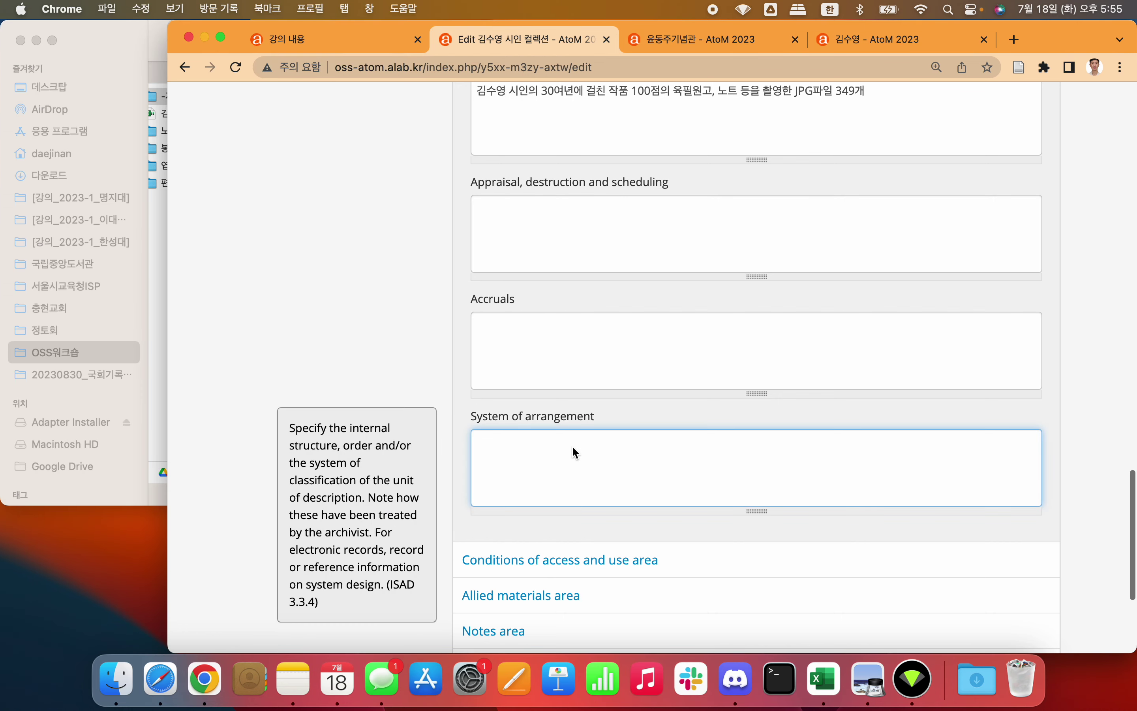
Step: Write the System of arrangement note as 기록 유형별로 숫자 연번 나열되어 있음
type("숫자 연번으로 기록 유형ㅂ")
key("super+Left")
key("shift+Right")
key("shift+Right")
key("shift+Right")
key("shift+Right")
key("shift+Right")
key("shift+Right")
key("shift+Right")
key("shift+Right")
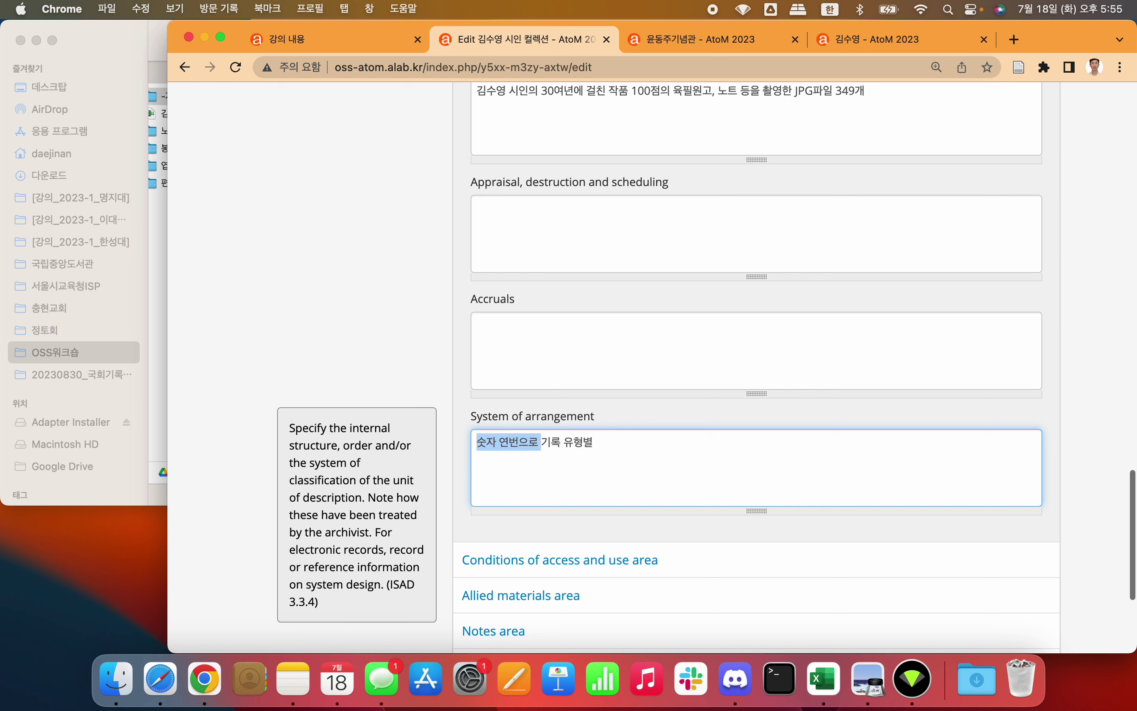
key("BackSpace")
type("숫자 연ㅂ")
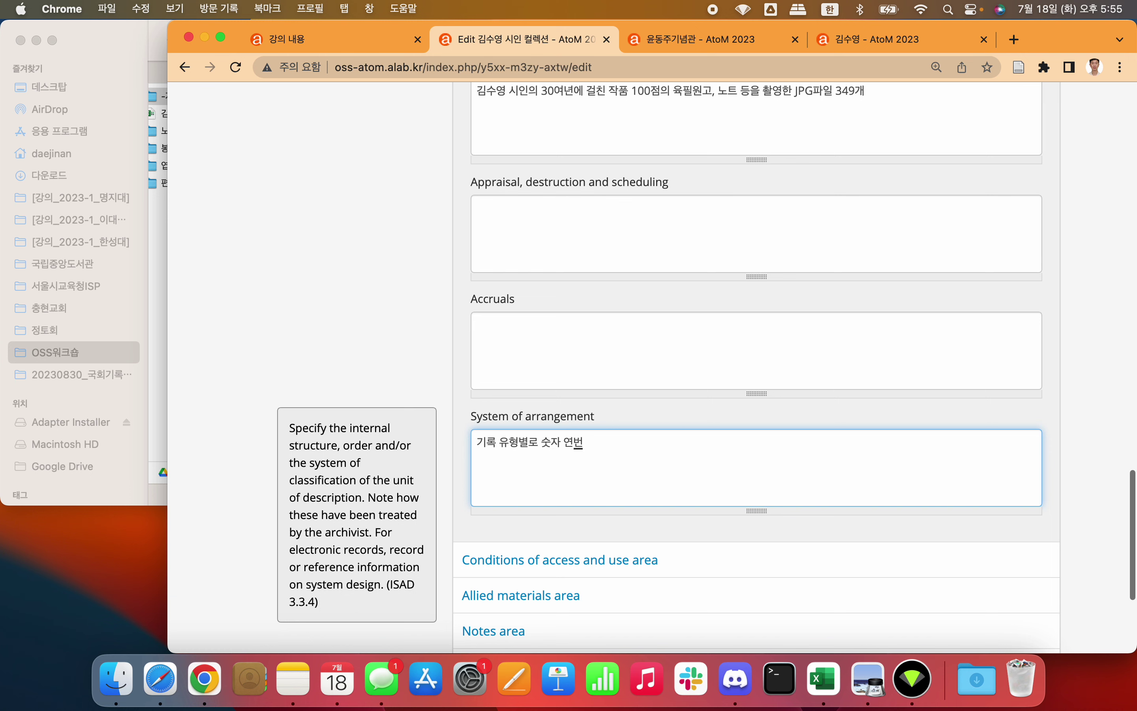
type("번 내")
key("BackSpace")
type("나열되어 ㅇ")
type("음")
left_click(411, 338)
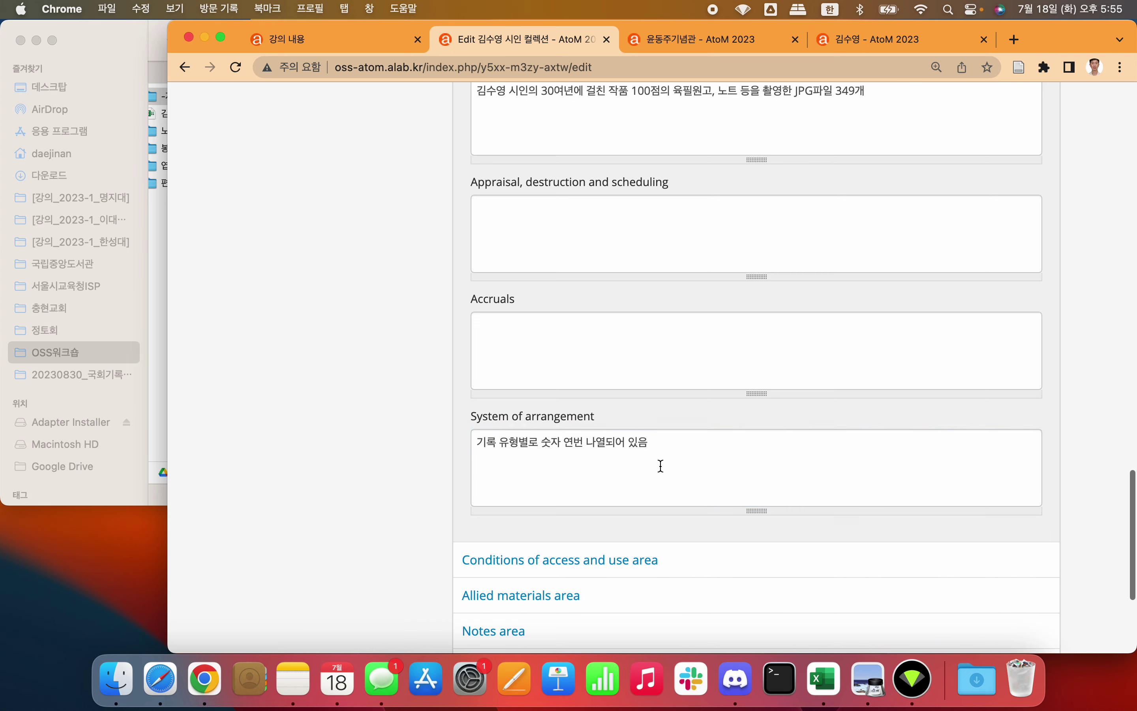
Step: Expand the Conditions of access and use area and focus its access conditions field
scroll(661, 466, "down", 3)
left_click(586, 406)
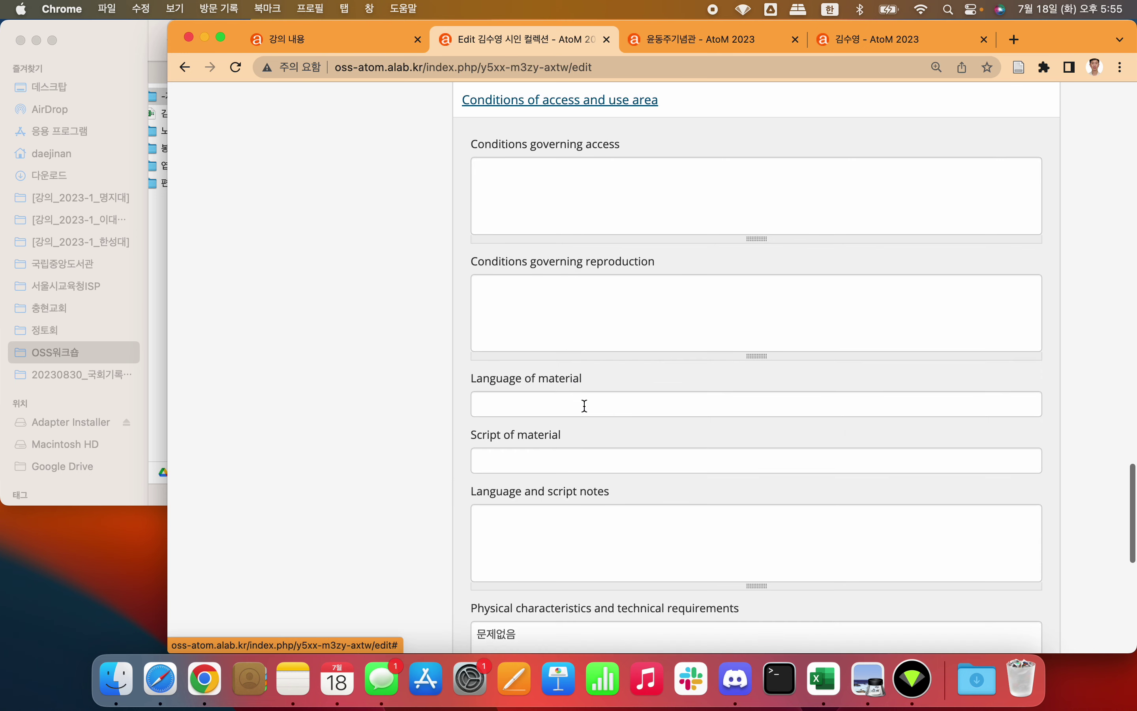
left_click(588, 181)
Step: Leave the access, reproduction and physical characteristics conditions fields empty
left_click(591, 291)
left_click(630, 183)
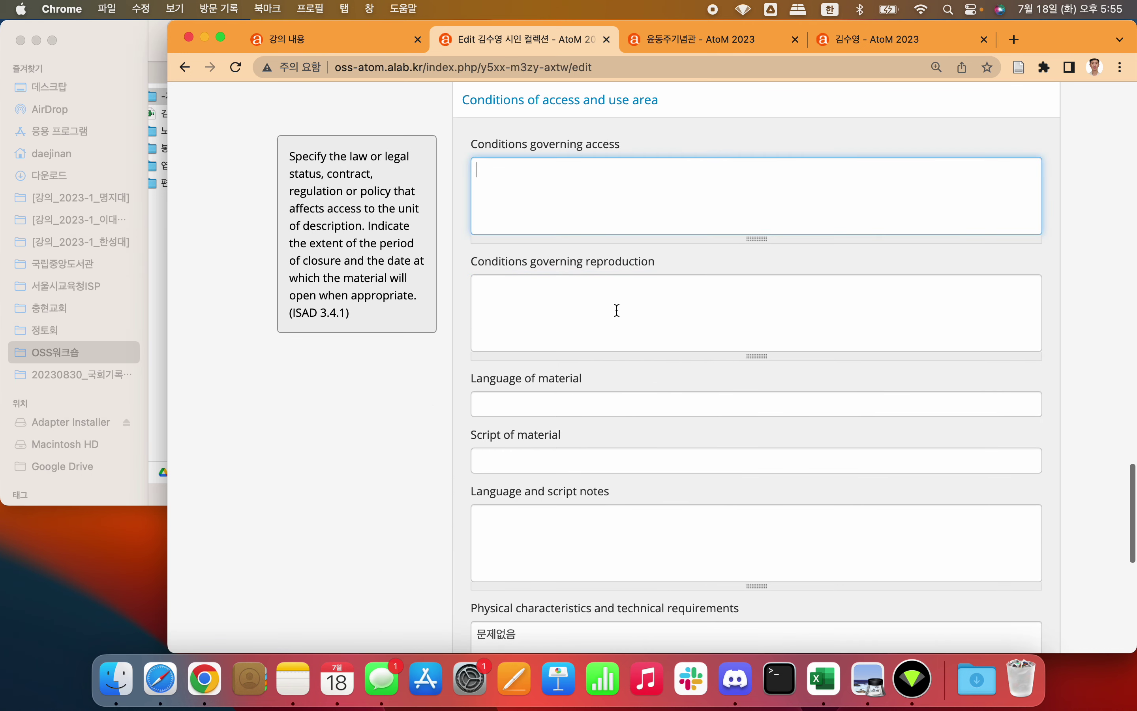
left_click(617, 311)
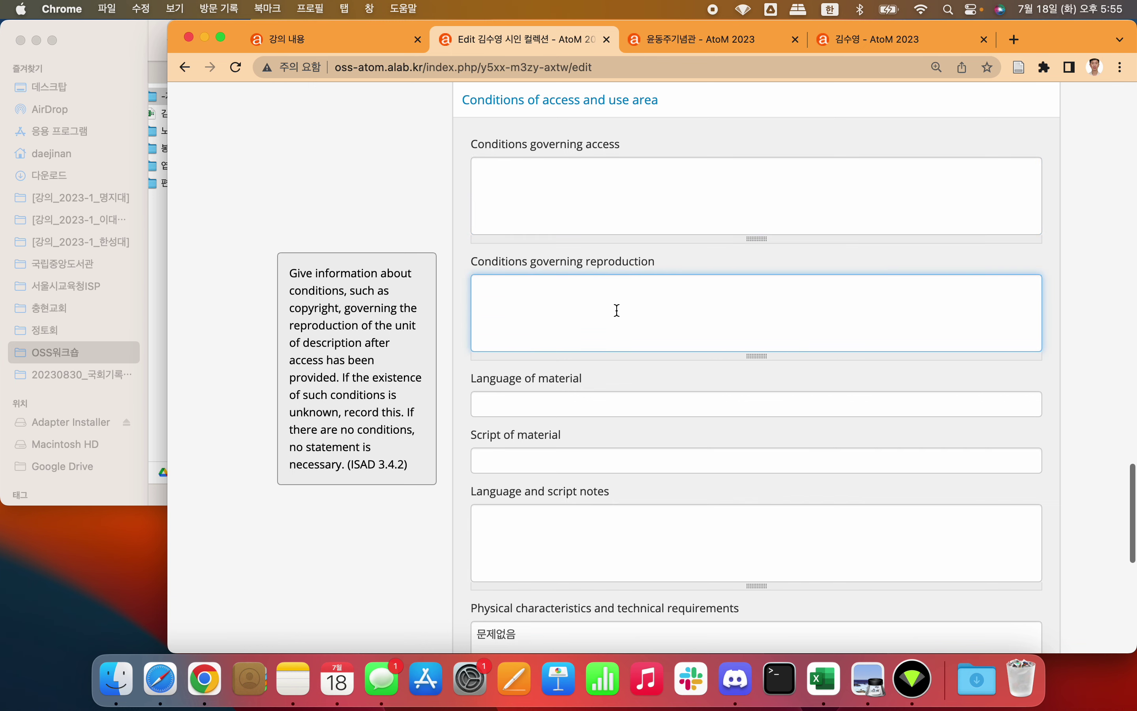
left_click(353, 206)
scroll(353, 206, "down", 6)
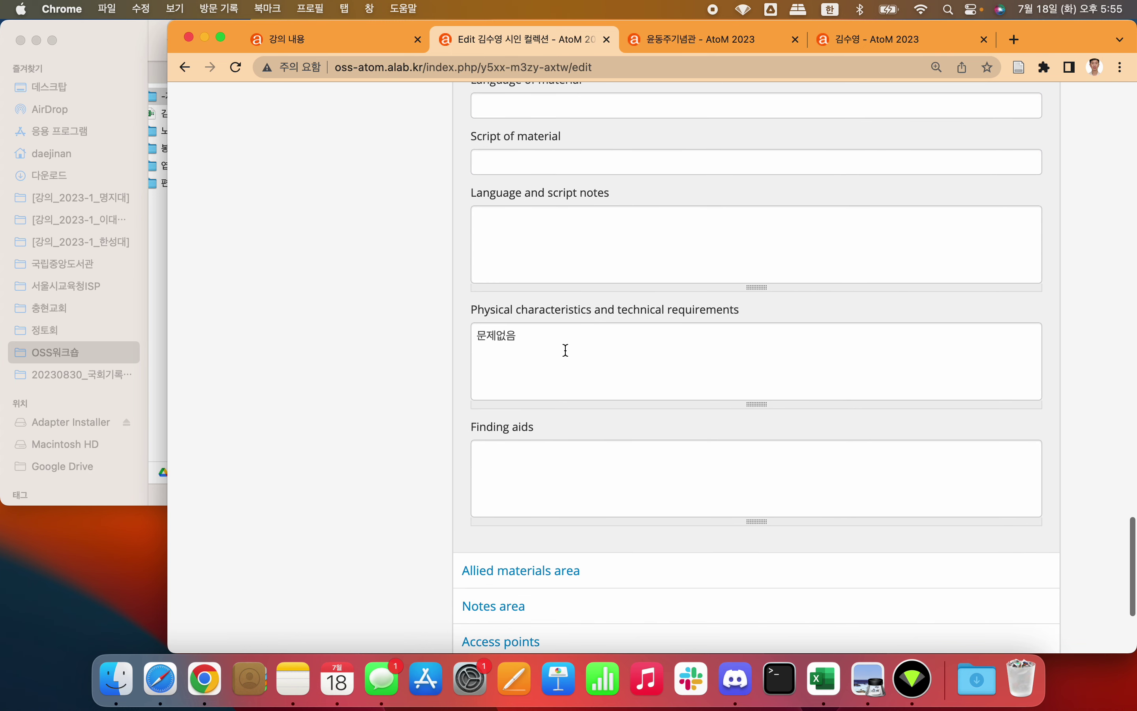
left_click(566, 350)
scroll(566, 338, "down", 3)
Step: Expand the Allied materials, Notes and Access points areas
left_click(566, 452)
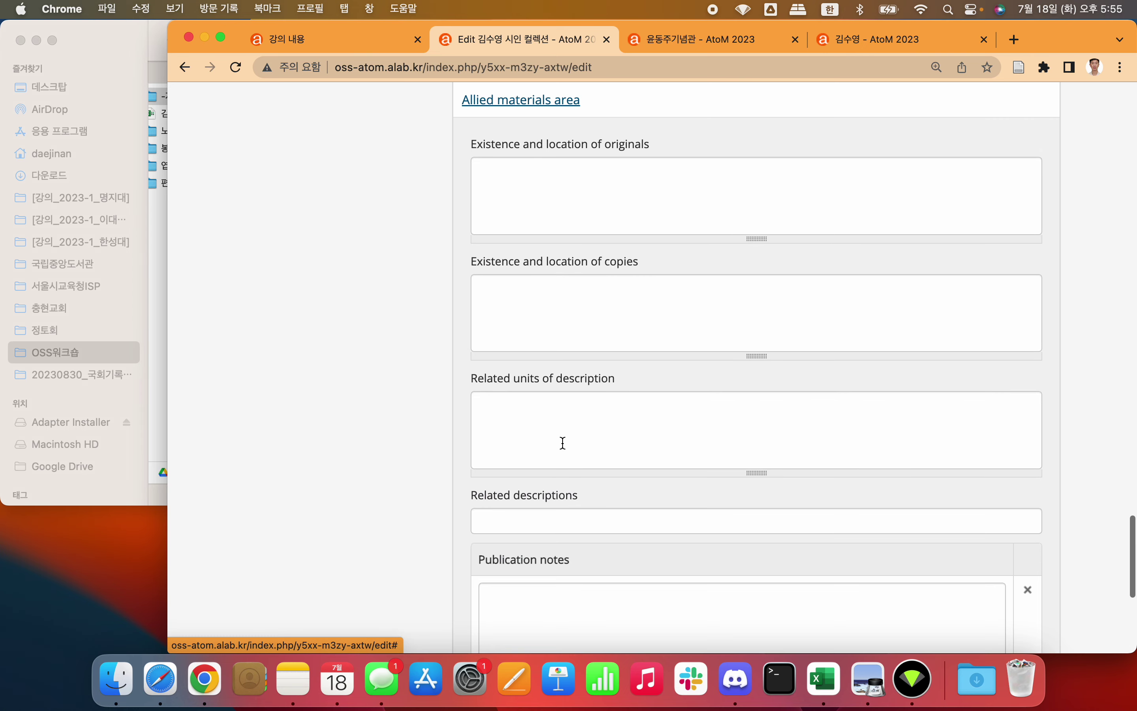
scroll(563, 443, "down", 8)
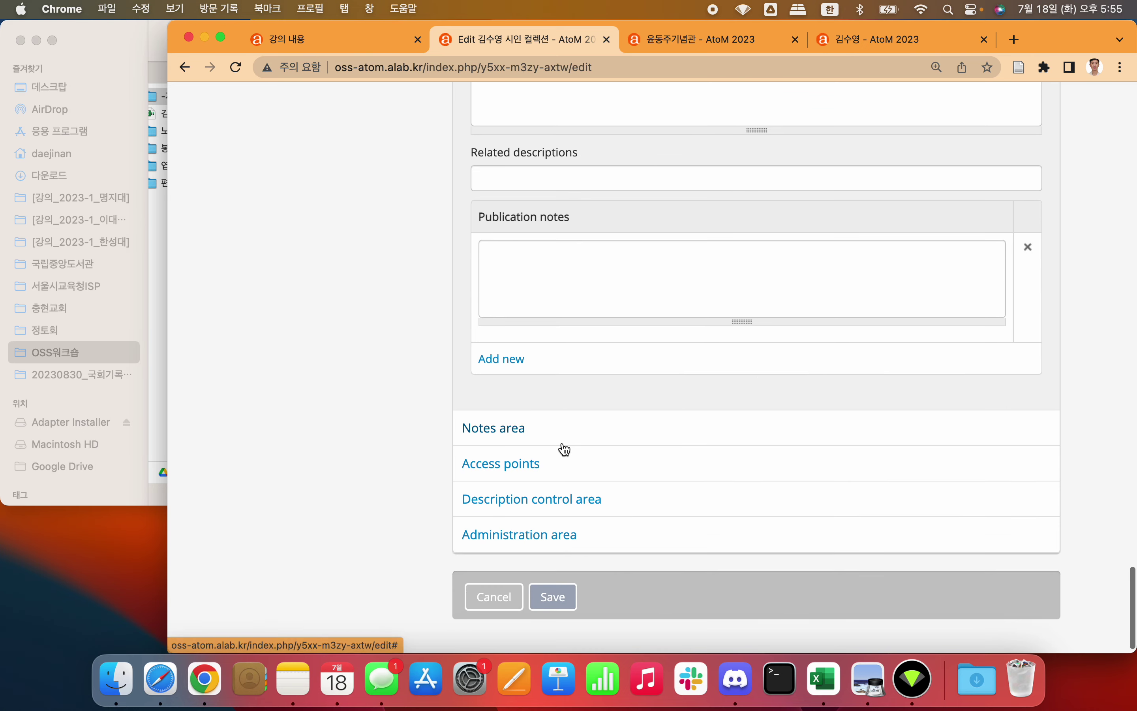
left_click(511, 430)
scroll(512, 430, "down", 4)
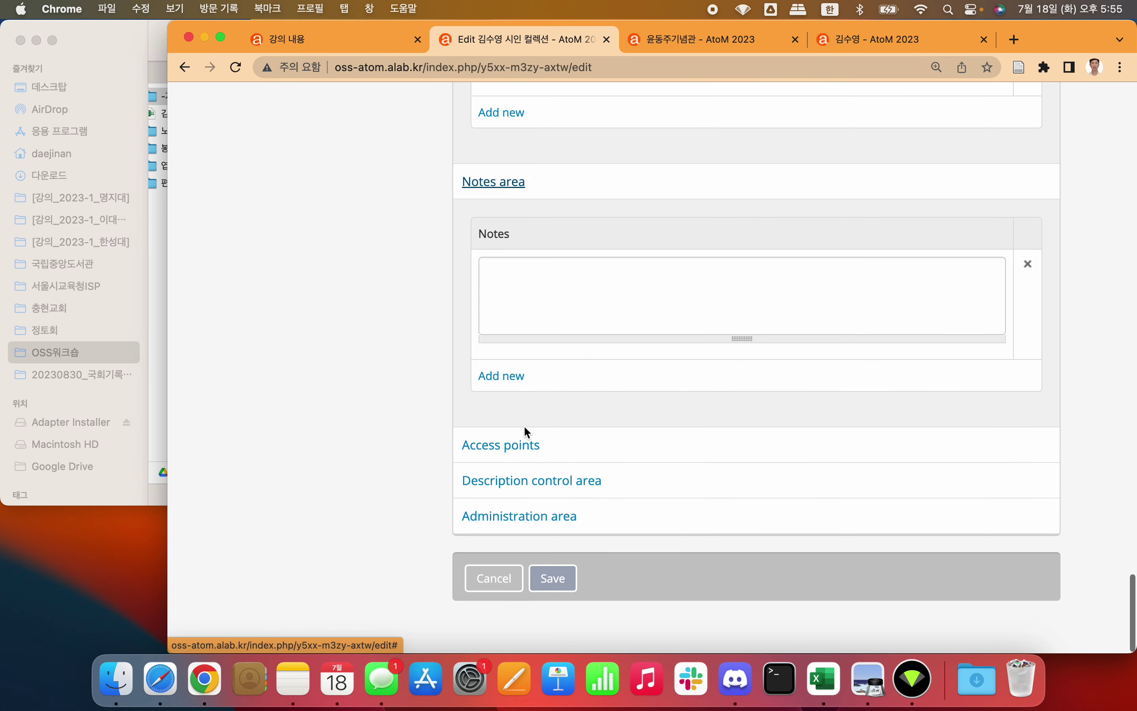
left_click(522, 441)
scroll(383, 385, "down", 3)
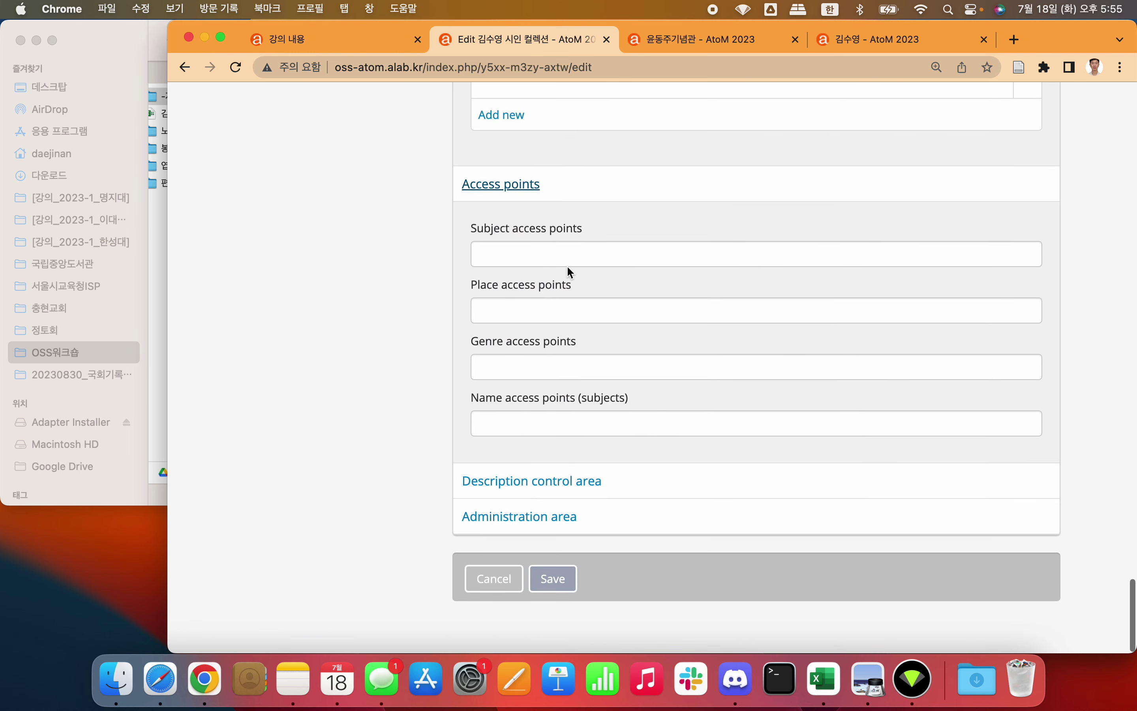
Step: Add 문학 and 시 as subject access points
left_click(598, 264)
type("문학")
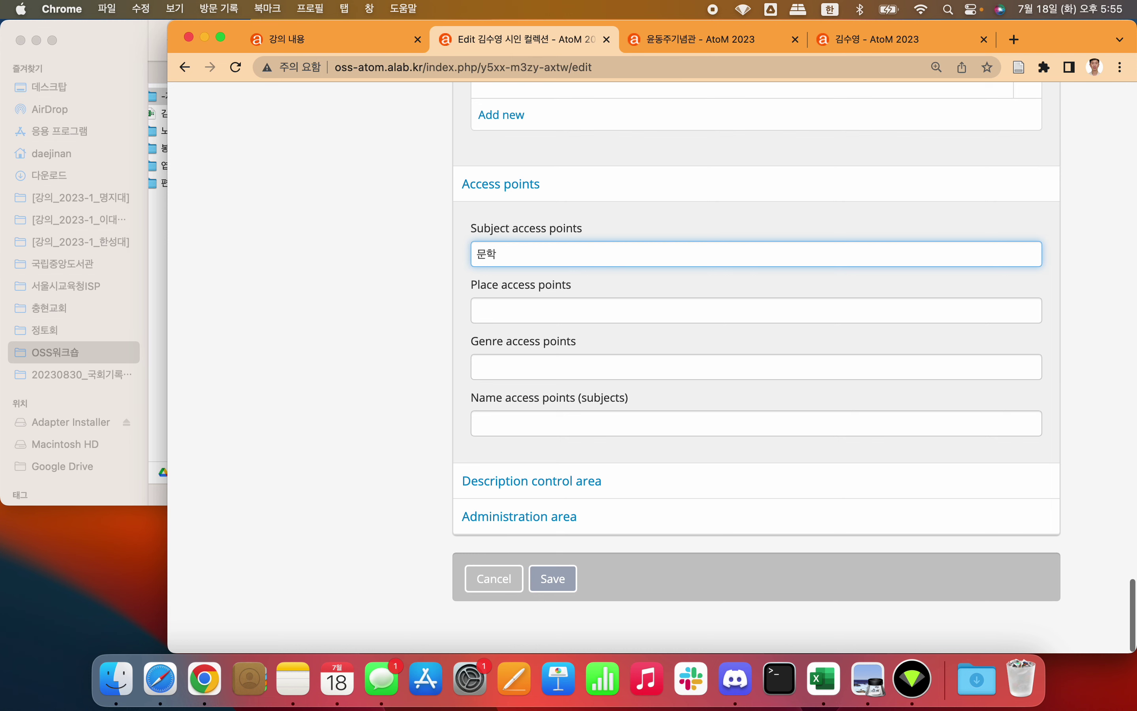
key("Return")
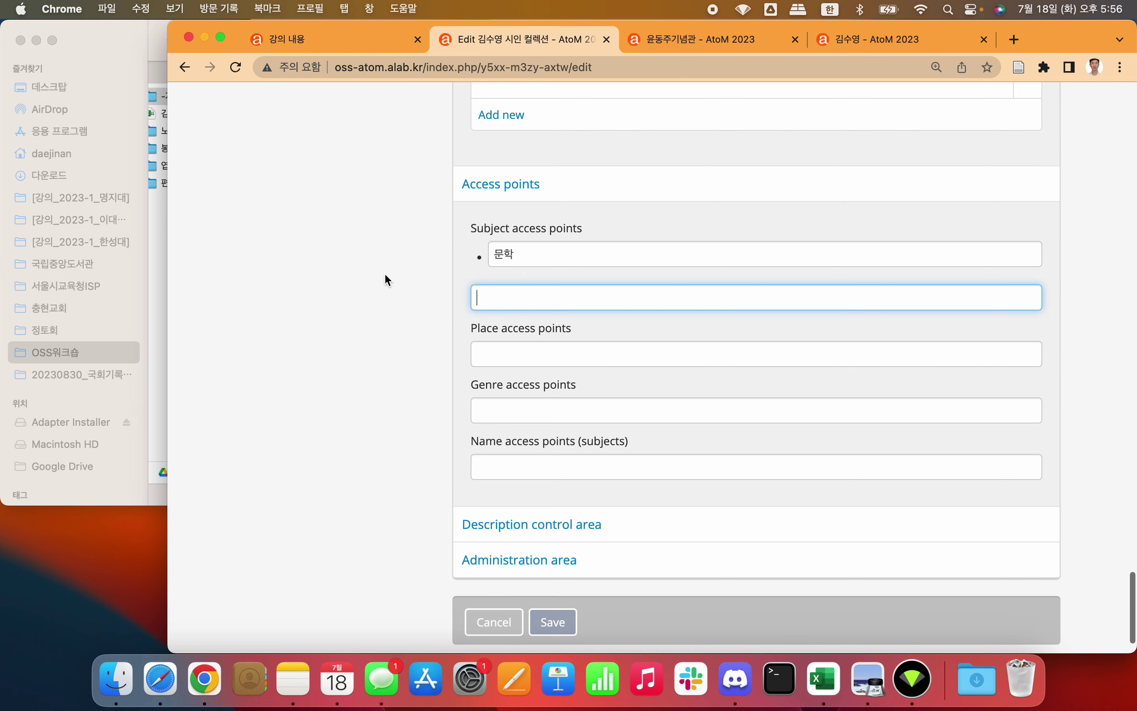
type("ㅅ")
key("Return")
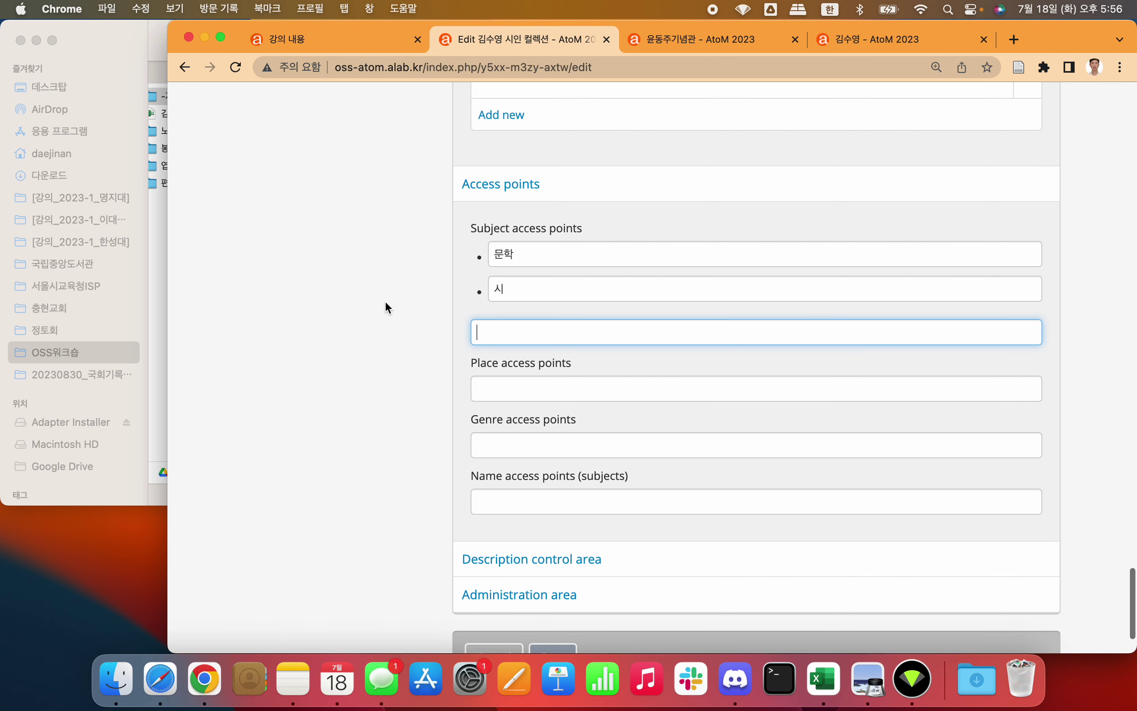
type("ㅈ")
key("BackSpace")
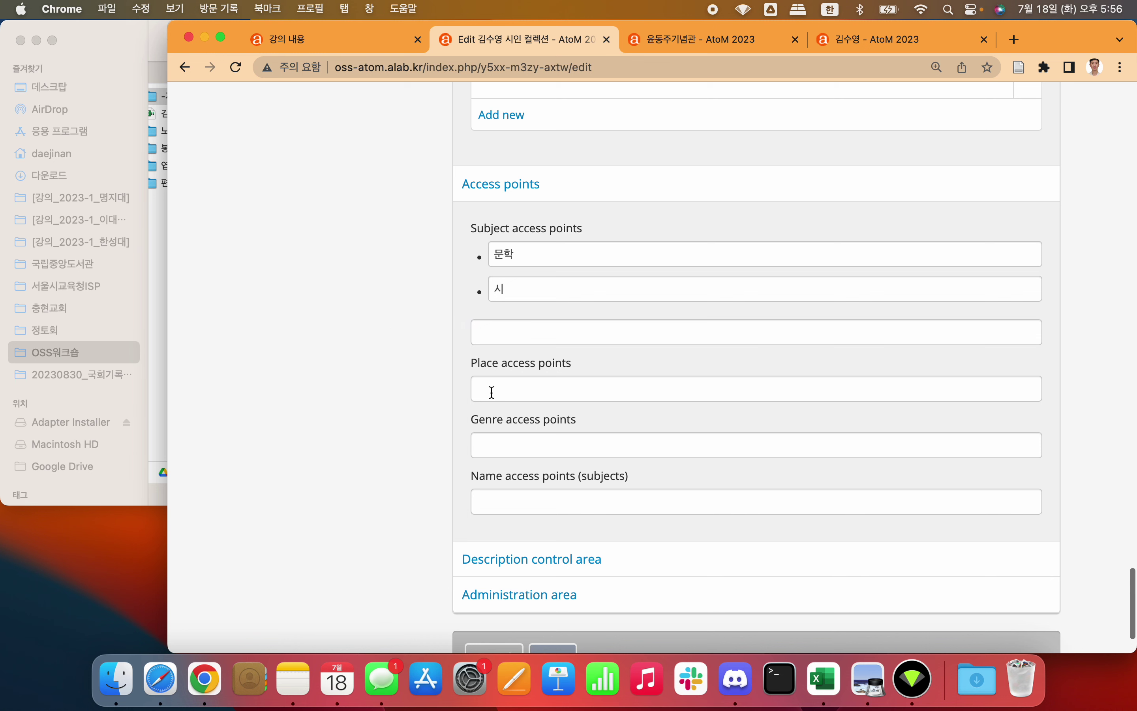
Step: Skip place and genre points, add the poet's name as a name access point, and expand Description control
left_click(512, 385)
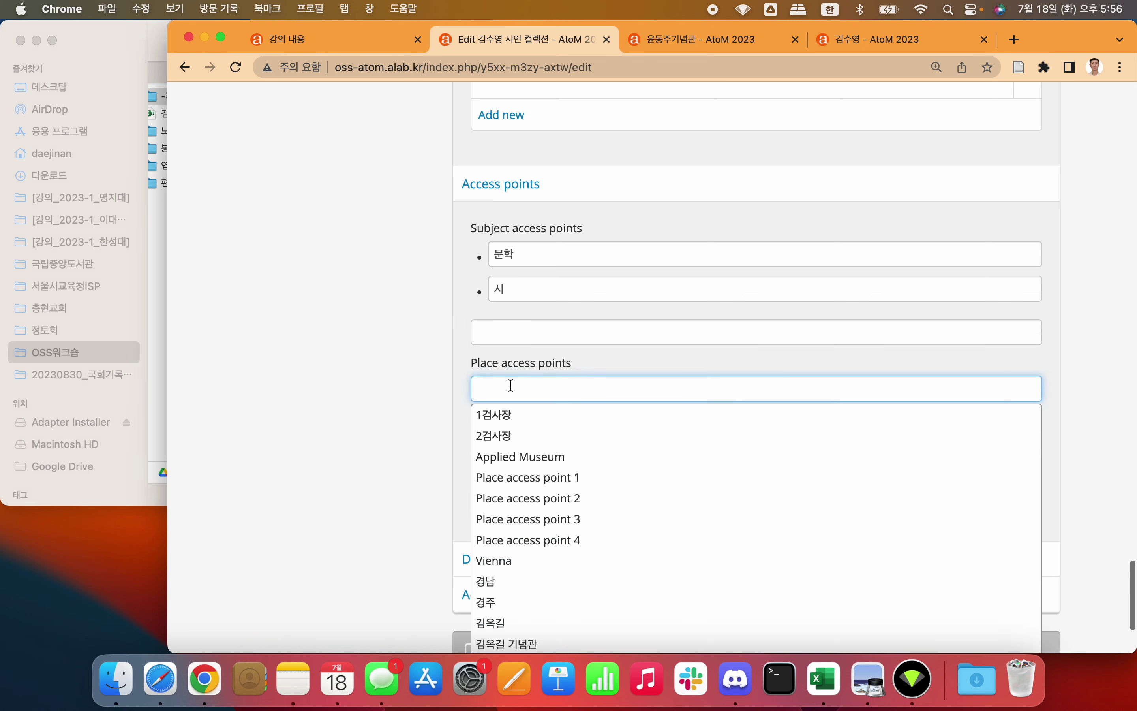
left_click(450, 389)
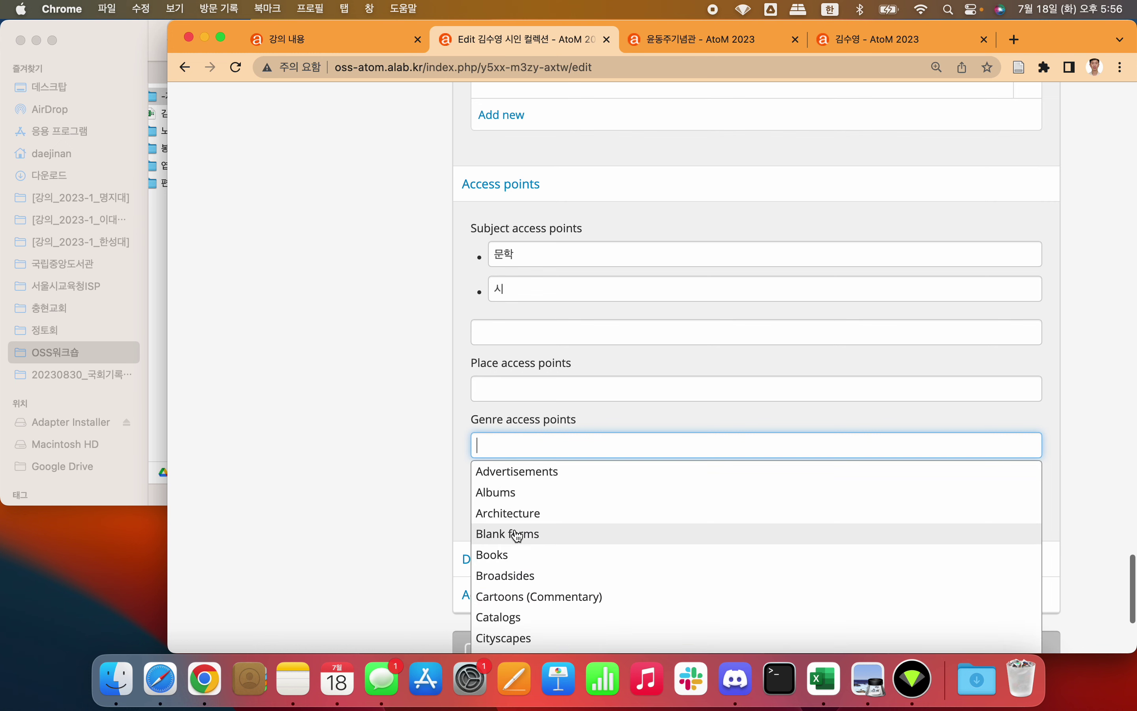
scroll(515, 533, "down", 1)
scroll(517, 536, "down", 5)
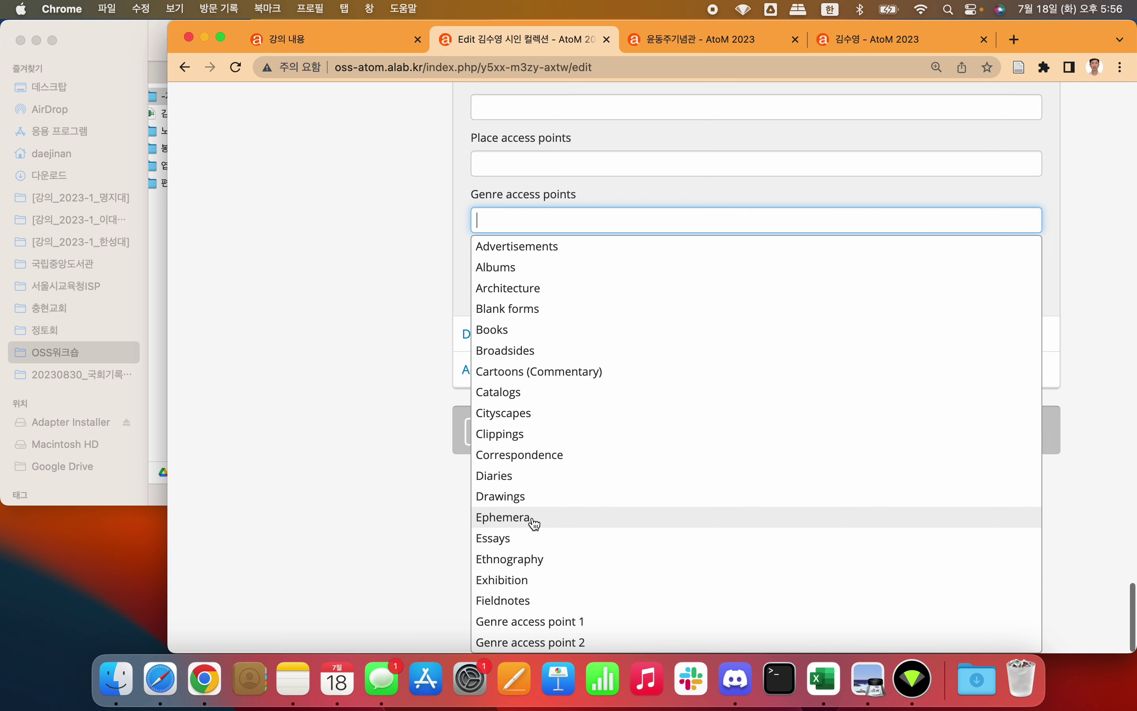
left_click(402, 339)
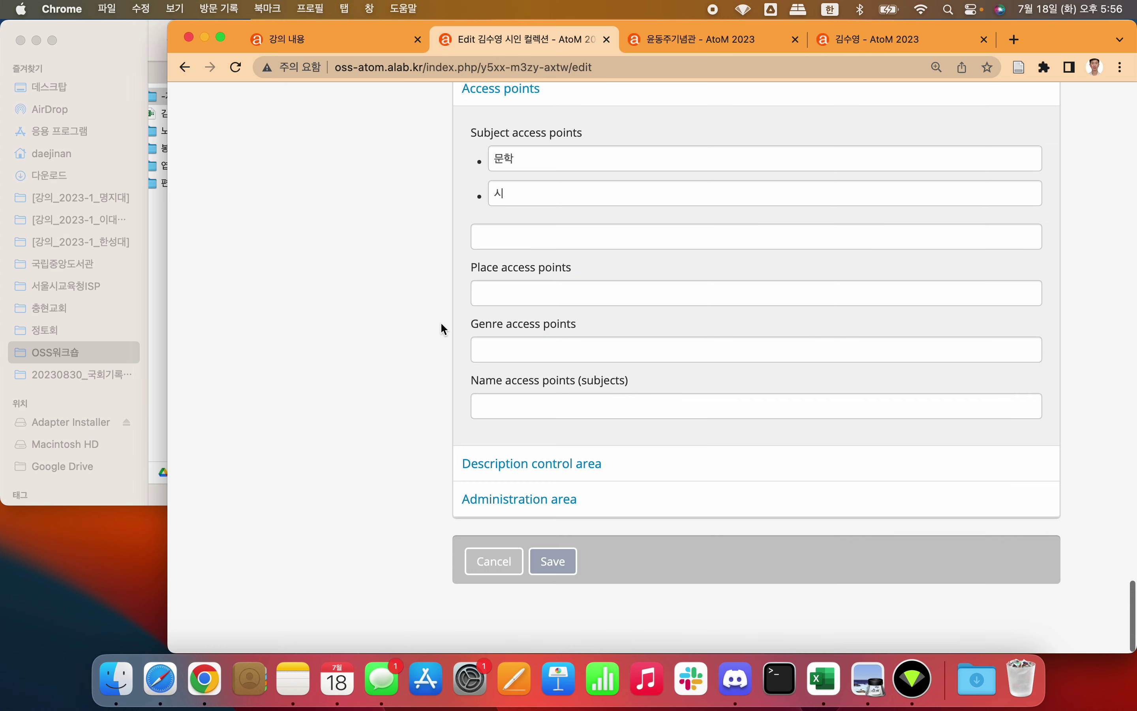
left_click(500, 399)
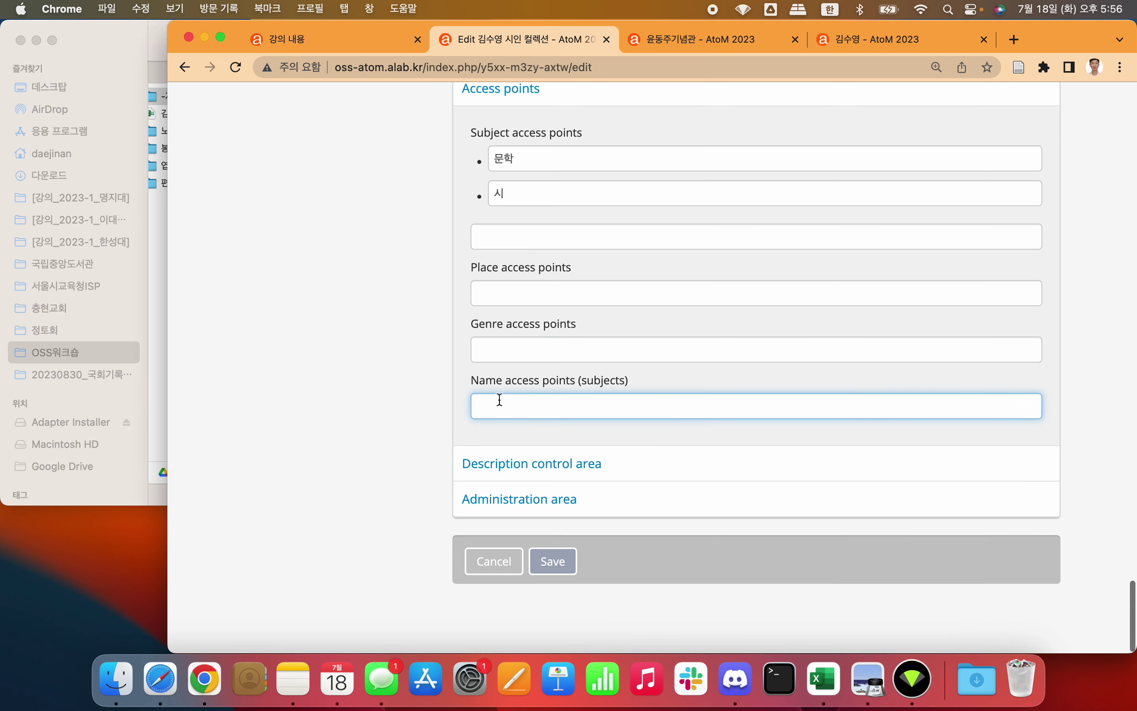
type("김수영")
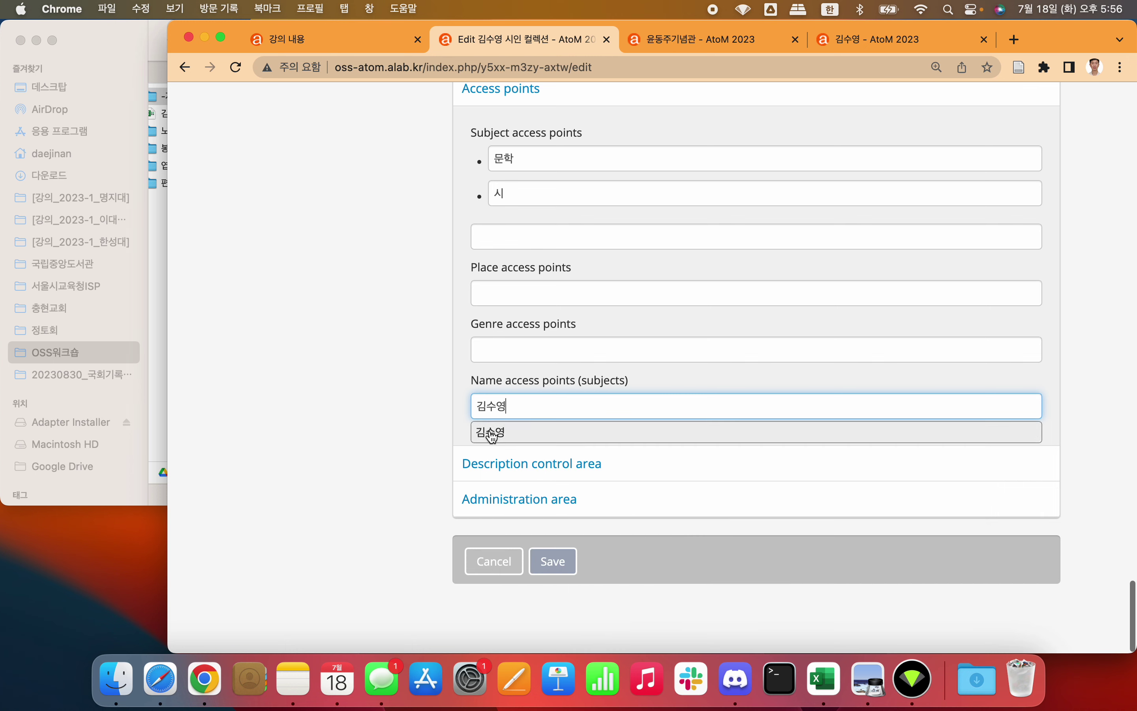
left_click(490, 431)
left_click(401, 416)
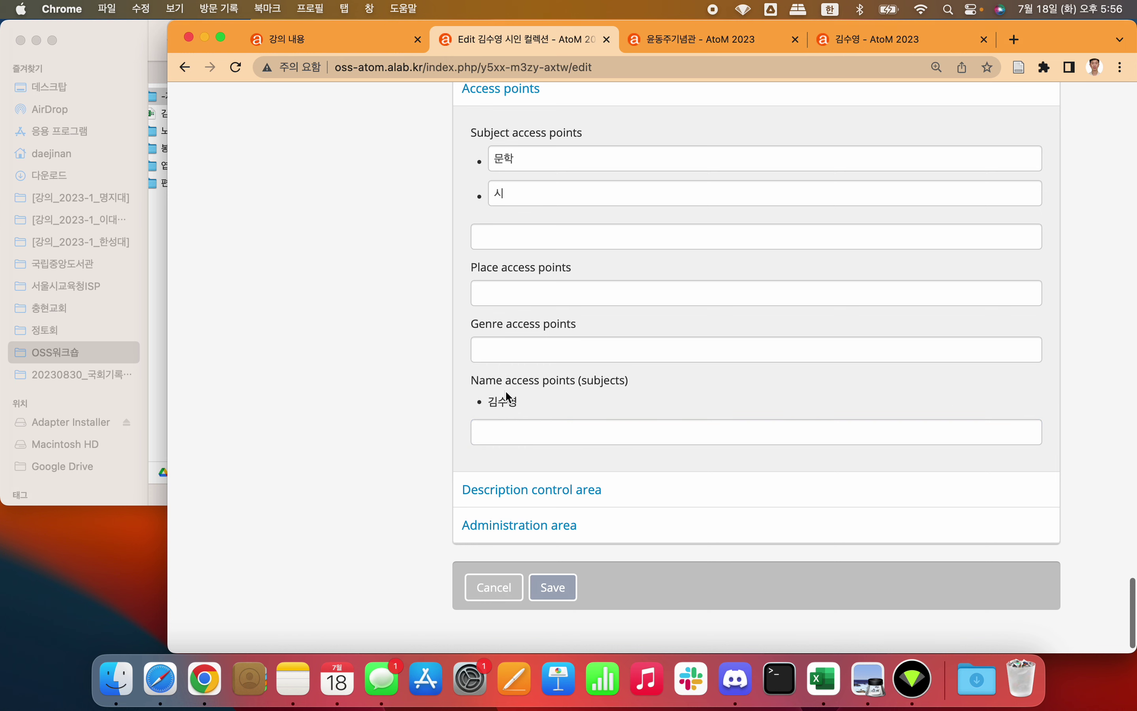
scroll(401, 393, "down", 2)
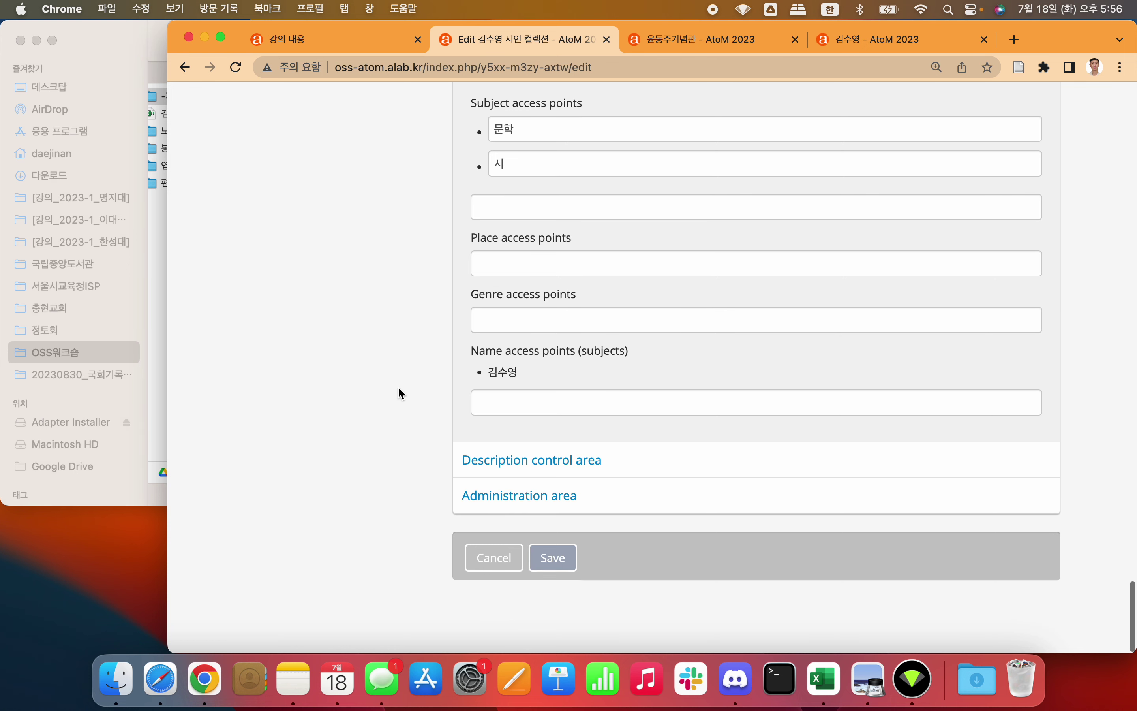
left_click(483, 464)
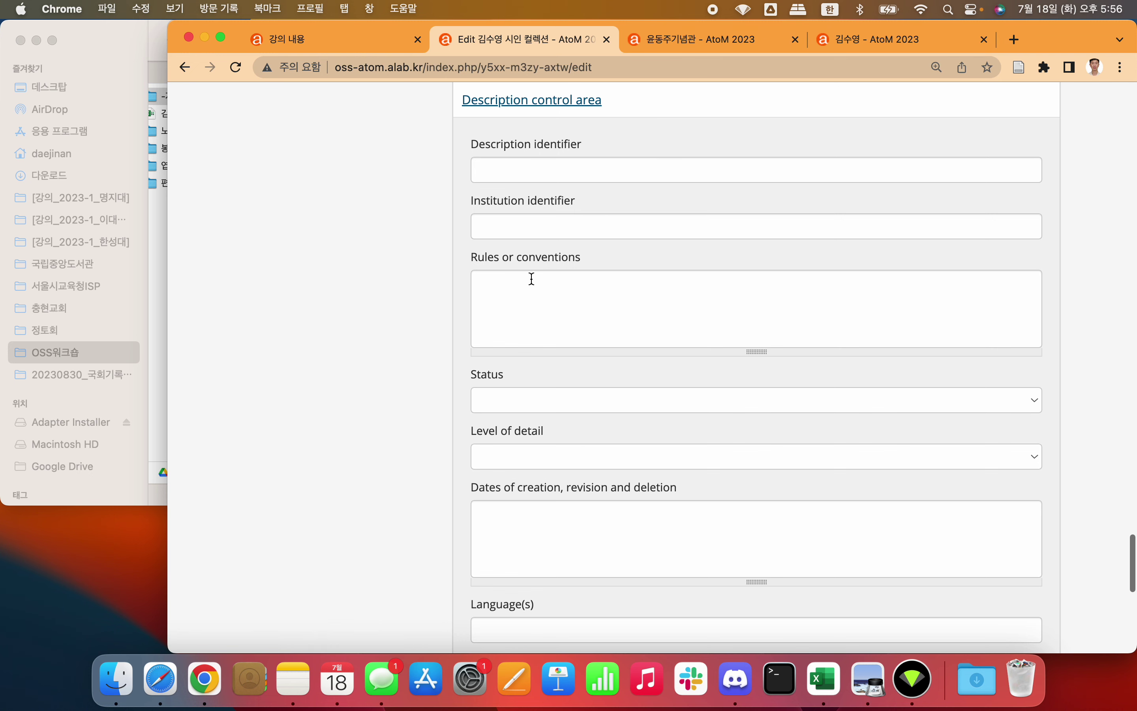
Step: Set the description status to Draft and the level of detail to Minimal
scroll(423, 273, "down", 3)
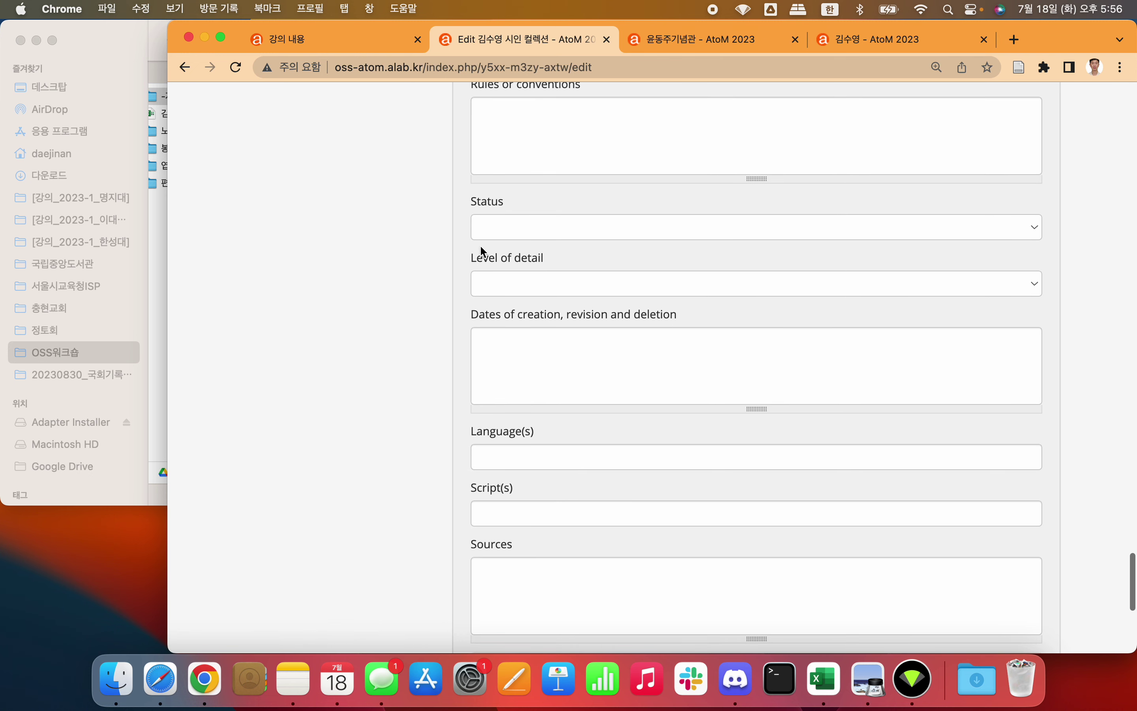
left_click(538, 230)
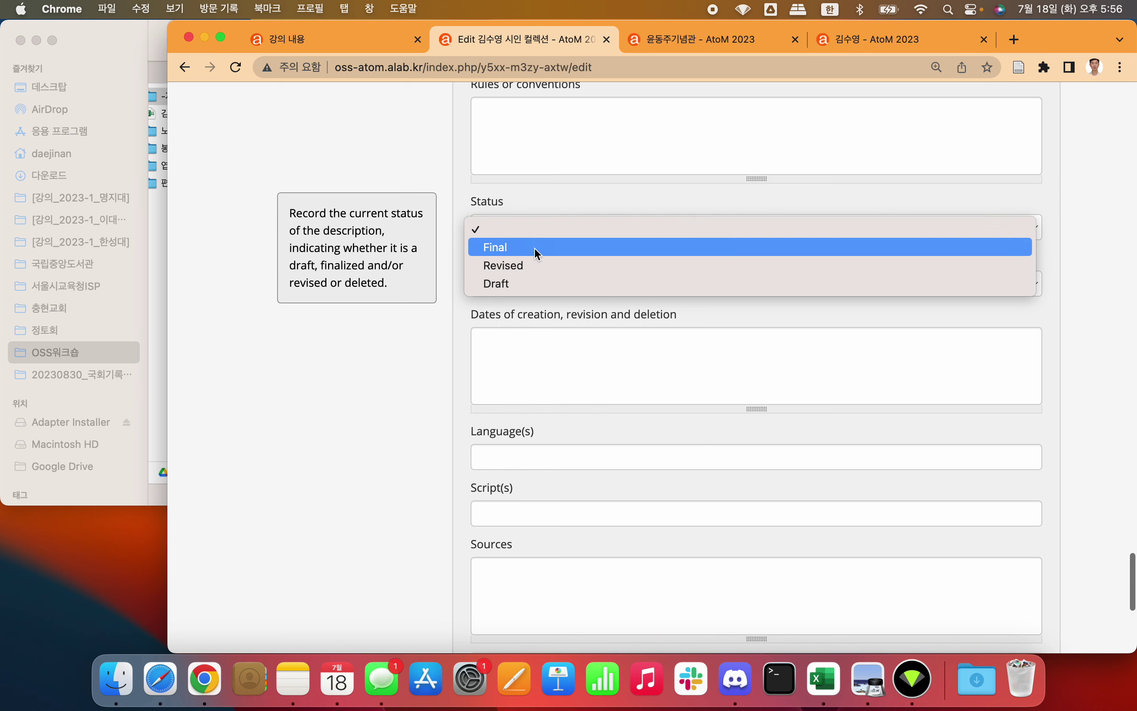
left_click(529, 283)
left_click(559, 286)
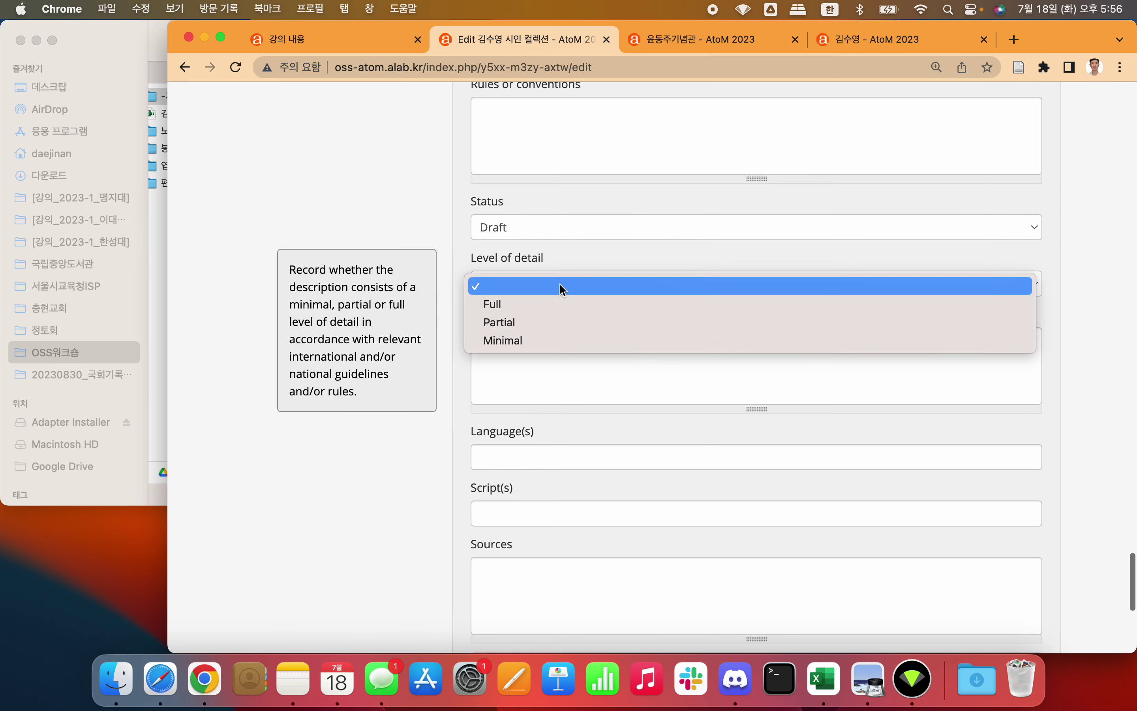
left_click(521, 338)
left_click(442, 426)
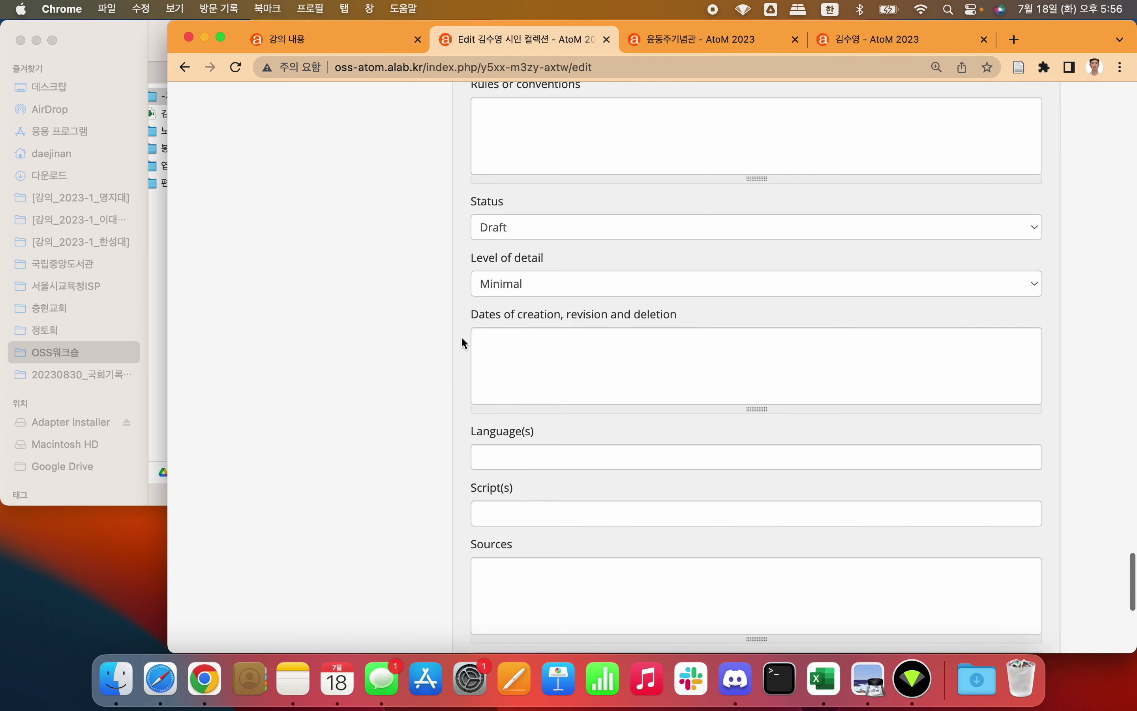
Step: Record 2023-07-18 as the description's creation date and expand the Administration area
scroll(396, 383, "down", 2)
left_click(573, 267)
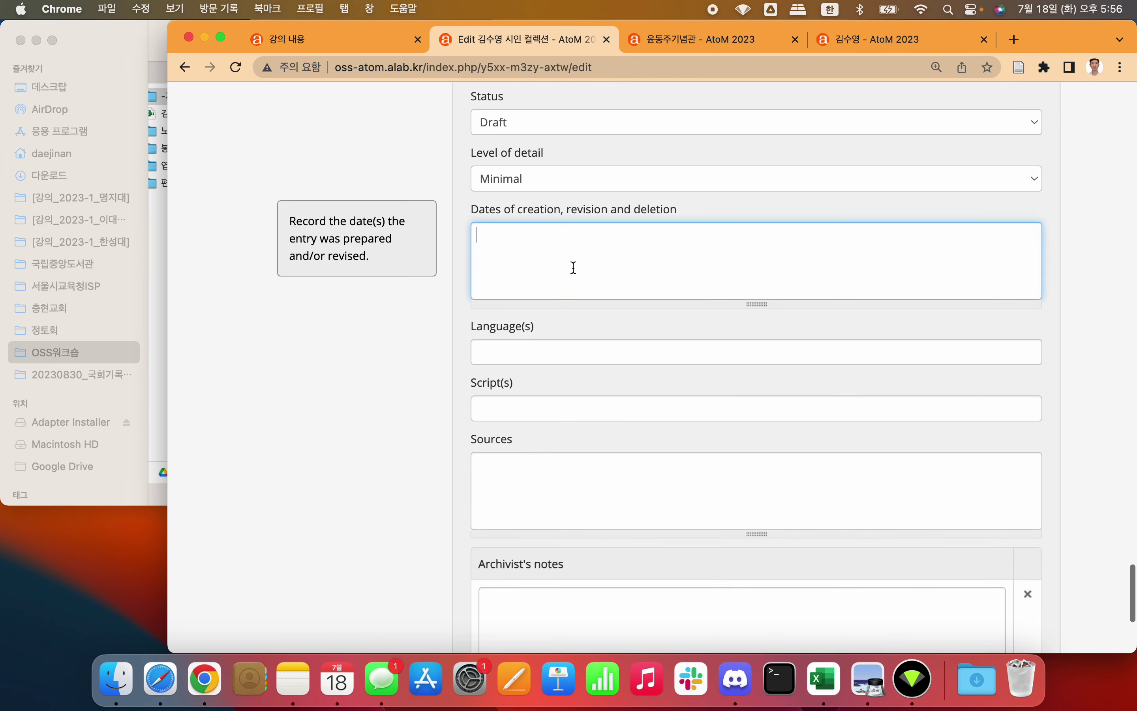
type("2023-07-18")
left_click(357, 409)
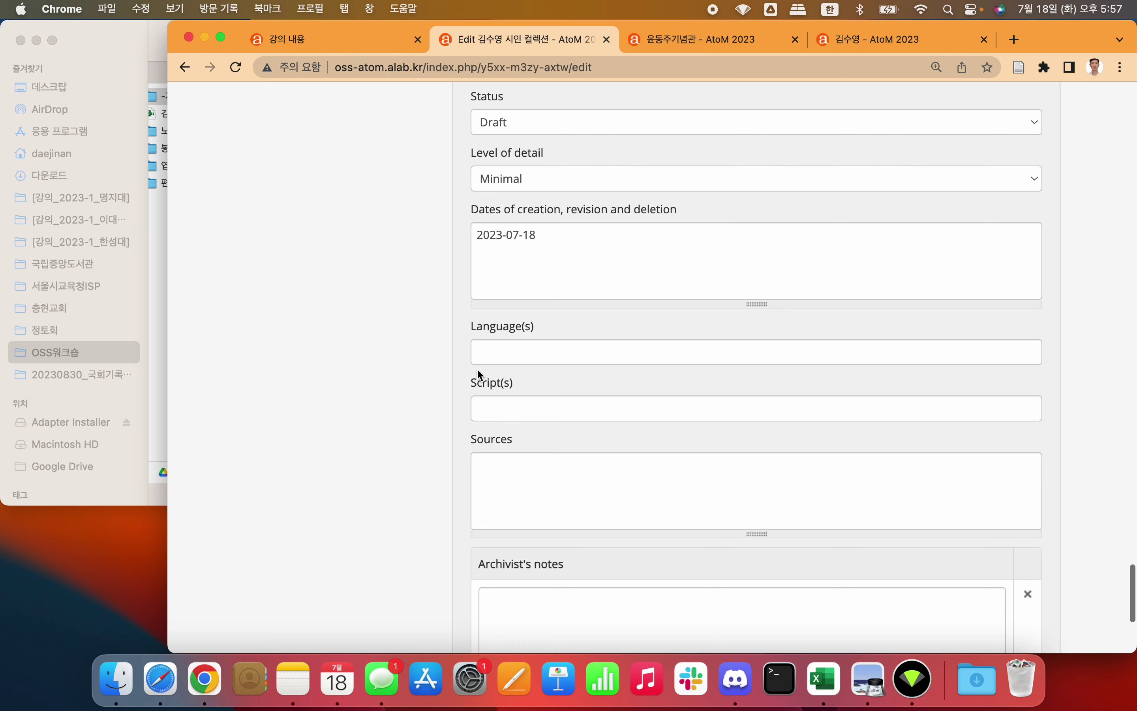
scroll(477, 371, "down", 6)
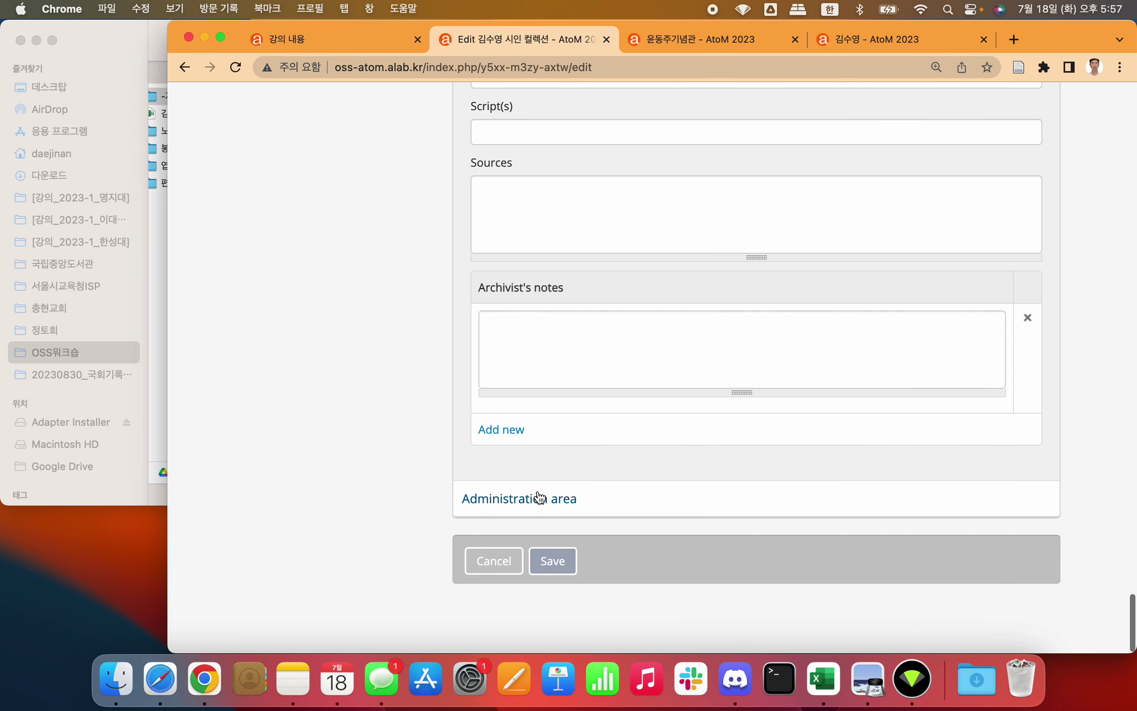
left_click(536, 498)
Step: Choose ISAD(G) as display standard, apply it to existing children, and save the draft
scroll(537, 498, "down", 3)
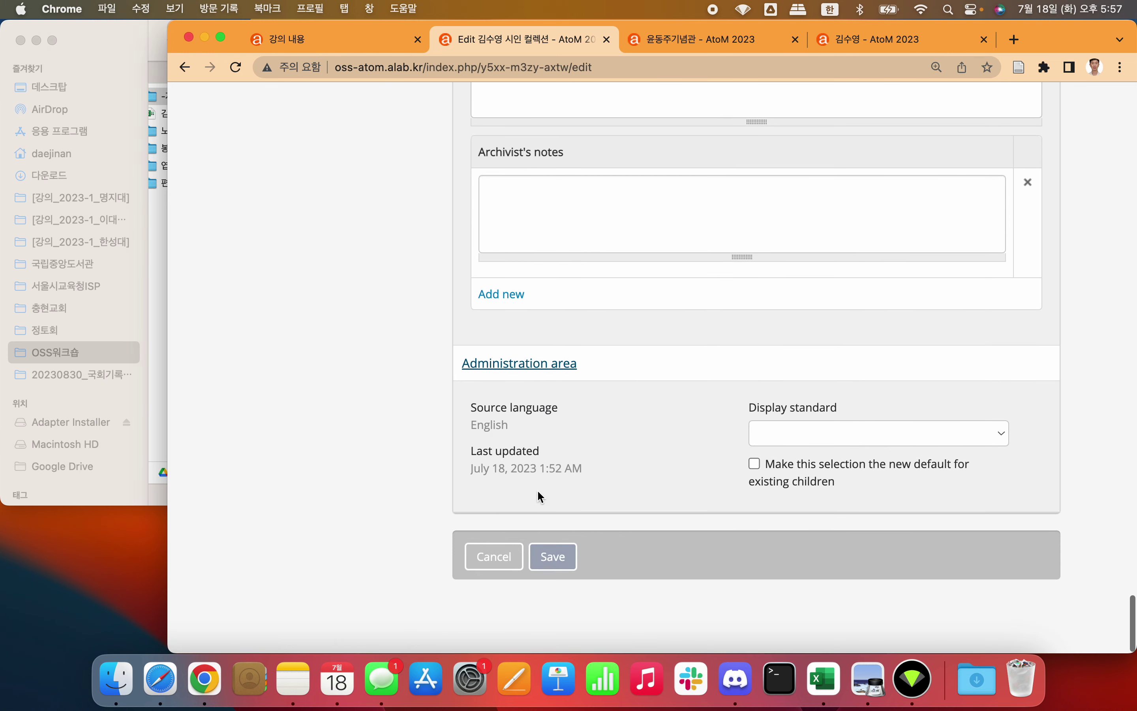
left_click(862, 441)
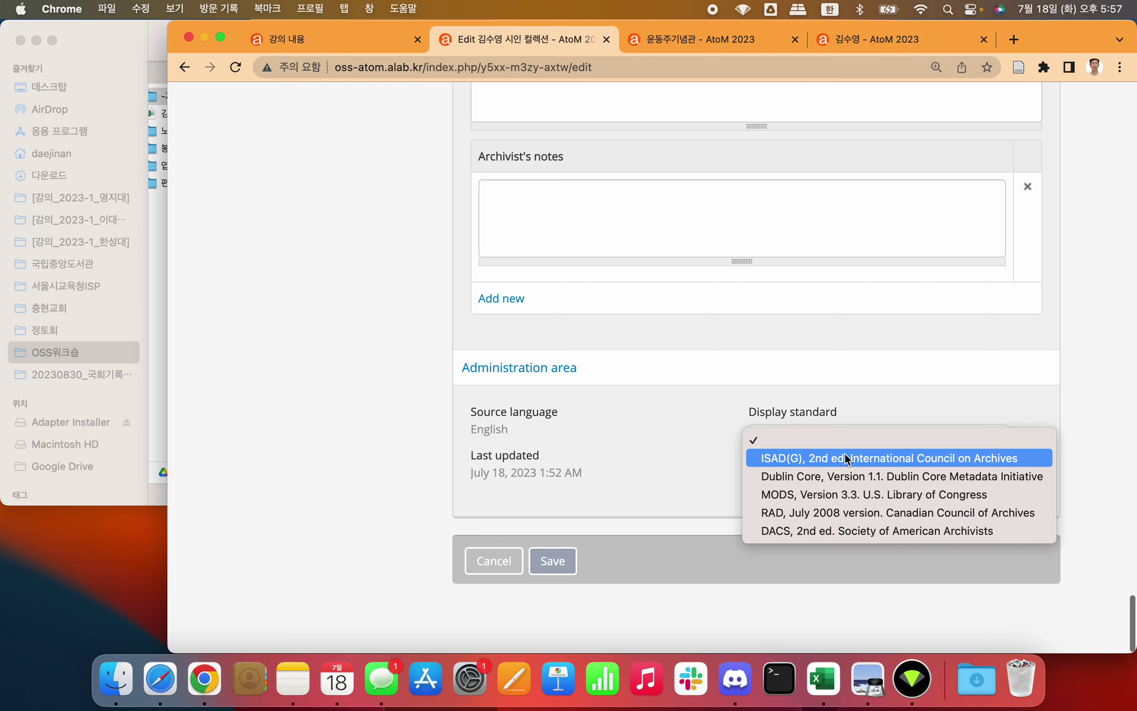
left_click(873, 459)
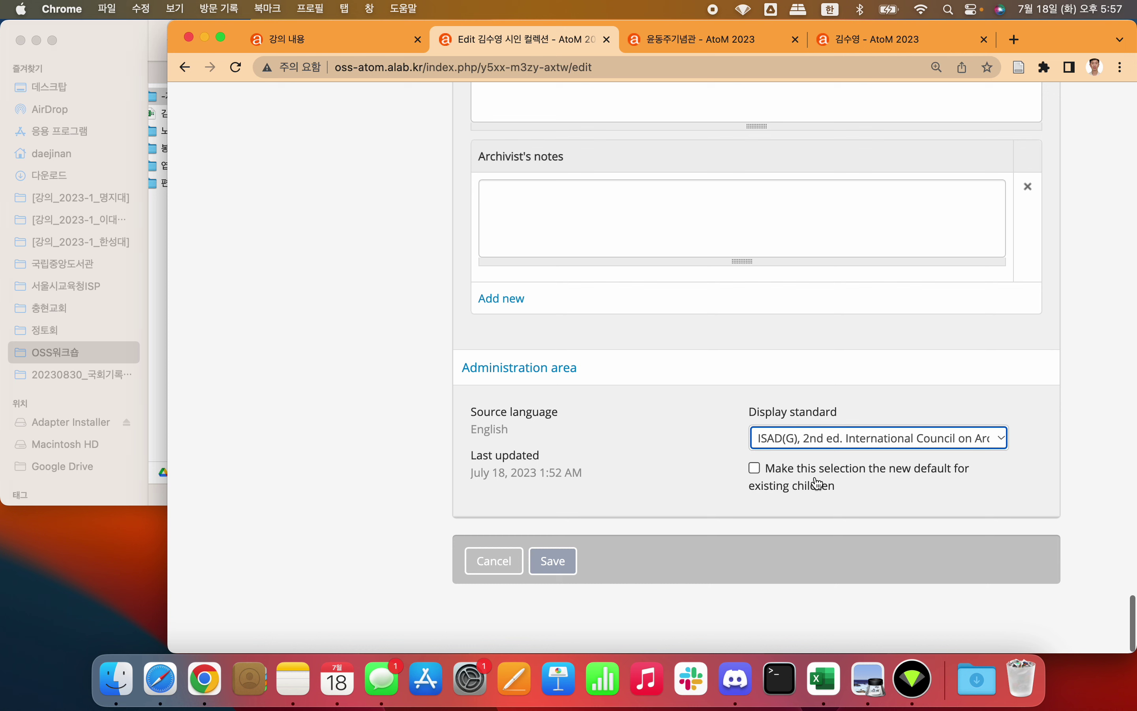
left_click(807, 469)
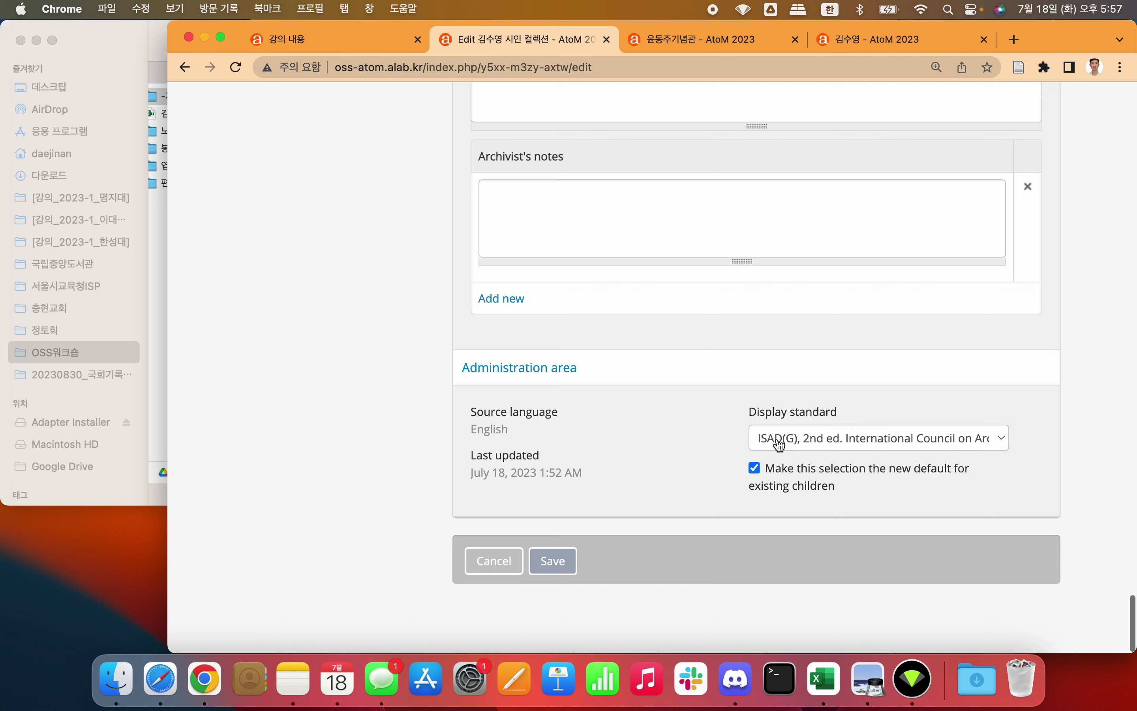
left_click(565, 567)
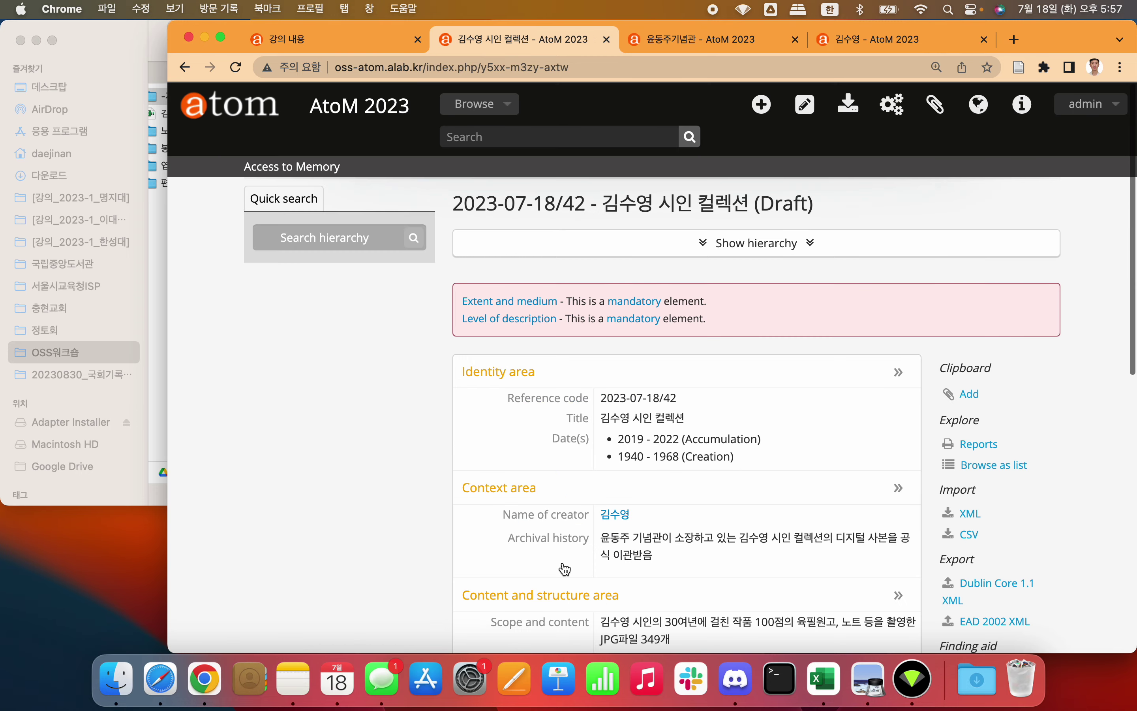
Step: Look at the 문학 subject page, then reopen the 김수영 시인 컬렉션 draft for editing
scroll(566, 568, "down", 12)
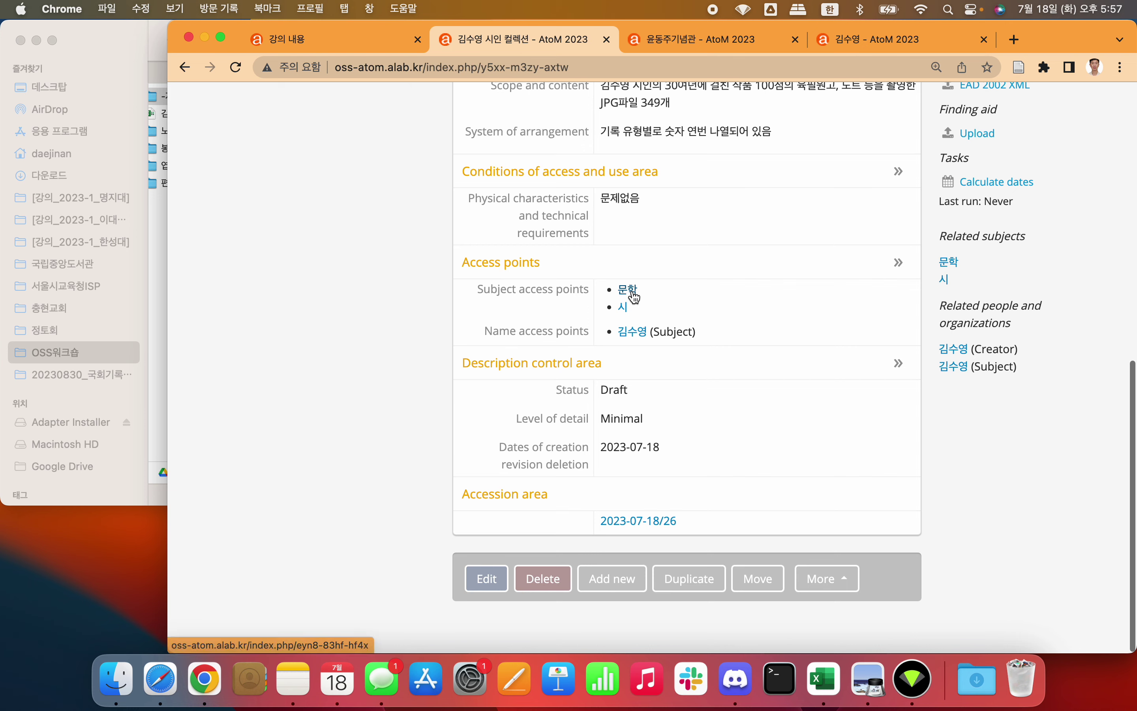
left_click(628, 289)
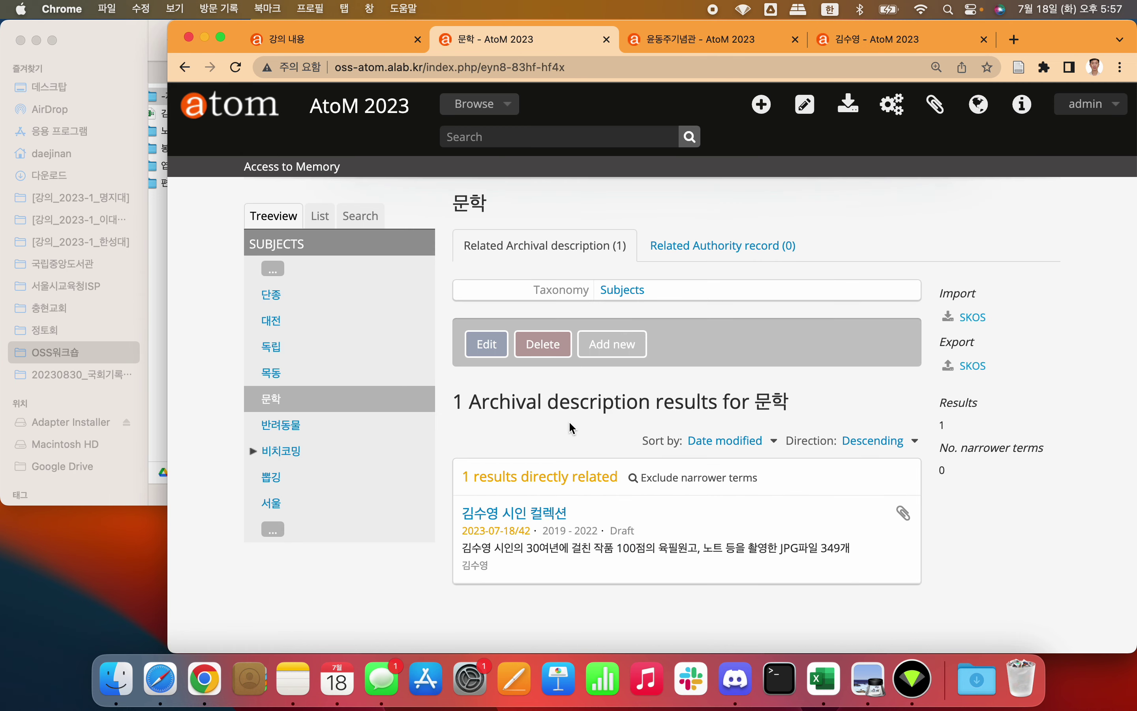
left_click(569, 514)
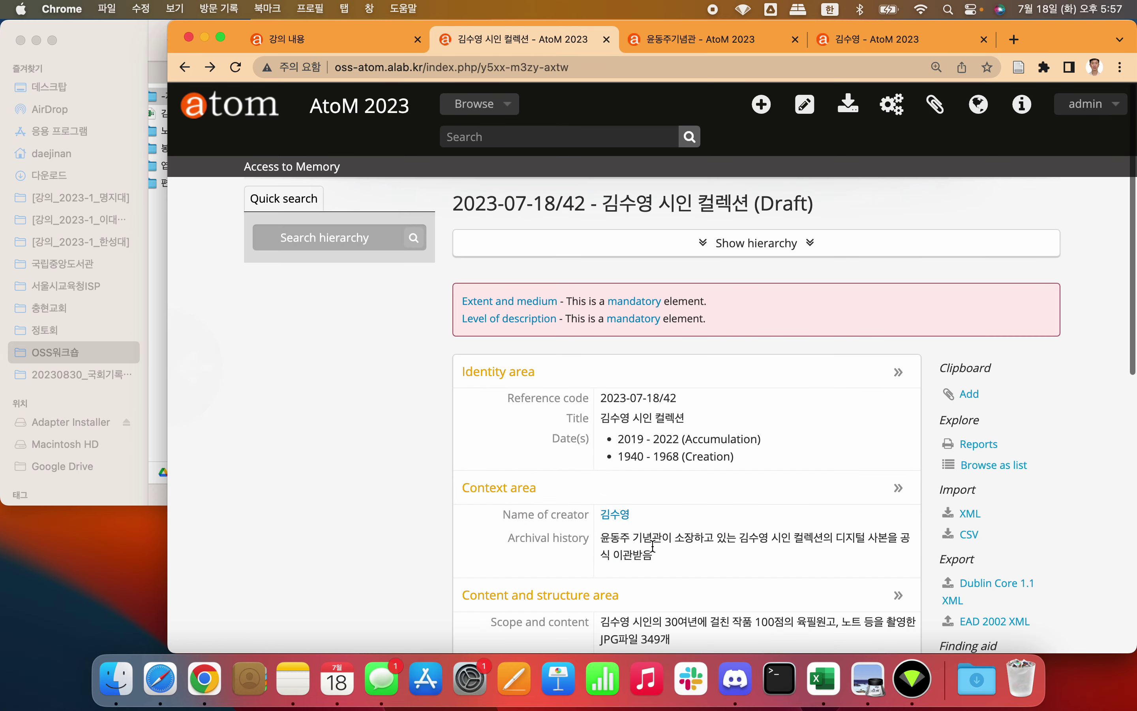
scroll(653, 546, "down", 5)
scroll(652, 546, "down", 3)
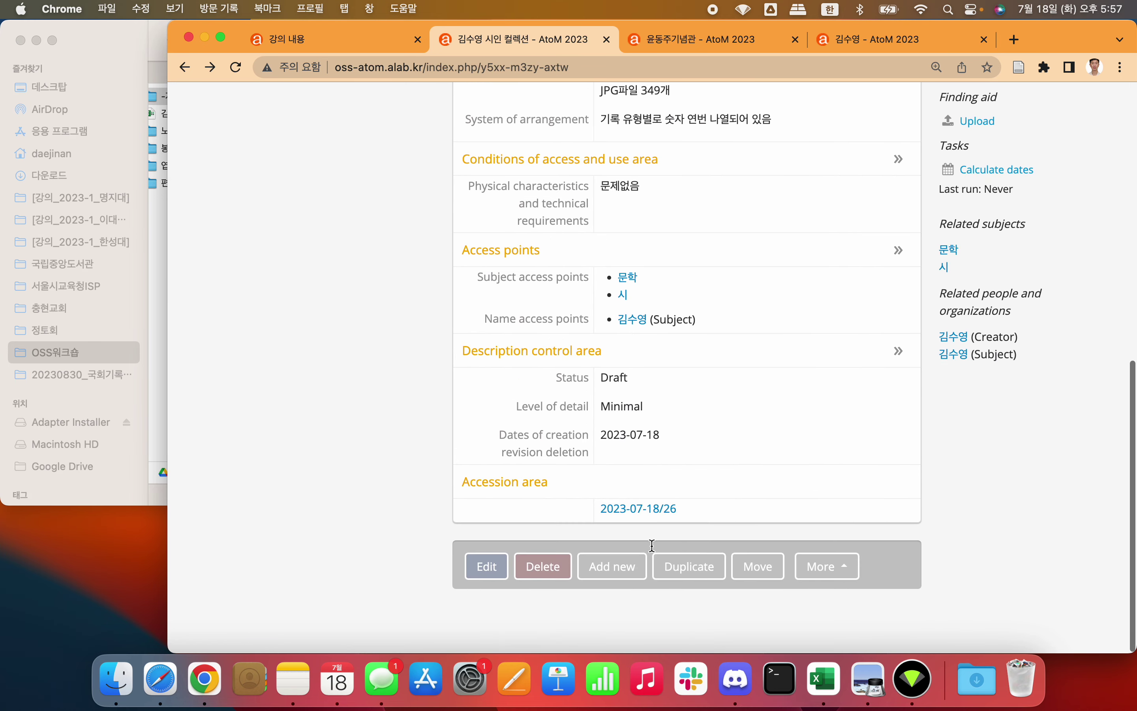
left_click(489, 583)
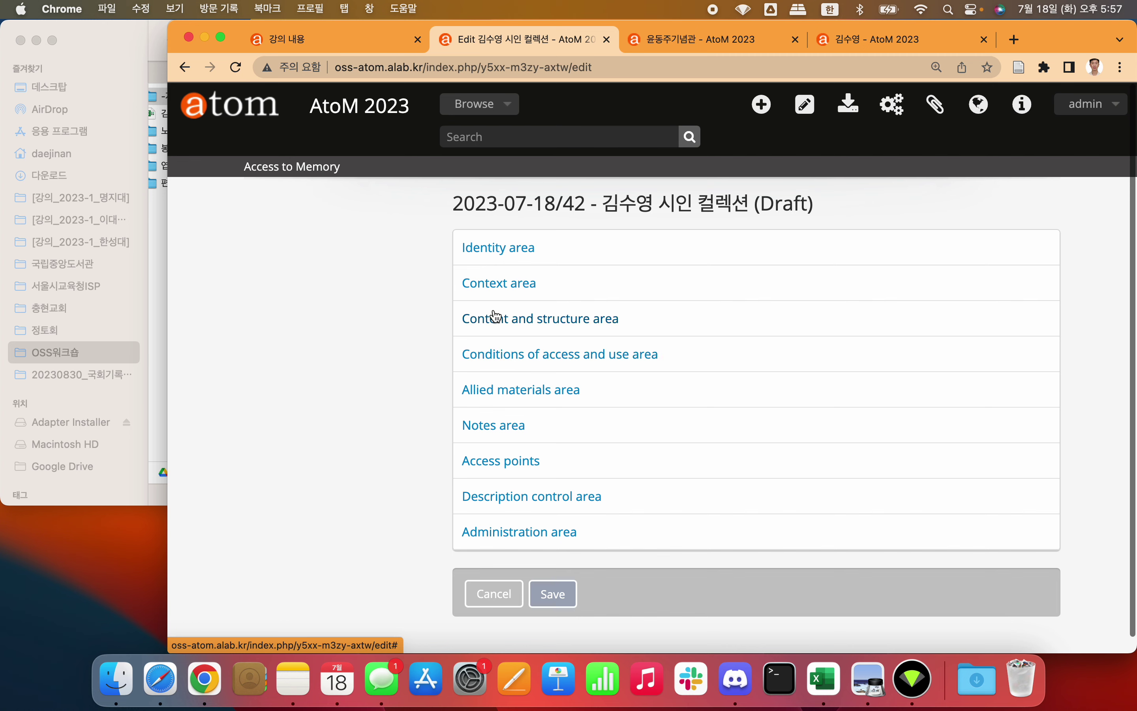
Step: Expand the Context and Identity areas of the description form
left_click(491, 284)
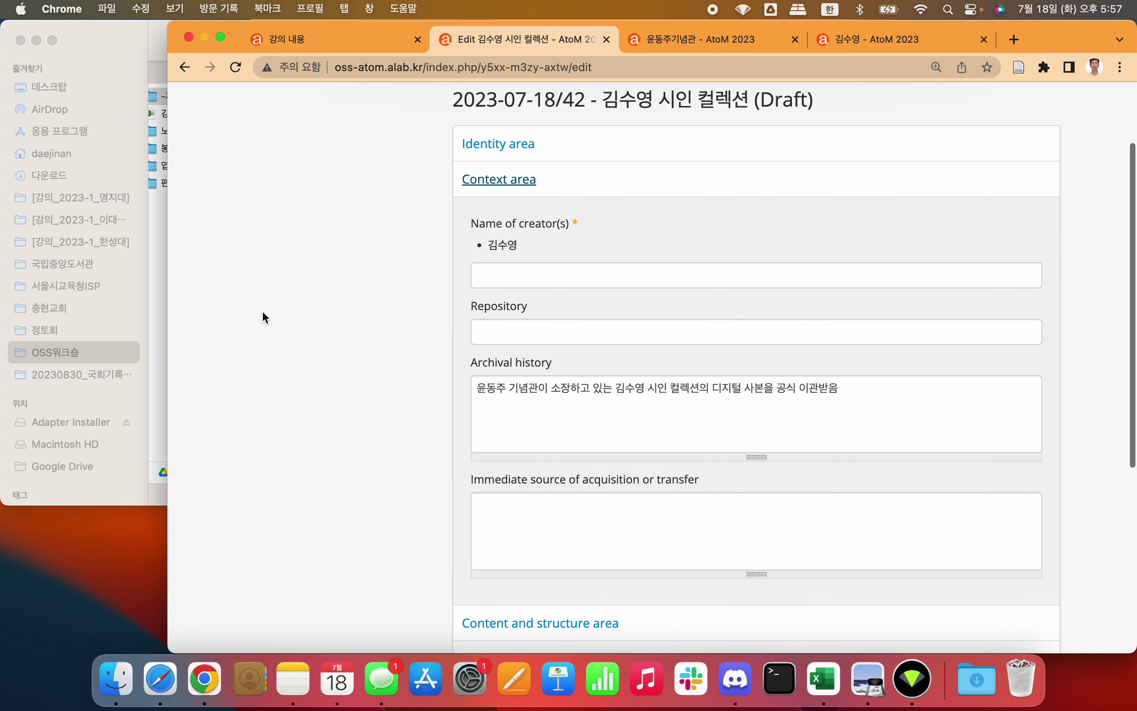
scroll(426, 291, "up", 3)
left_click(500, 251)
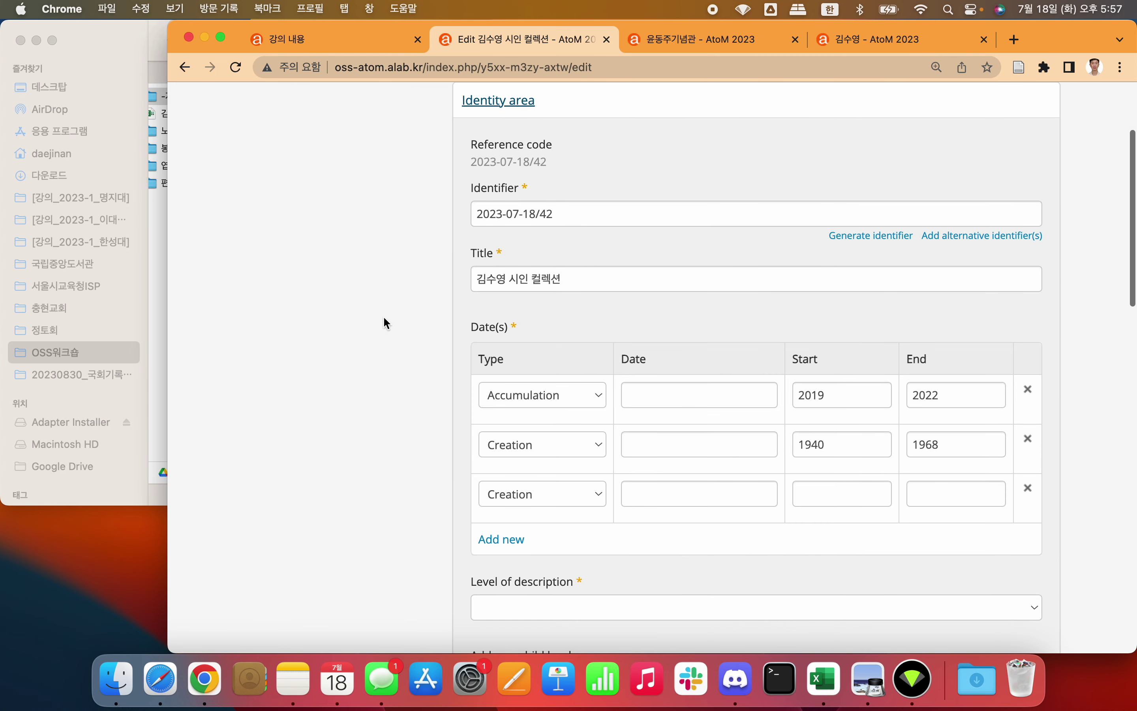
scroll(384, 318, "down", 5)
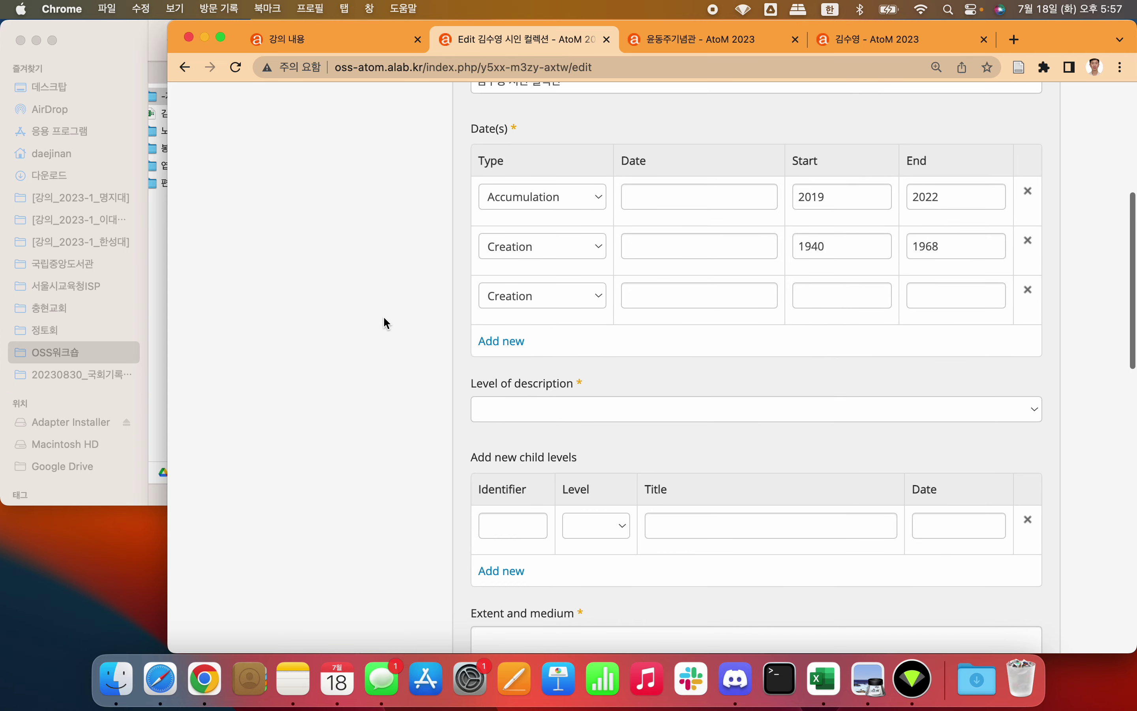
scroll(384, 318, "up", 2)
scroll(384, 319, "down", 2)
scroll(384, 318, "down", 4)
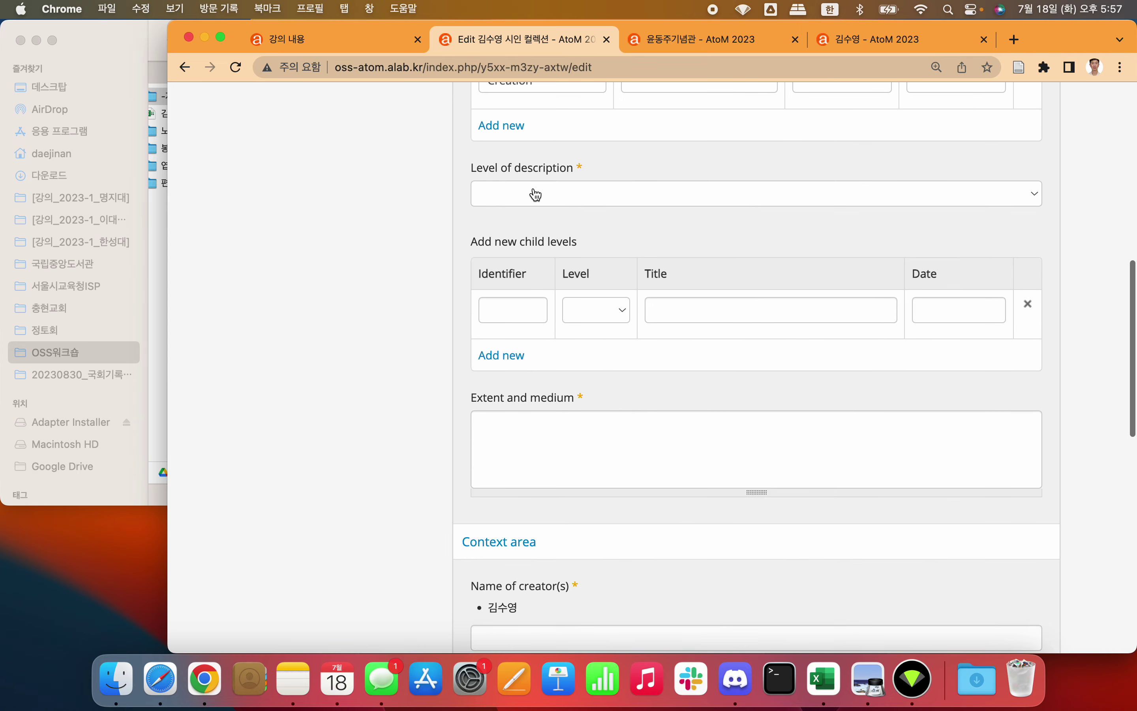
scroll(535, 195, "up", 10)
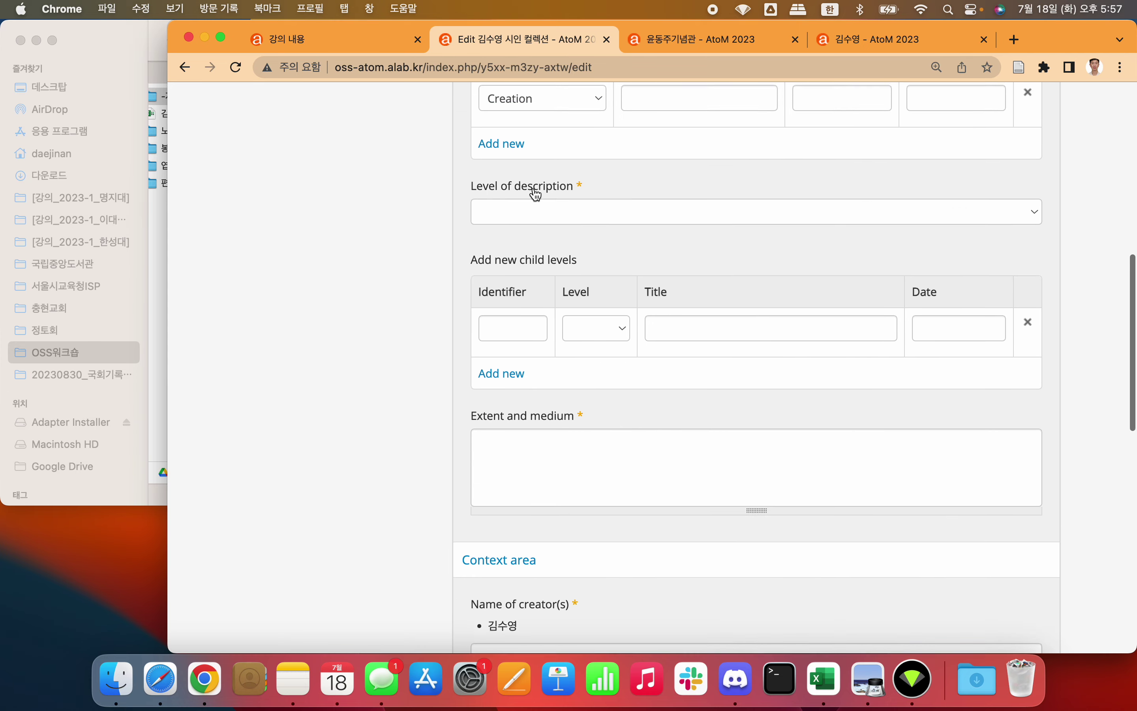
scroll(643, 313, "down", 8)
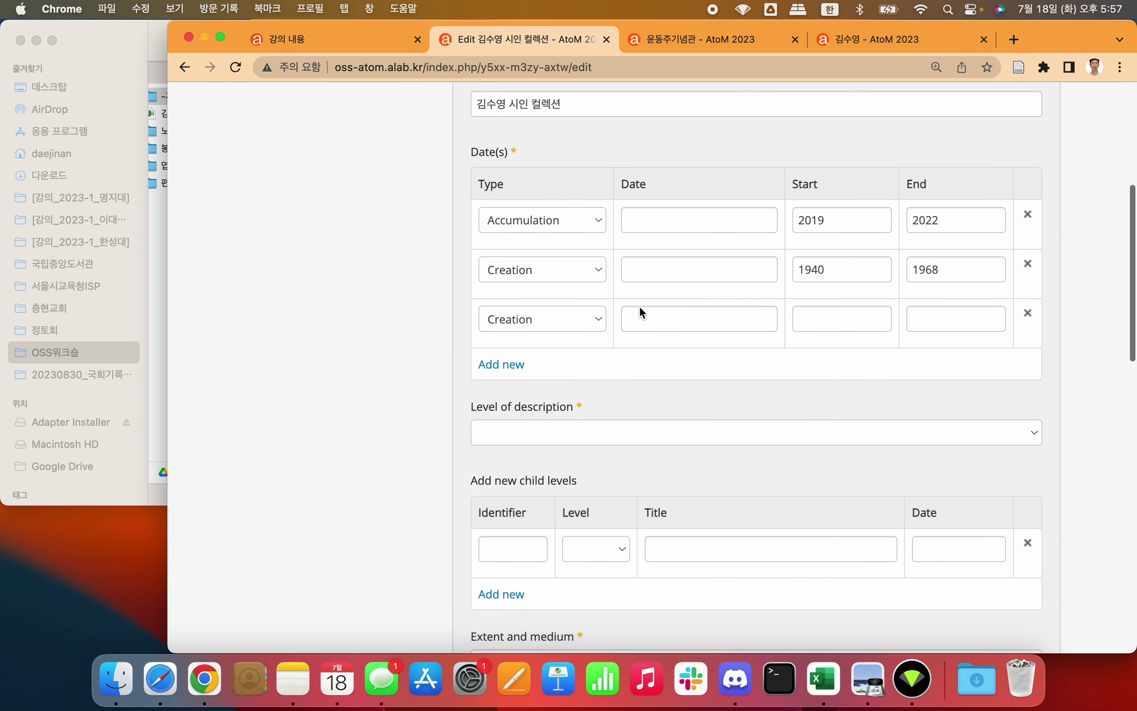
Step: Set the level of description to Collection
left_click(603, 368)
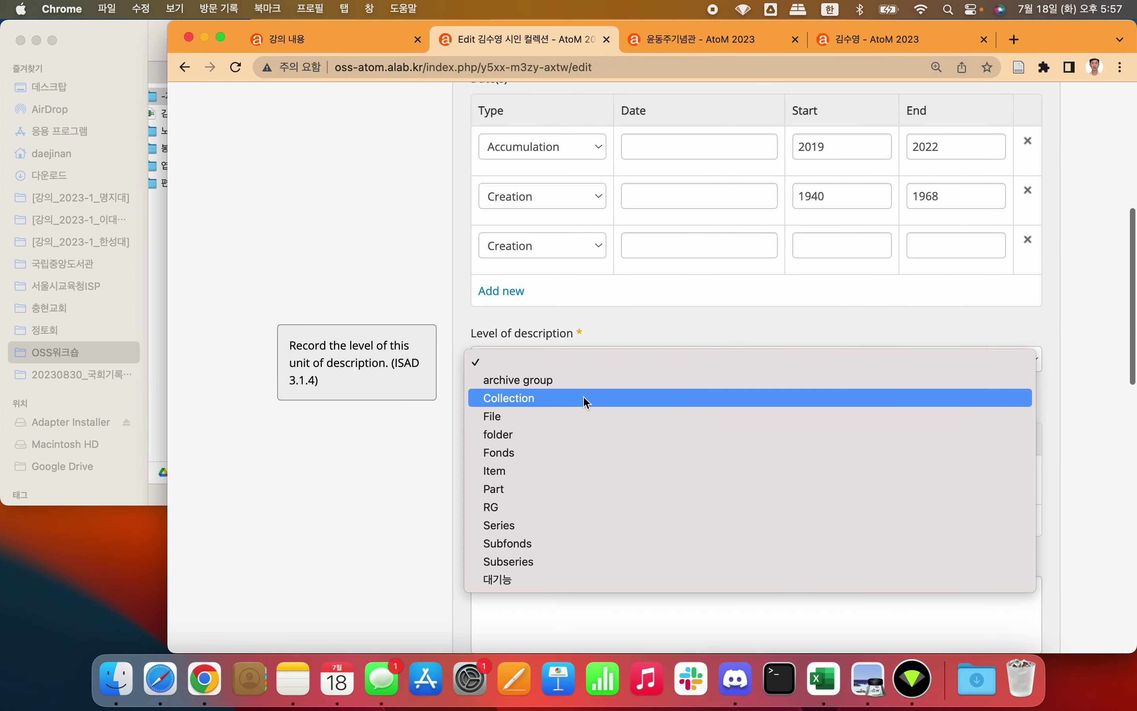
left_click(555, 402)
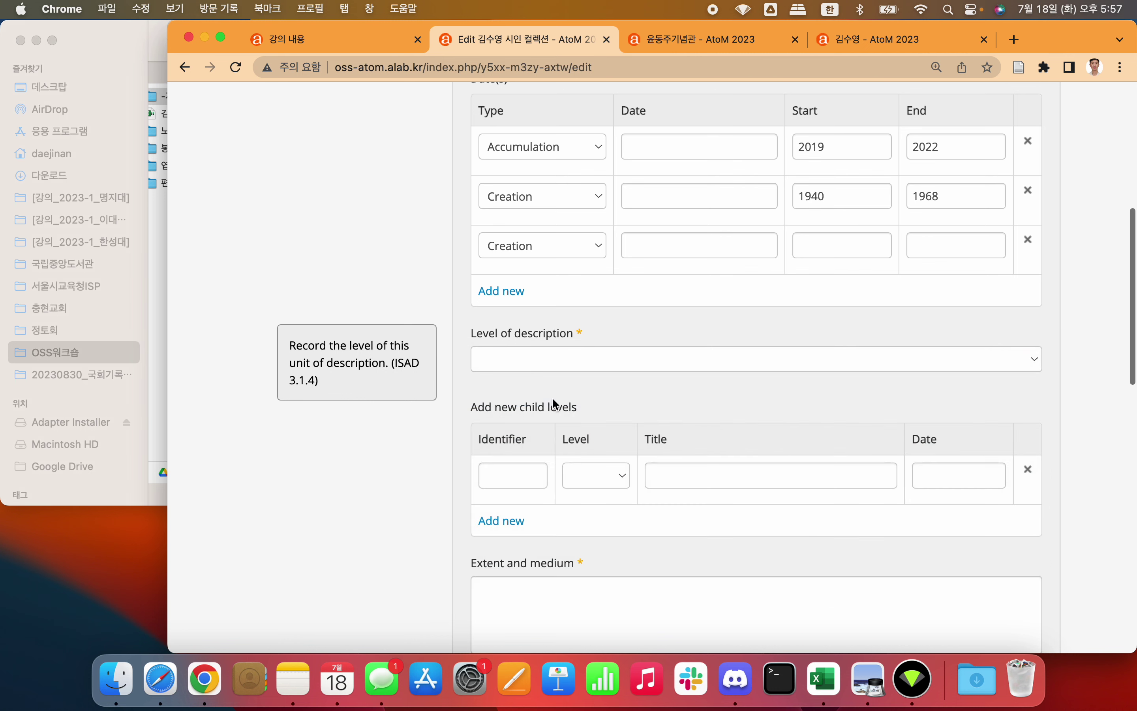
left_click(393, 266)
left_click(514, 361)
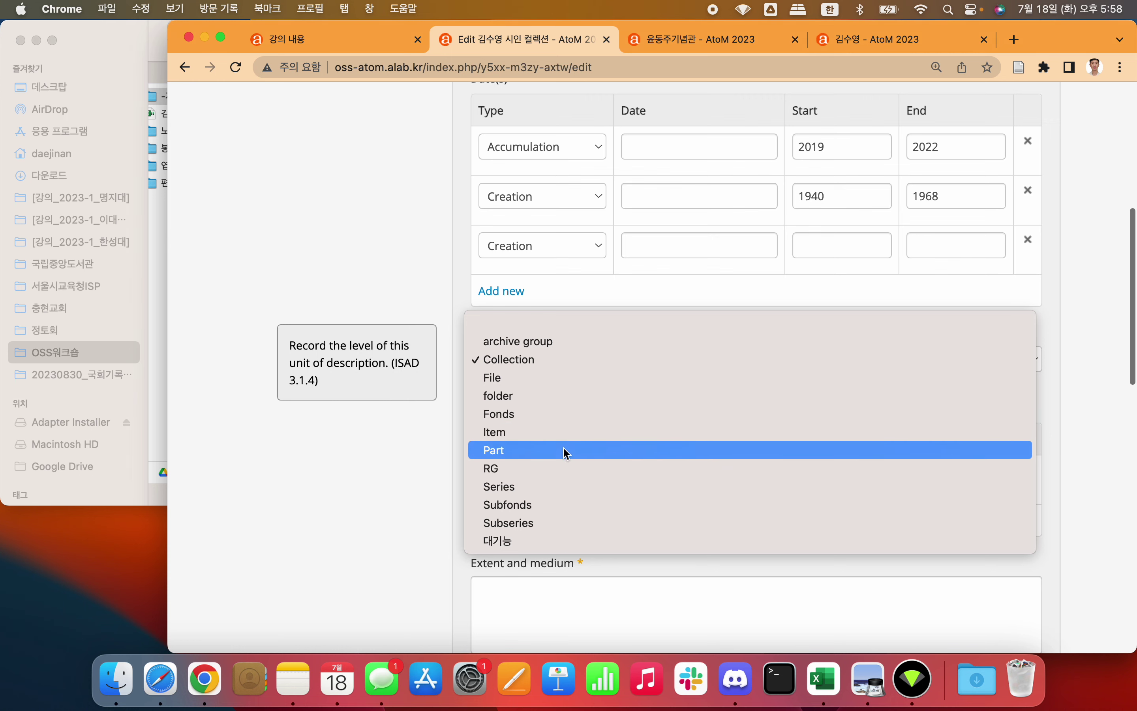
left_click(520, 360)
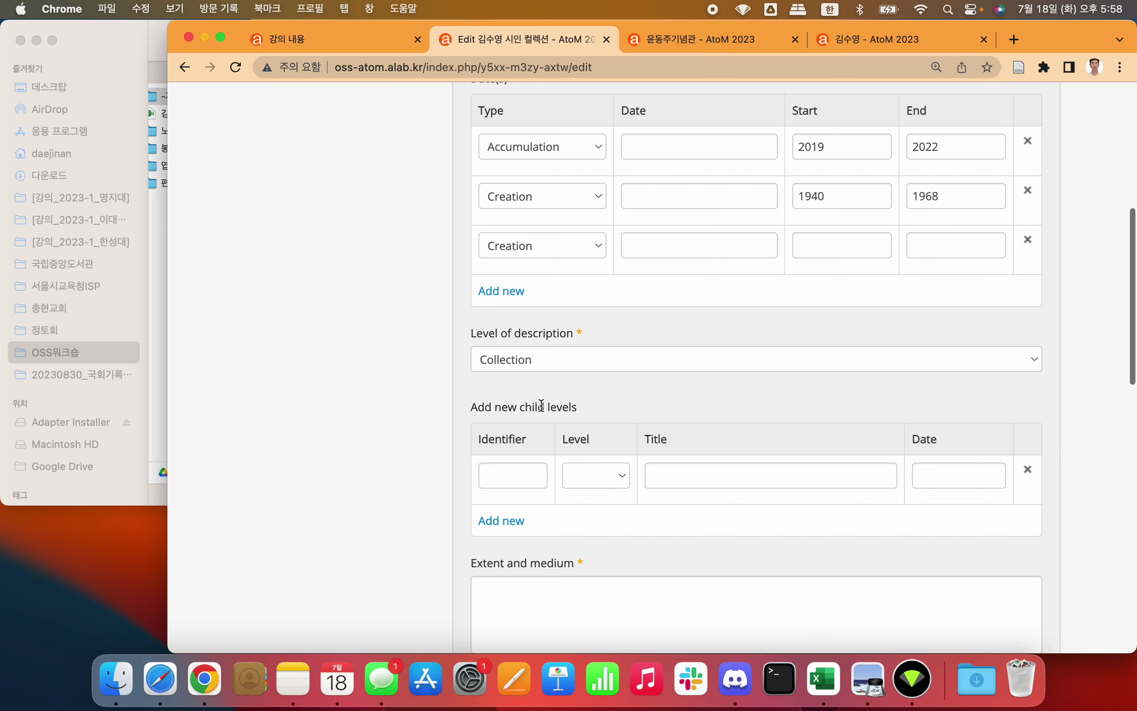
scroll(411, 395, "down", 3)
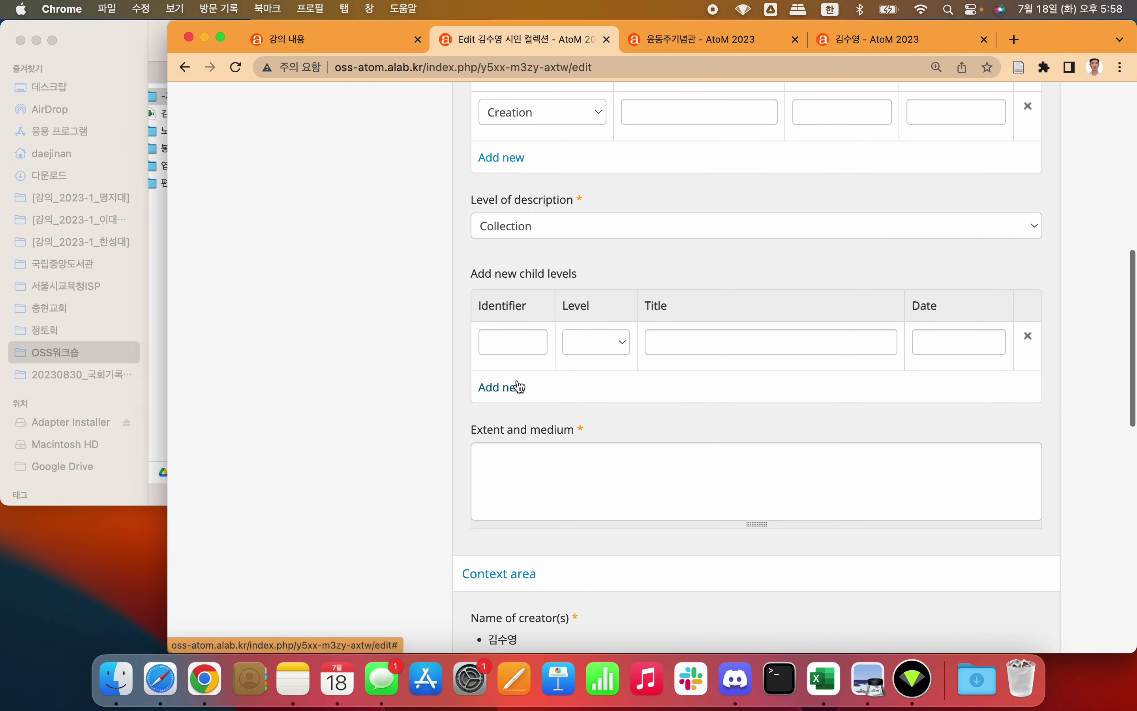
Step: Add four child-level rows with level File, then bring the Finder image folder forward
left_click(613, 348)
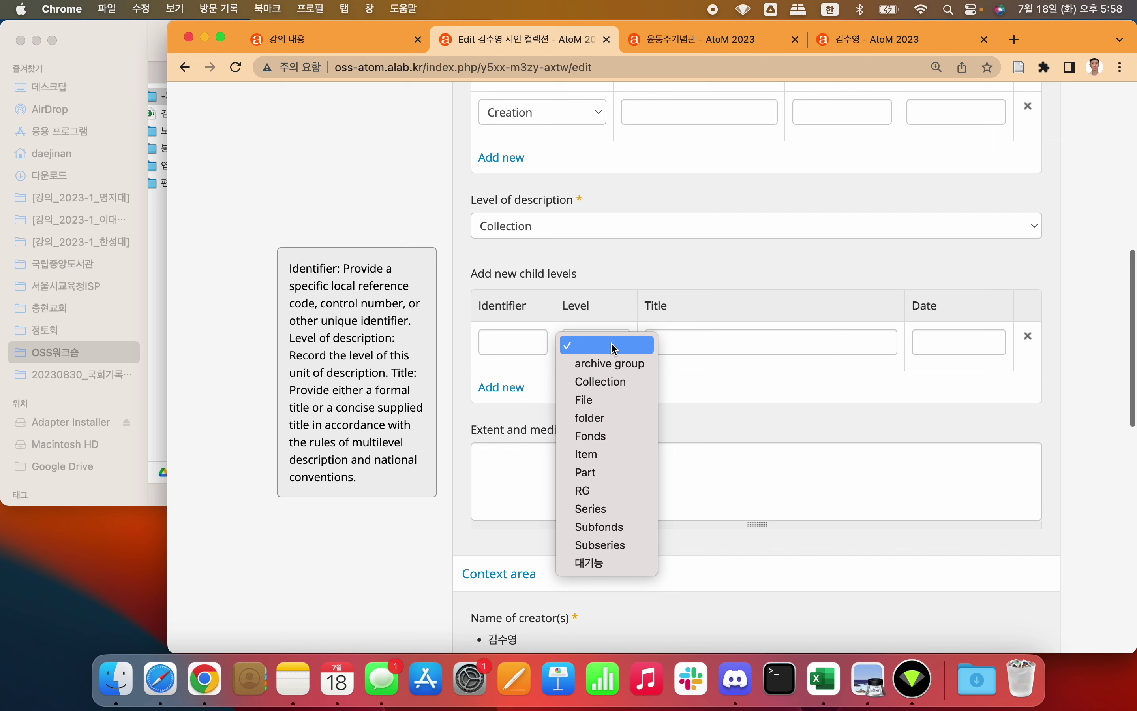
left_click(681, 270)
left_click(609, 343)
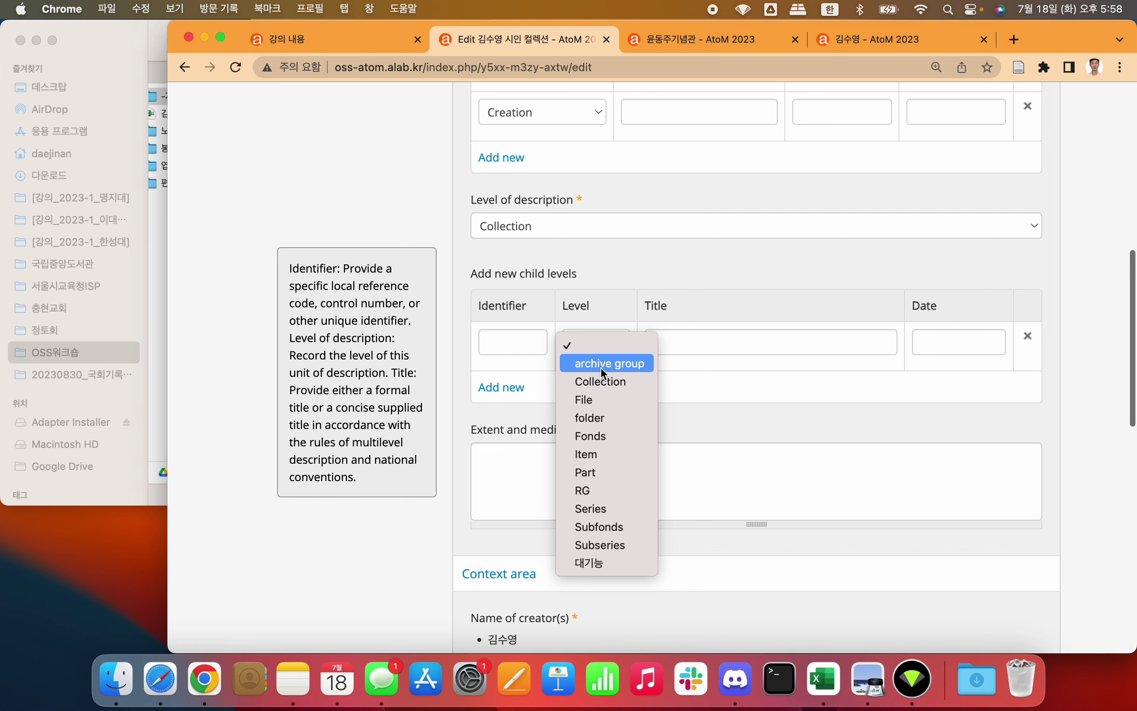
left_click(611, 401)
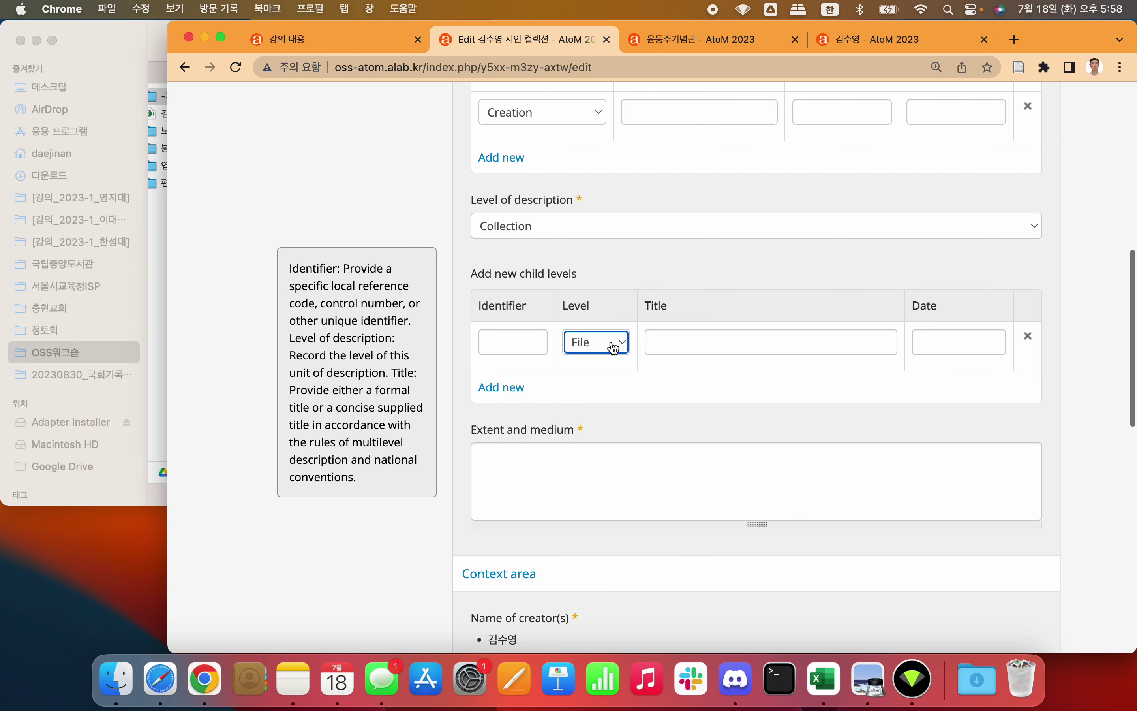
left_click(393, 229)
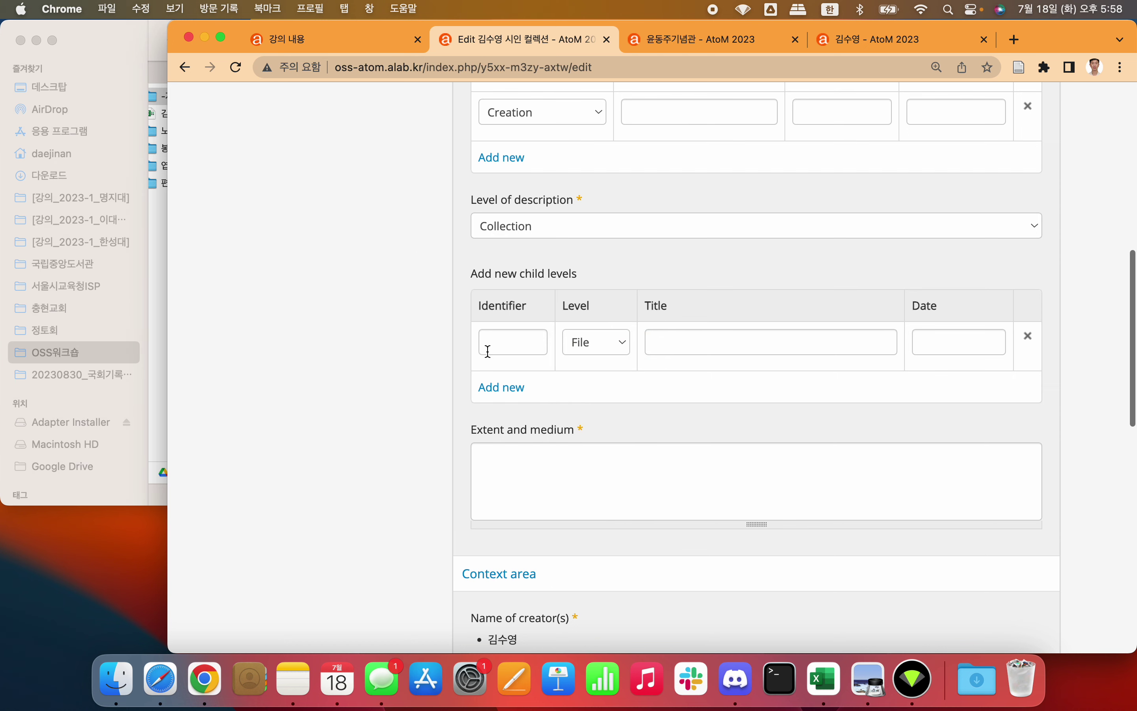
left_click(491, 387)
left_click(500, 441)
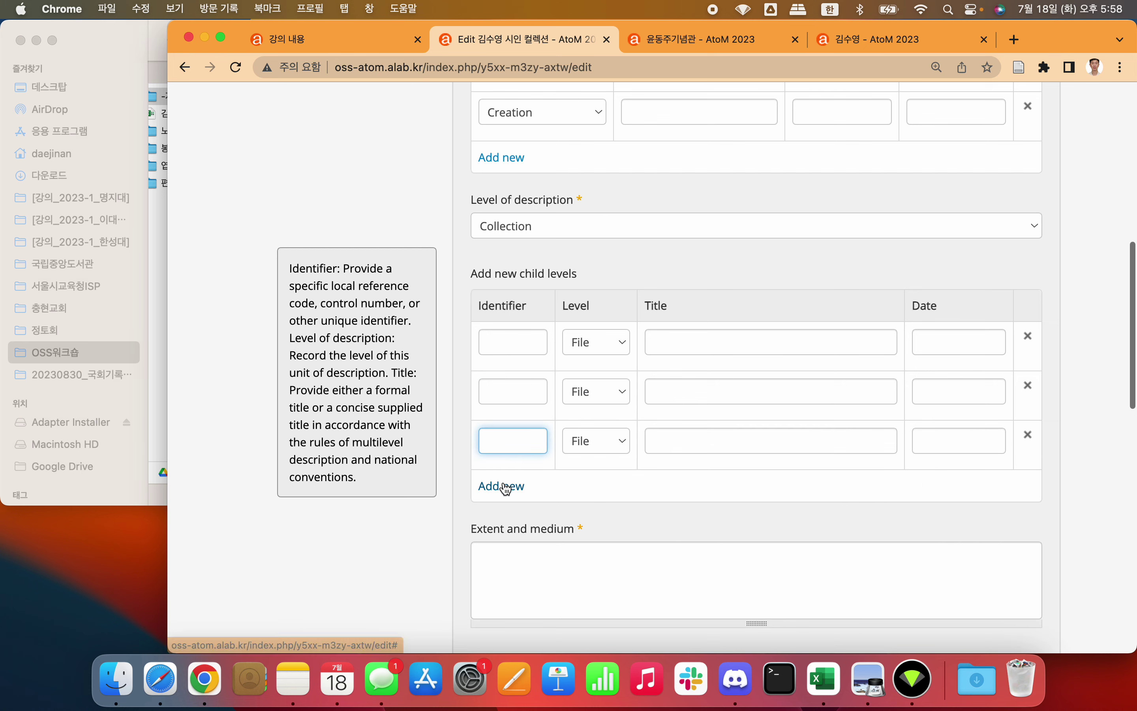
left_click(501, 486)
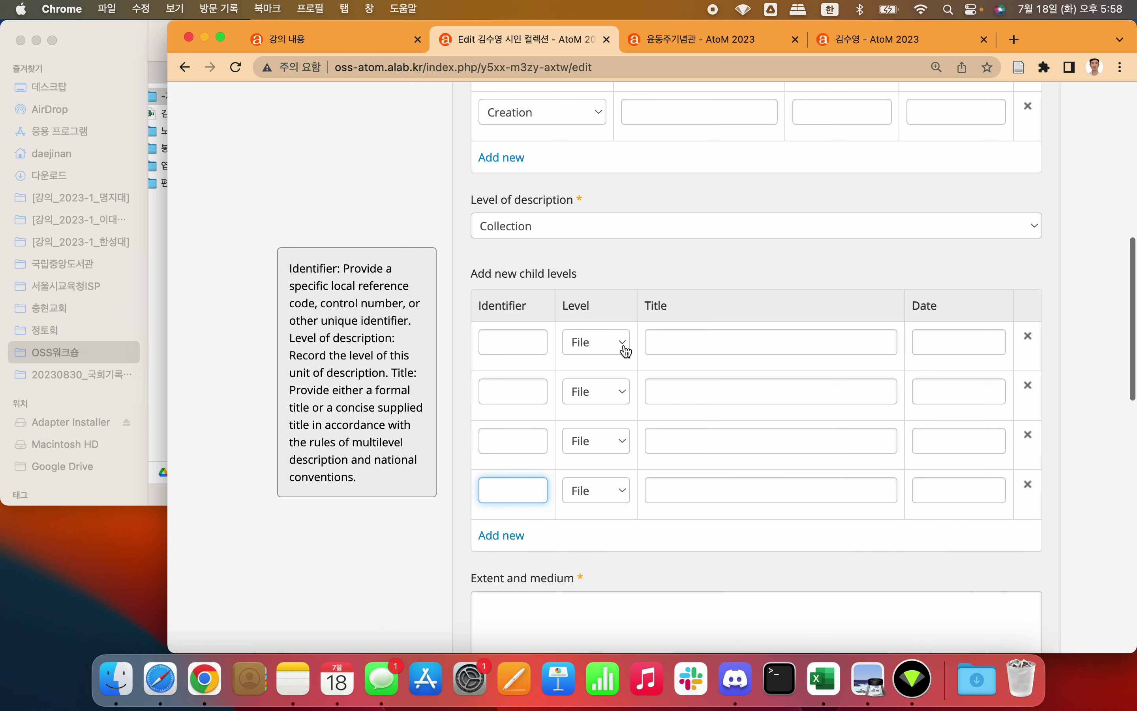
left_click(679, 346)
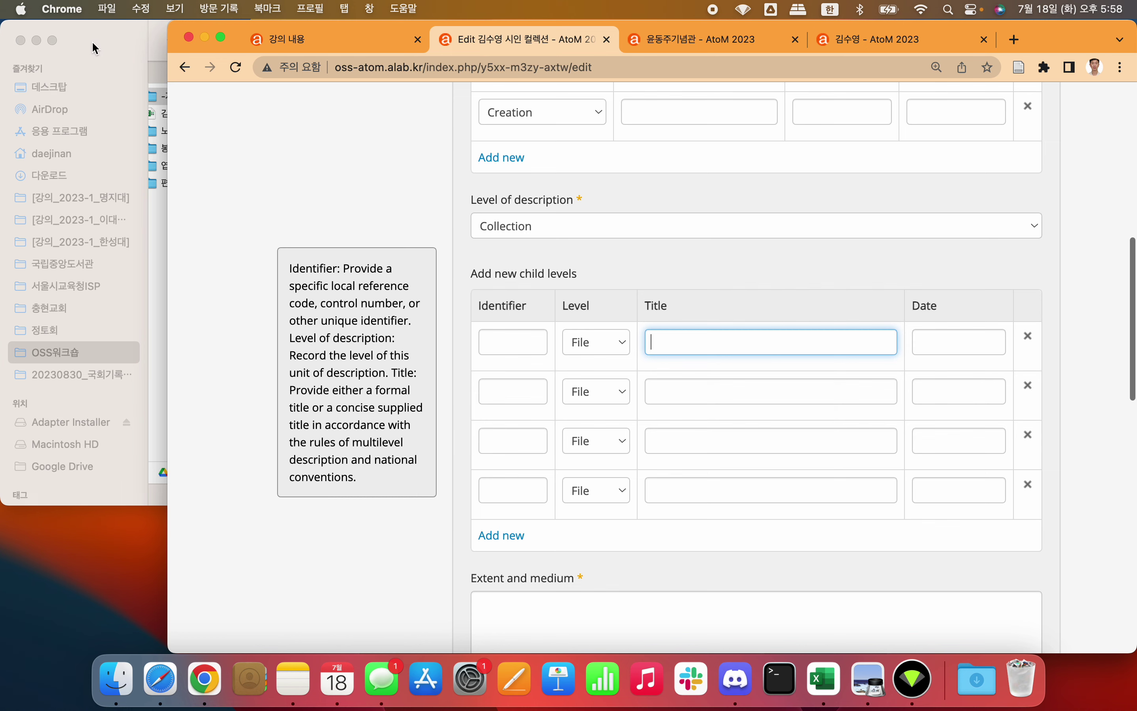
left_click(113, 37)
Step: Title the four child File rows 노트, 봉투에 쓴 시, 엽서 and 강의노트
scroll(383, 136, "up", 15)
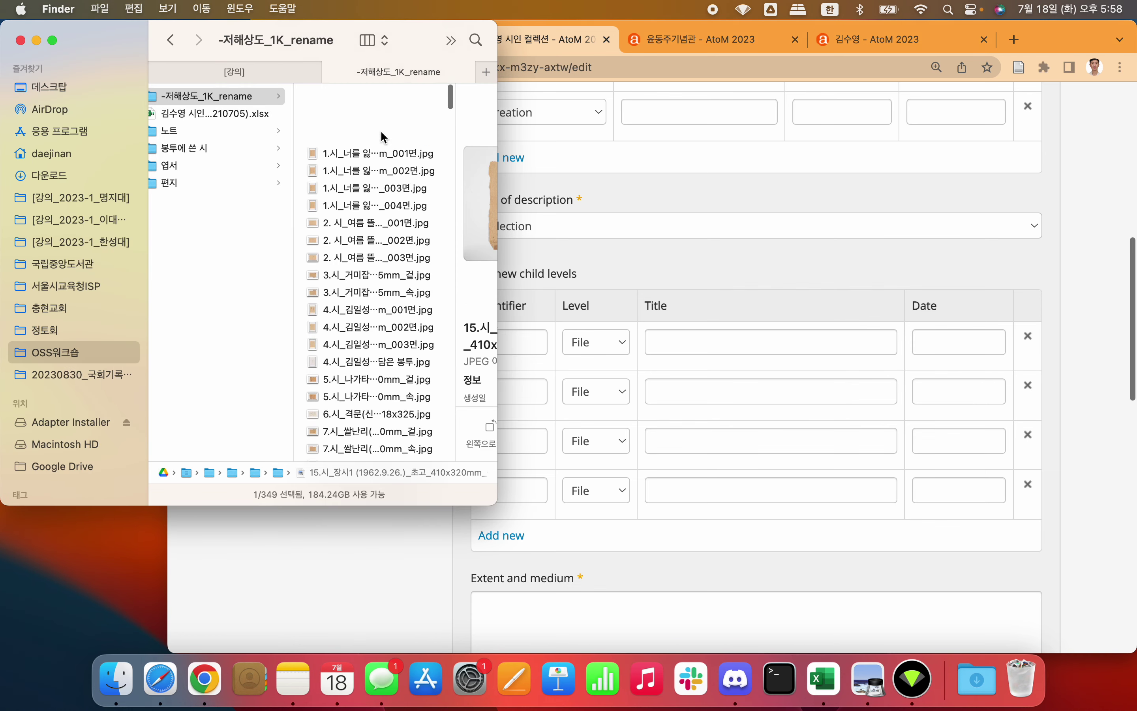
left_click(696, 363)
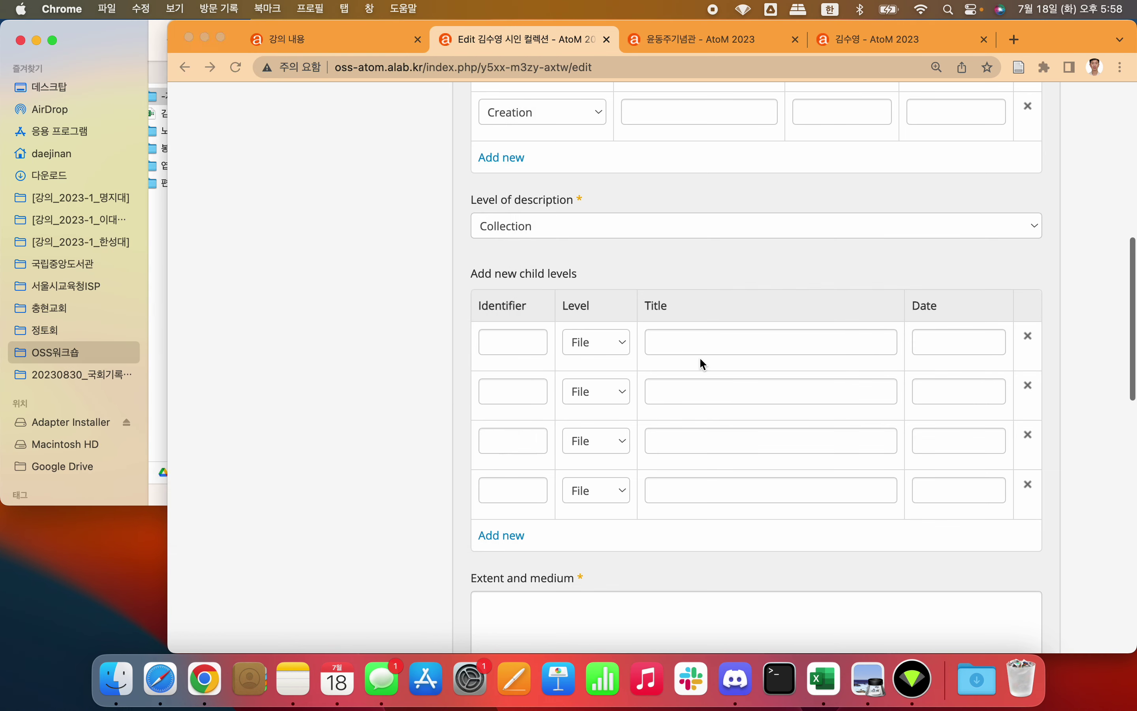
type("노트")
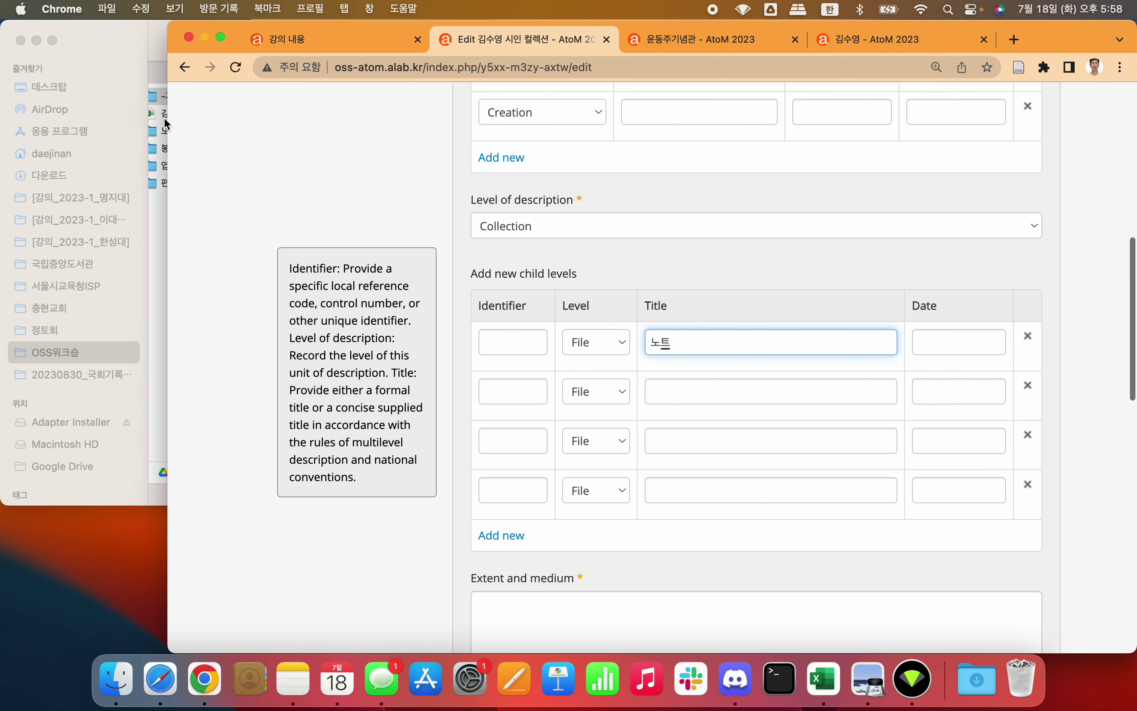
left_click_drag(169, 191, 243, 191)
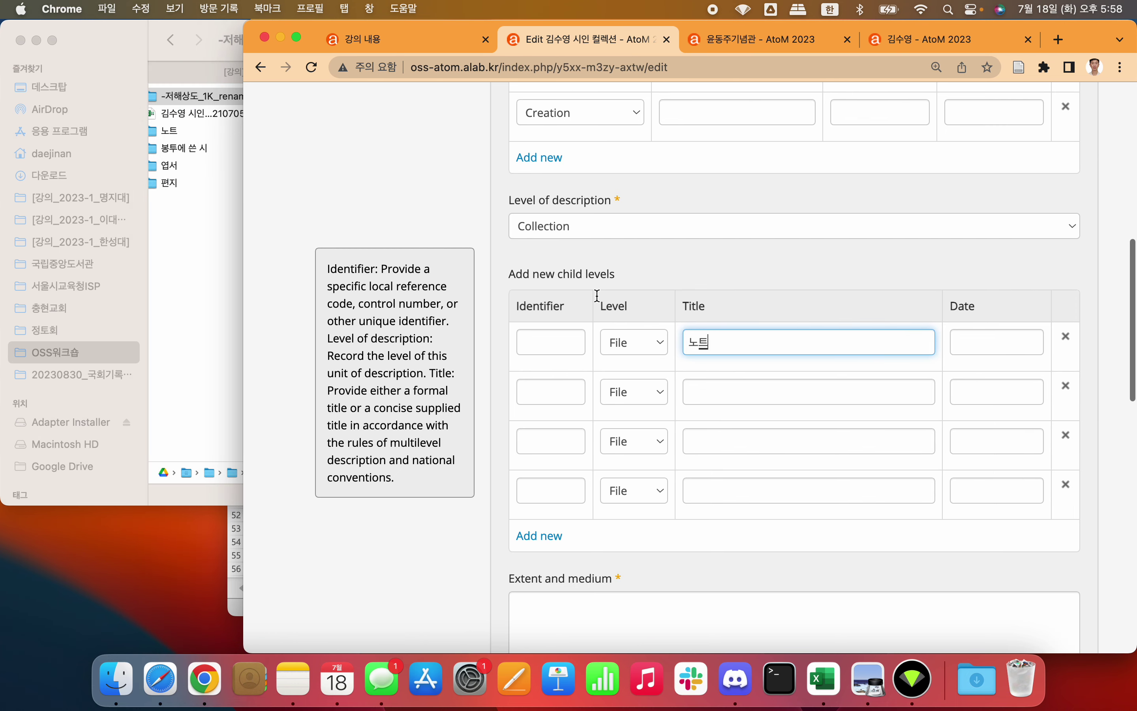
left_click(729, 394)
type("봉트")
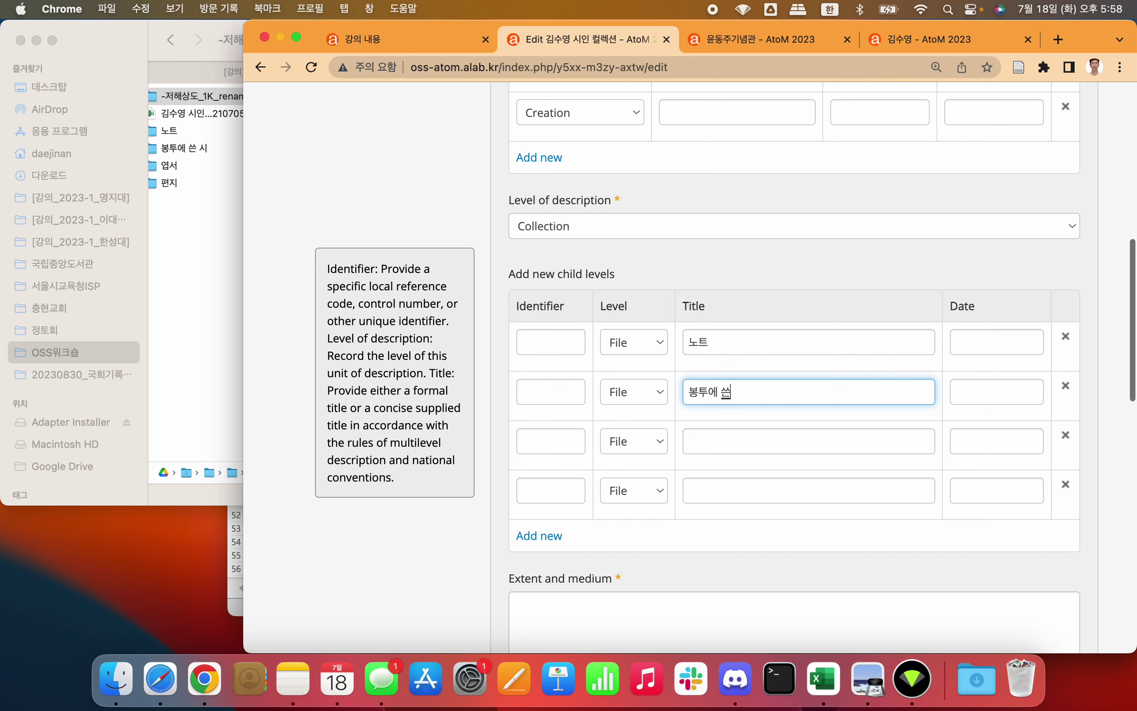
type("에 쓴 시")
left_click(742, 438)
type("엽서")
left_click(718, 496)
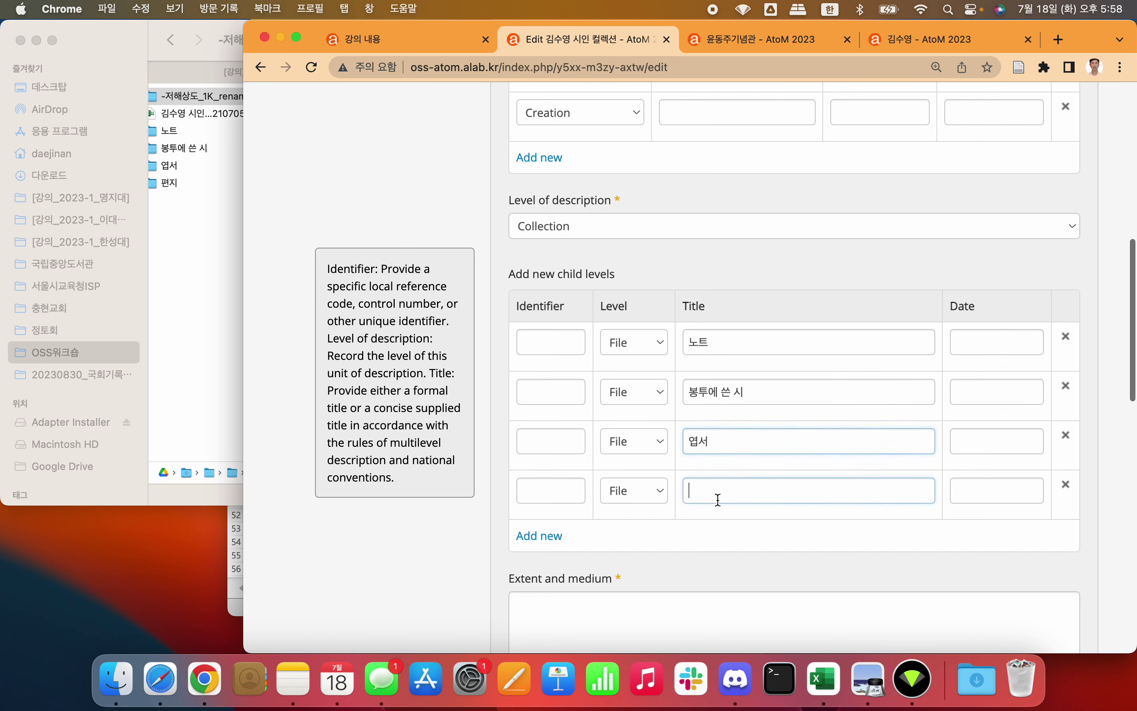
type("강의노트")
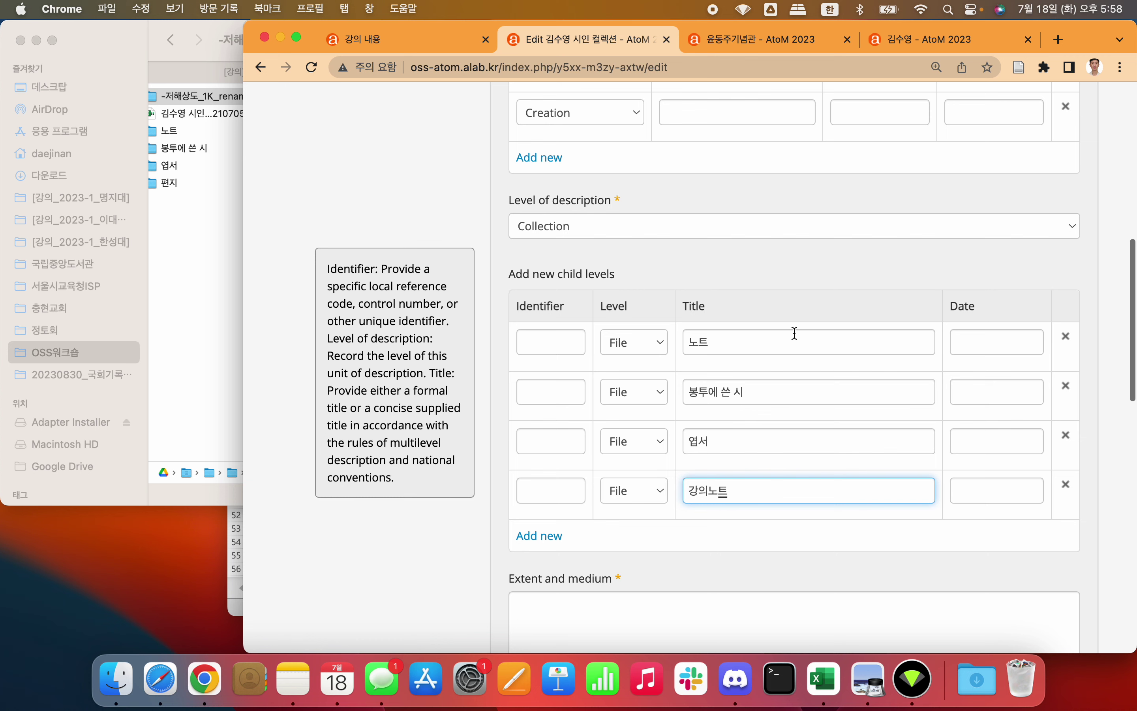
left_click(800, 291)
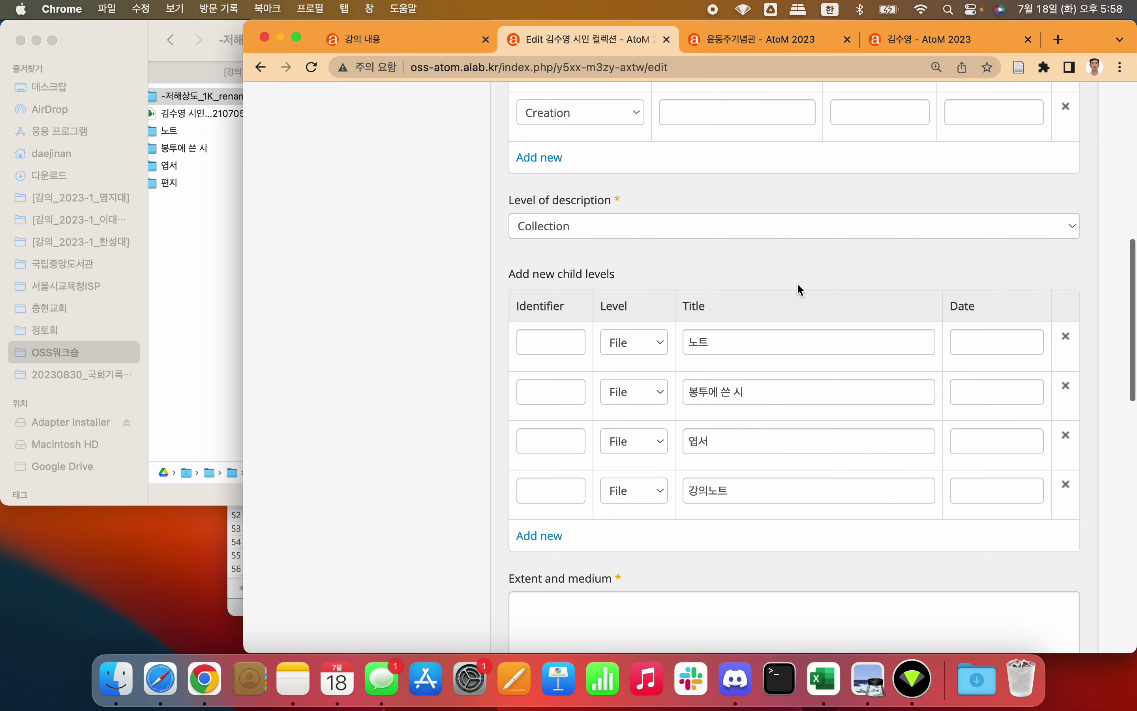
scroll(801, 289, "down", 3)
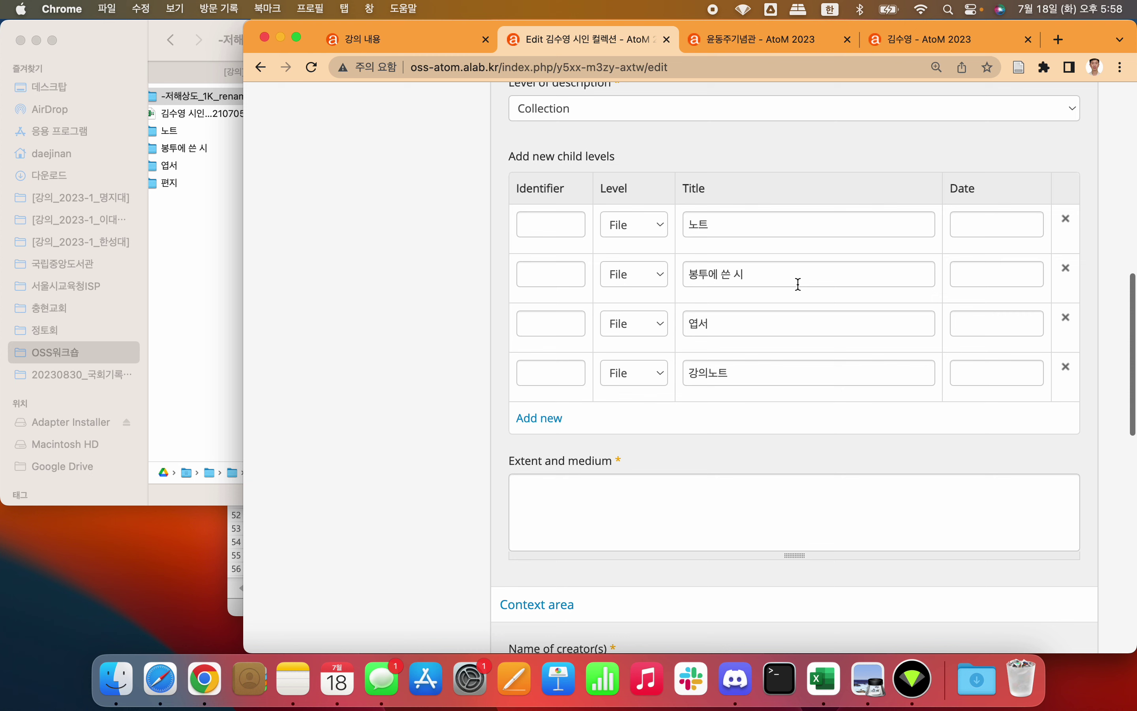
left_click(590, 492)
Step: Count the image folder's files and start Extent and medium with 'JPG, 349개'
scroll(591, 492, "down", 2)
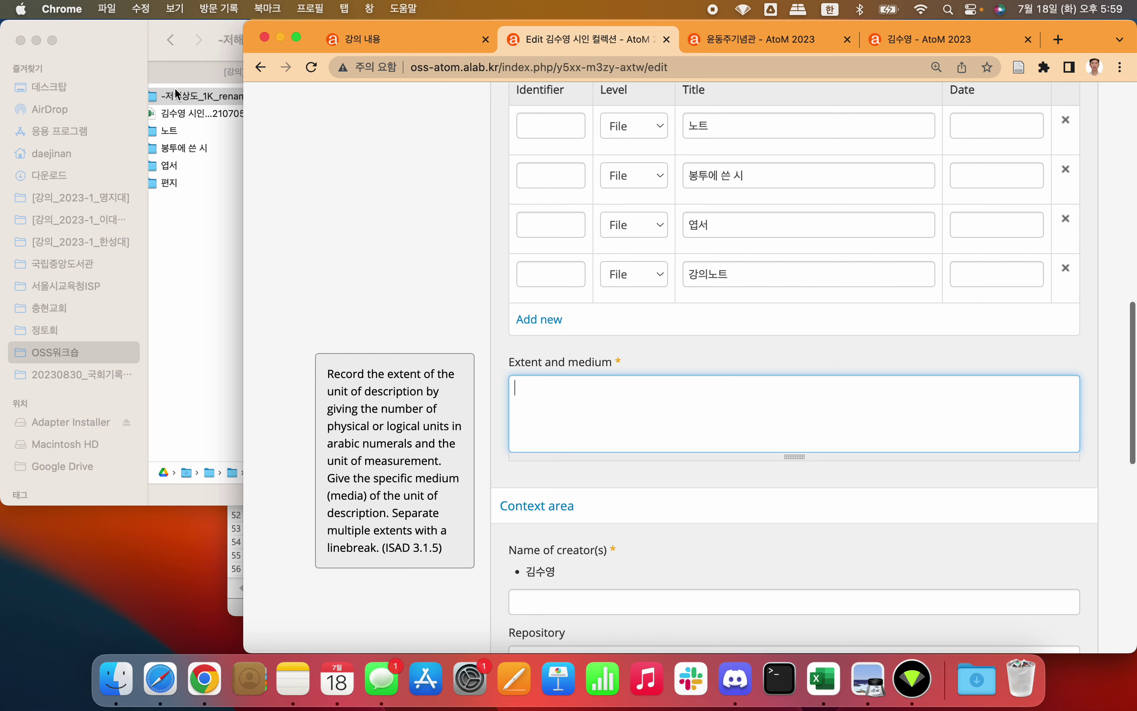
left_click(129, 46)
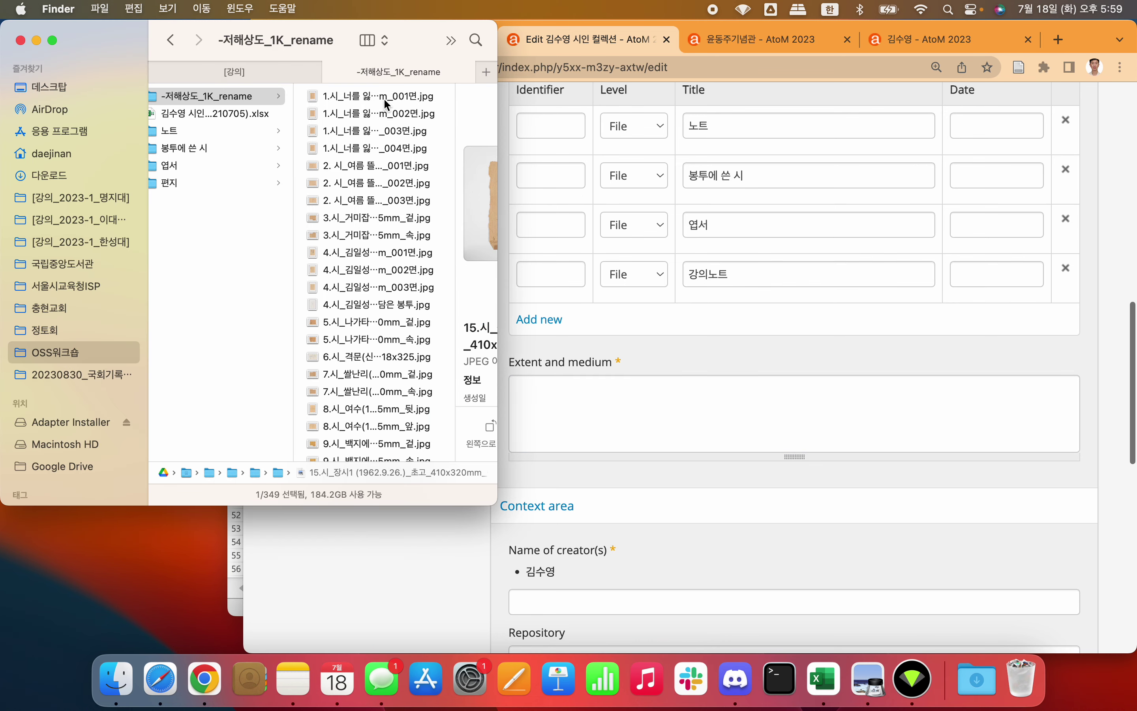
left_click(383, 100)
key("super+a")
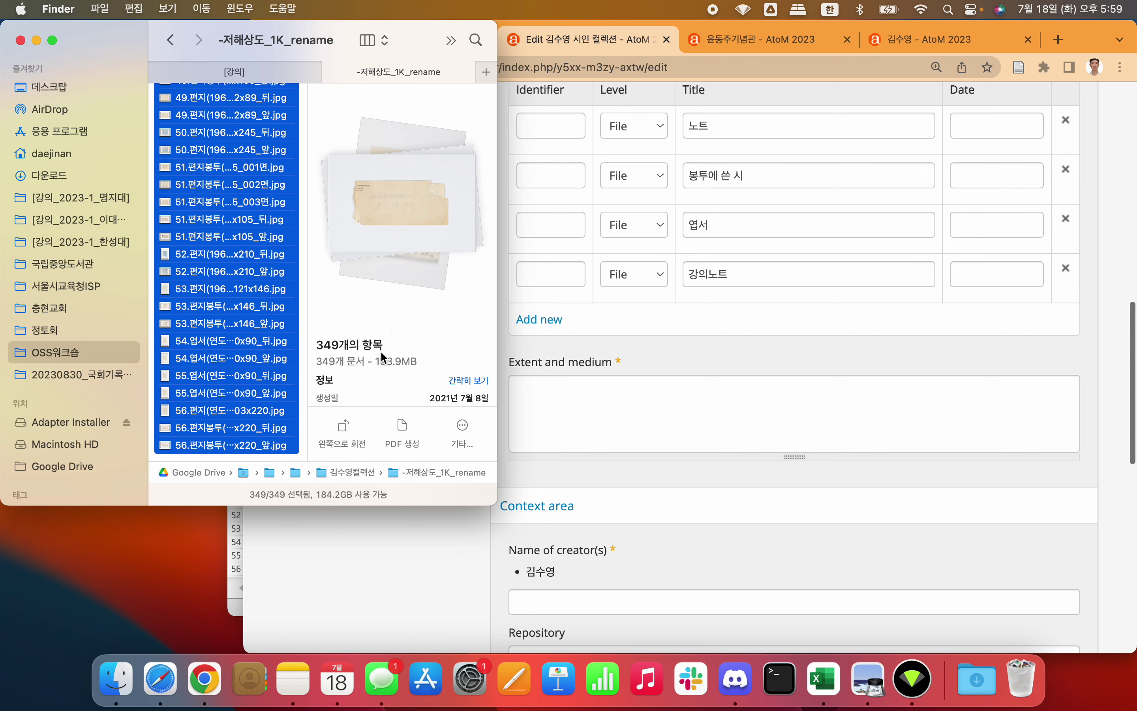
left_click(629, 402)
type("349")
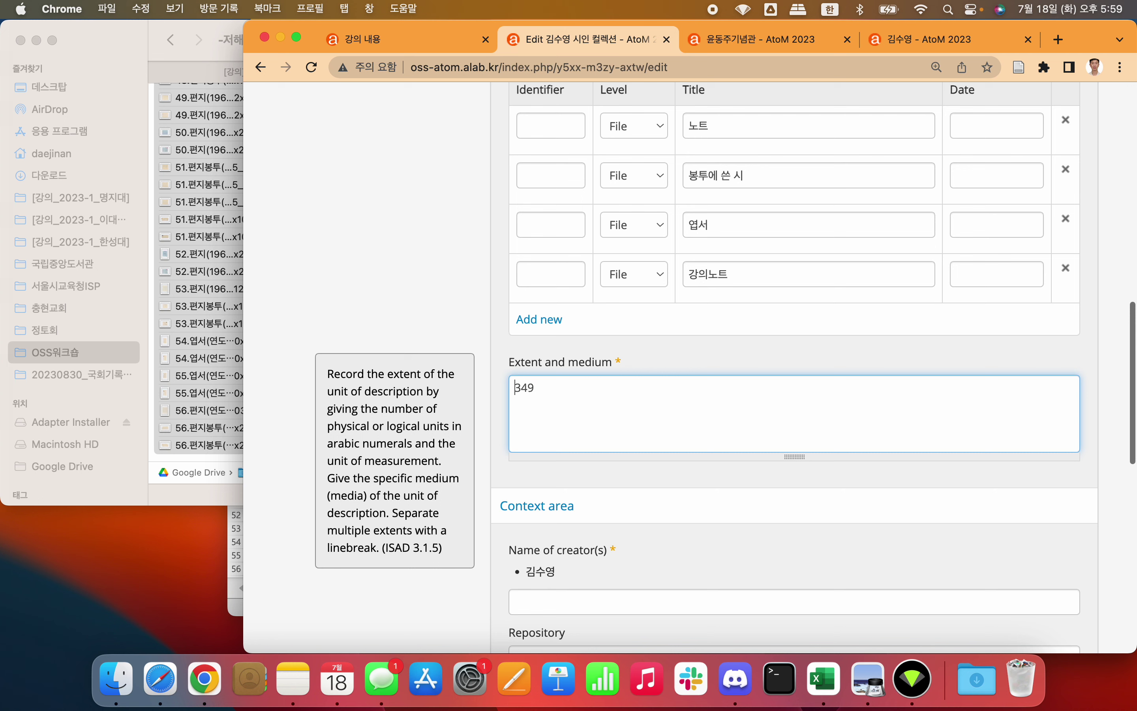
key("Caps_Lock")
type("JPG,")
key("Caps_Lock")
type("ㄱ")
Step: Check the folder's total size and append ', 193.9MB' to Extent and medium
left_click(133, 42)
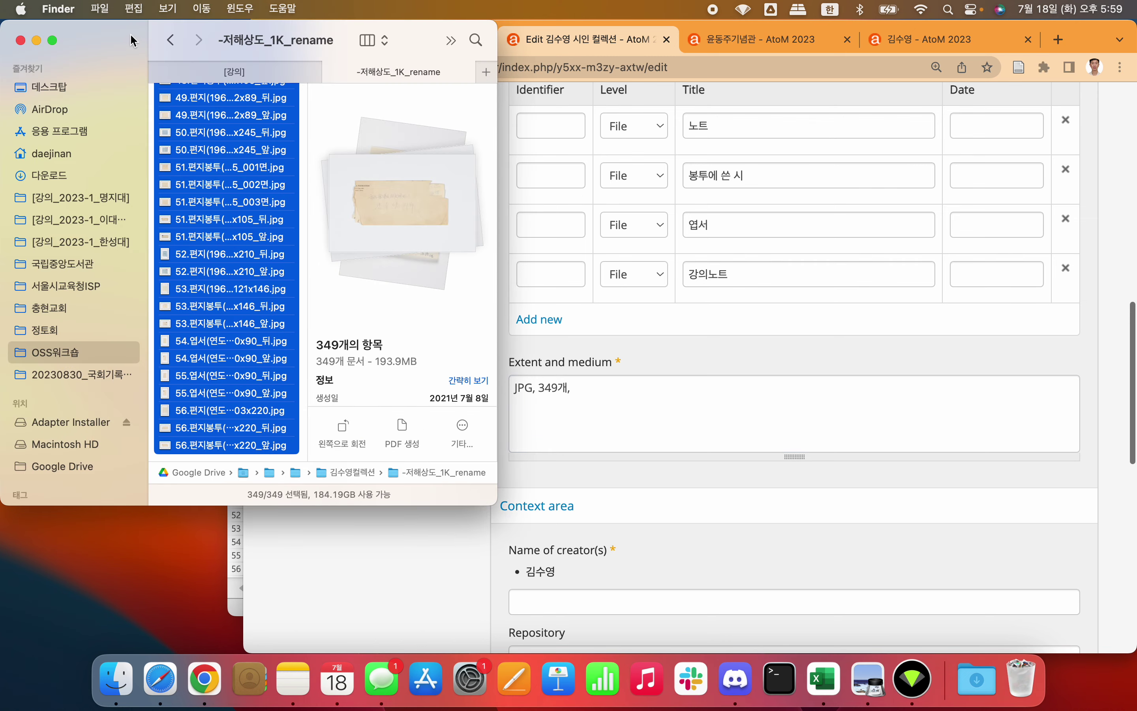
left_click(628, 408)
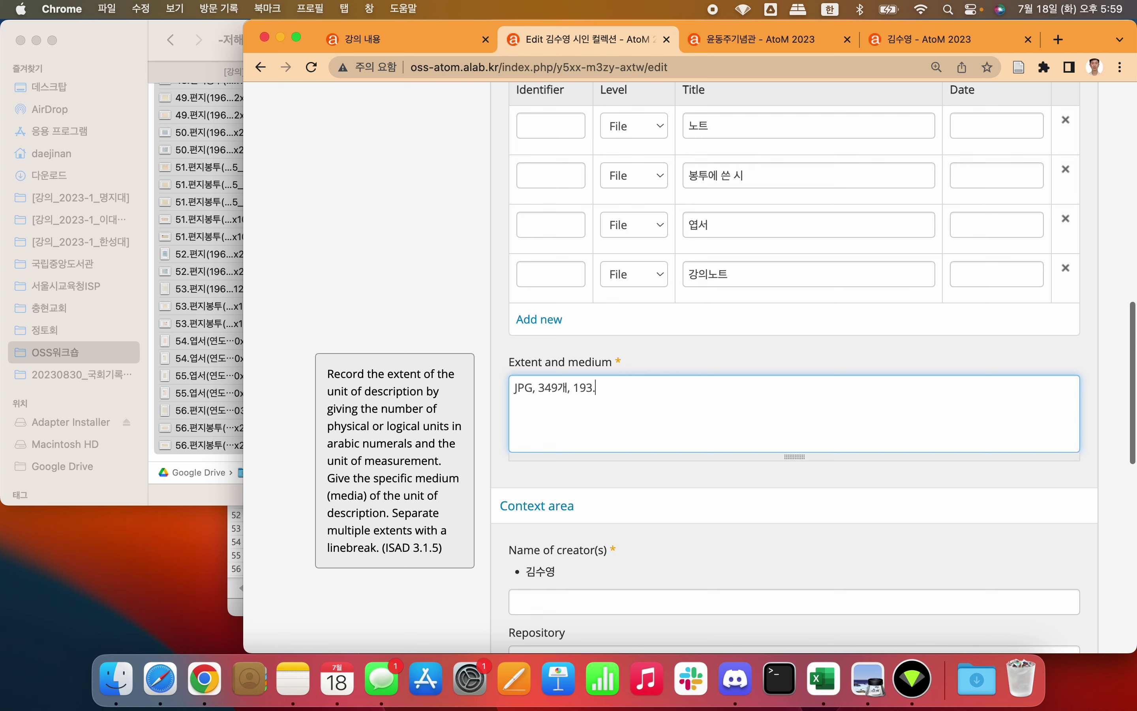
type(", 193.9")
key("Caps_Lock")
type("MB")
left_click(407, 277)
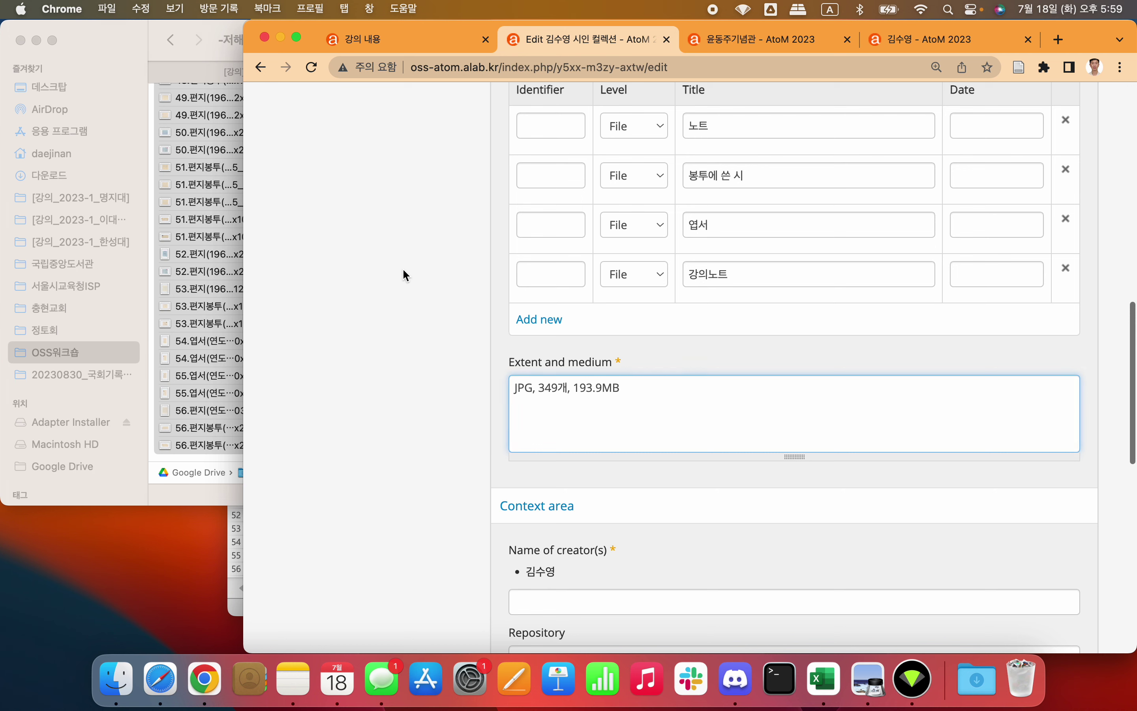
left_click(122, 40)
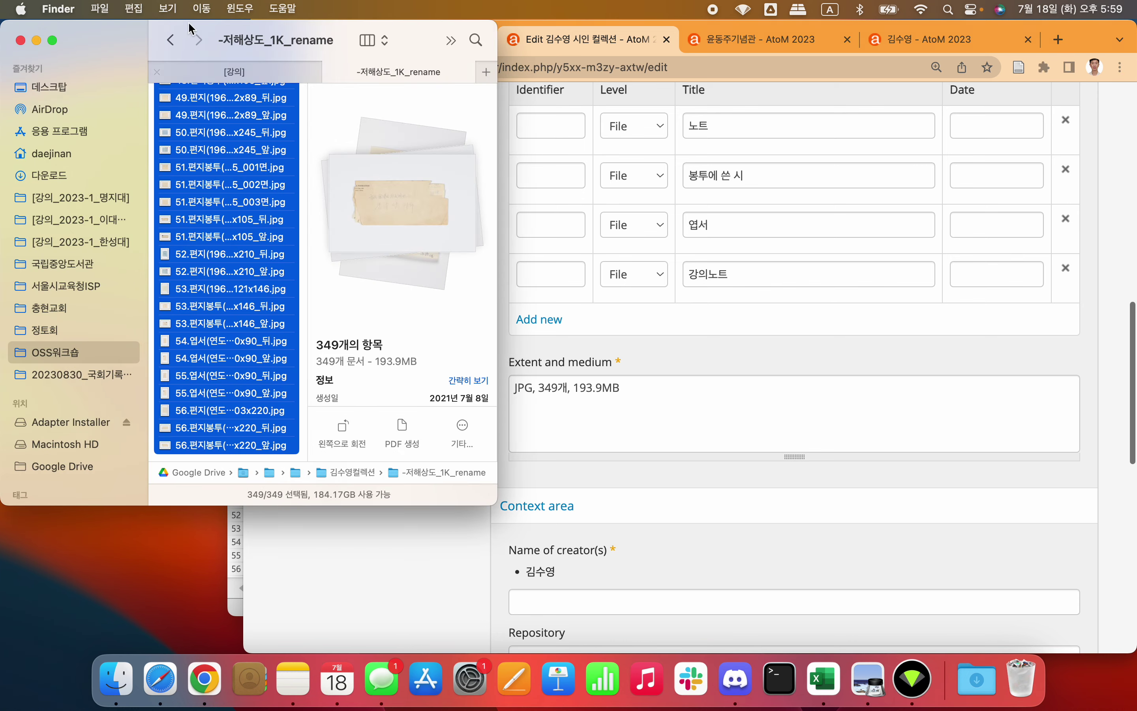
Step: View the image folder as a gallery and inspect one scan's details
left_click(169, 10)
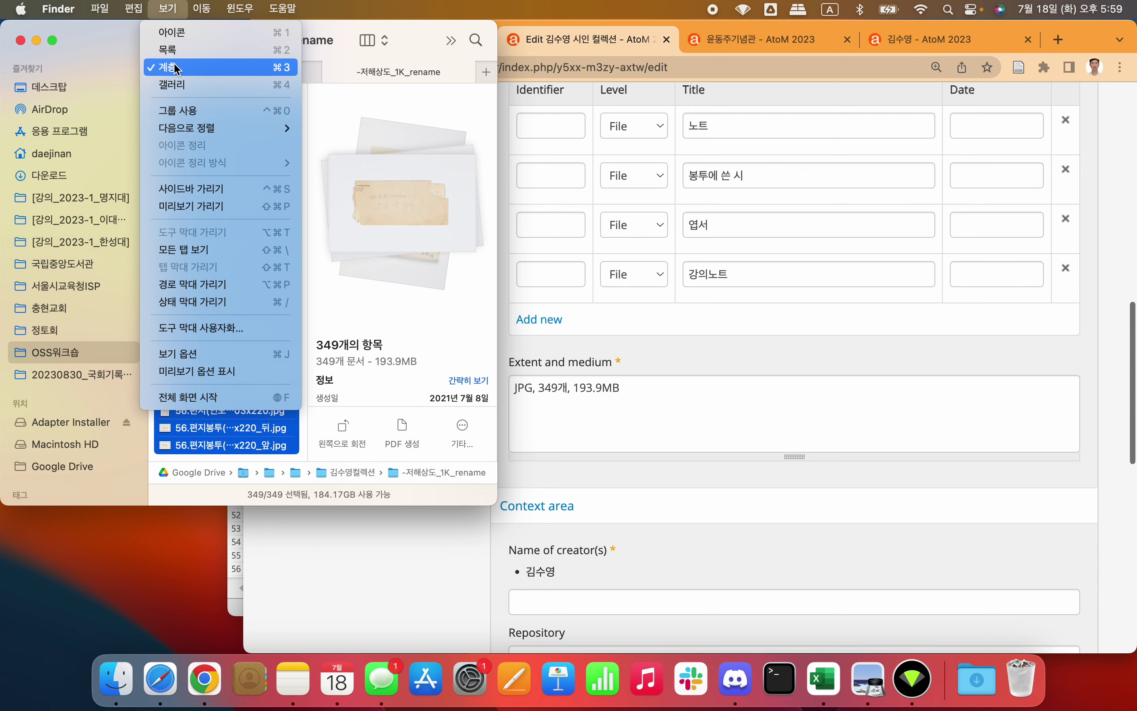
left_click(171, 84)
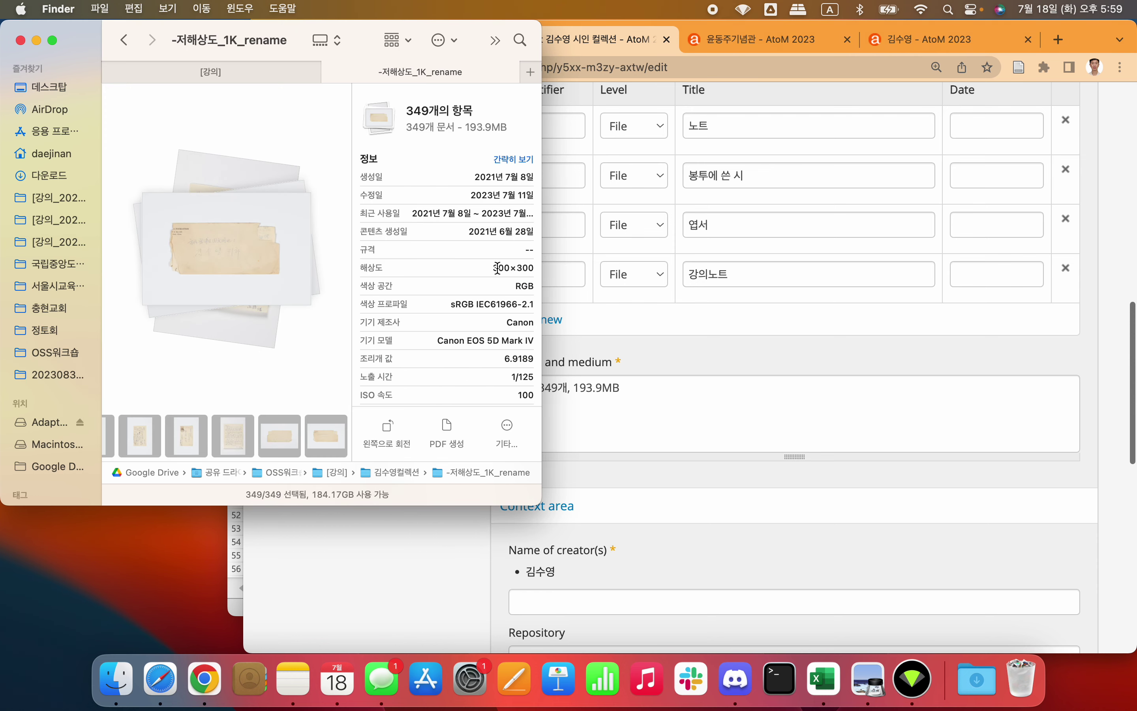
left_click(214, 427)
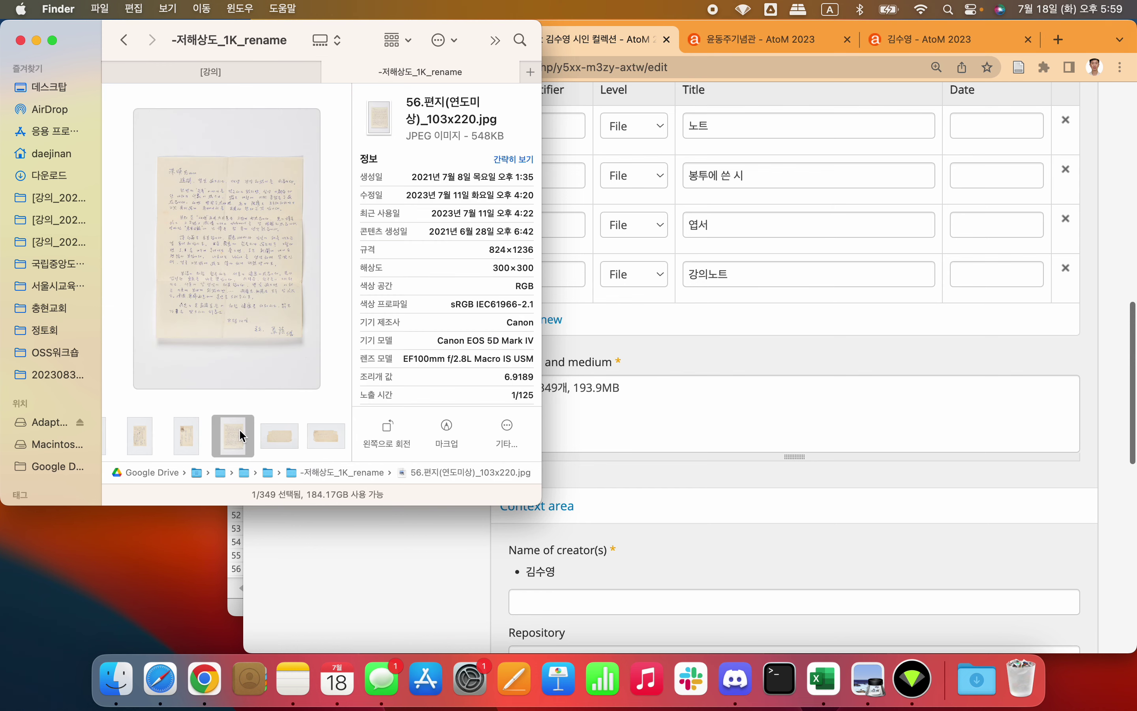
left_click(640, 420)
Step: Append ', 1024x768pixel' to the Extent and medium field
left_click(676, 381)
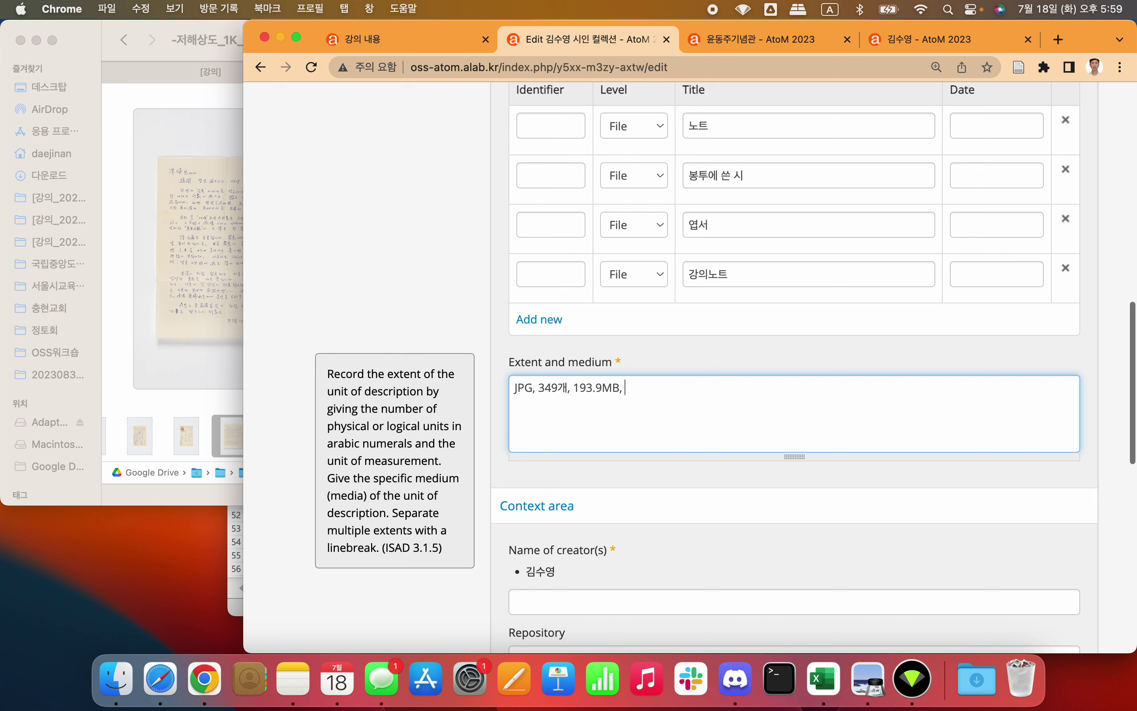
key("ctrl+space")
type("ㅏ")
key("BackSpace")
key("BackSpace")
key("ctrl+space")
type("x")
key("ctrl+space")
key("BackSpace")
key("ctrl+space")
type("p")
left_click(387, 284)
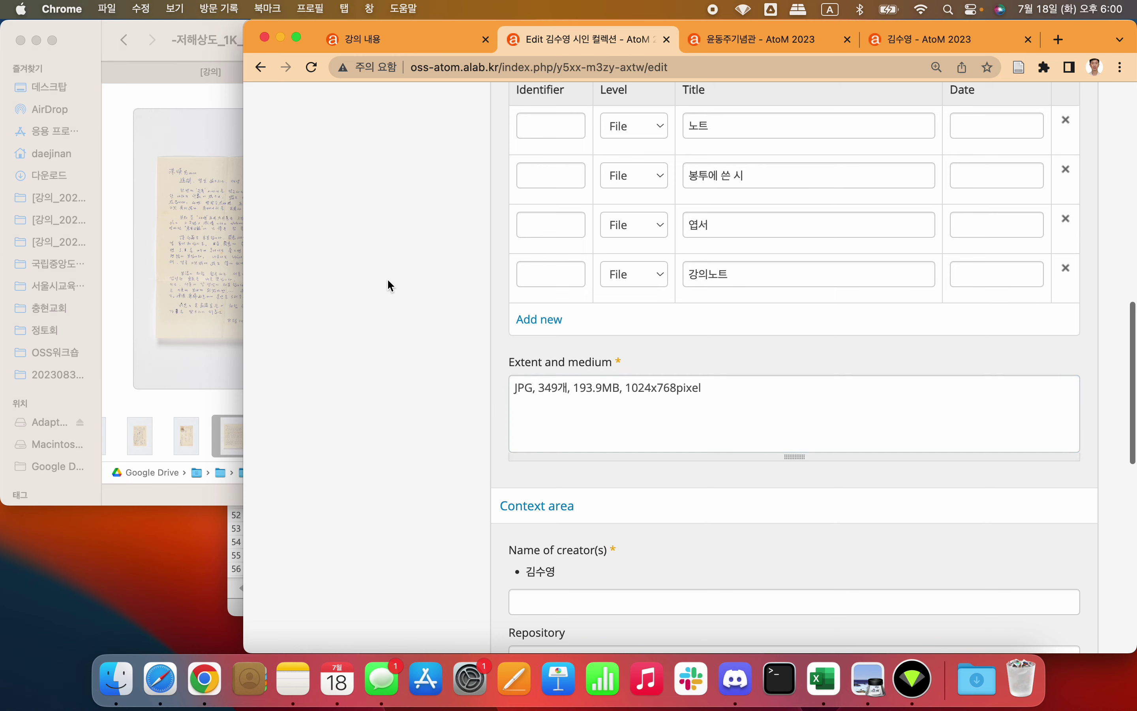
Step: Save the description and expand its hierarchy showing 노트, 봉투에 쓴 시, 엽서, 강의노트
scroll(452, 350, "down", 8)
scroll(452, 348, "up", 5)
scroll(451, 347, "down", 10)
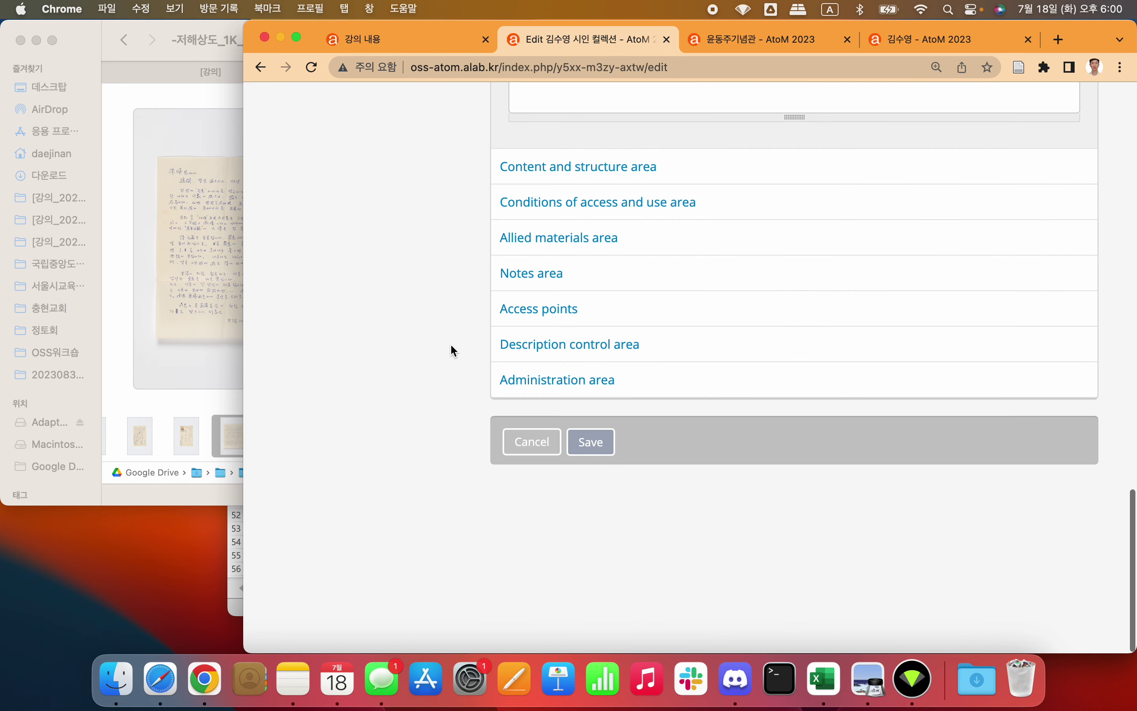
left_click(593, 578)
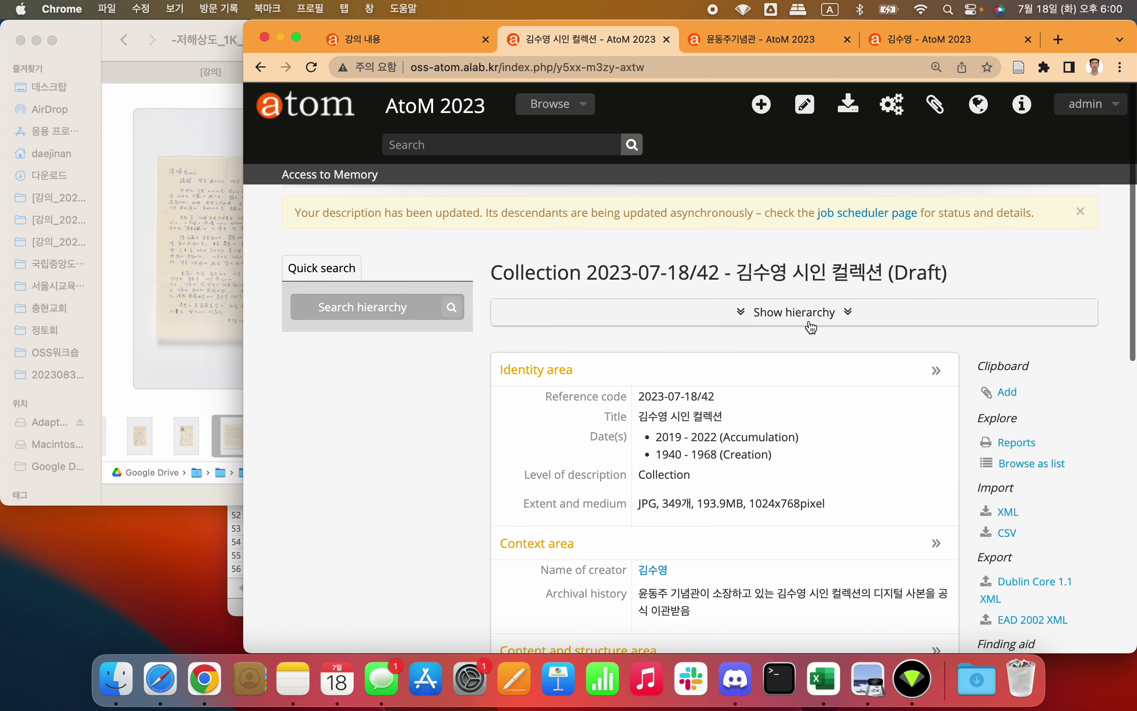
left_click(789, 315)
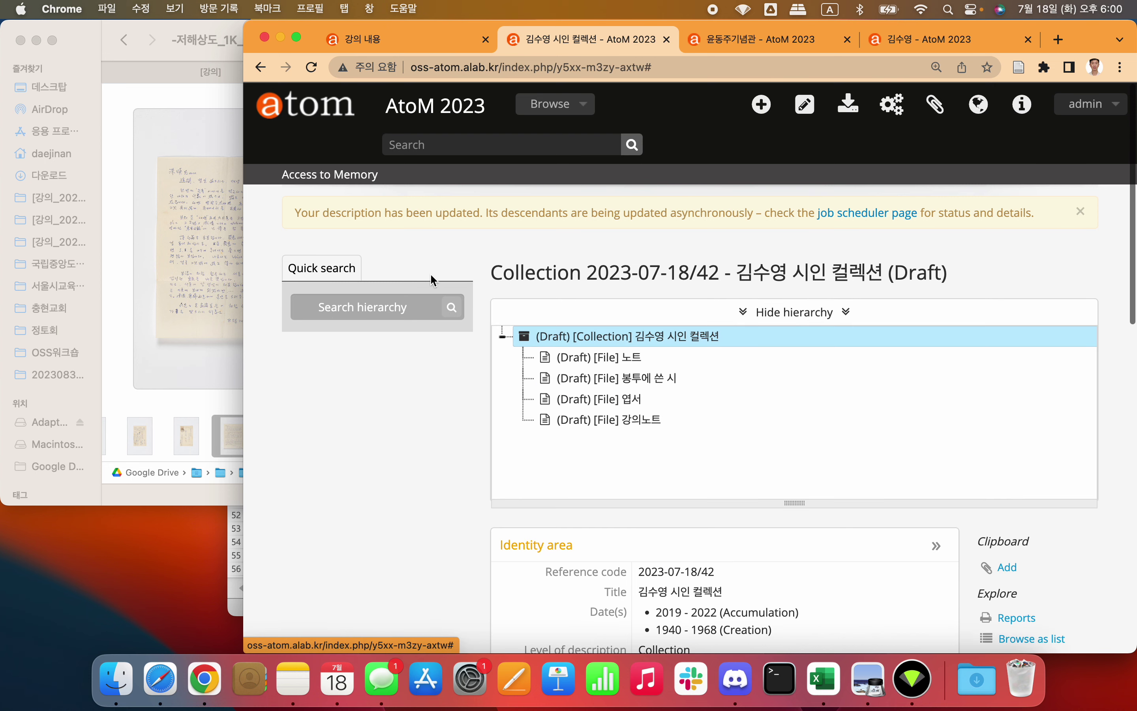
left_click_drag(245, 217, 72, 191)
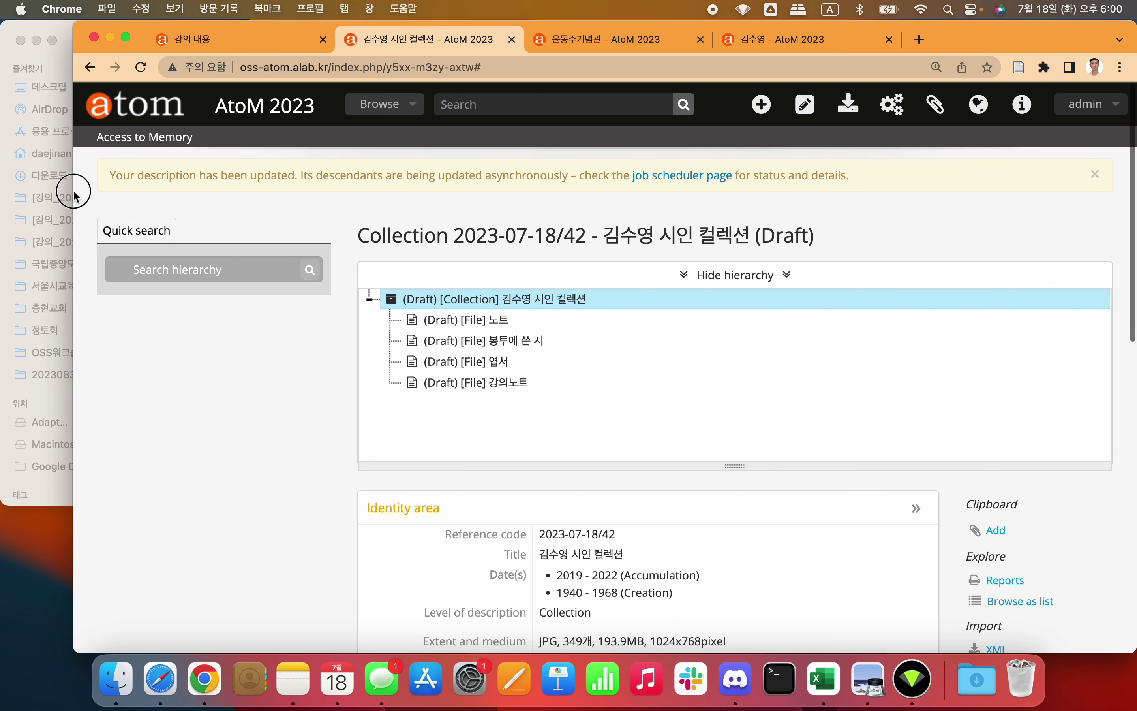
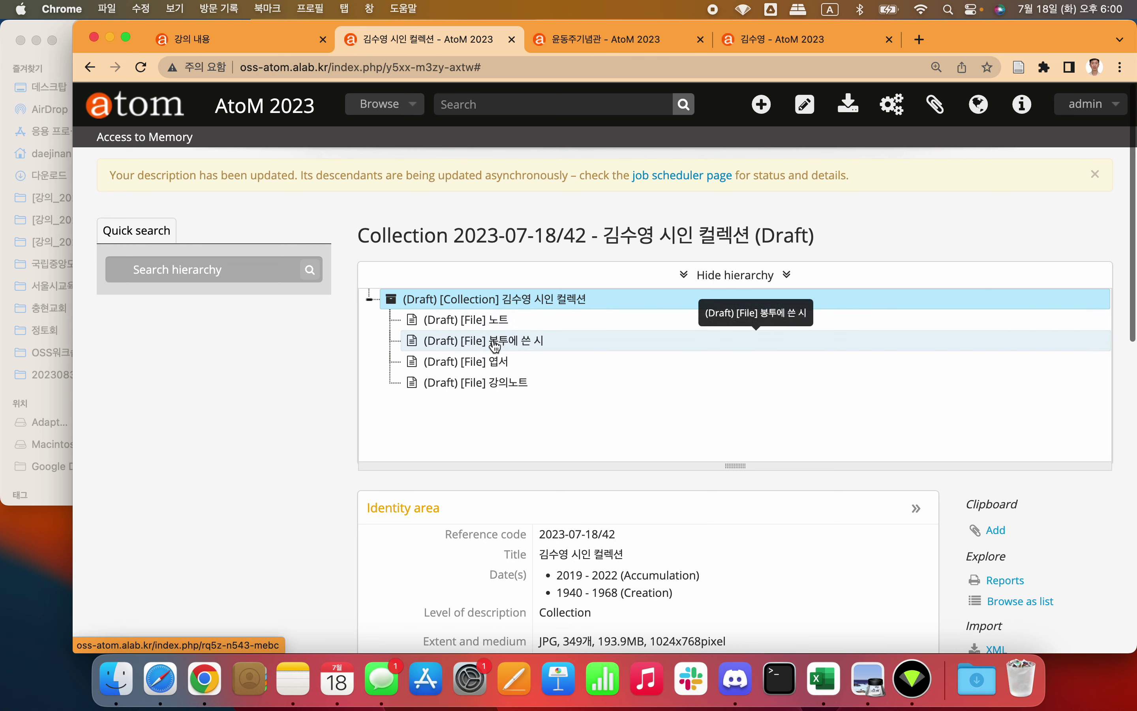
Step: Open the 노트 file record for editing and expand its Identity area
scroll(304, 419, "down", 5)
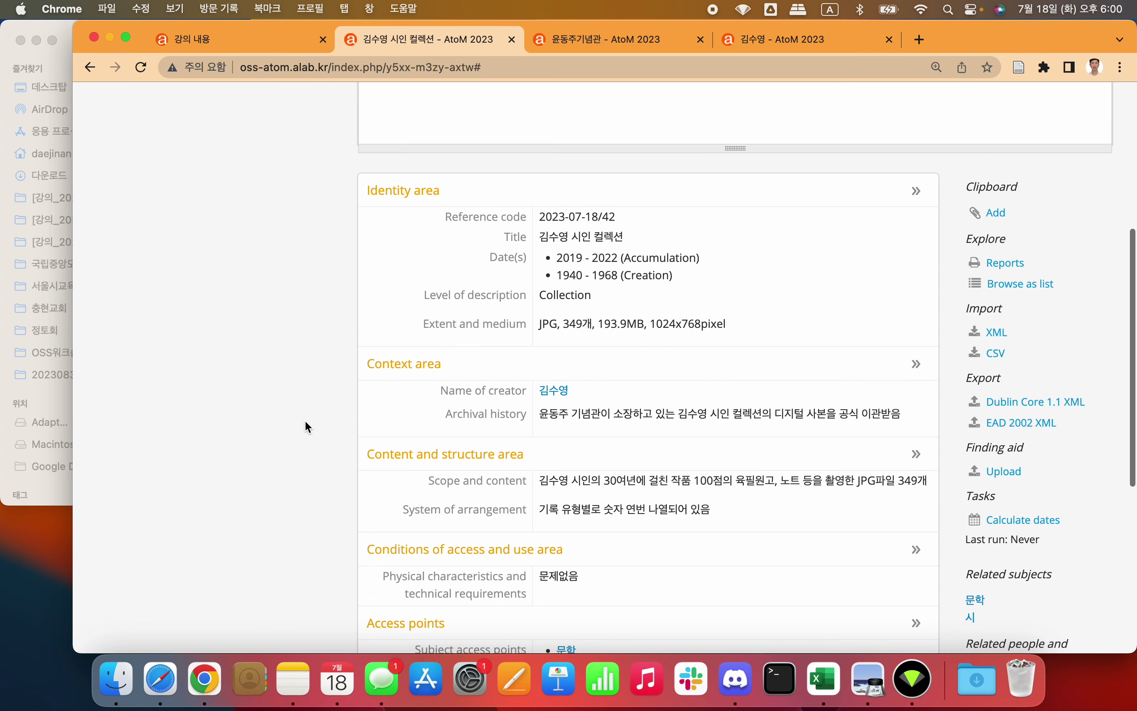
scroll(305, 420, "up", 4)
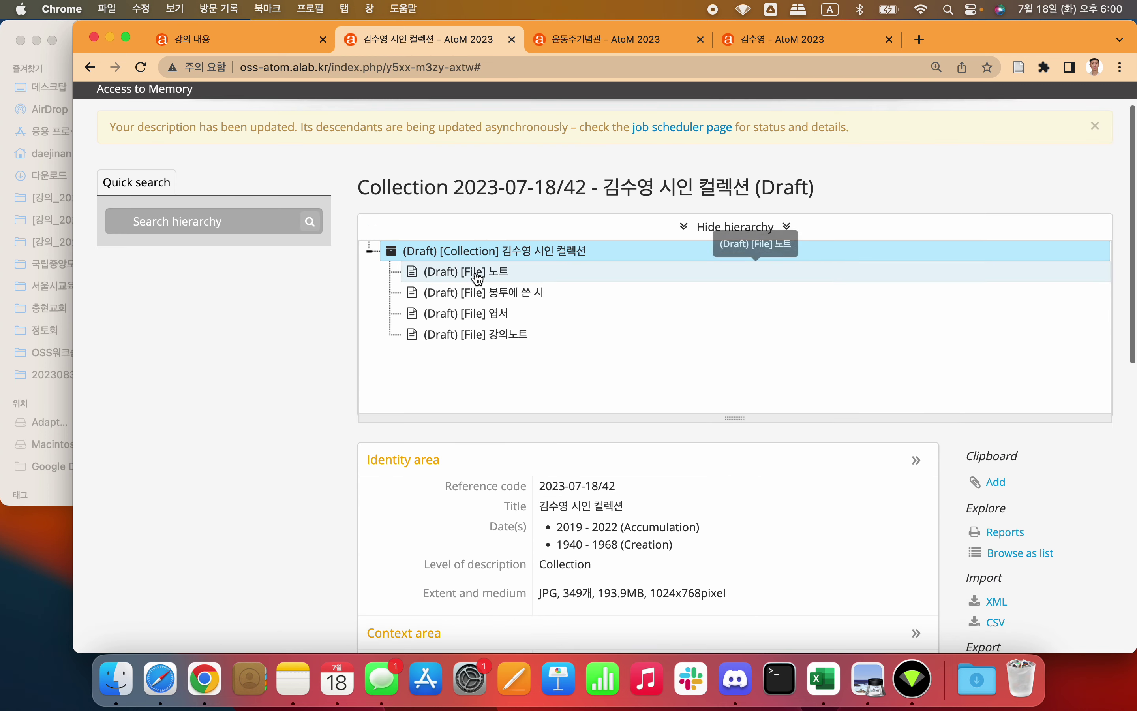
left_click(478, 277)
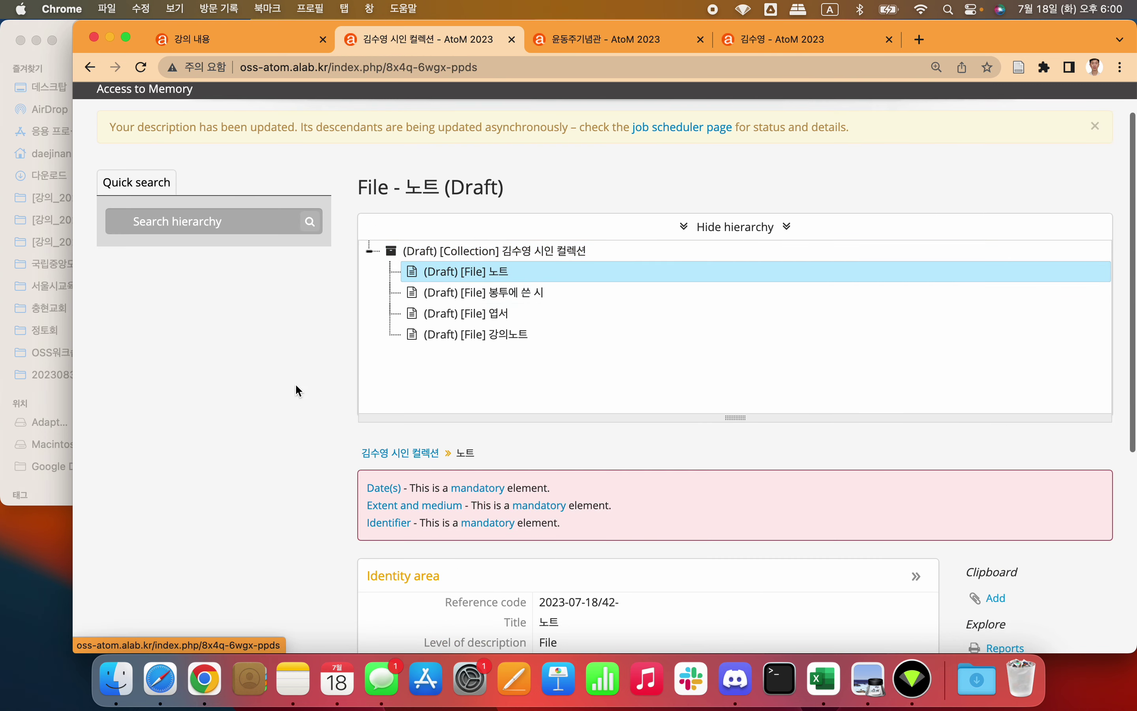
scroll(297, 389, "down", 5)
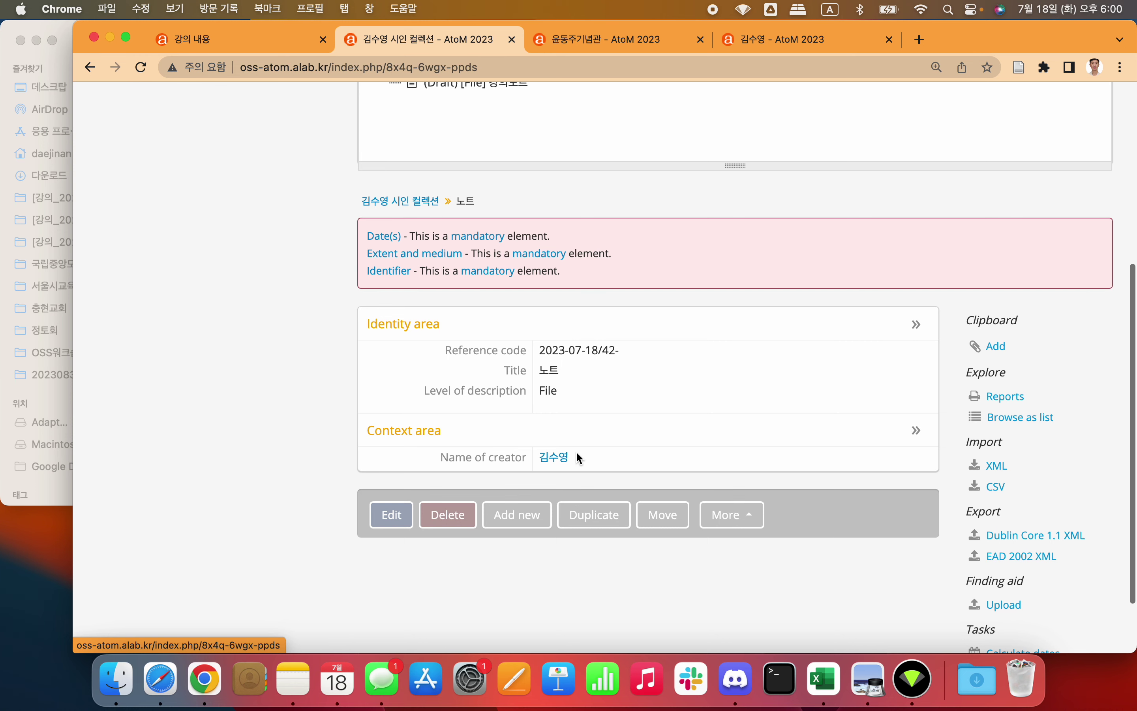
scroll(575, 370, "up", 2)
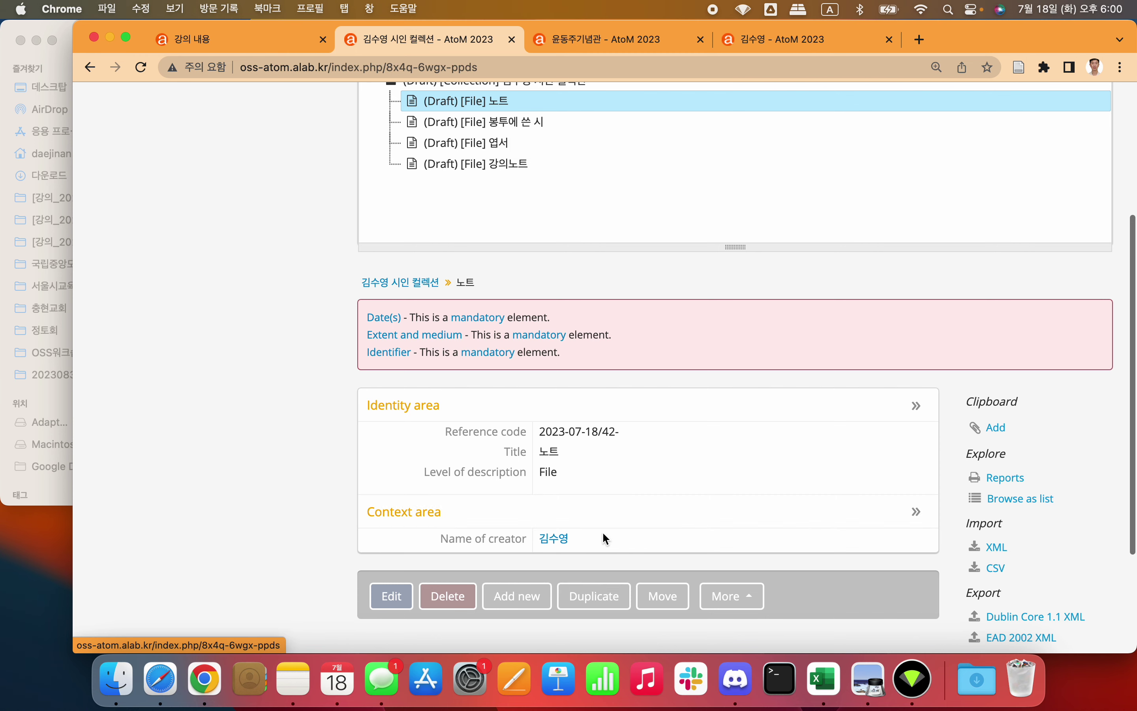
scroll(597, 533, "up", 1)
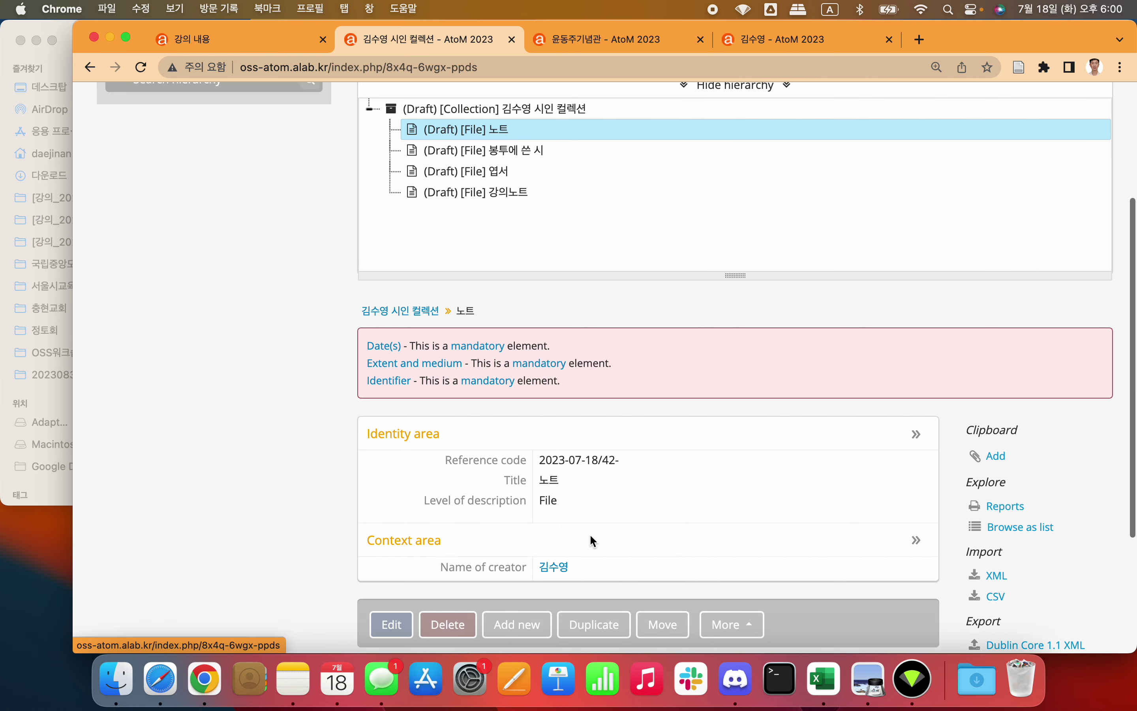
scroll(589, 534, "down", 2)
left_click(391, 557)
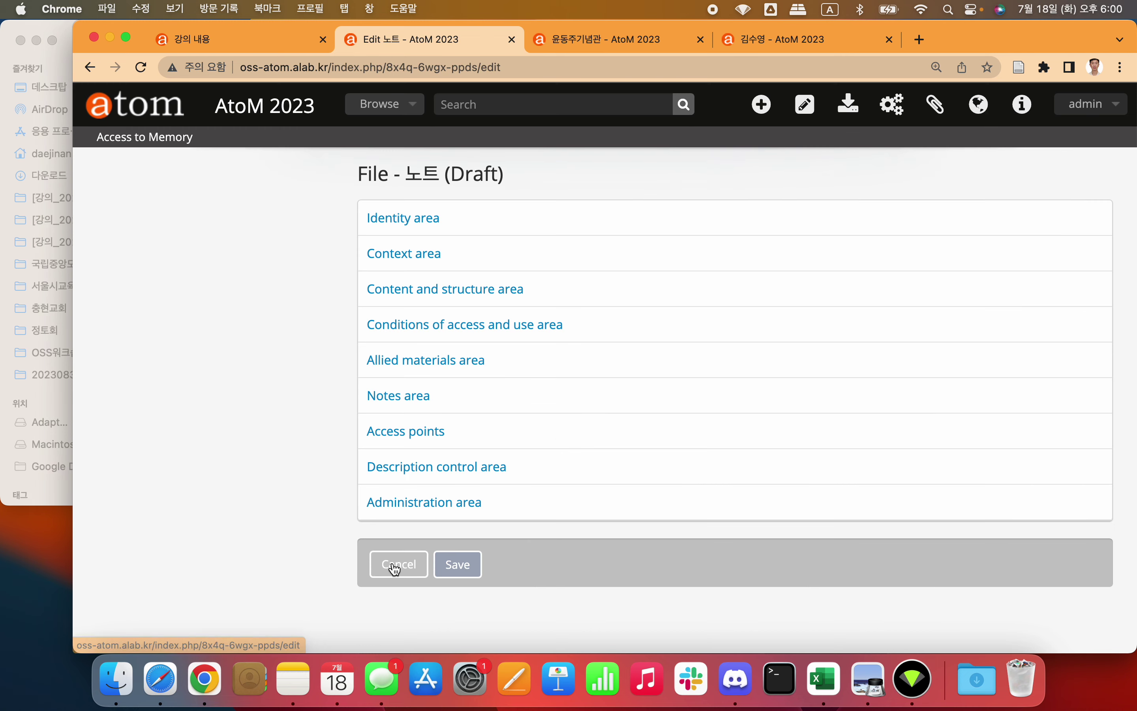
left_click(419, 219)
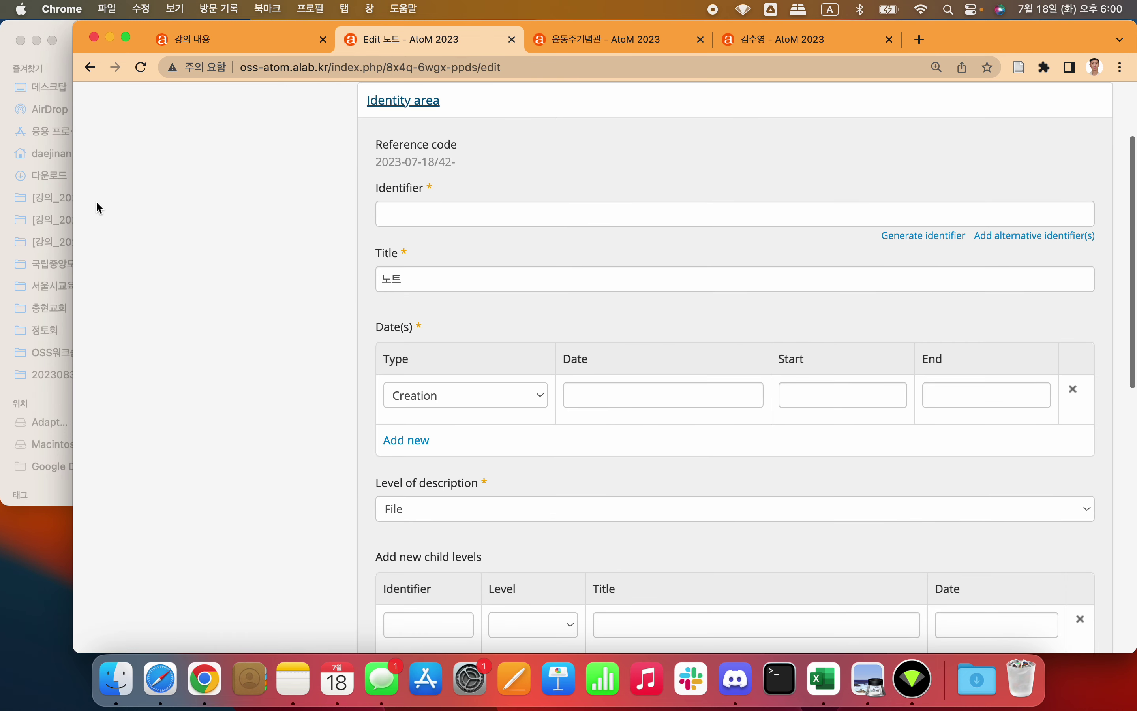
Step: Narrow the browser window so the Finder image folder shows beside it
left_click_drag(74, 196, 141, 190)
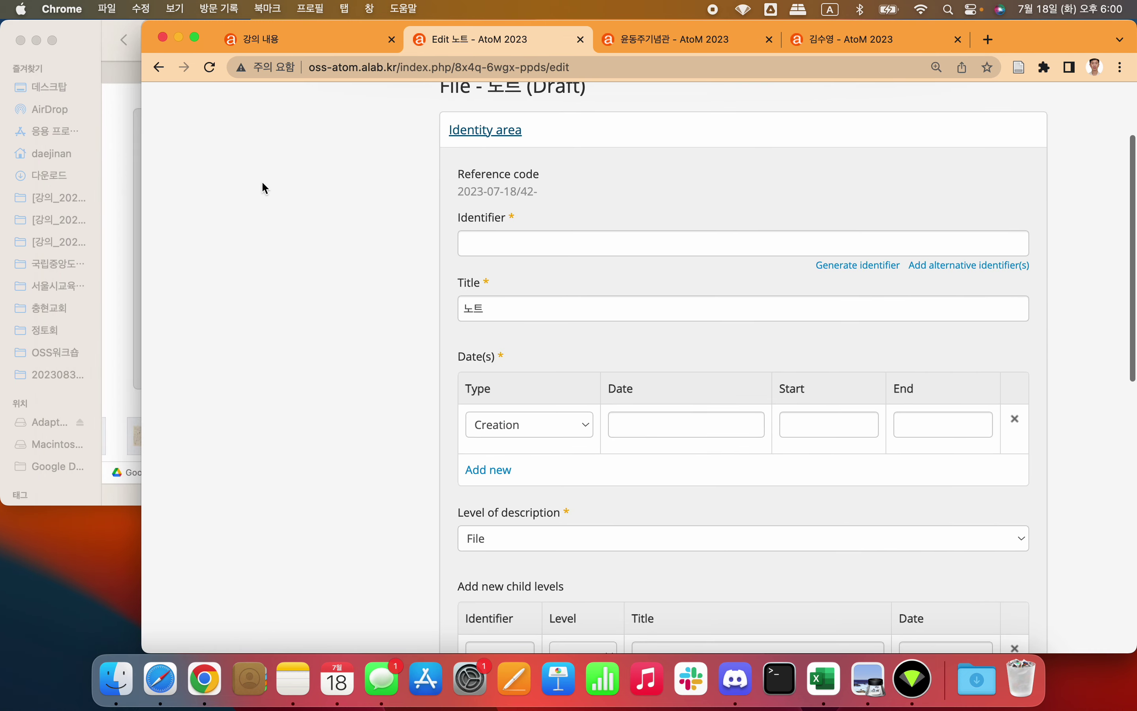
scroll(307, 208, "left", 2)
scroll(307, 208, "left", 5)
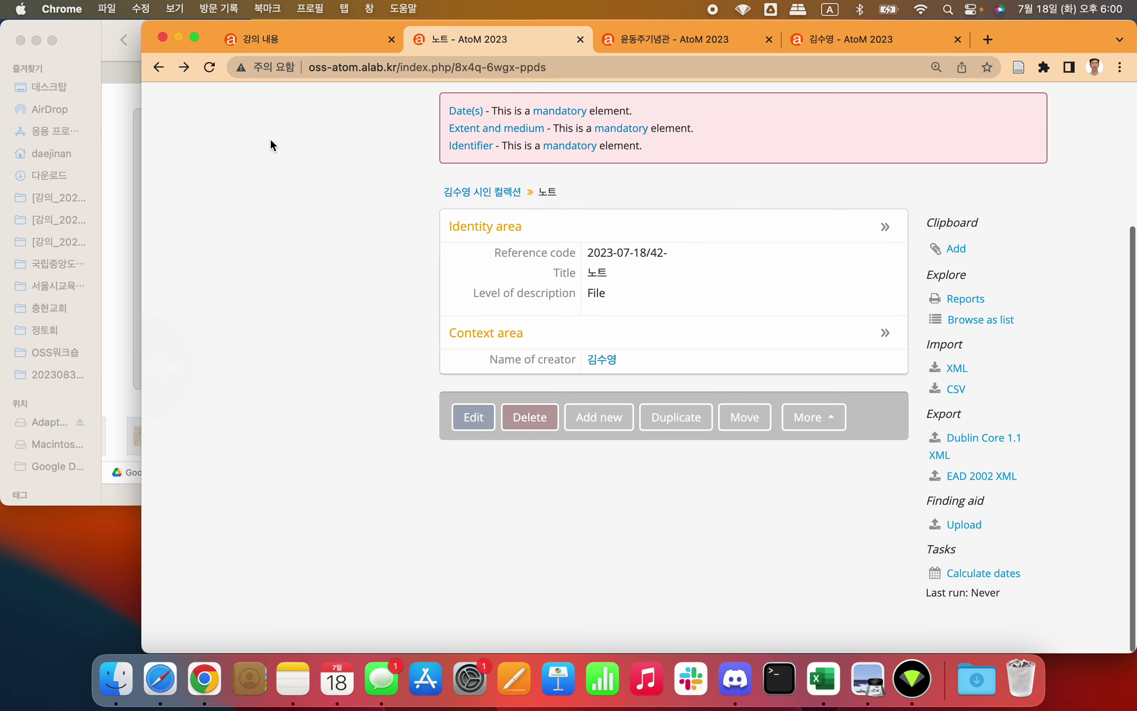
scroll(605, 366, "down", 4)
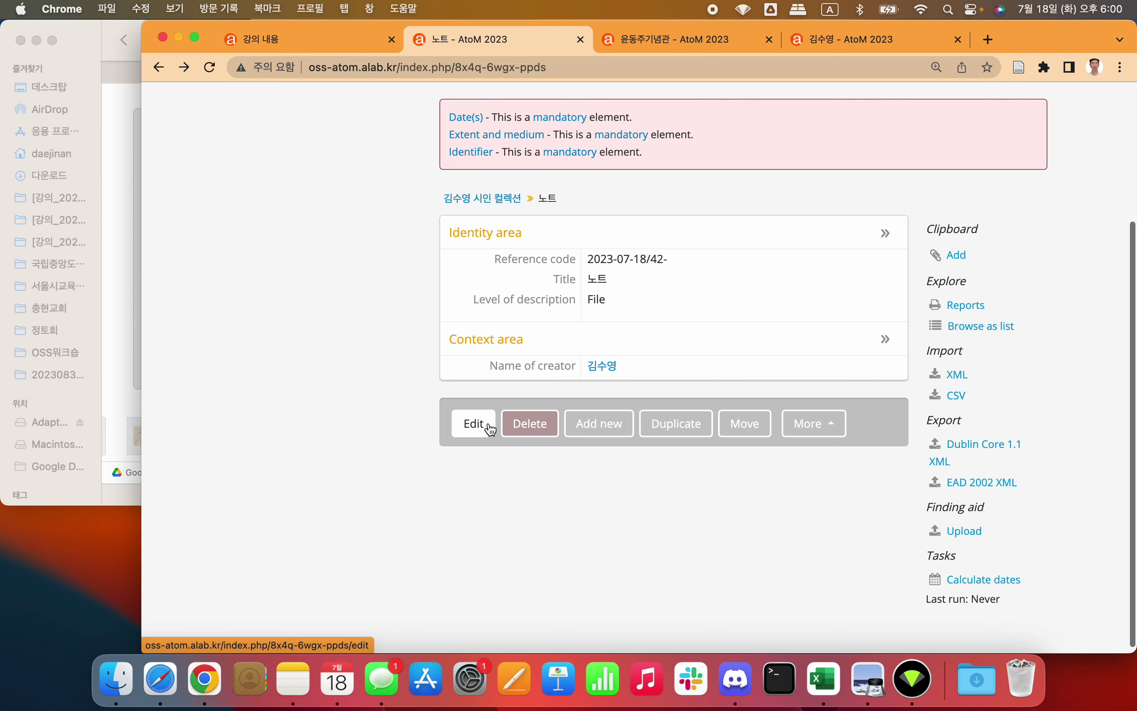
left_click(92, 39)
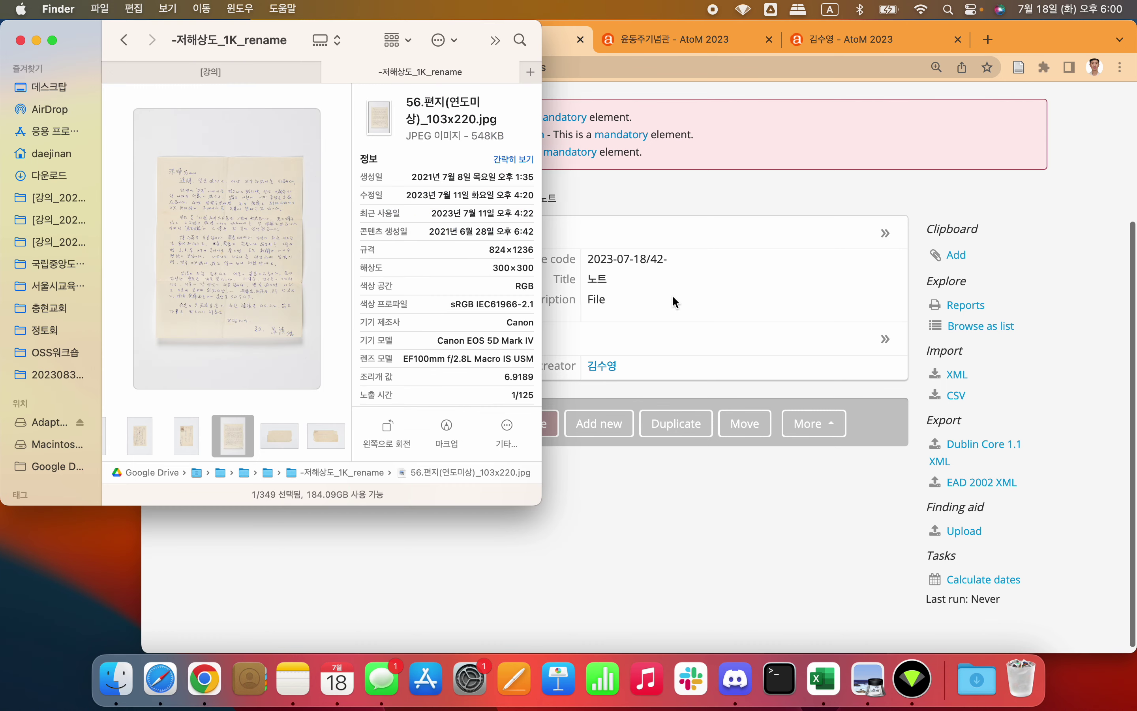
Step: Switch the -저해상도_1K_rename folder to 계층 column view, then return to the 노트 record
left_click(697, 311)
left_click(80, 40)
scroll(237, 134, "right", 10)
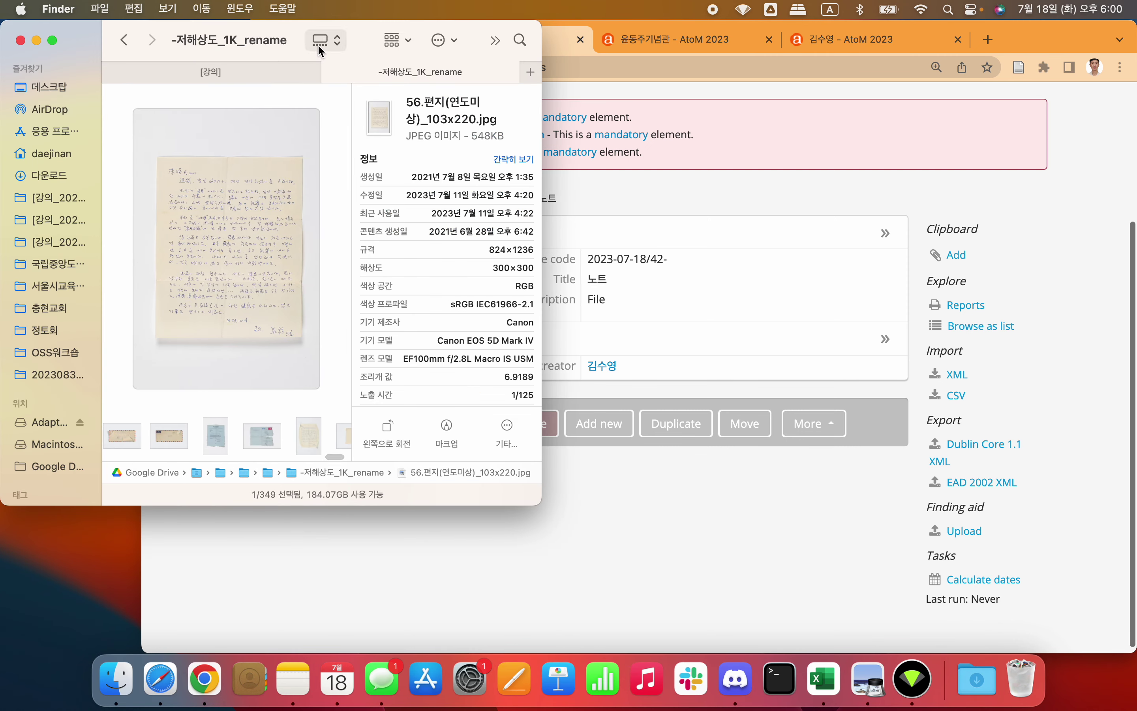
left_click(168, 9)
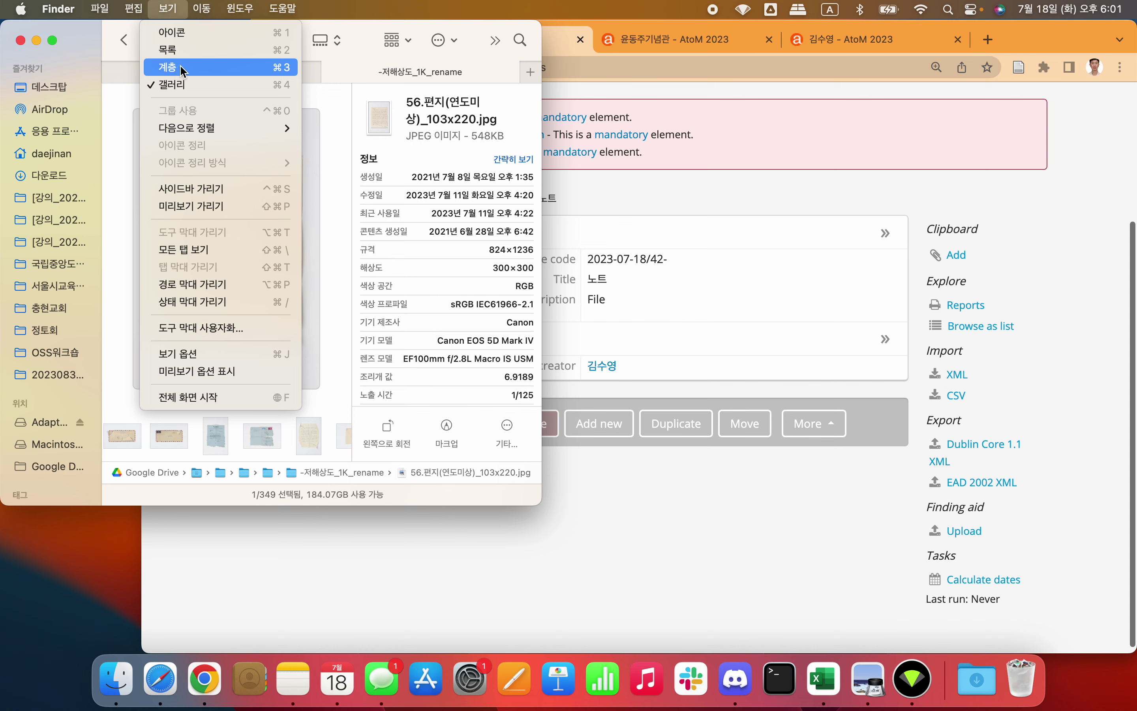
left_click(188, 67)
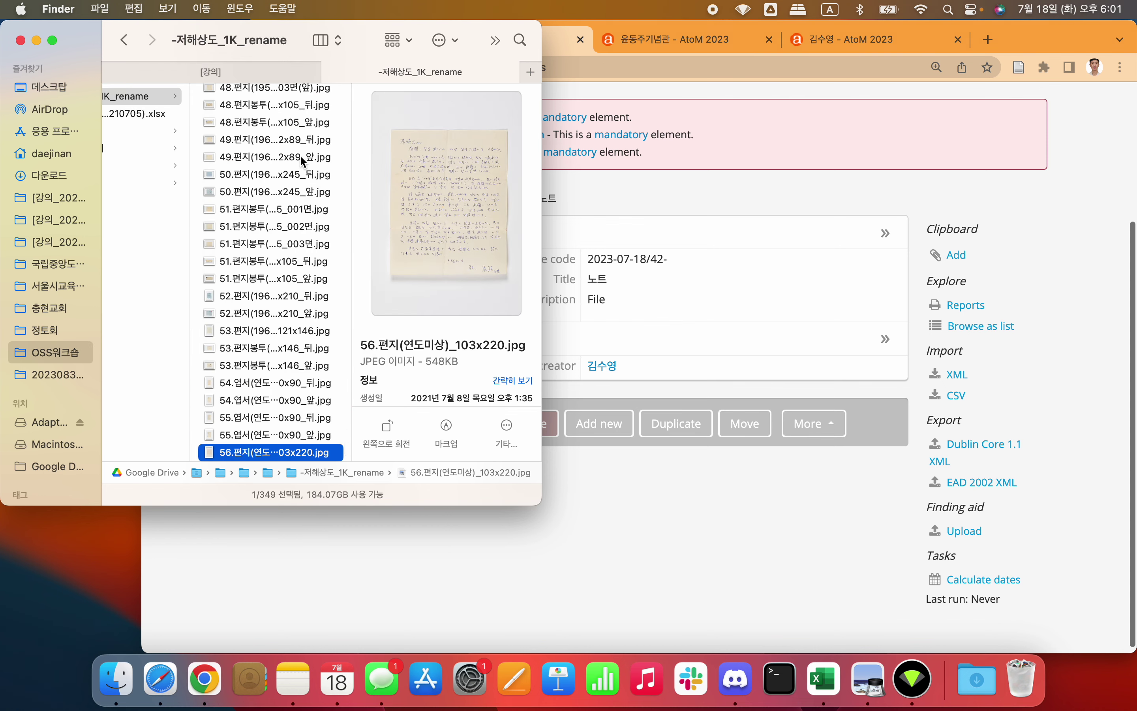
scroll(301, 159, "up", 15)
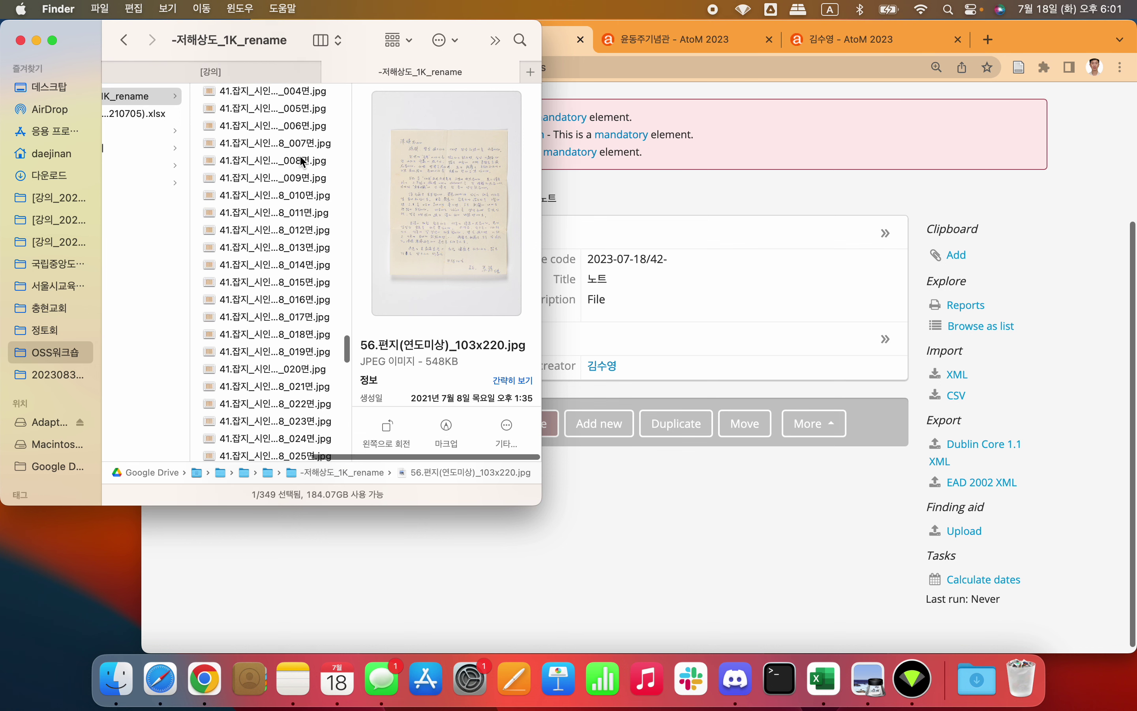
scroll(302, 161, "up", 15)
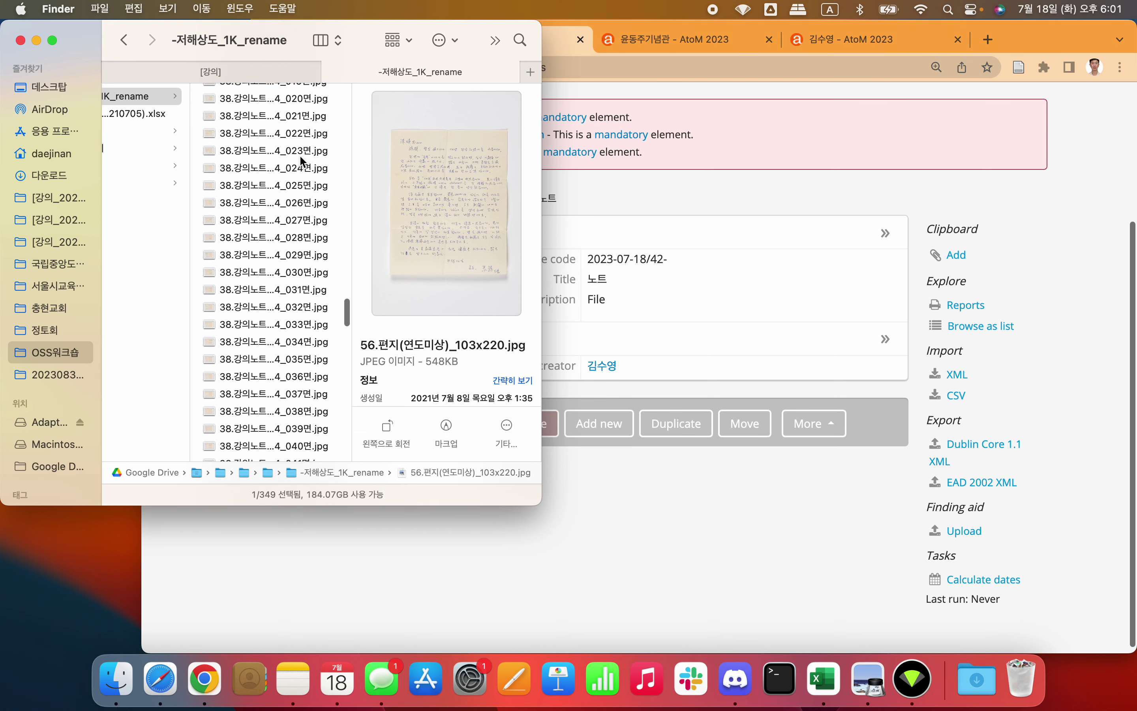
scroll(301, 160, "up", 5)
left_click(565, 245)
scroll(759, 281, "up", 3)
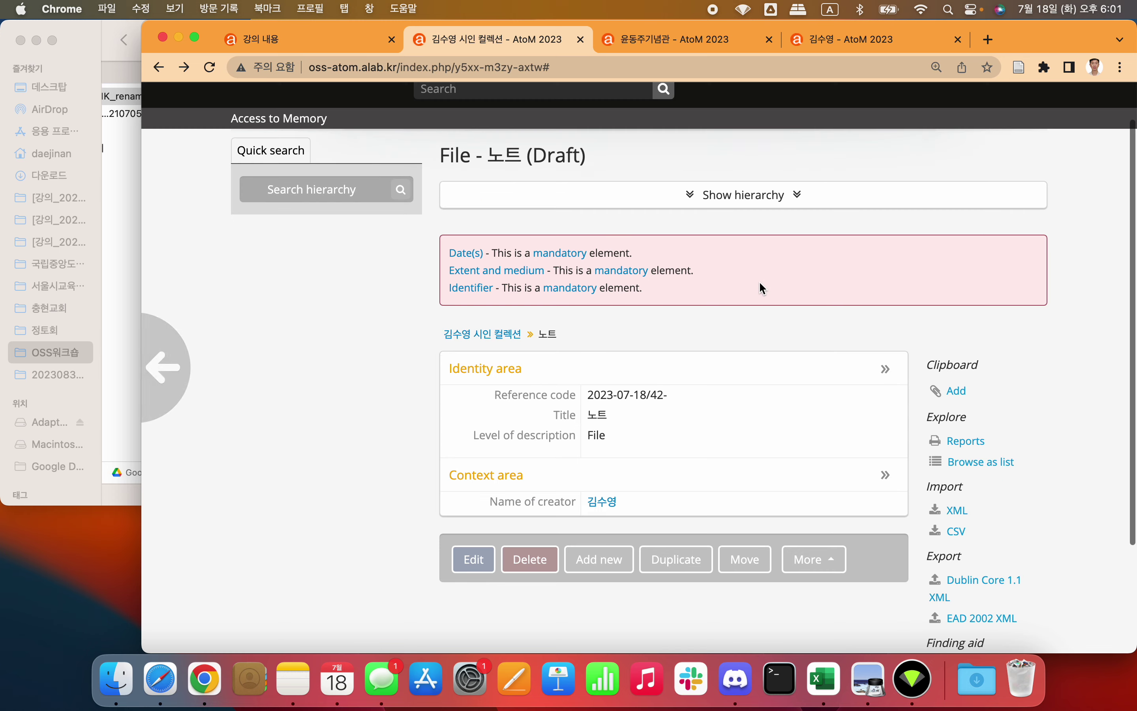
Step: Expand the collection tree and open the 봉투에 쓴 시 file record
left_click(751, 197)
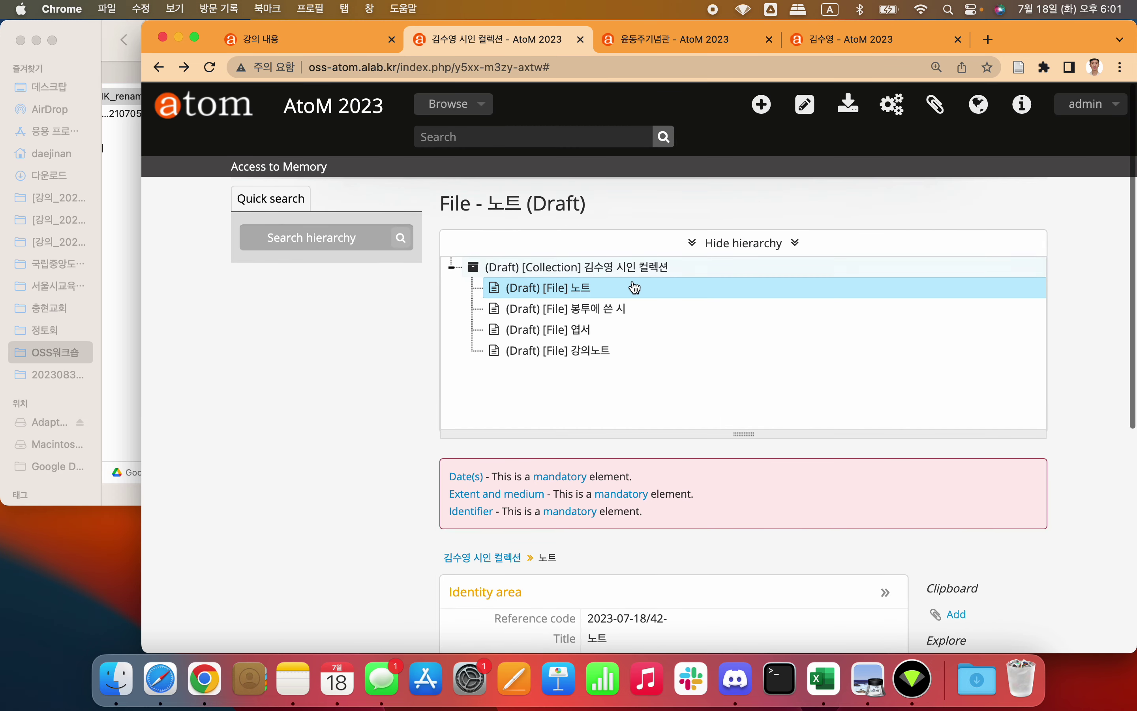
left_click(603, 309)
scroll(413, 380, "down", 3)
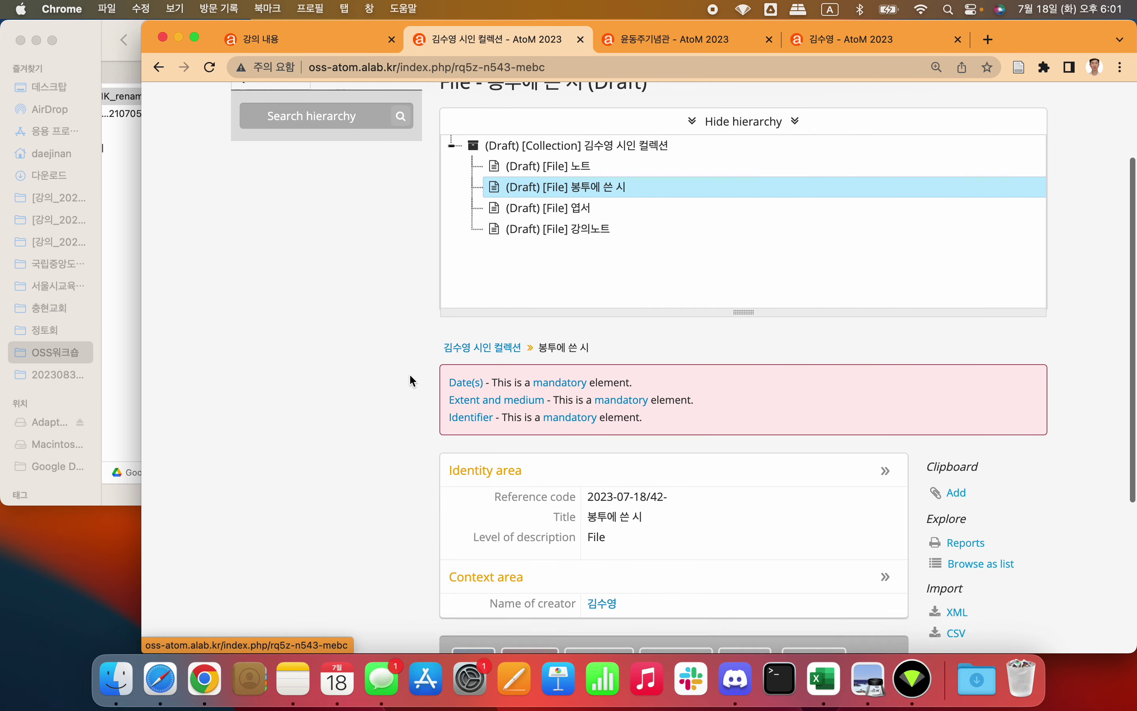
scroll(380, 320, "down", 3)
scroll(381, 320, "up", 5)
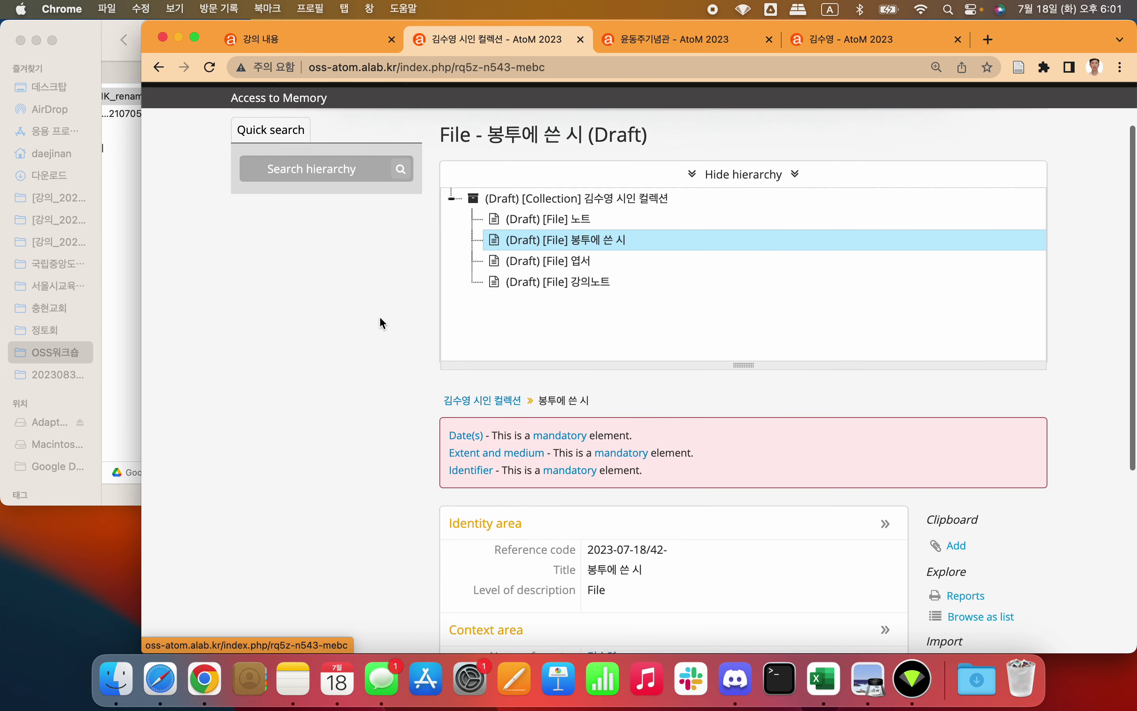
scroll(368, 276, "down", 5)
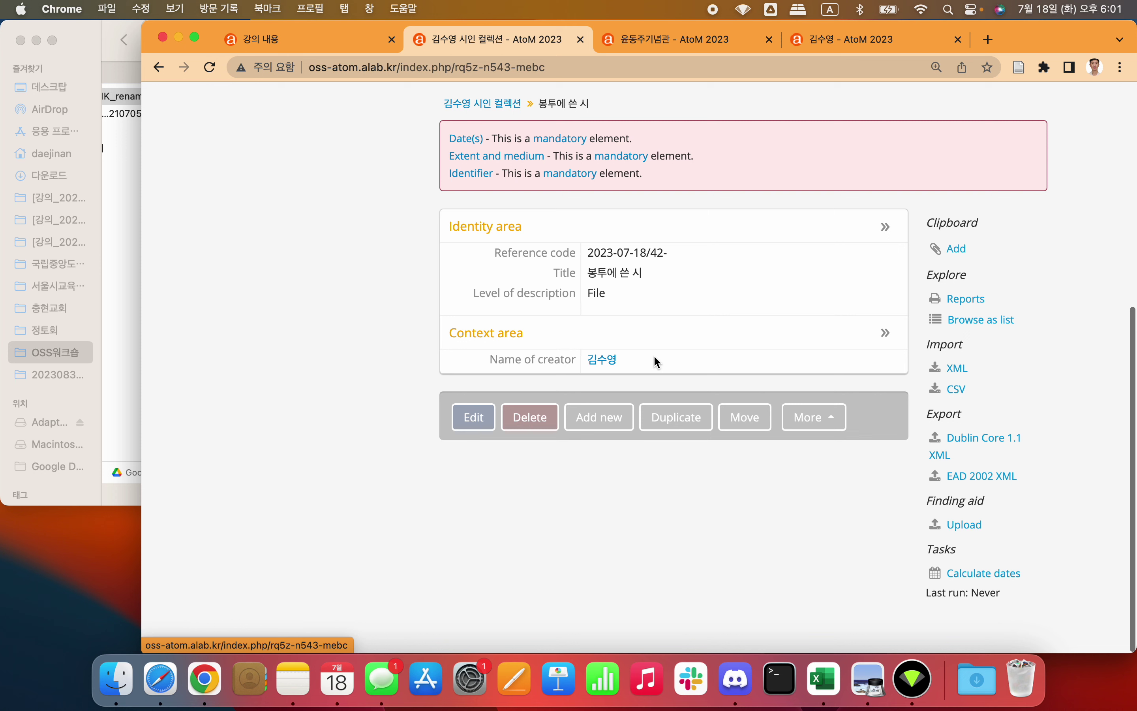
Step: Start Import digital objects for 봉투에 쓴 시 and select 'image' in the title to replace it
left_click(830, 417)
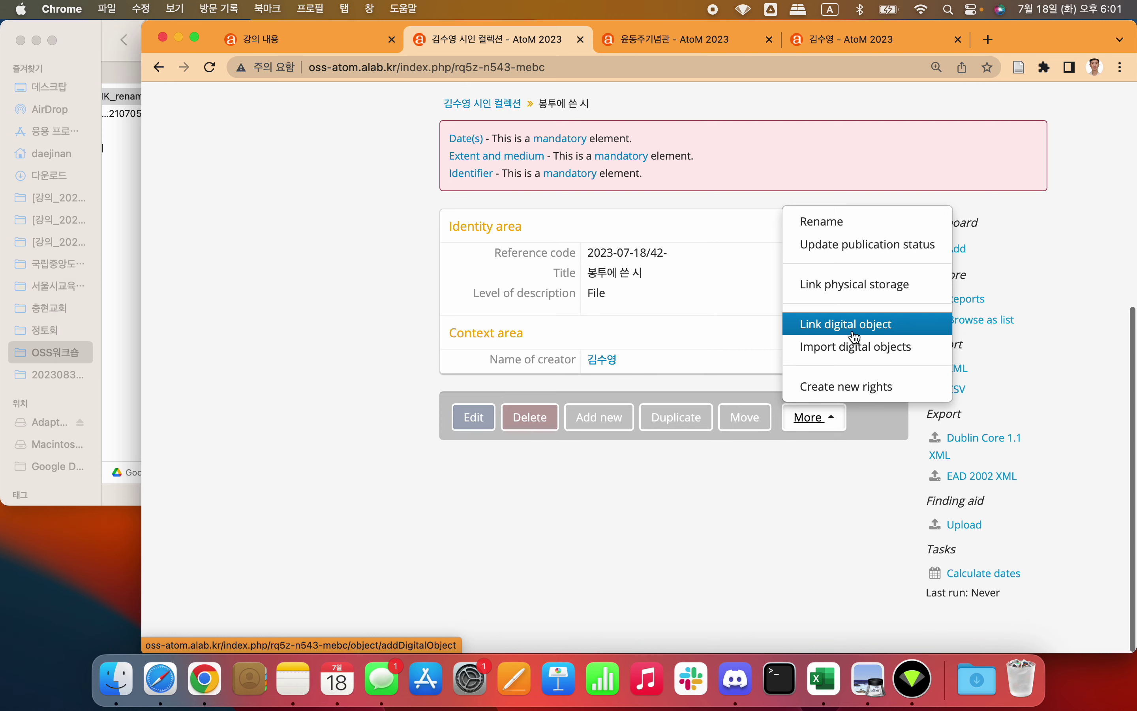
left_click(849, 351)
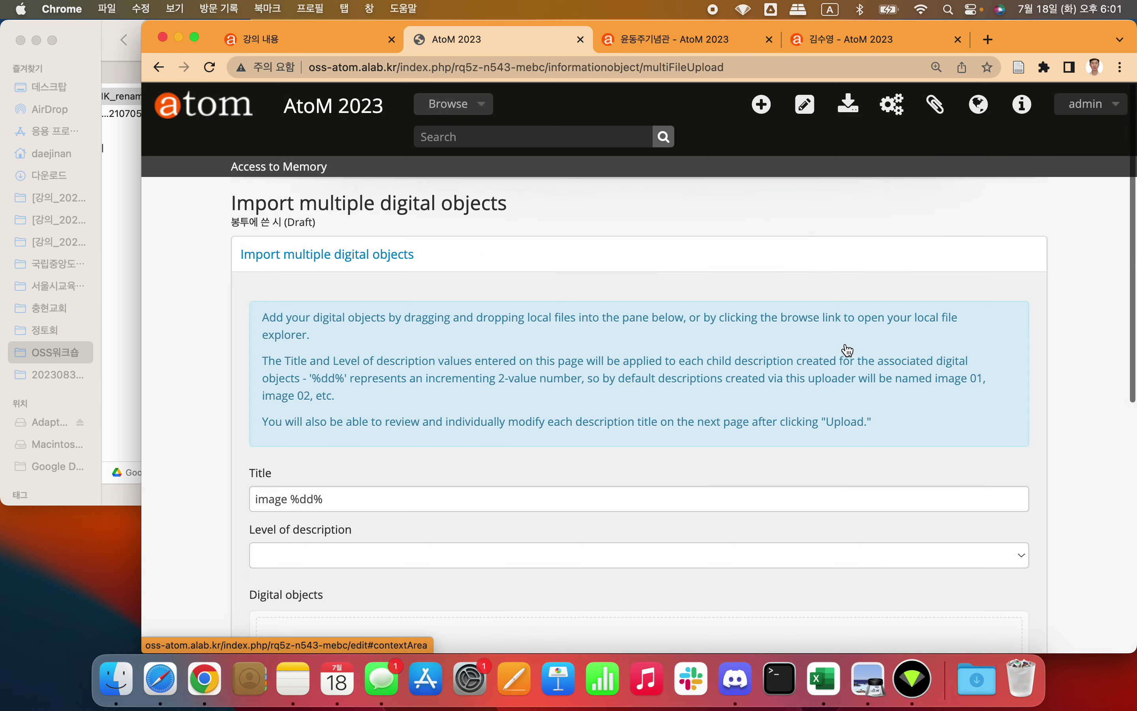
scroll(845, 348, "down", 5)
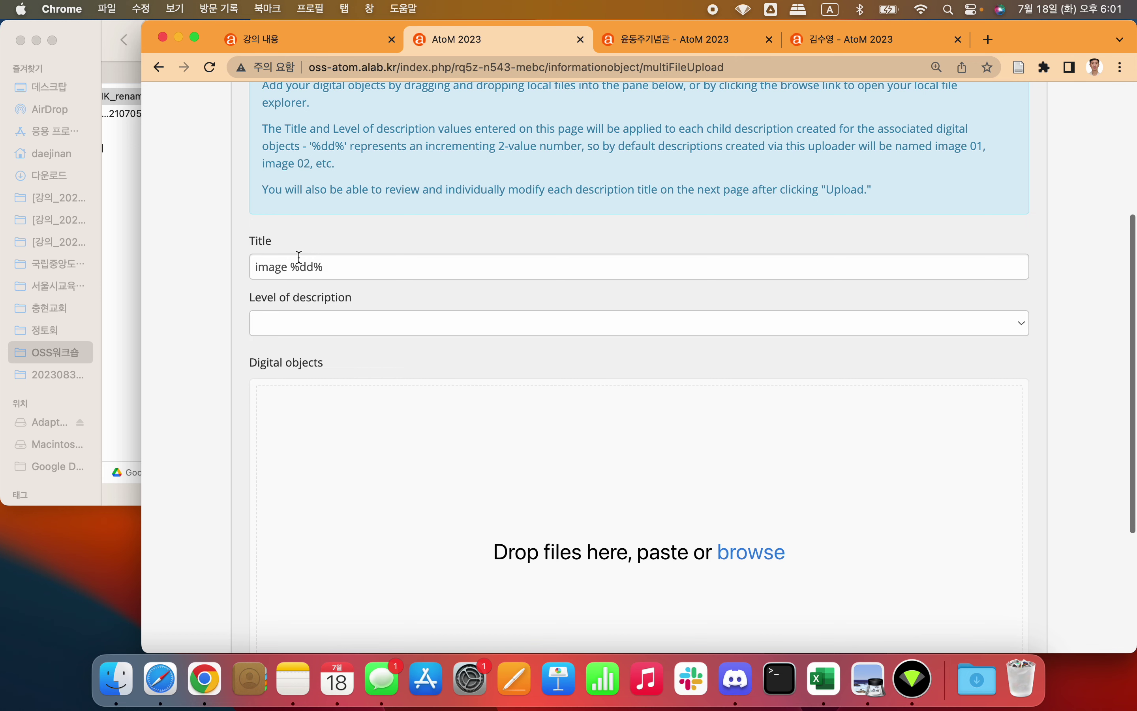
left_click(289, 267)
double_click(275, 267)
type("qhd")
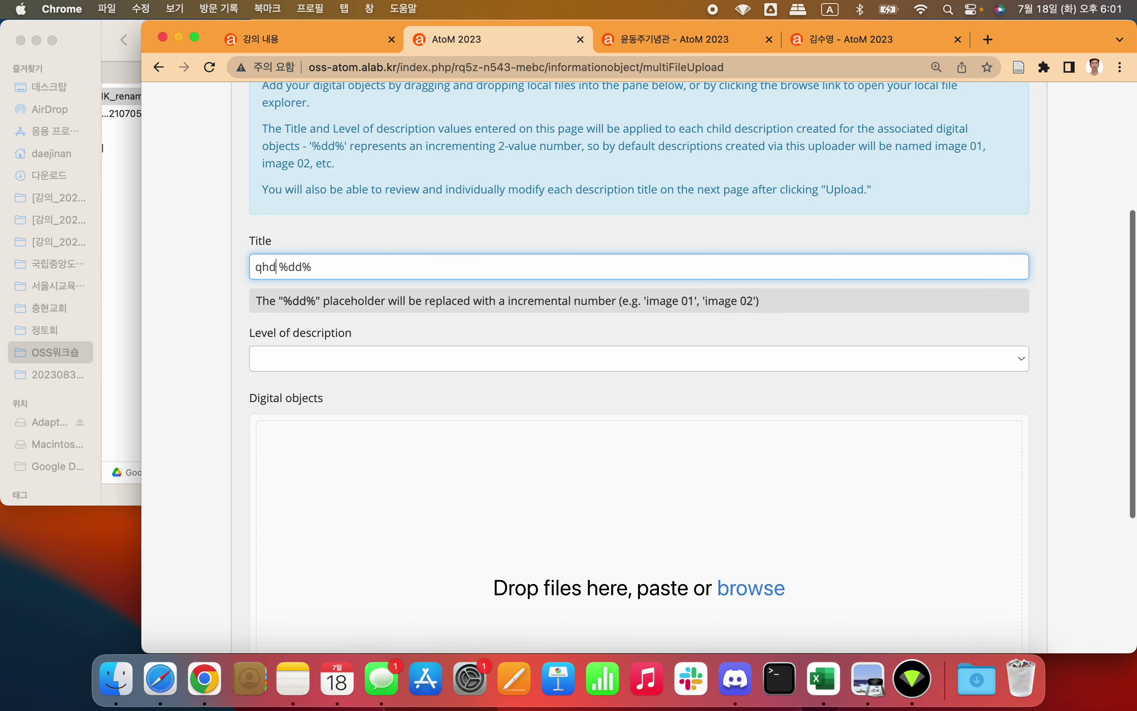
key("BackSpace")
key("BackSpace")
key("BackSpace")
Step: Widen Finder's name column and find the full name of the 11.시_파자마 바람으로(1962.8.)_초고 front scan
left_click(100, 53)
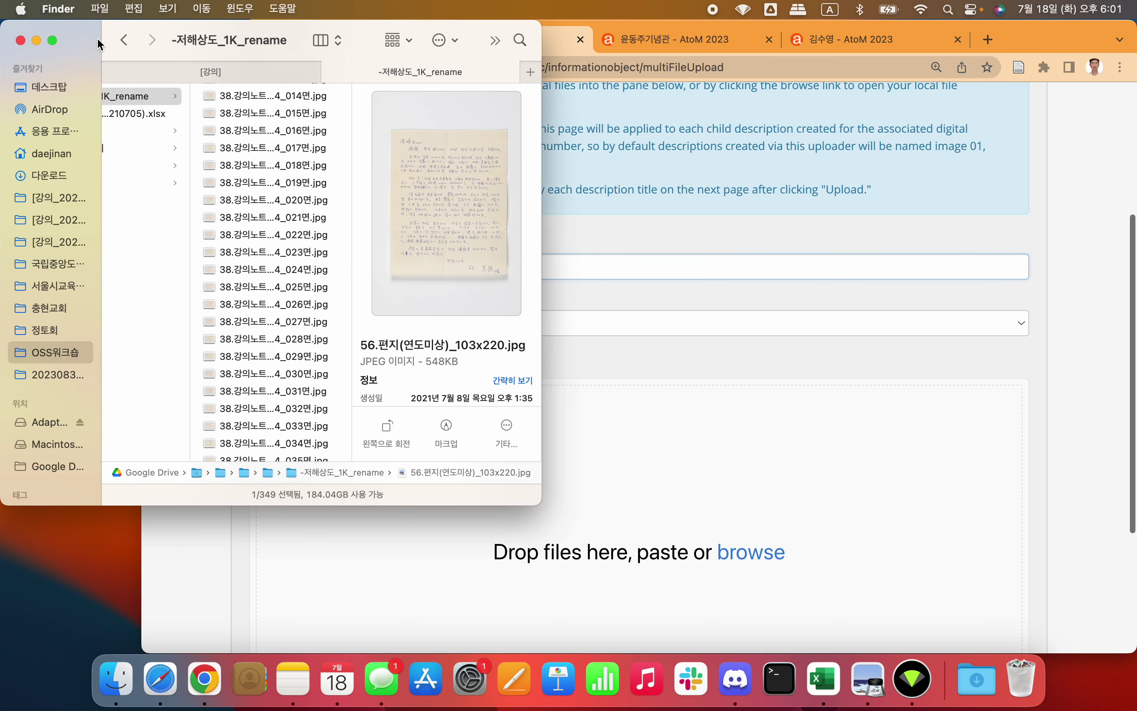
scroll(262, 134, "up", 10)
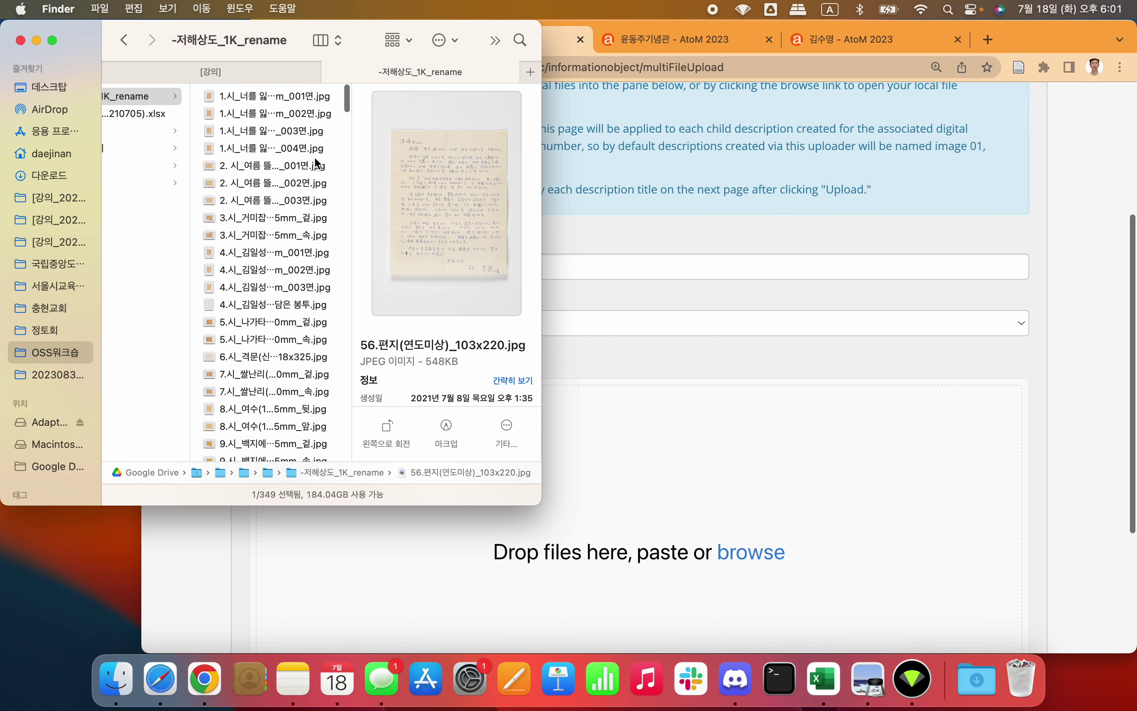
left_click_drag(353, 150, 460, 148)
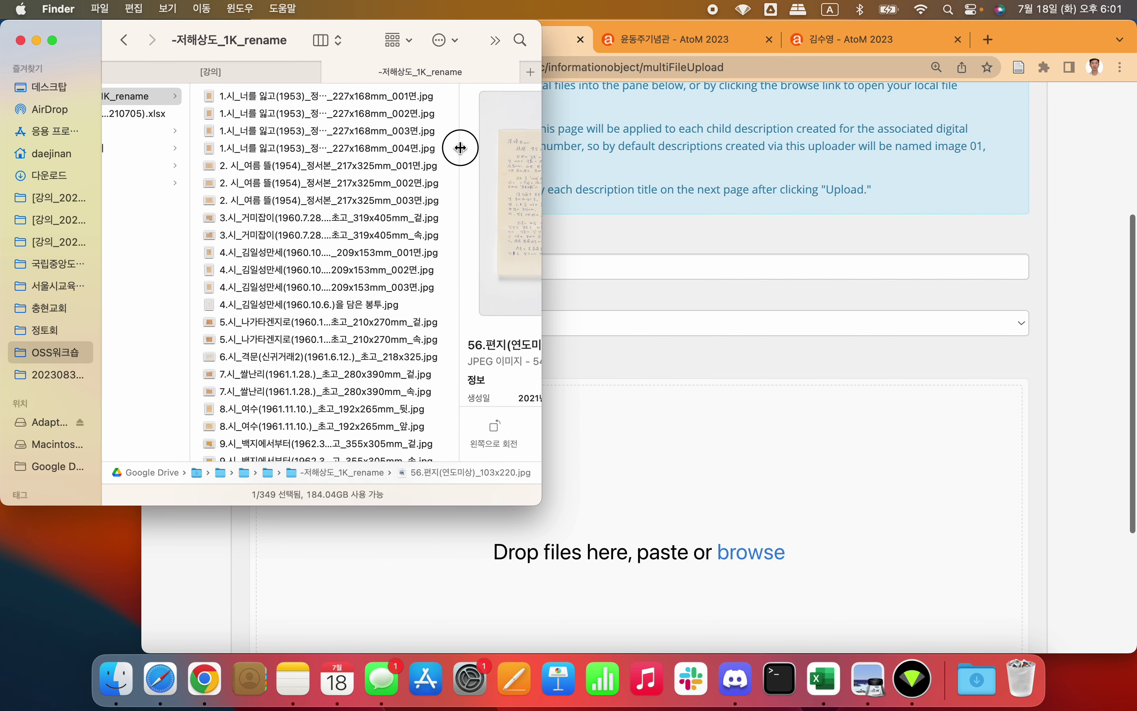
scroll(267, 209, "down", 10)
left_click(266, 208)
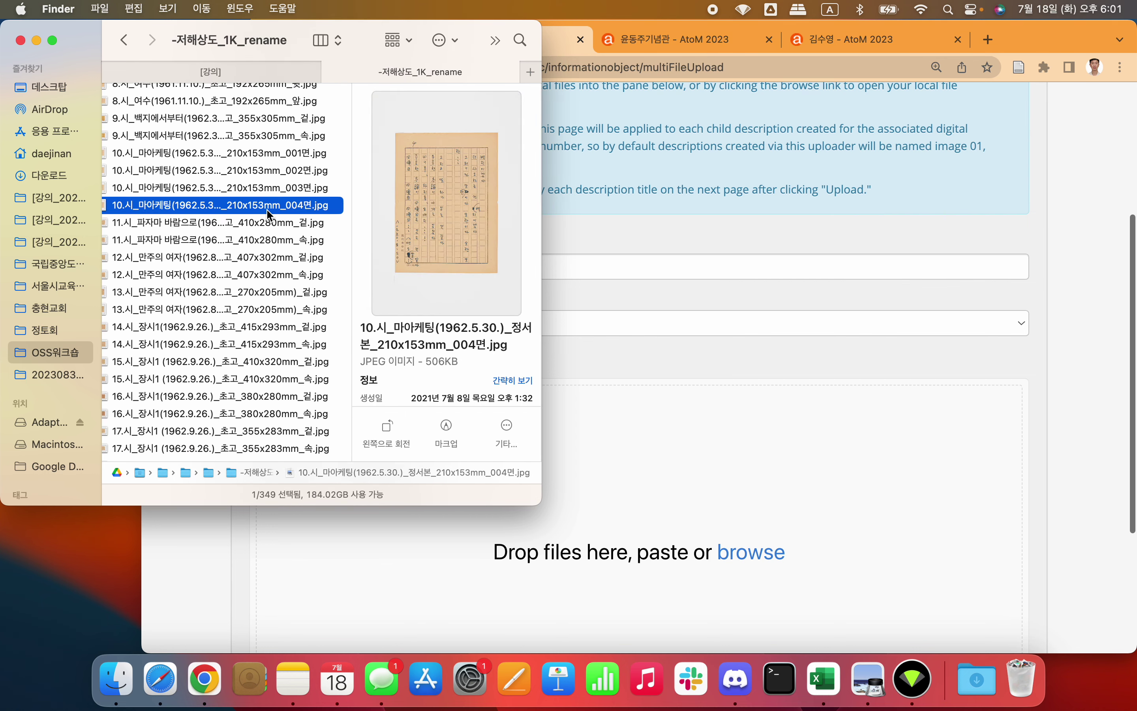
left_click(200, 334)
scroll(200, 335, "down", 5)
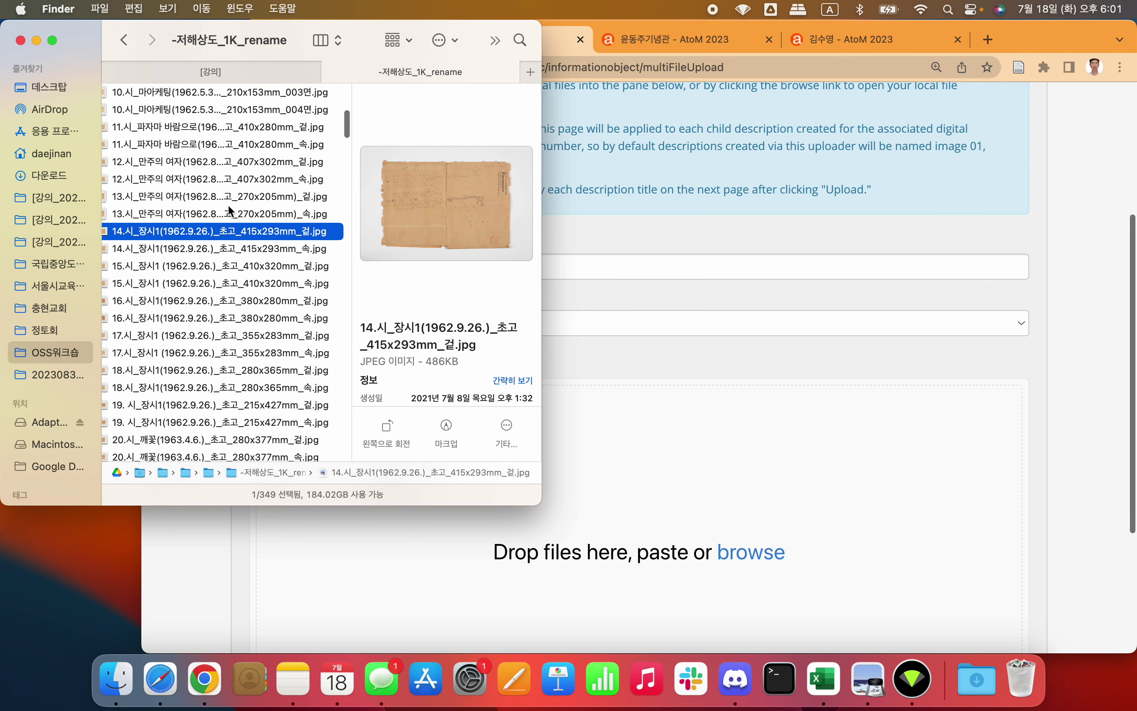
key("Up")
key("Up")
key("Up")
key("Up")
key("Up")
key("Up")
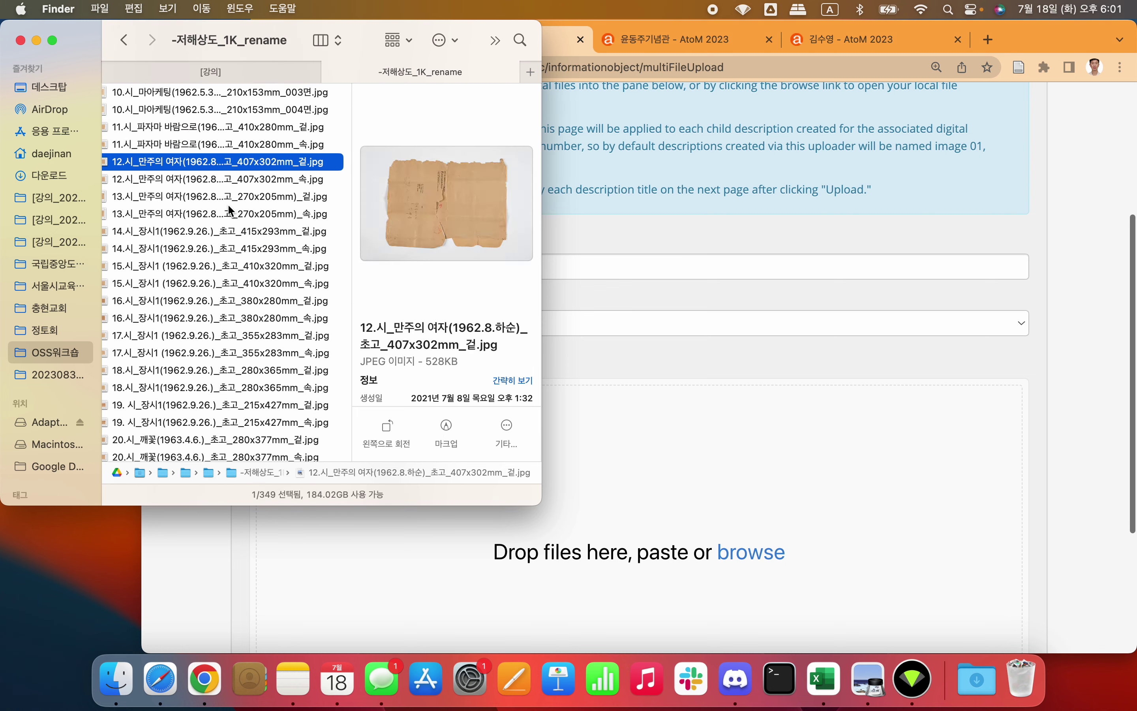
key("Up")
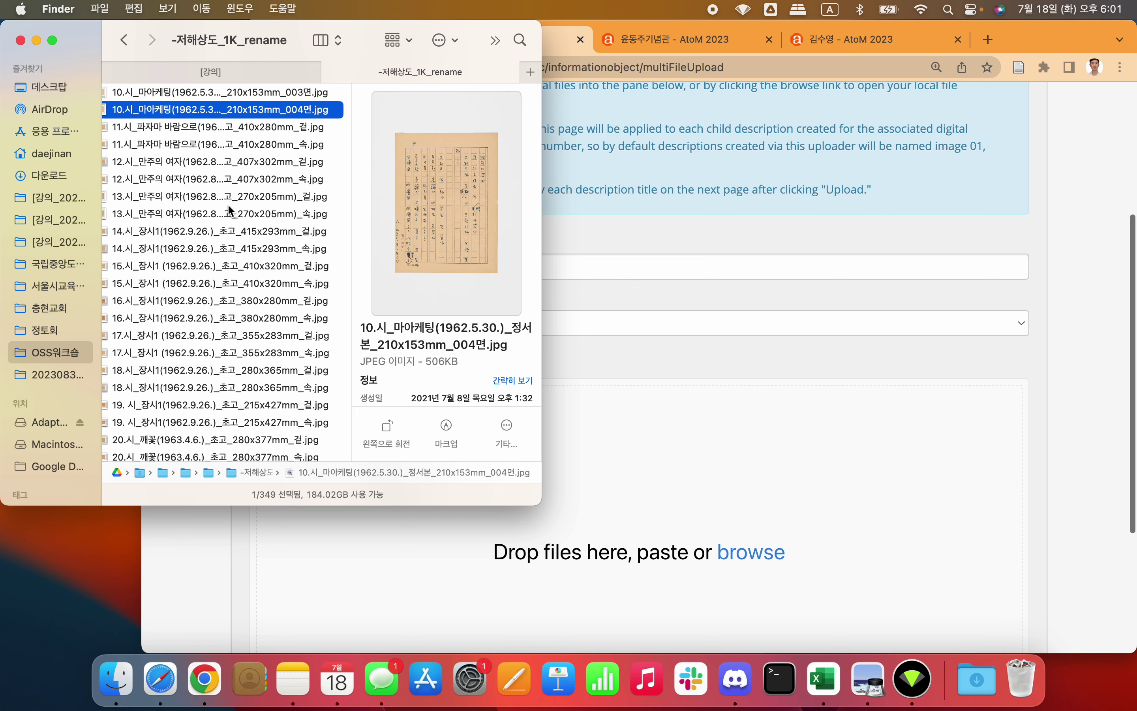
key("Down")
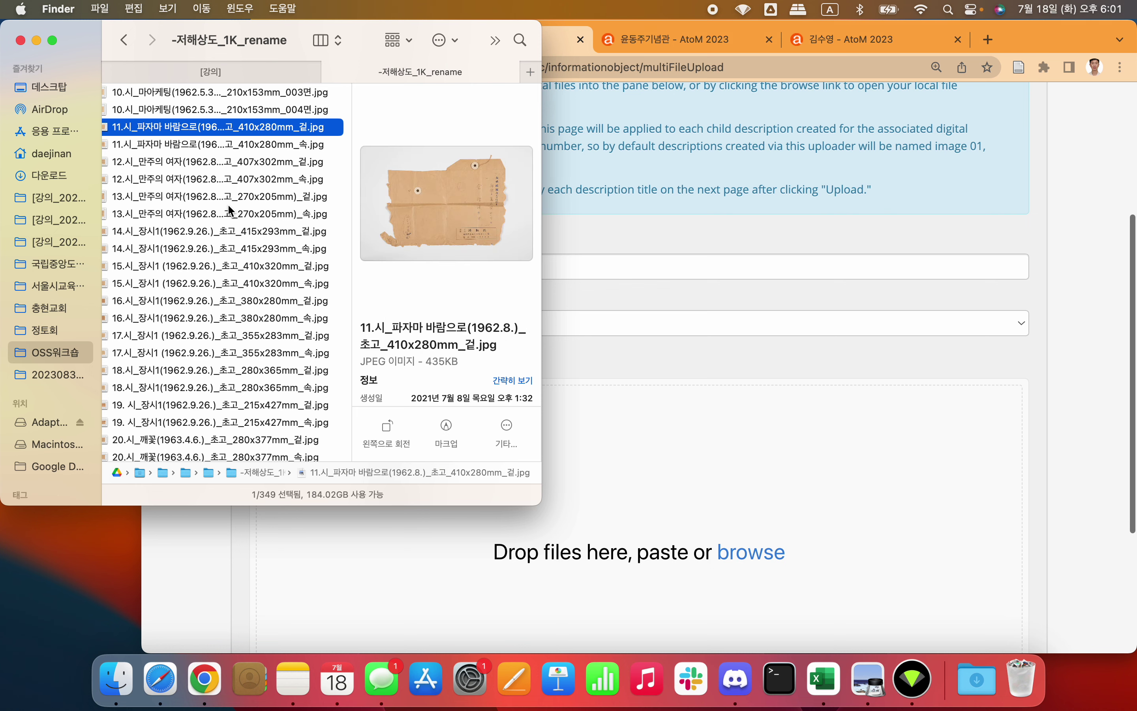
key("Return")
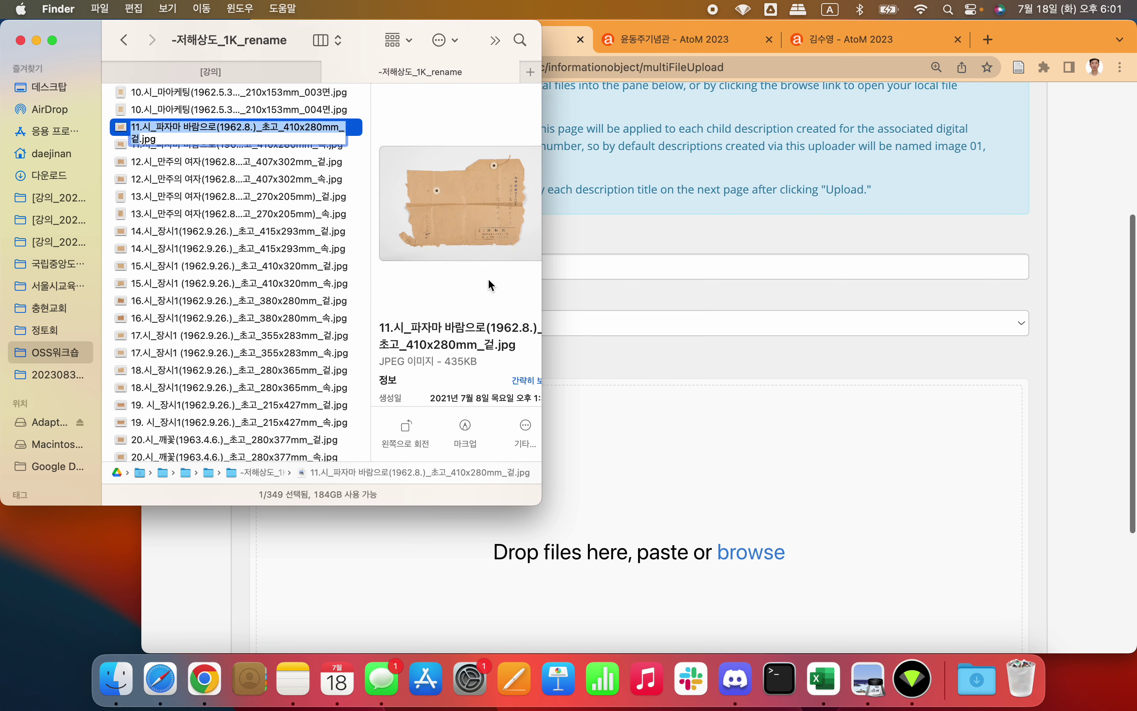
left_click(583, 277)
Step: Enter '파자마 바람으로 (1962)' before %dd% in the upload title, checking the date in Finder
type("view")
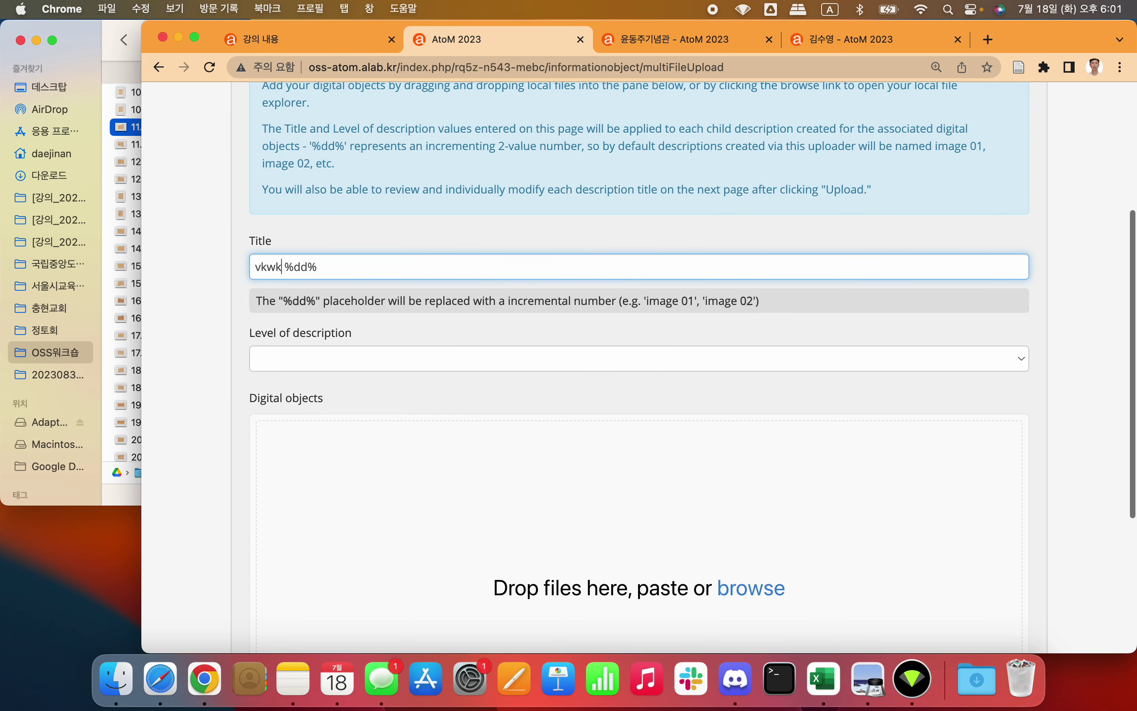
key("BackSpace")
key("BackSpace")
key("BackSpace")
key("BackSpace")
type("m")
key("BackSpace")
key("Caps_Lock")
type("파자마 바람의")
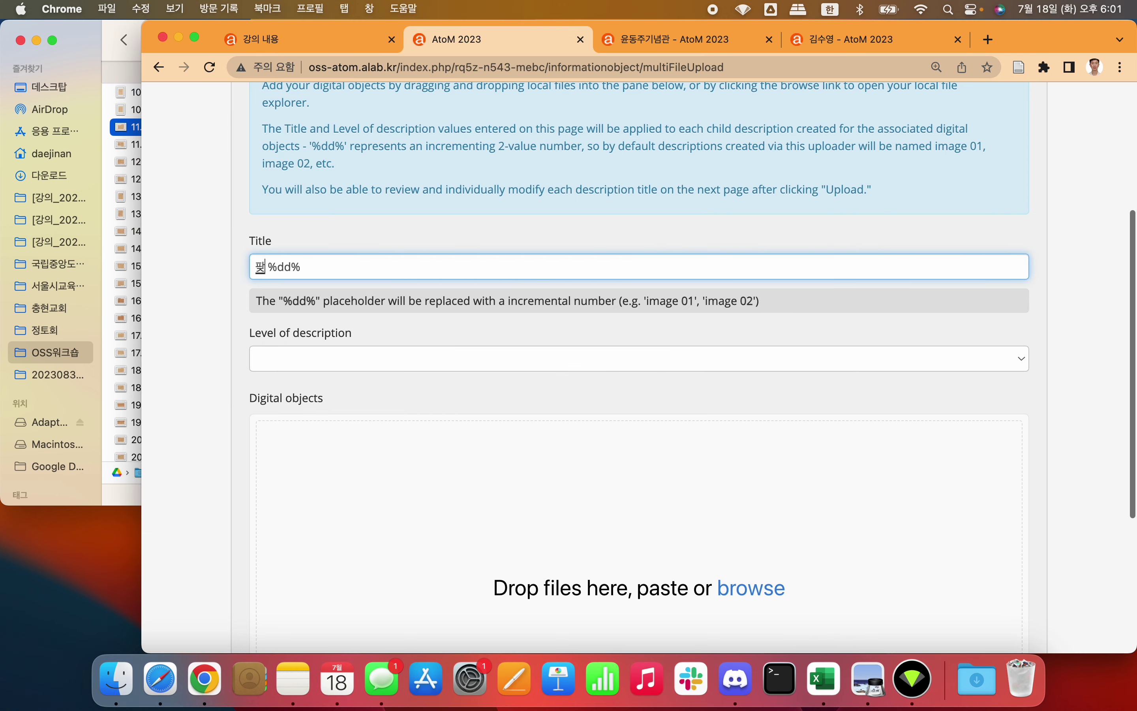
key("BackSpace")
type("로")
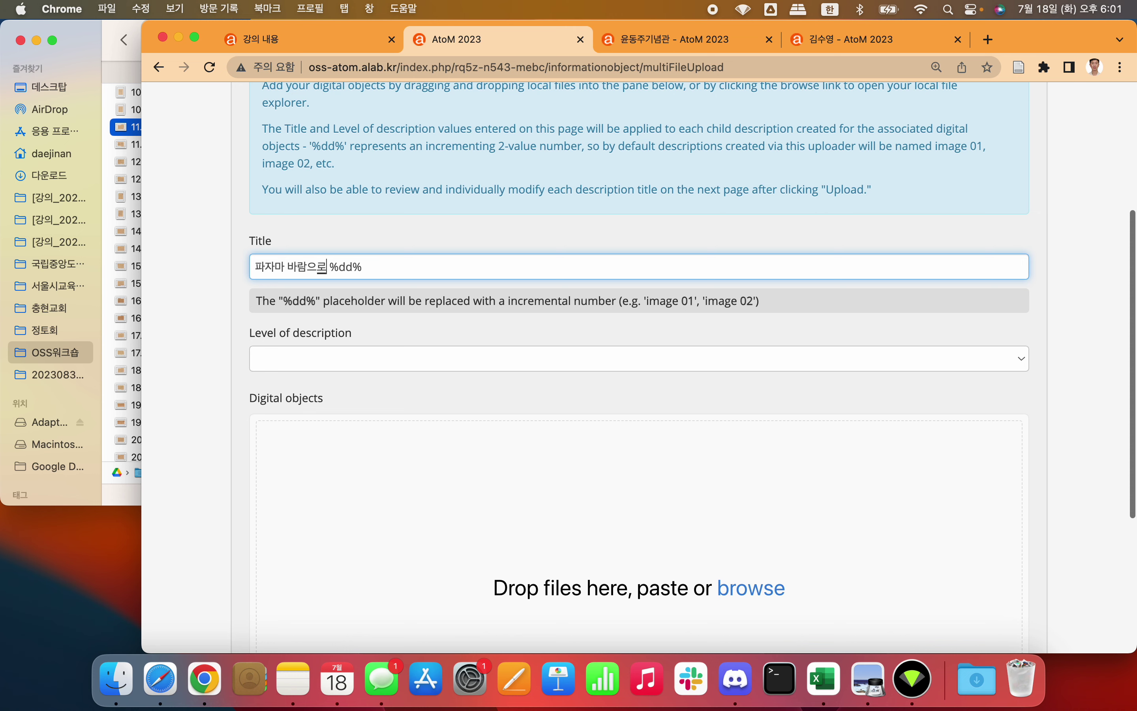
left_click(92, 37)
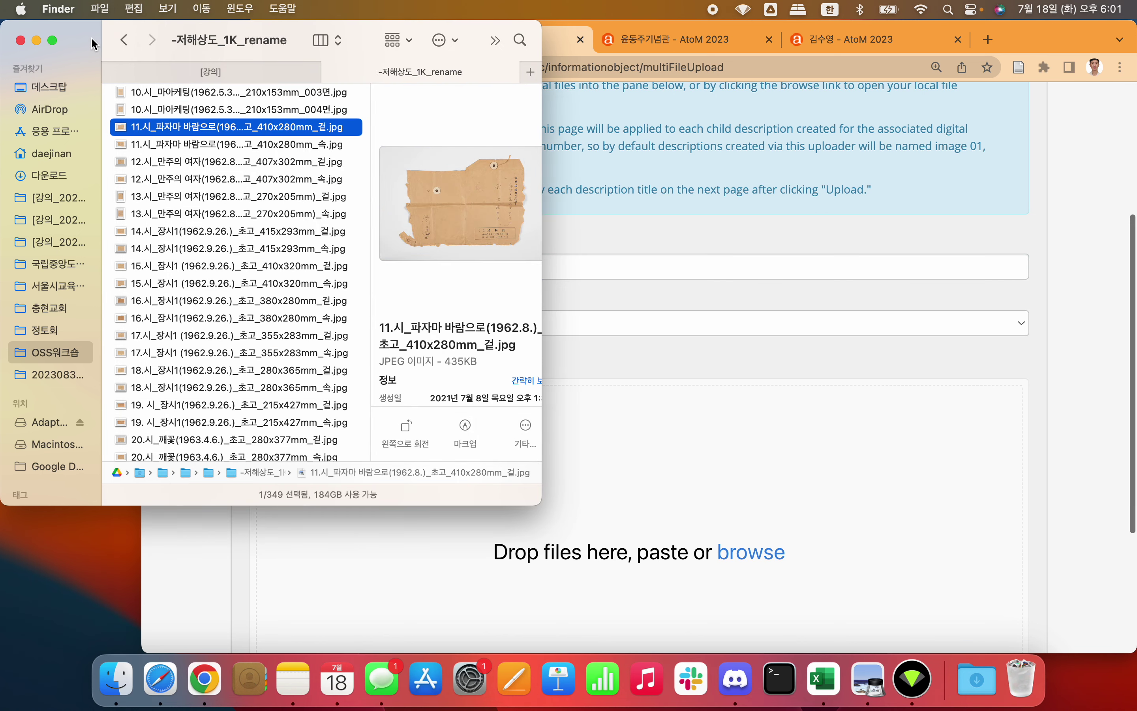
key("Return")
left_click(599, 261)
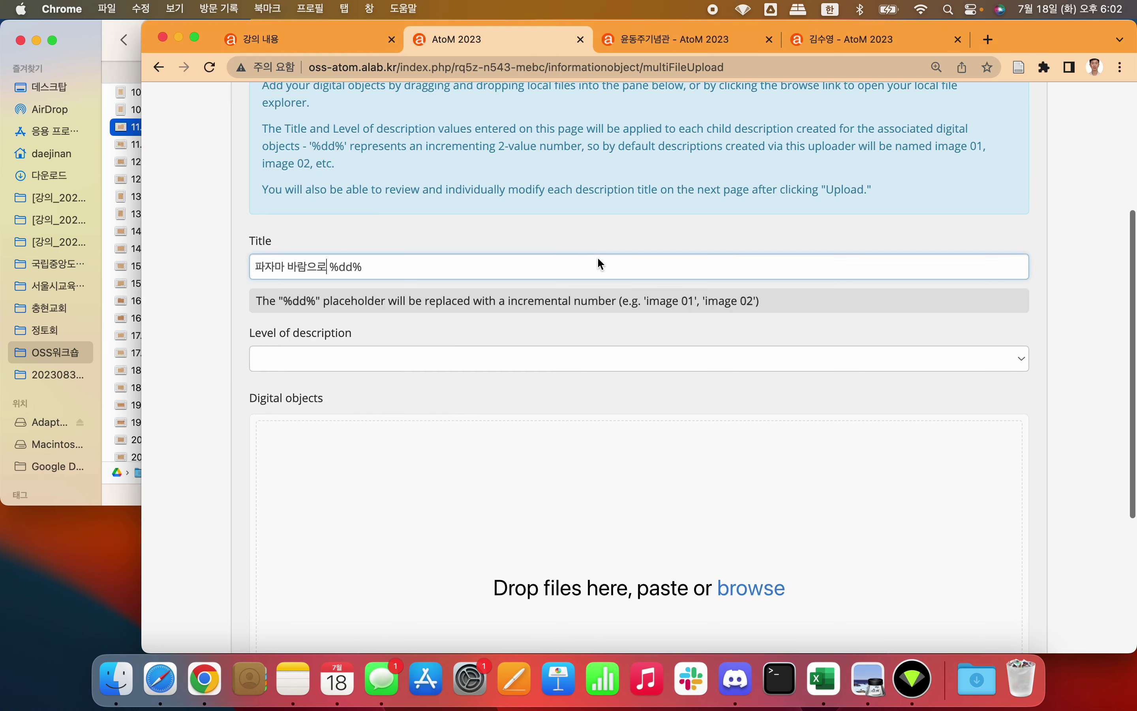
type("(196")
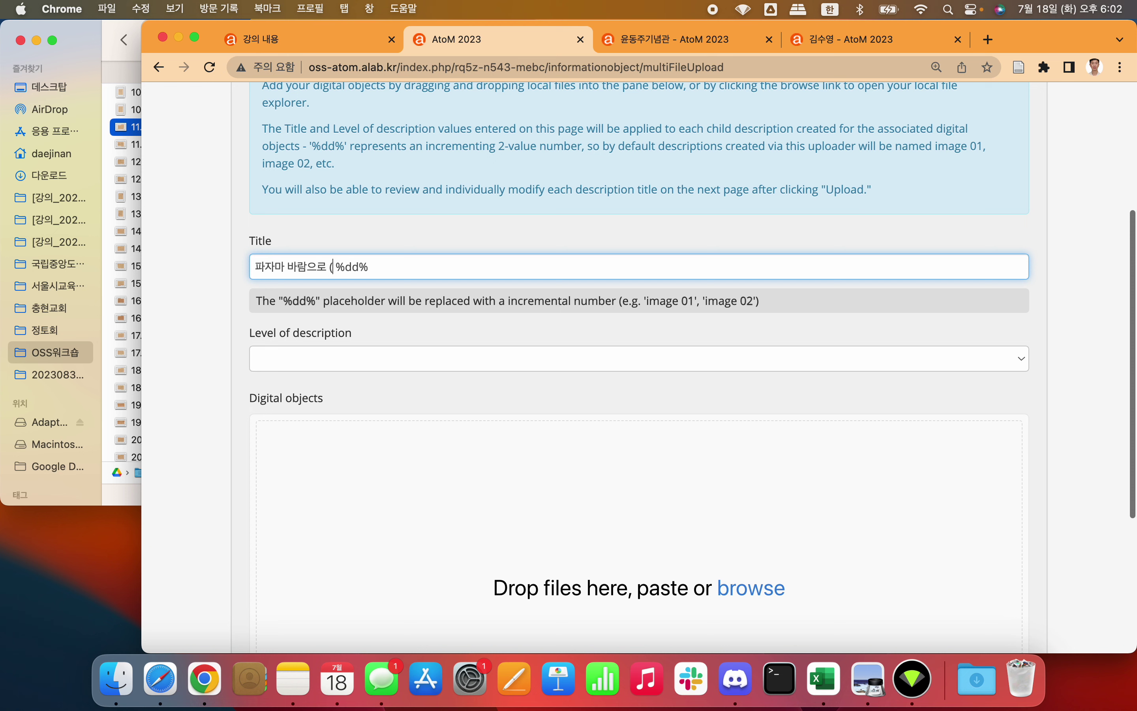
type("2)")
Step: Set the level of description to Item
left_click(461, 359)
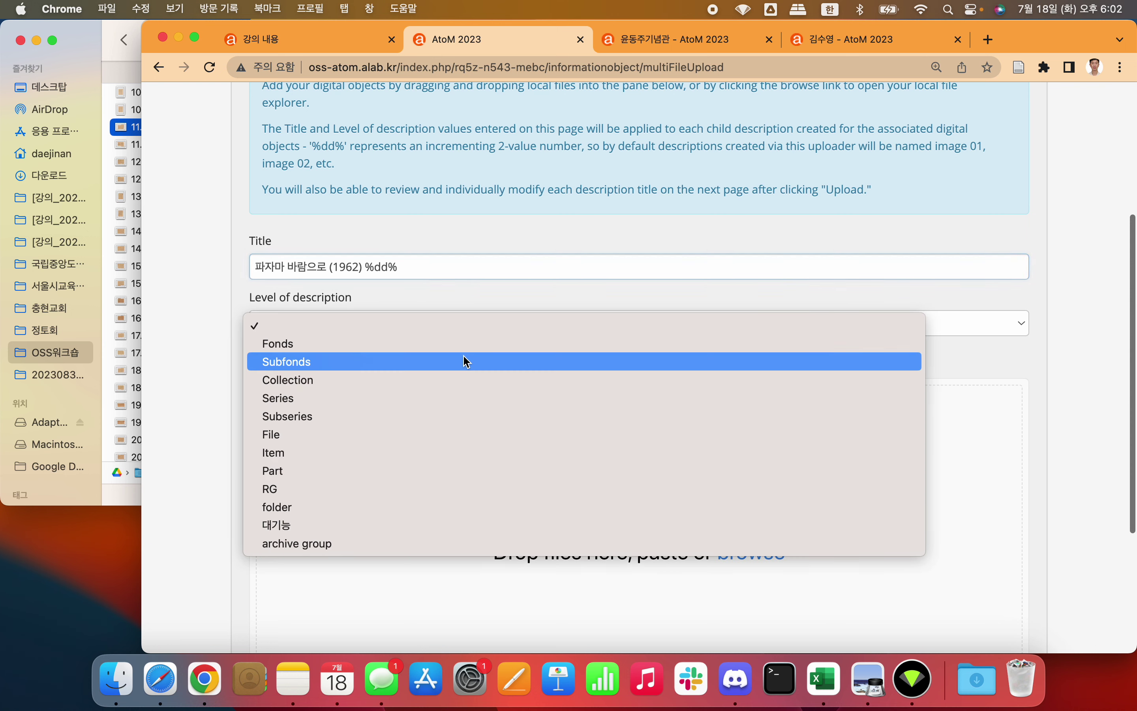
left_click(430, 452)
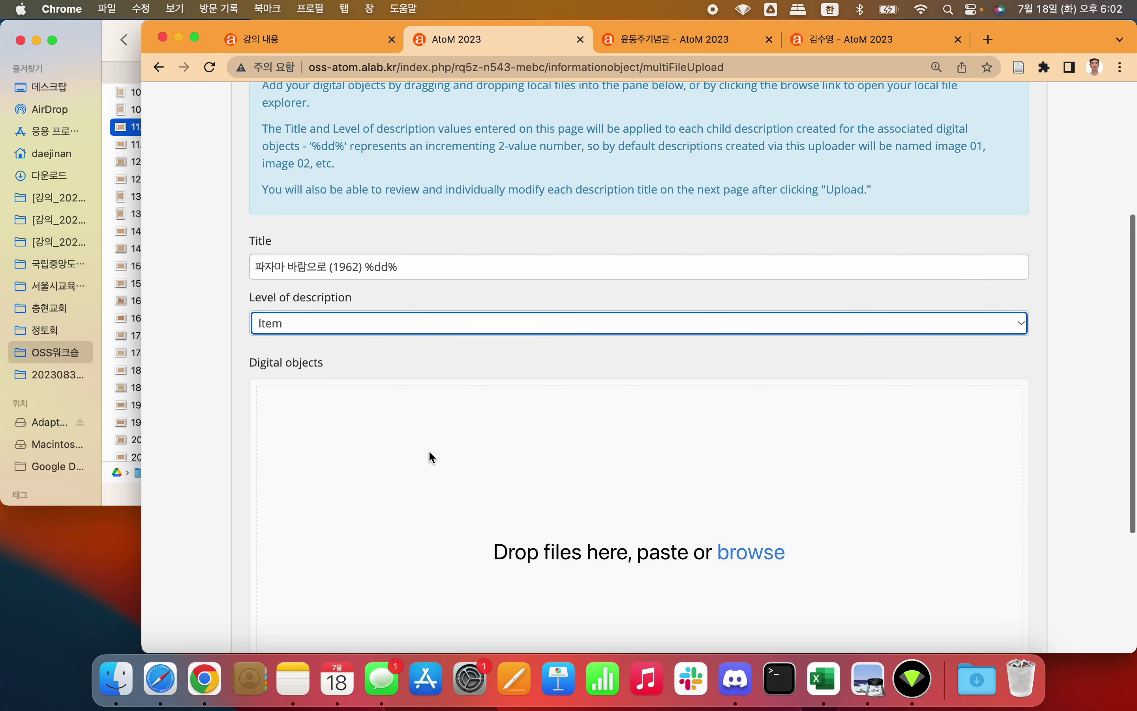
left_click(214, 401)
scroll(214, 400, "down", 5)
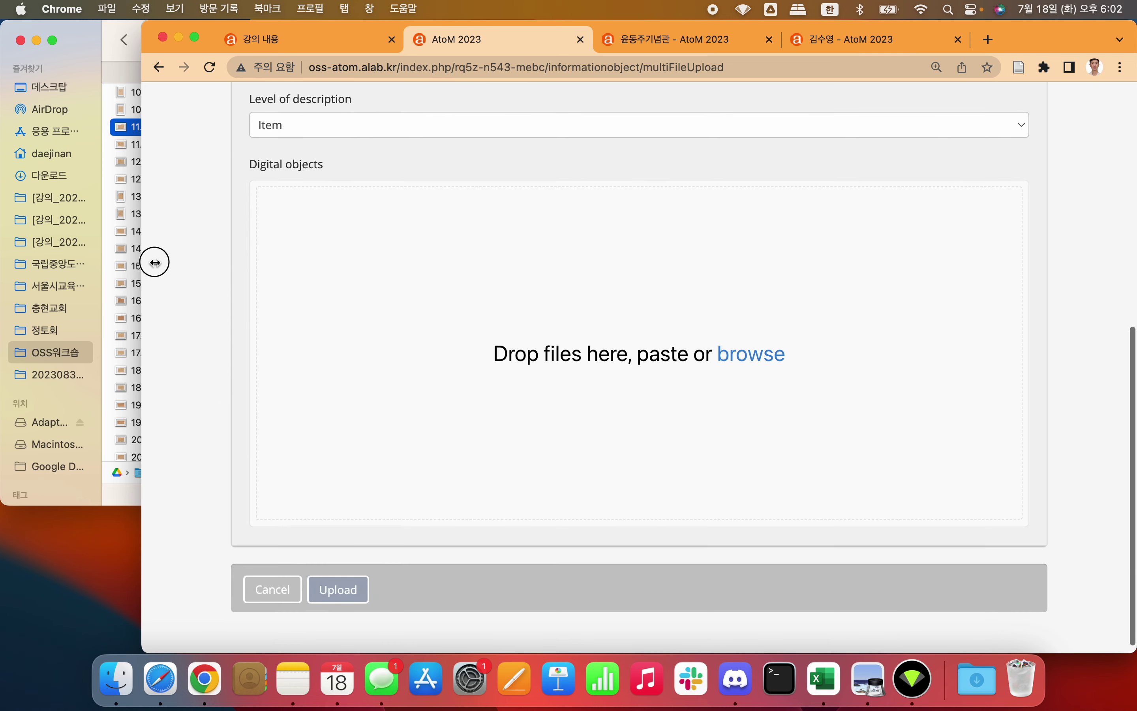
left_click_drag(143, 262, 223, 248)
Step: Drag the front and back 파자마 바람으로 scans from Finder into the upload and upload them
left_click(183, 173)
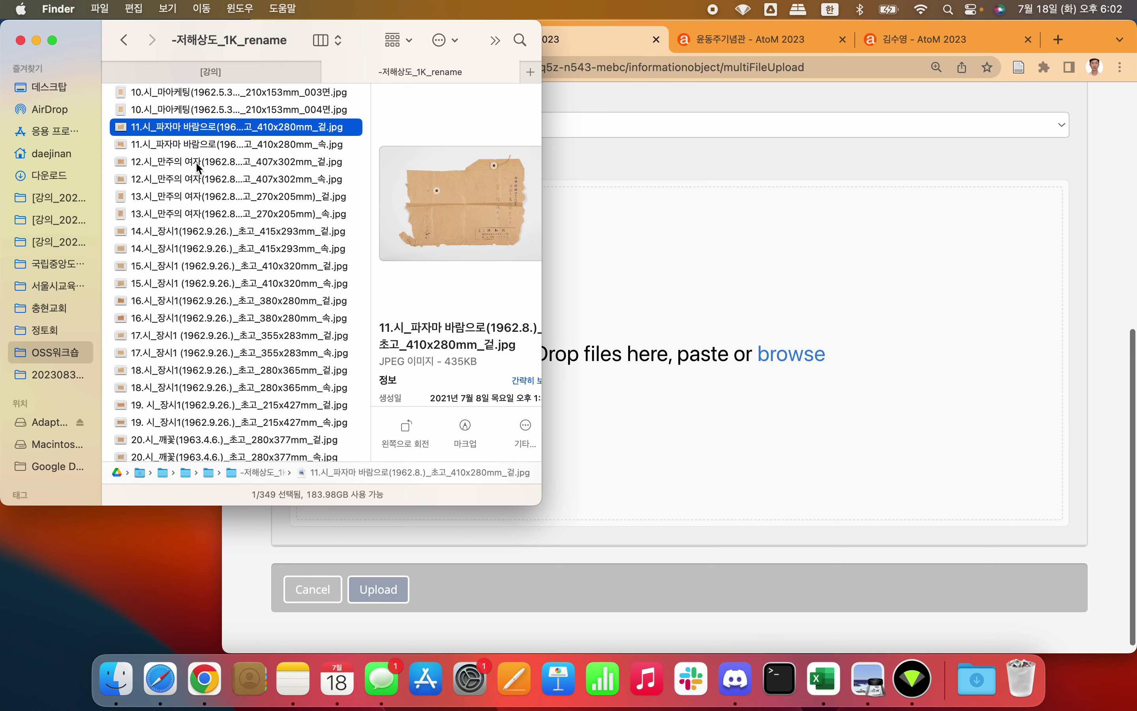
left_click(204, 146, "shift")
left_click_drag(205, 145, 686, 314)
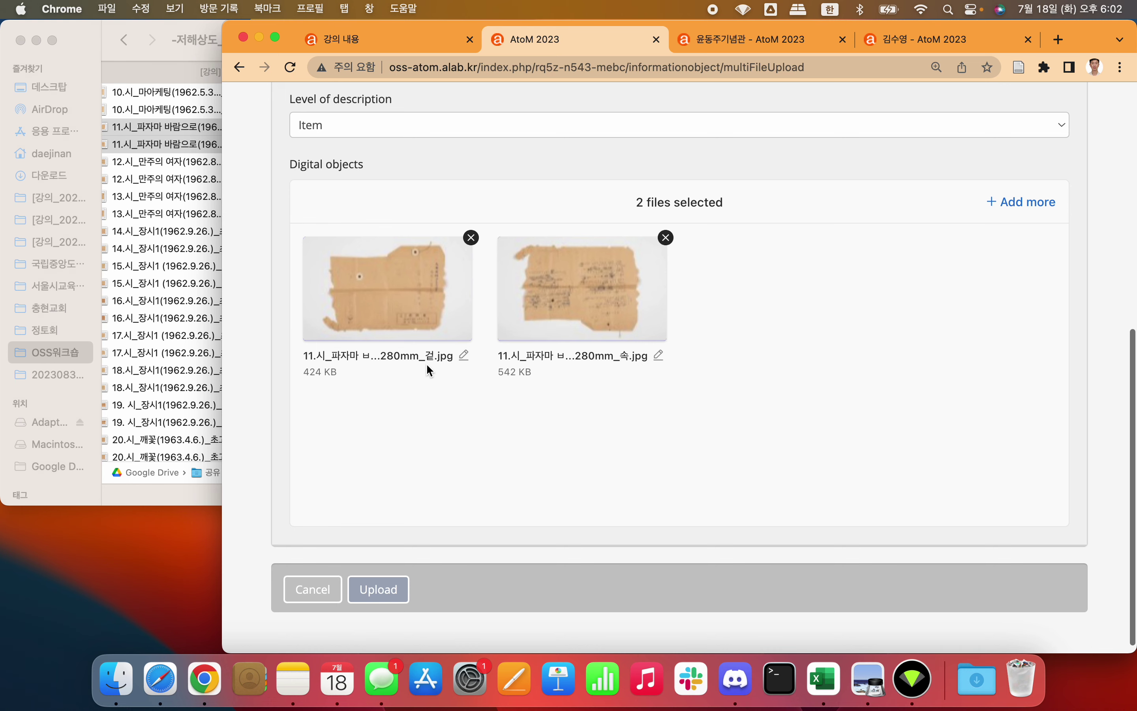
left_click(387, 585)
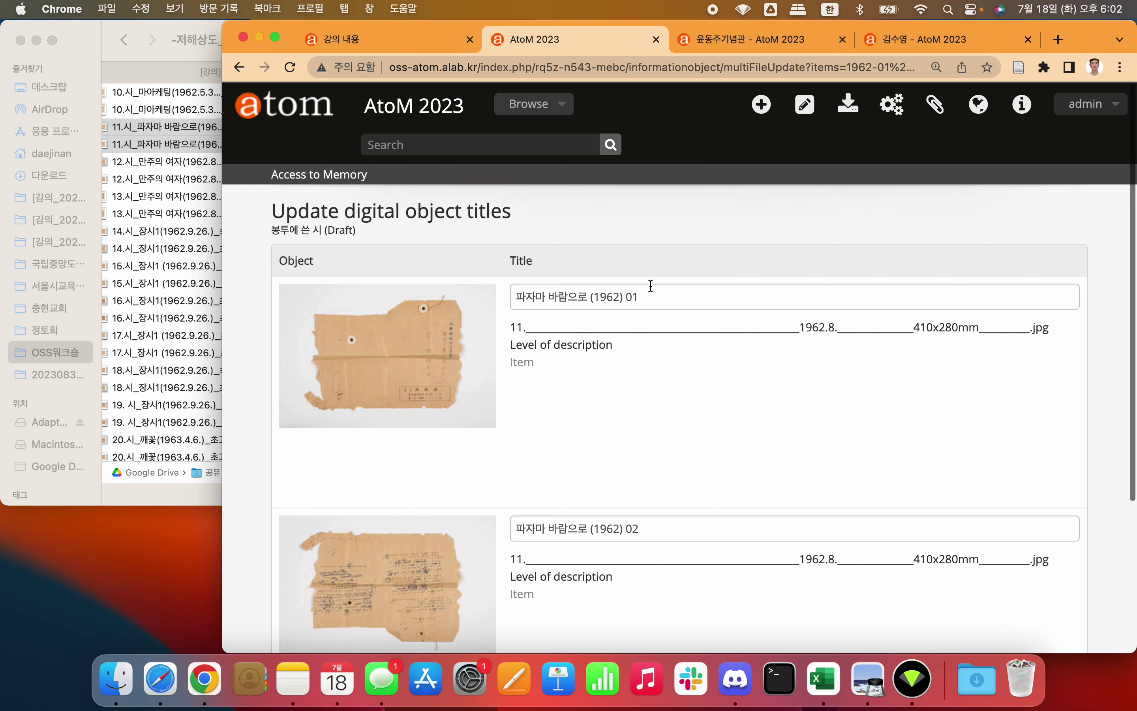
Step: Check the titles 파자마 바람으로 (1962) 01 and 02 against the files and save
scroll(651, 286, "down", 5)
scroll(653, 290, "up", 2)
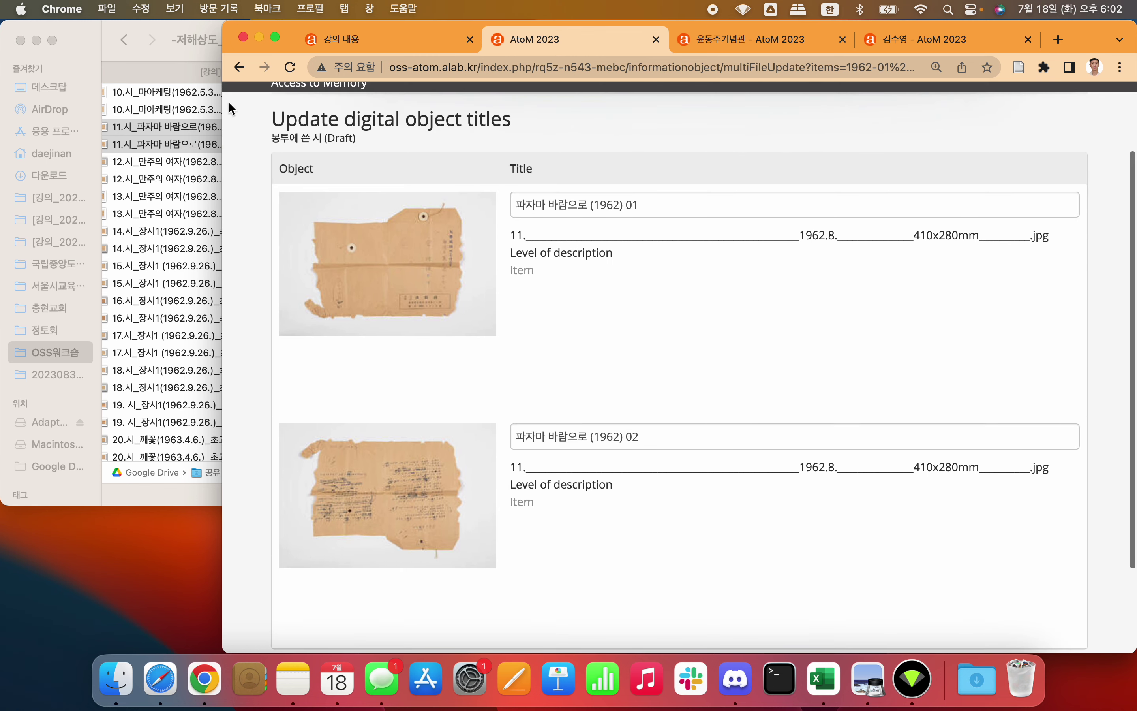
left_click(104, 40)
left_click(172, 111)
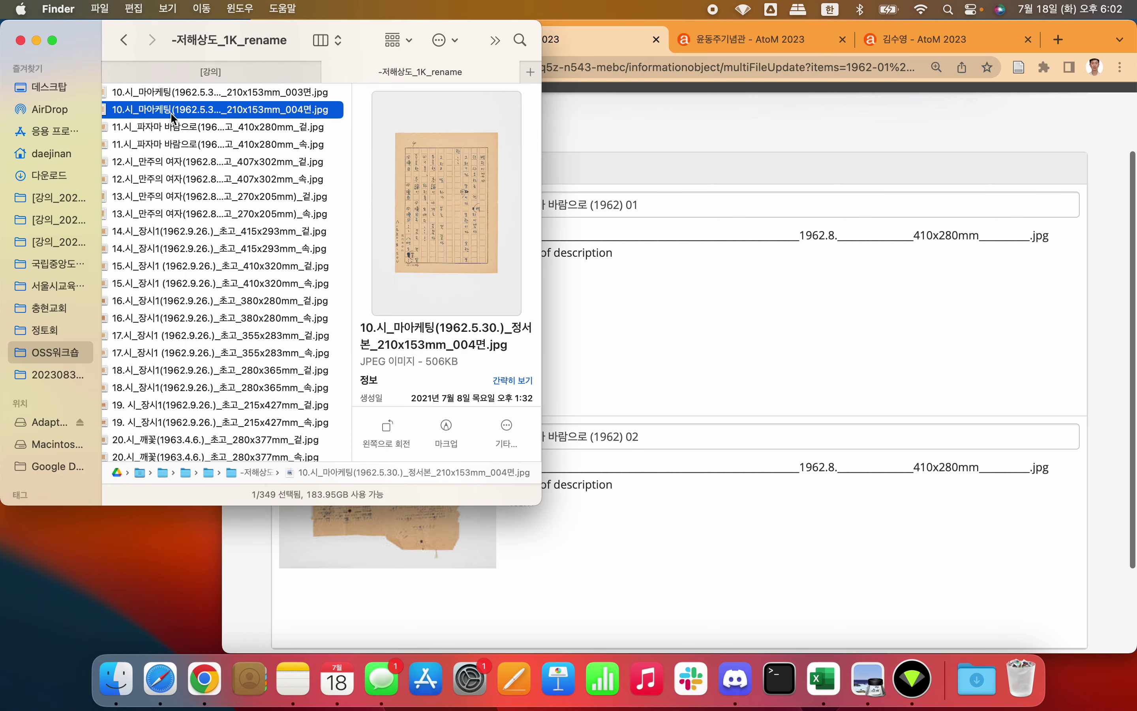
left_click(175, 127)
left_click(669, 120)
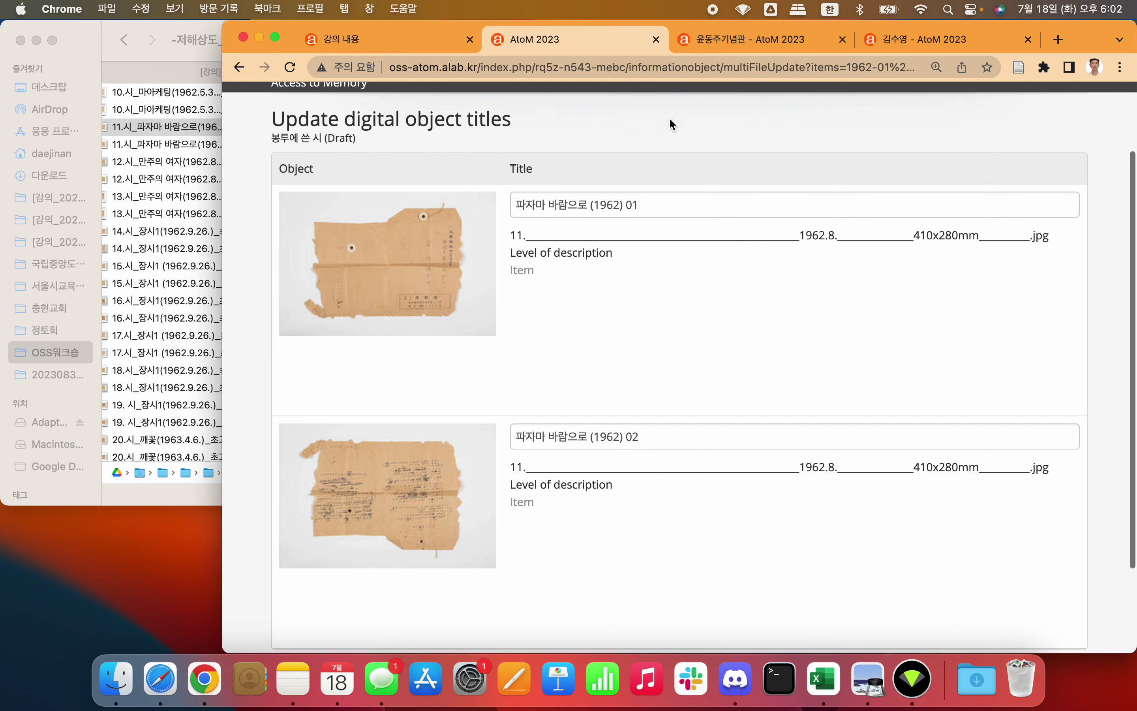
left_click_drag(528, 239, 797, 234)
left_click(870, 235)
scroll(736, 235, "down", 5)
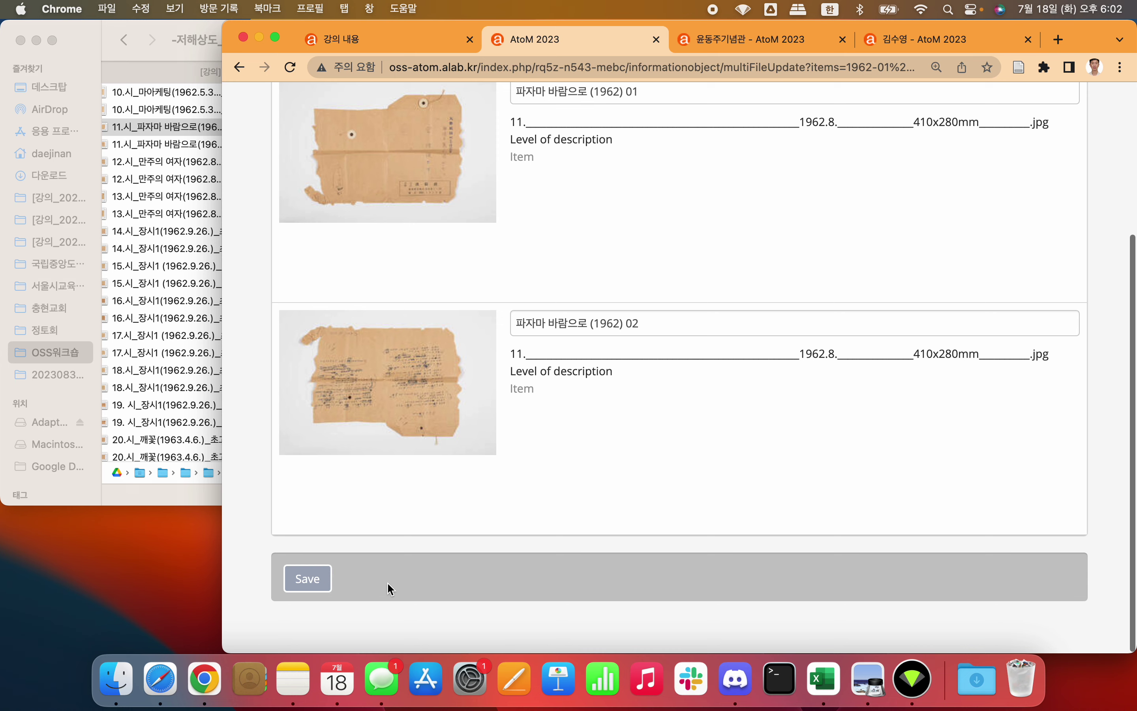
left_click(311, 581)
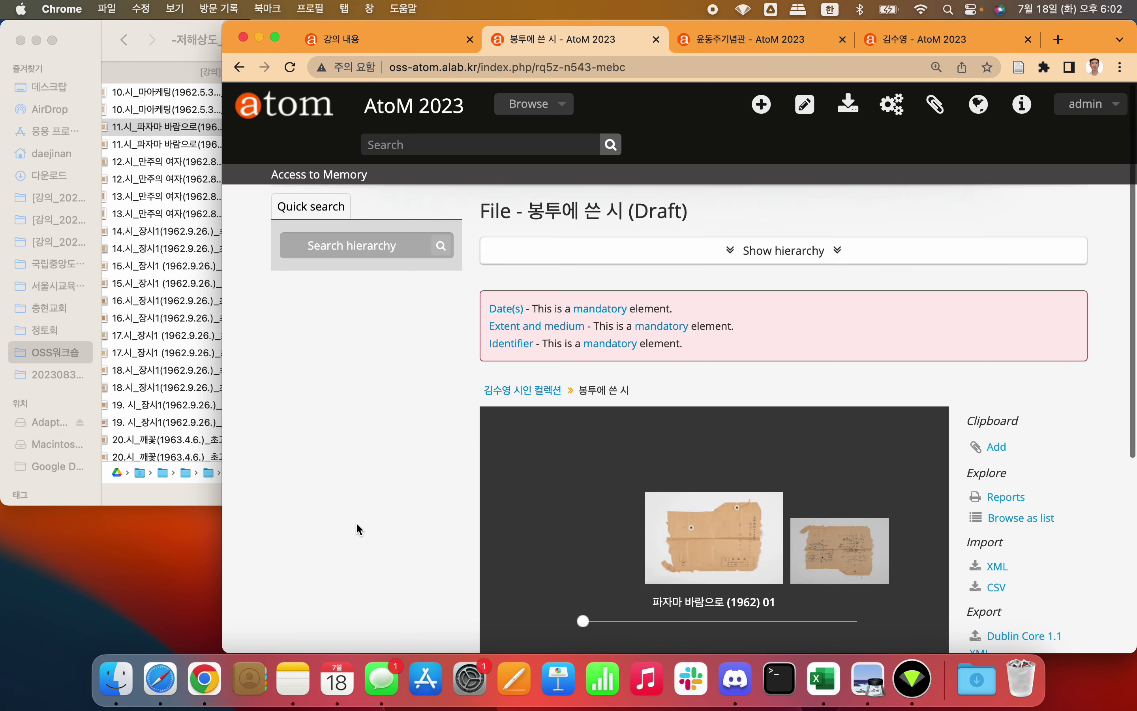
Step: Show the hierarchy and open the second scan, 파자마 바람으로 (1962) 02, from the image carousel
scroll(372, 513, "down", 3)
scroll(564, 376, "up", 8)
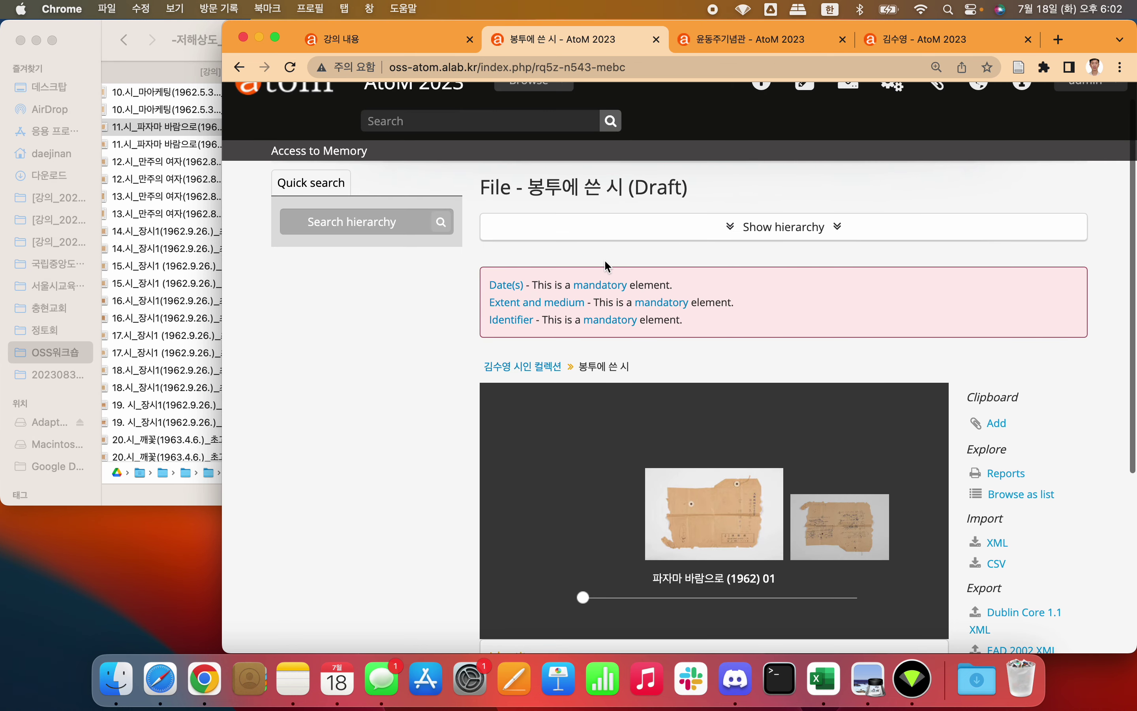
left_click(747, 228)
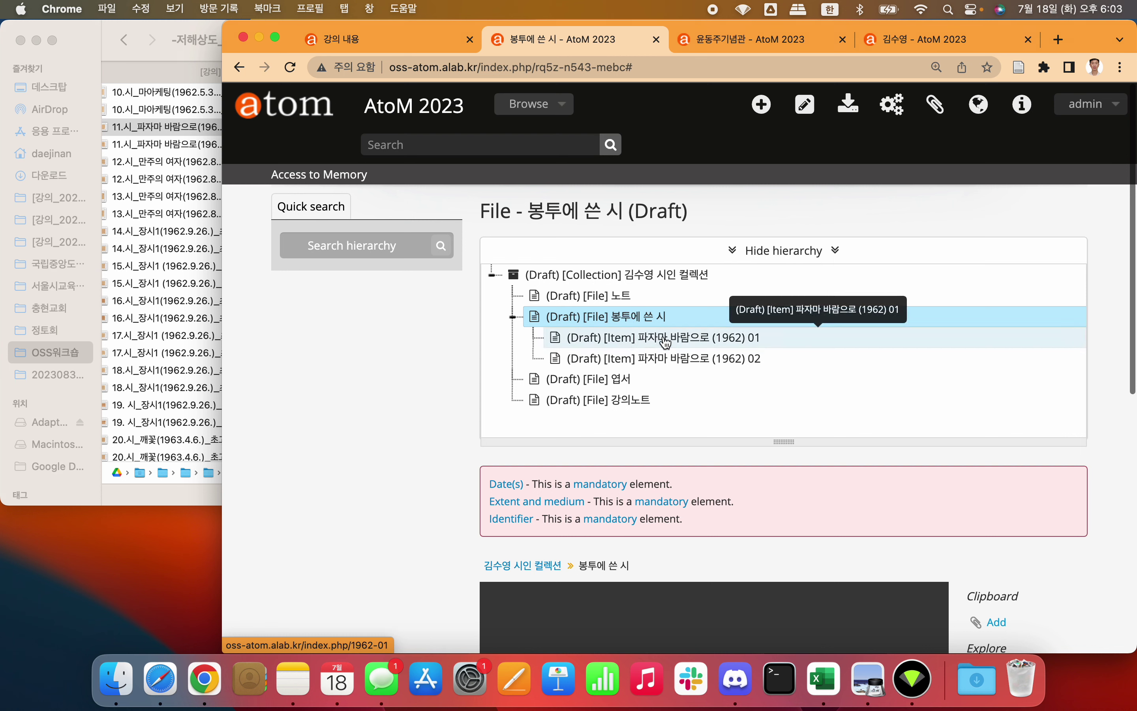
scroll(363, 450, "down", 8)
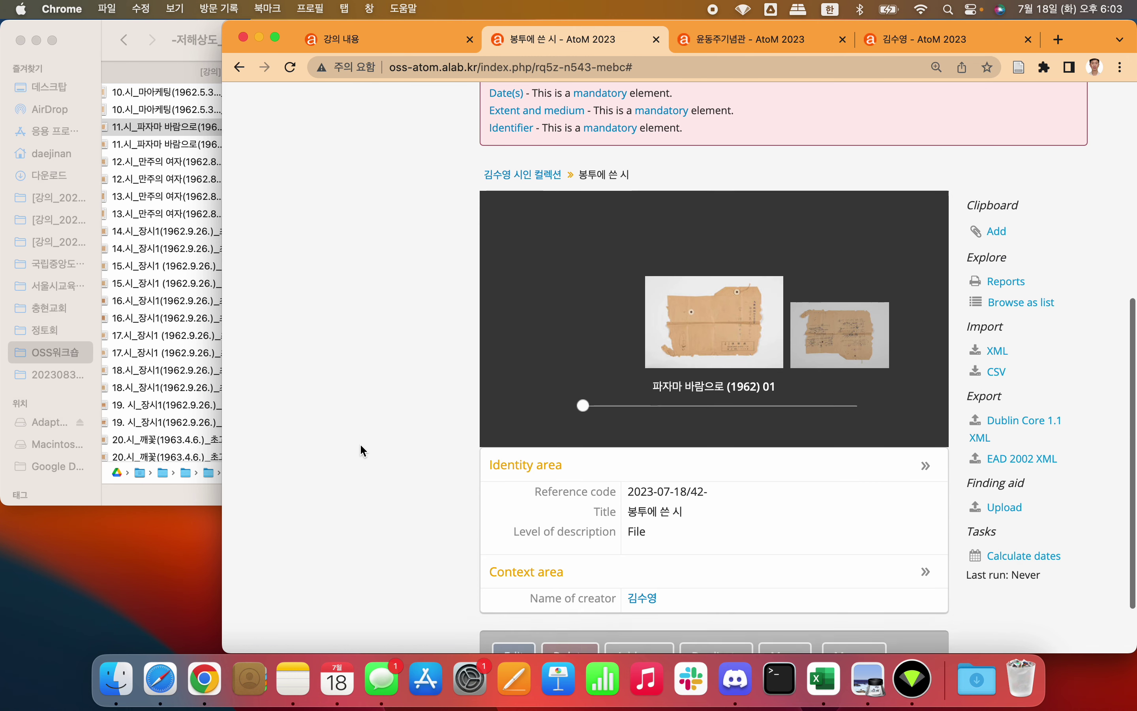
left_click(741, 316)
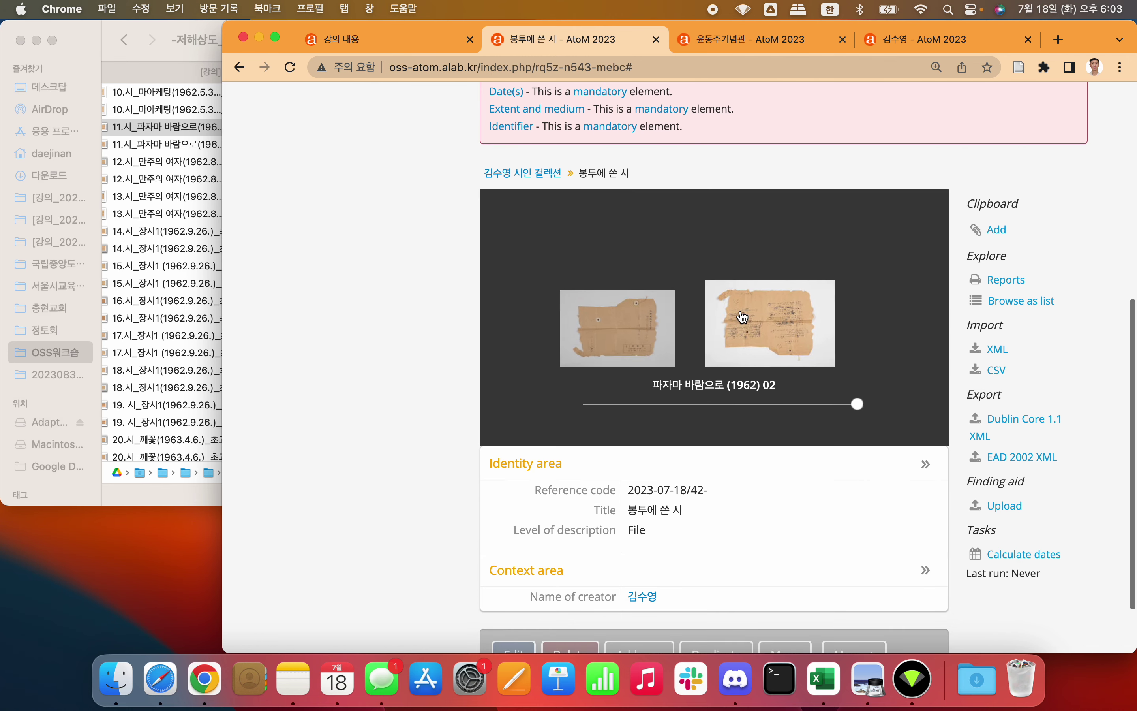
scroll(742, 315, "up", 1)
scroll(741, 315, "down", 1)
scroll(742, 316, "up", 1)
scroll(742, 316, "down", 1)
scroll(742, 315, "up", 1)
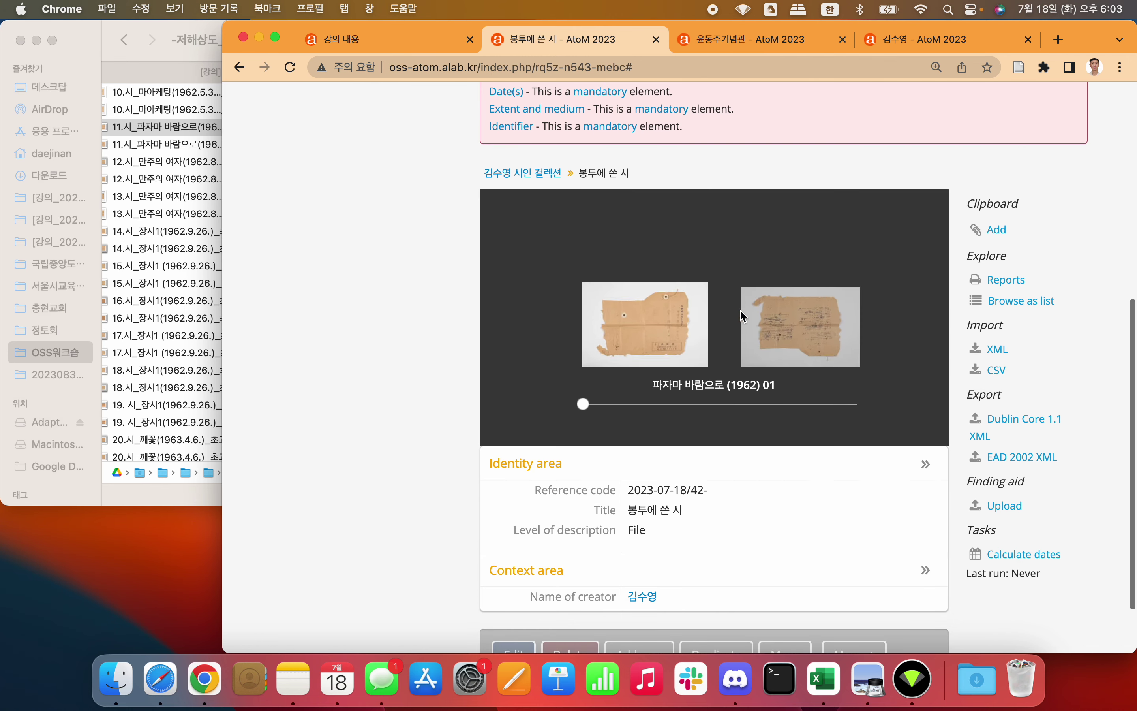
scroll(741, 316, "down", 1)
left_click(742, 316)
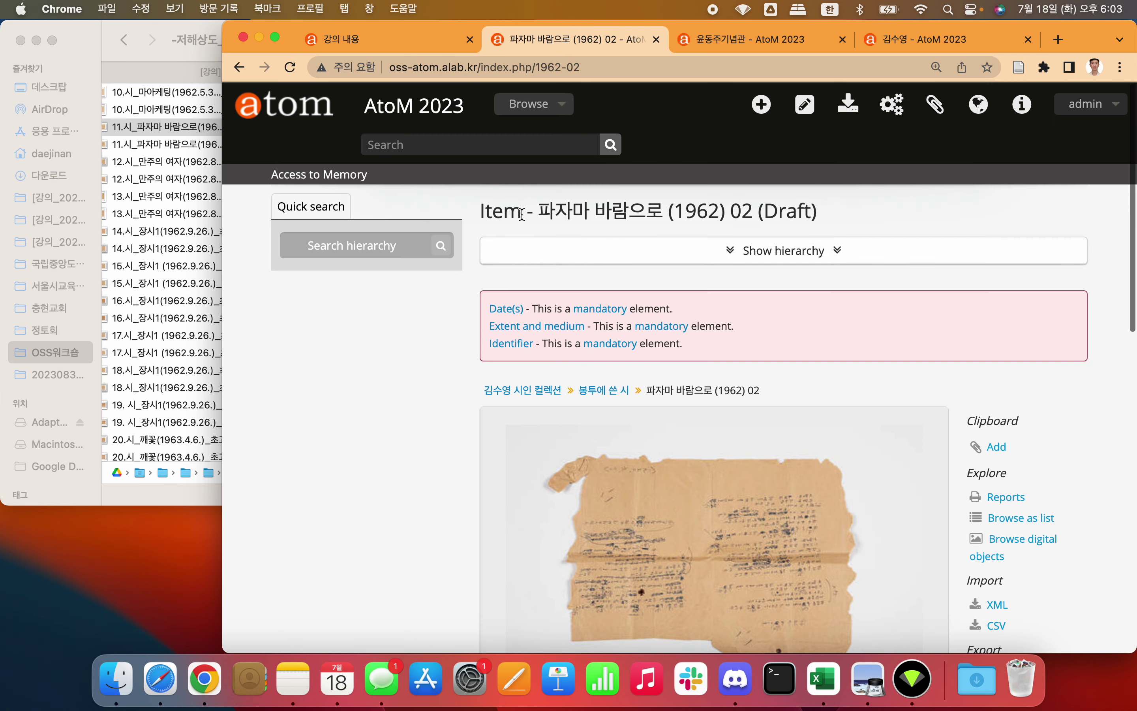
double_click(505, 215)
triple_click(505, 215)
left_click(501, 226)
left_click(777, 249)
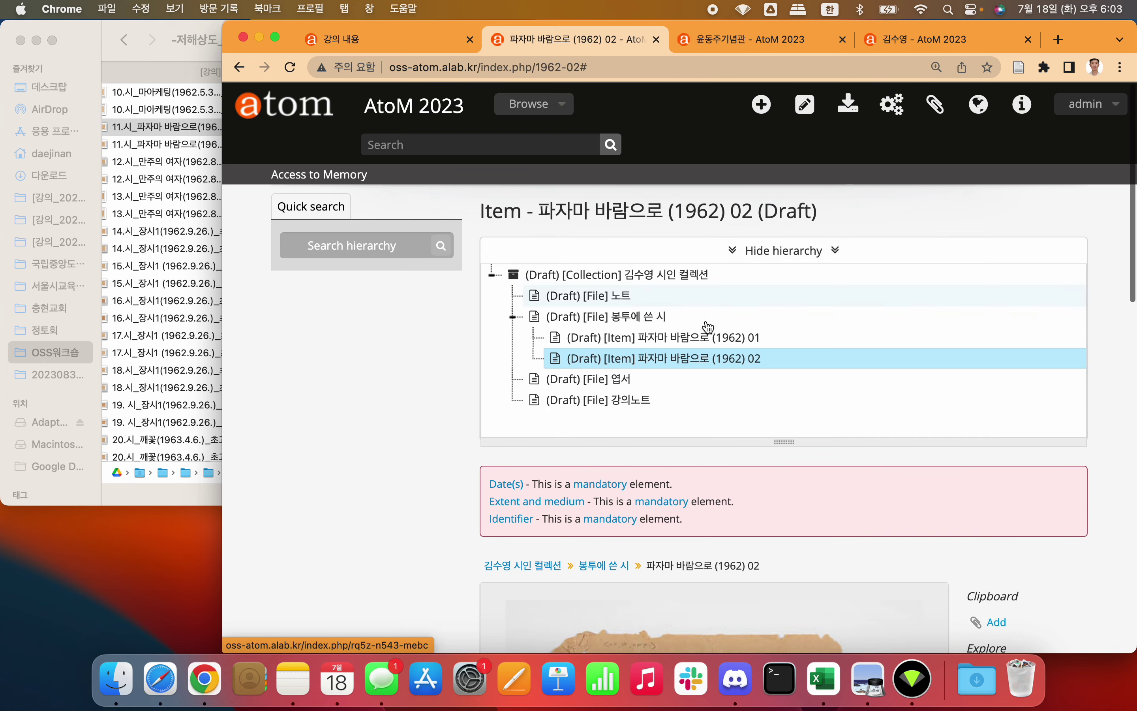
scroll(428, 410, "down", 6)
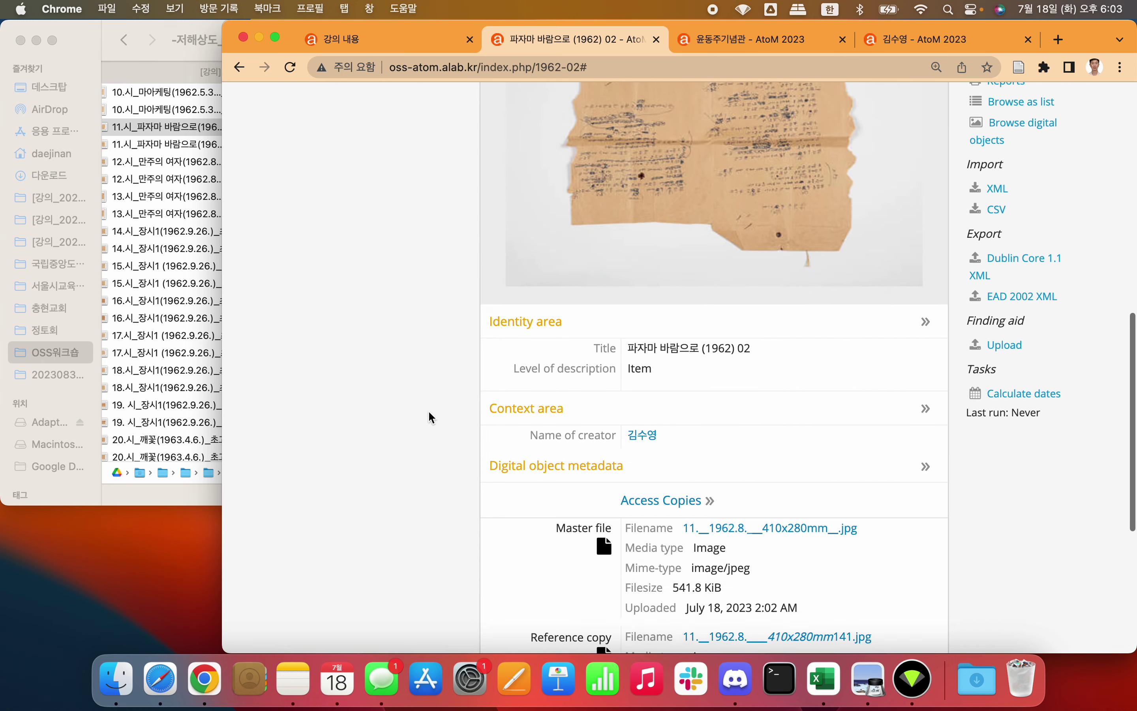
scroll(428, 410, "up", 4)
left_click(710, 313)
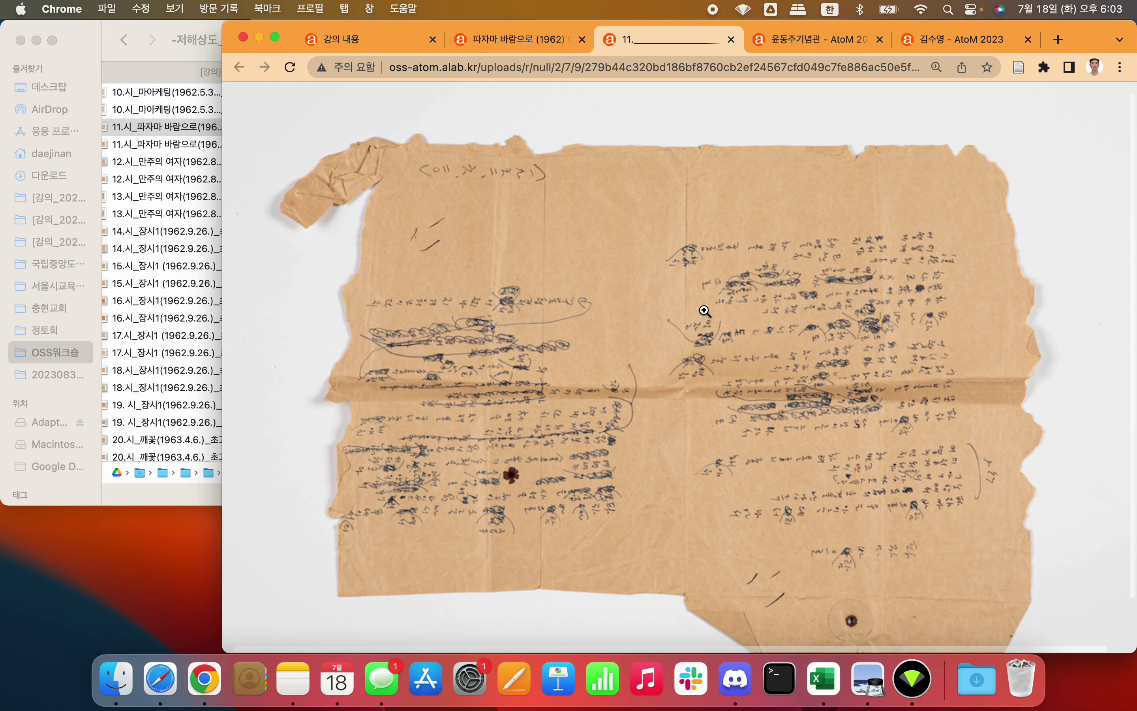
left_click(731, 40)
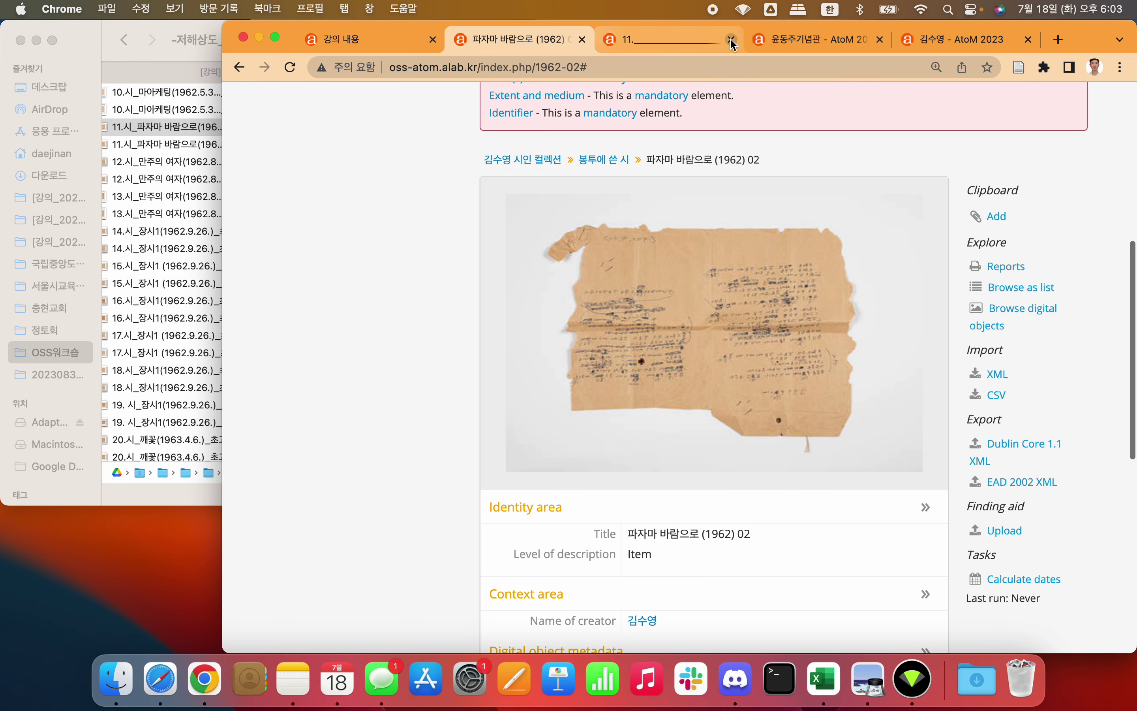
scroll(637, 281, "down", 5)
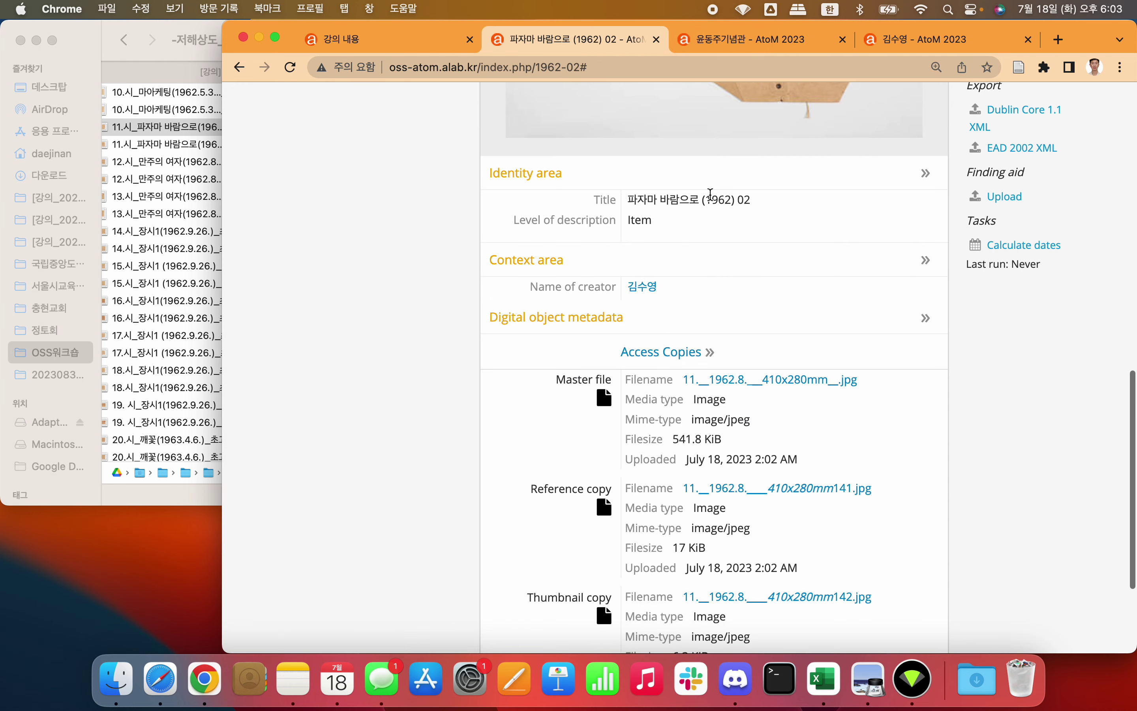
scroll(639, 264, "down", 4)
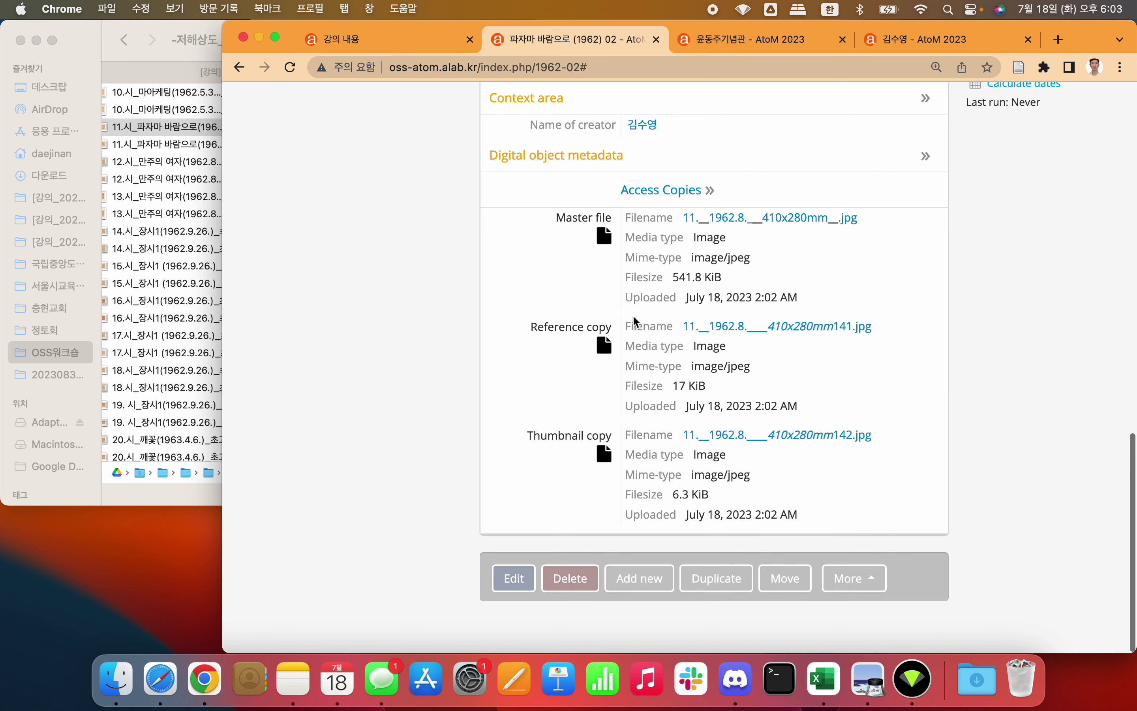
triple_click(563, 329)
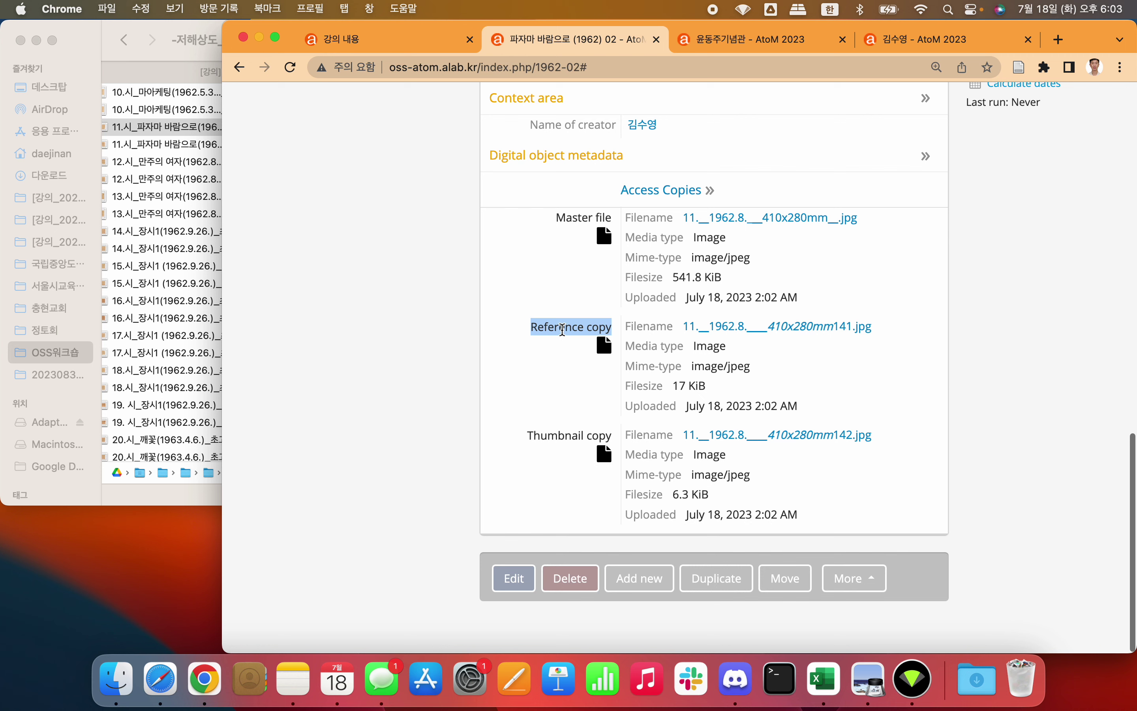
left_click(569, 331)
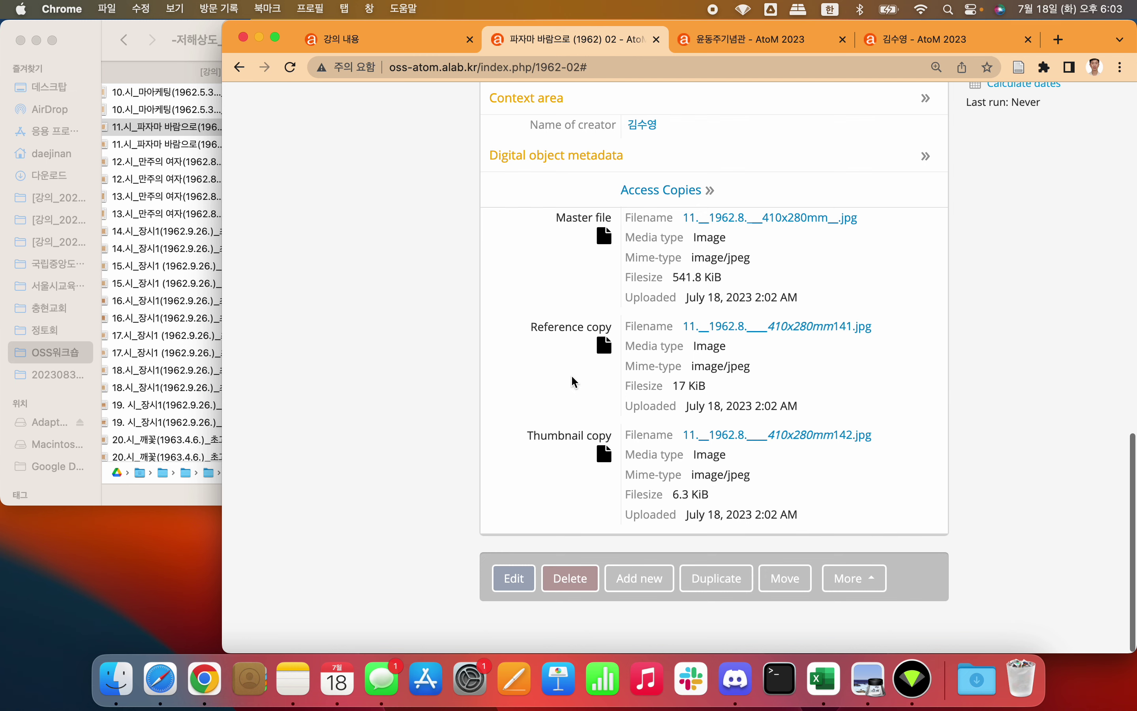
scroll(574, 382, "up", 3)
left_click(700, 292)
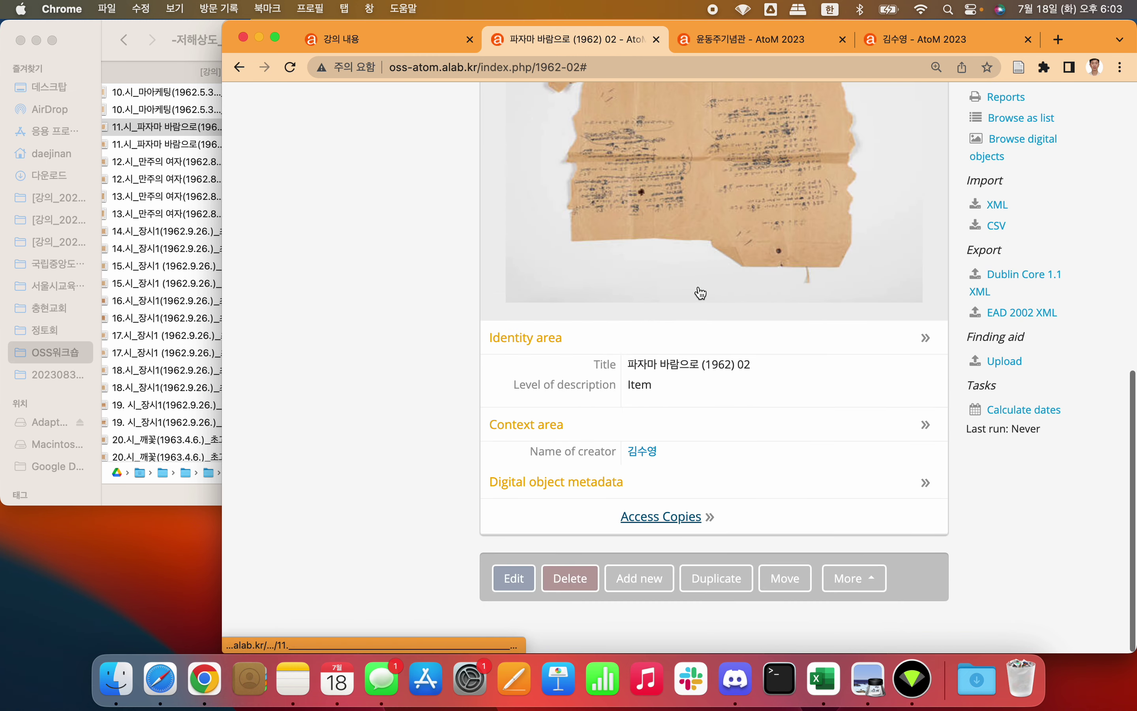
left_click(912, 498)
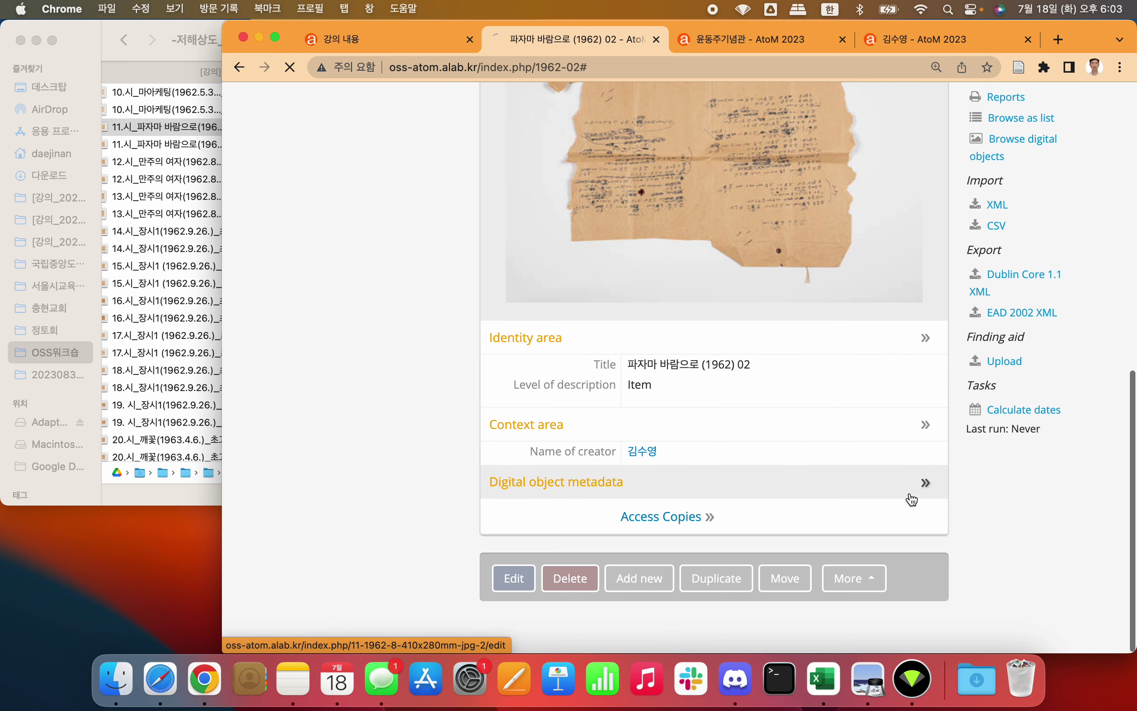
scroll(912, 499, "down", 15)
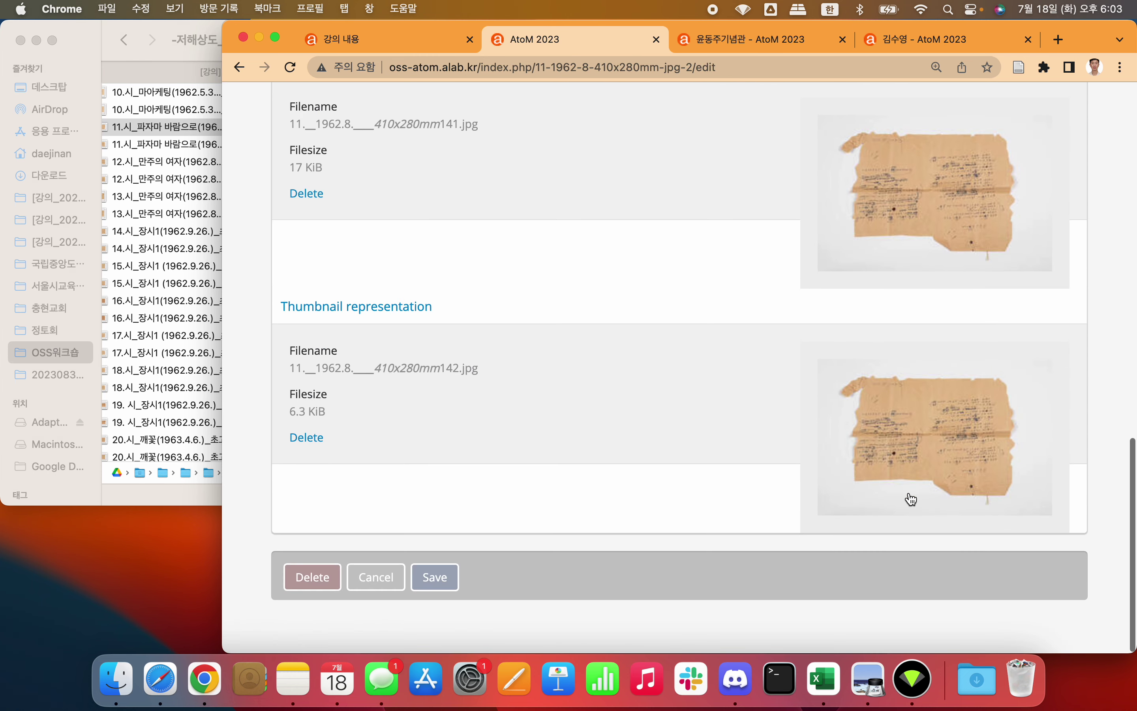
scroll(595, 245, "up", 2)
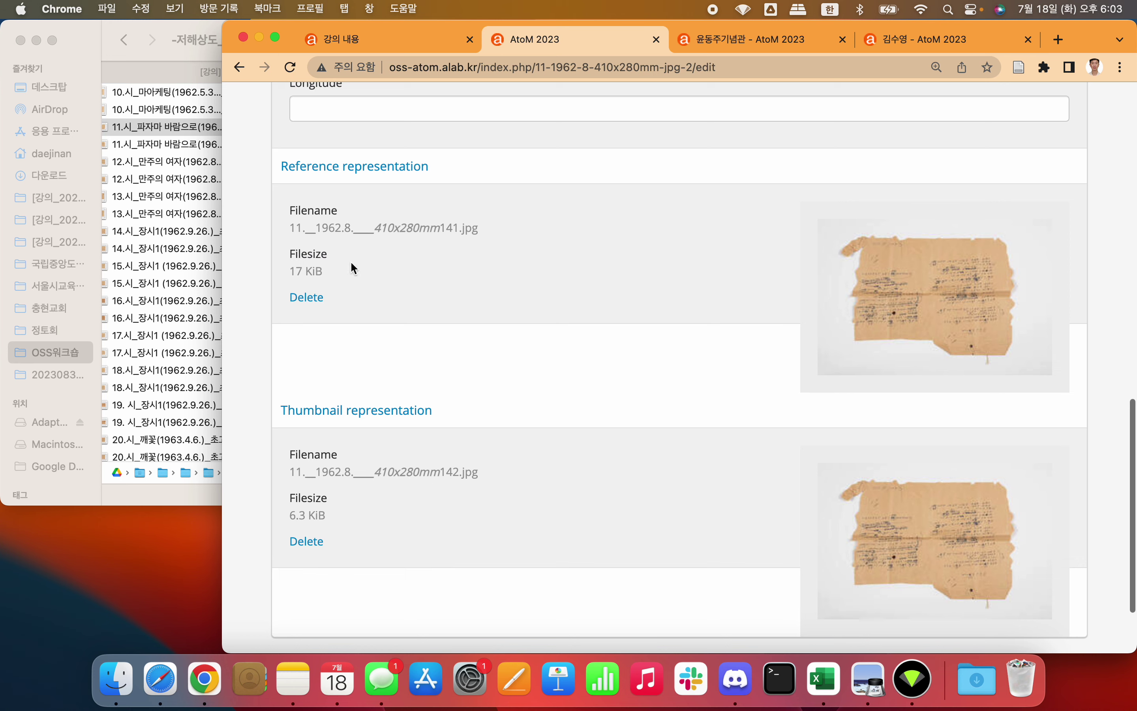
scroll(599, 310, "left", 5)
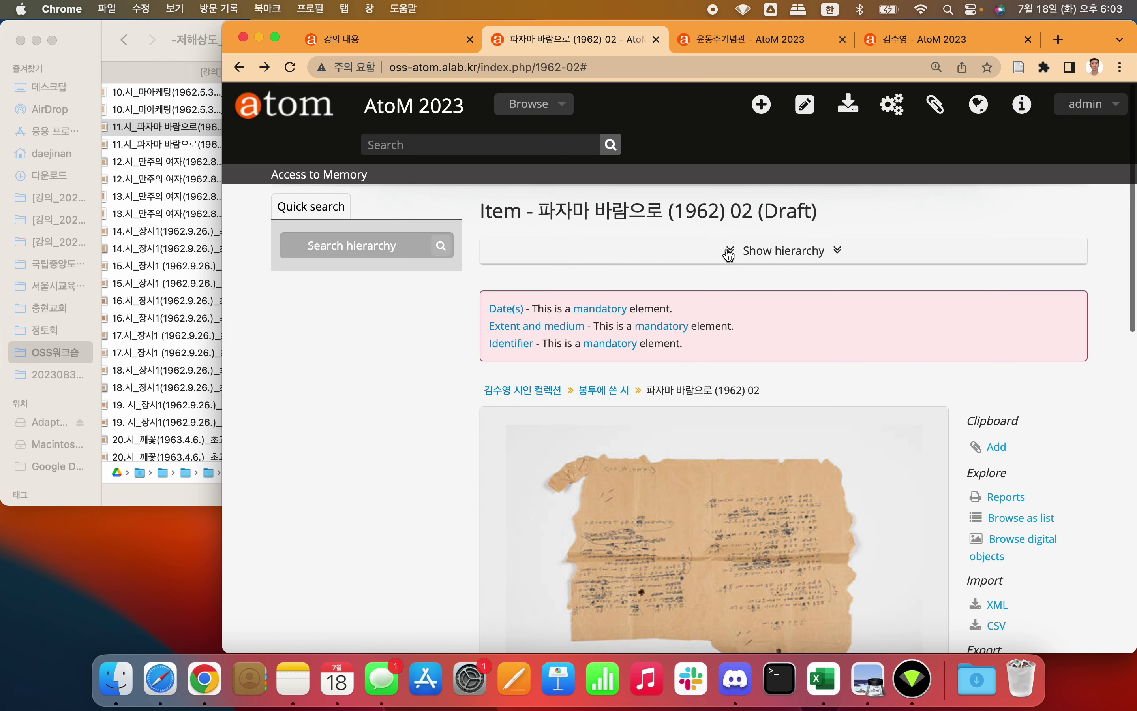
left_click(729, 252)
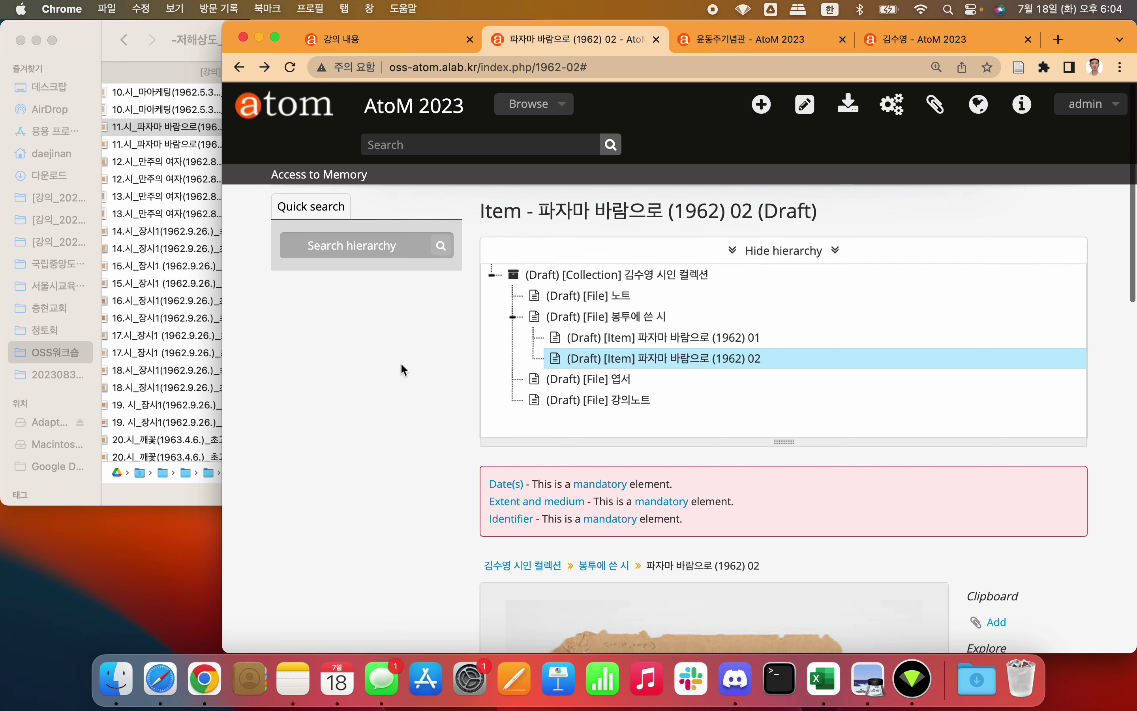
Step: Open the [Collection] node and scroll through its record to the hierarchy listing
left_click(670, 276)
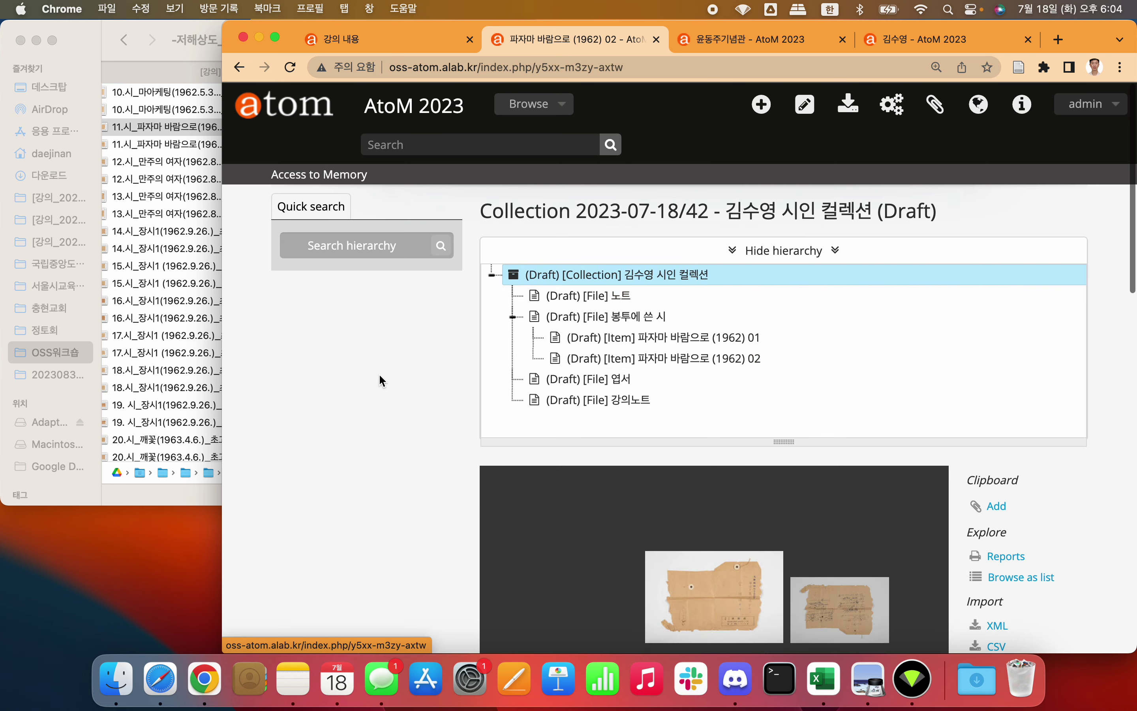
scroll(381, 380, "down", 20)
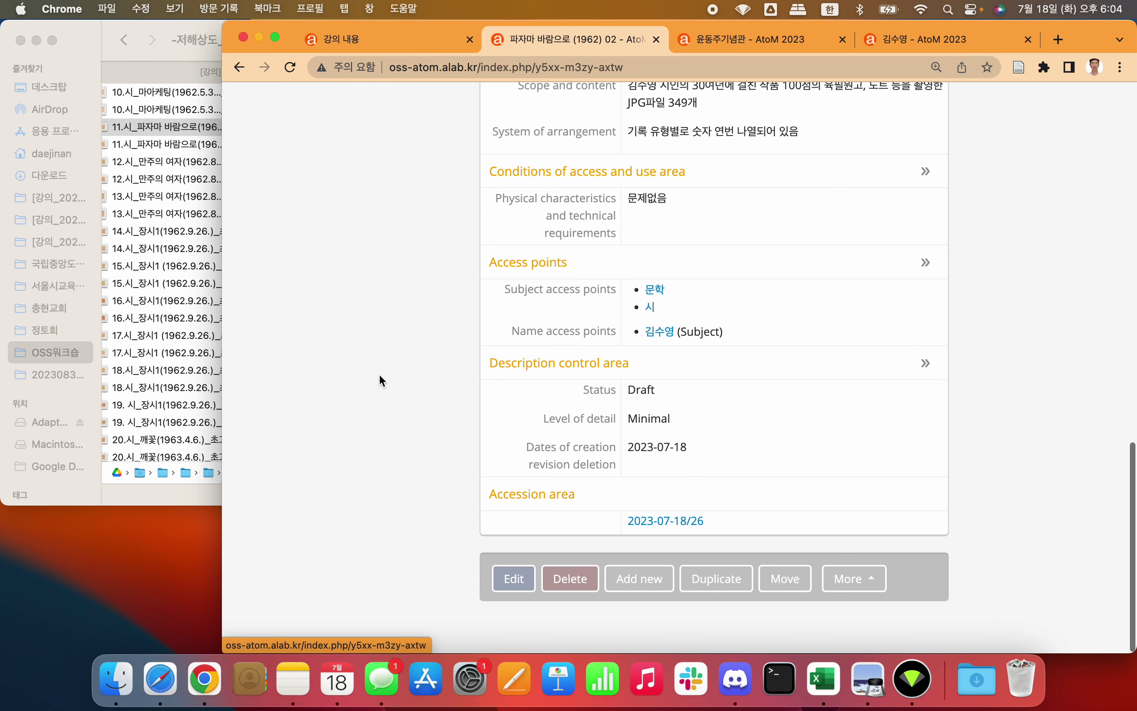